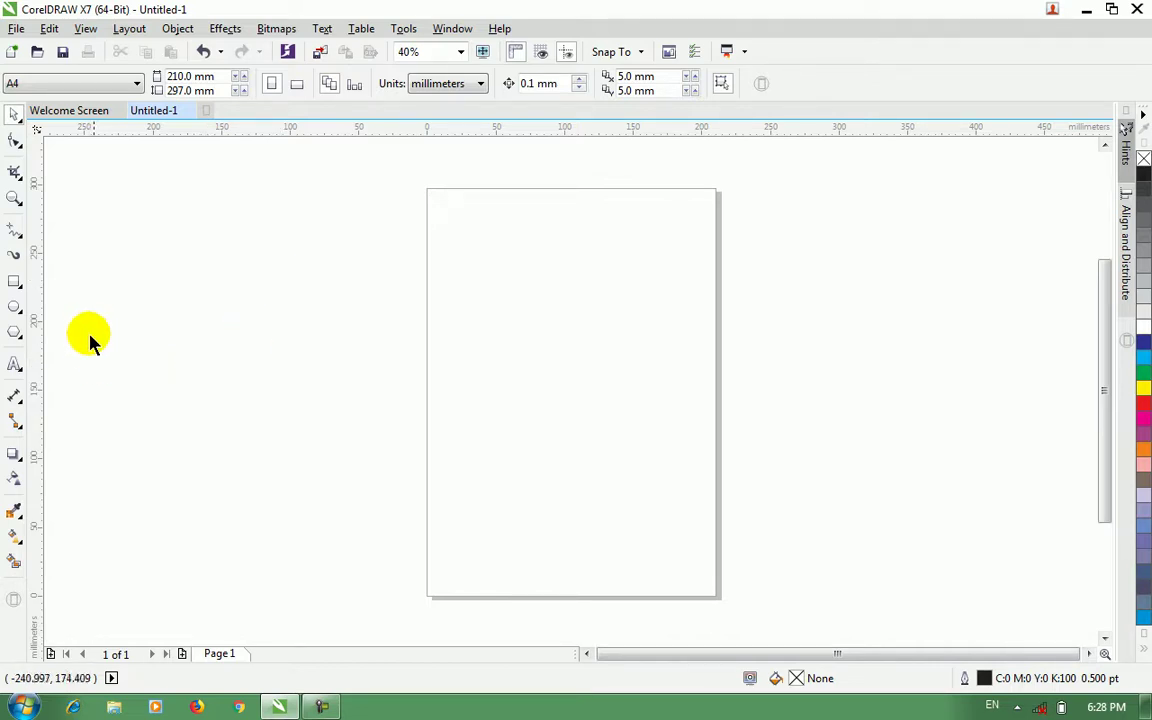
Step: Draw a rectangle about 133 × 85 mm, a circle about 115 mm high and a five-sided polygon about 110 × 107 mm
{"action": "left_click", "coordinate": [14, 283]}
{"action": "left_click_drag", "start_coordinate": [312, 235], "coordinate": [495, 351]}
{"action": "left_click", "coordinate": [14, 307]}
{"action": "left_click_drag", "start_coordinate": [546, 264], "coordinate": [695, 422]}
{"action": "left_click", "coordinate": [14, 332]}
{"action": "left_click_drag", "start_coordinate": [379, 428], "coordinate": [535, 595]}
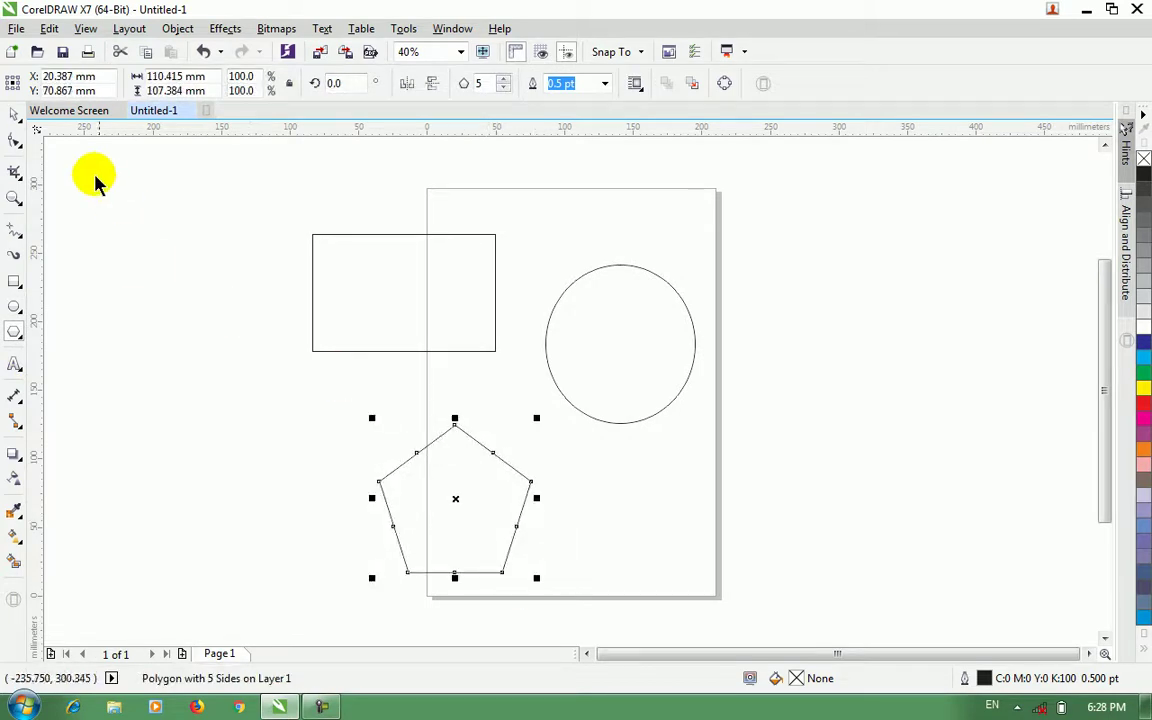
Step: Select the rectangle, try a solid cyan fill on it and undo that fill
{"action": "left_click", "coordinate": [14, 114]}
{"action": "left_click", "coordinate": [495, 300]}
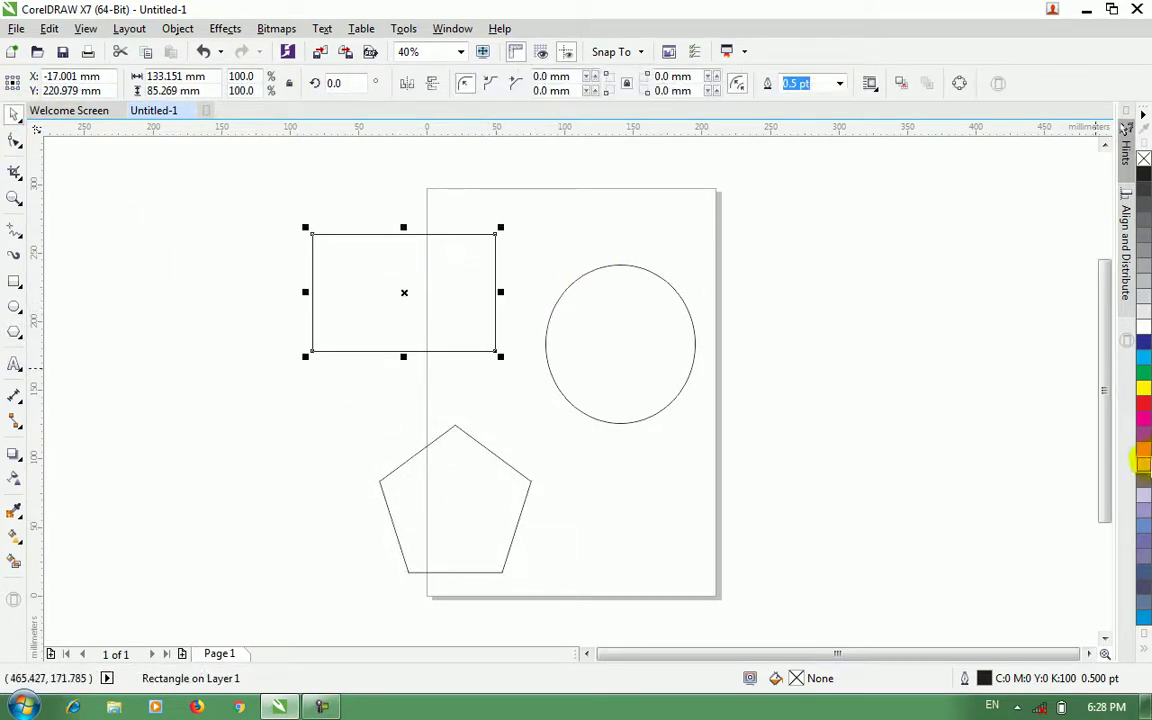
{"action": "left_click", "coordinate": [1146, 371]}
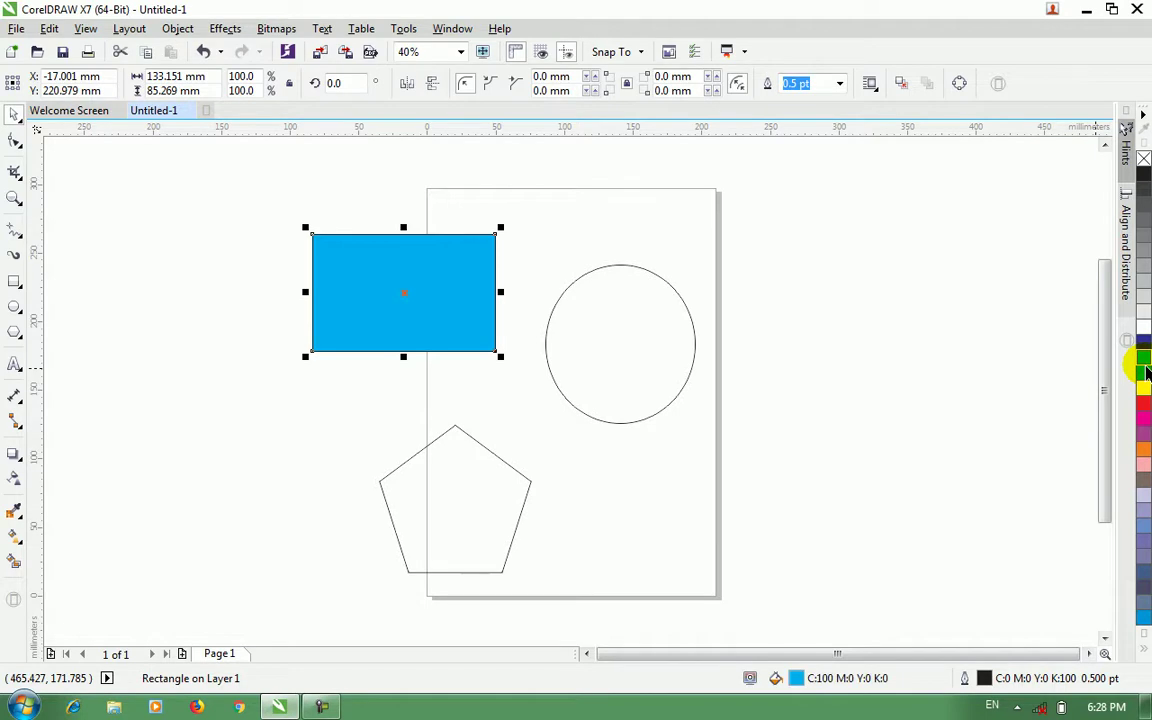
{"action": "key", "text": "ctrl+z"}
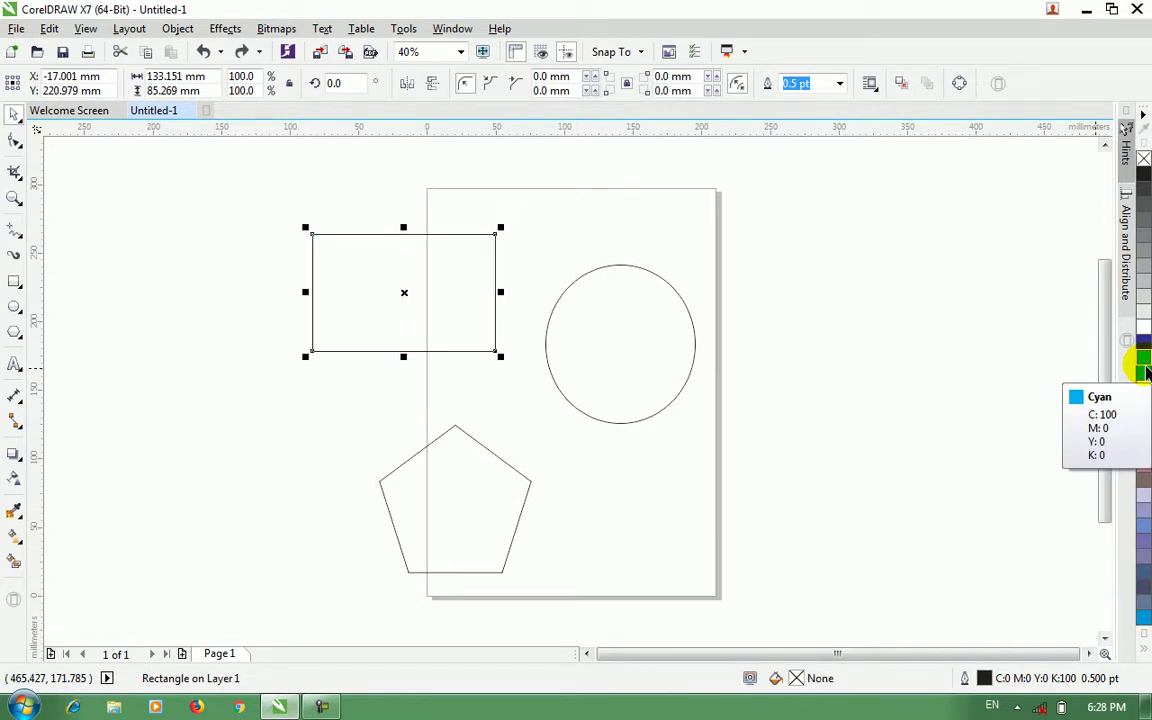
Step: Fill the rectangle with pure cyan chosen from the cyan swatch's grid of related shades, and deselect it
{"action": "left_click_drag", "start_coordinate": [1146, 368], "coordinate": [1077, 364]}
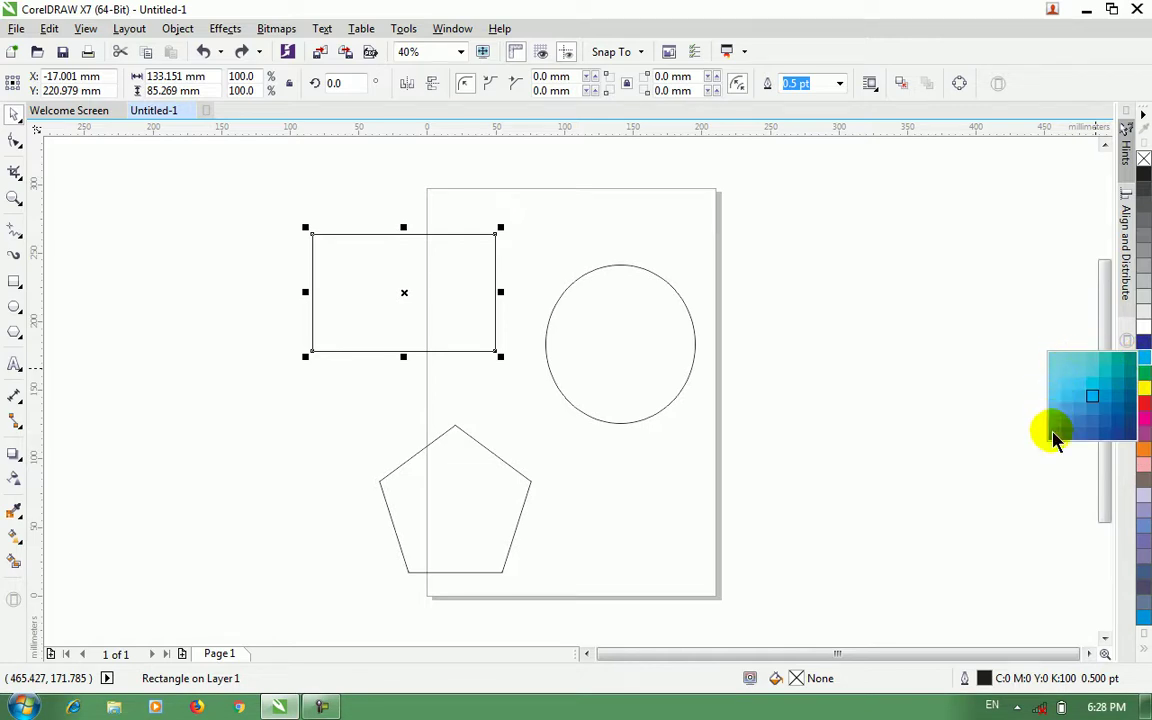
{"action": "left_click", "coordinate": [1088, 400]}
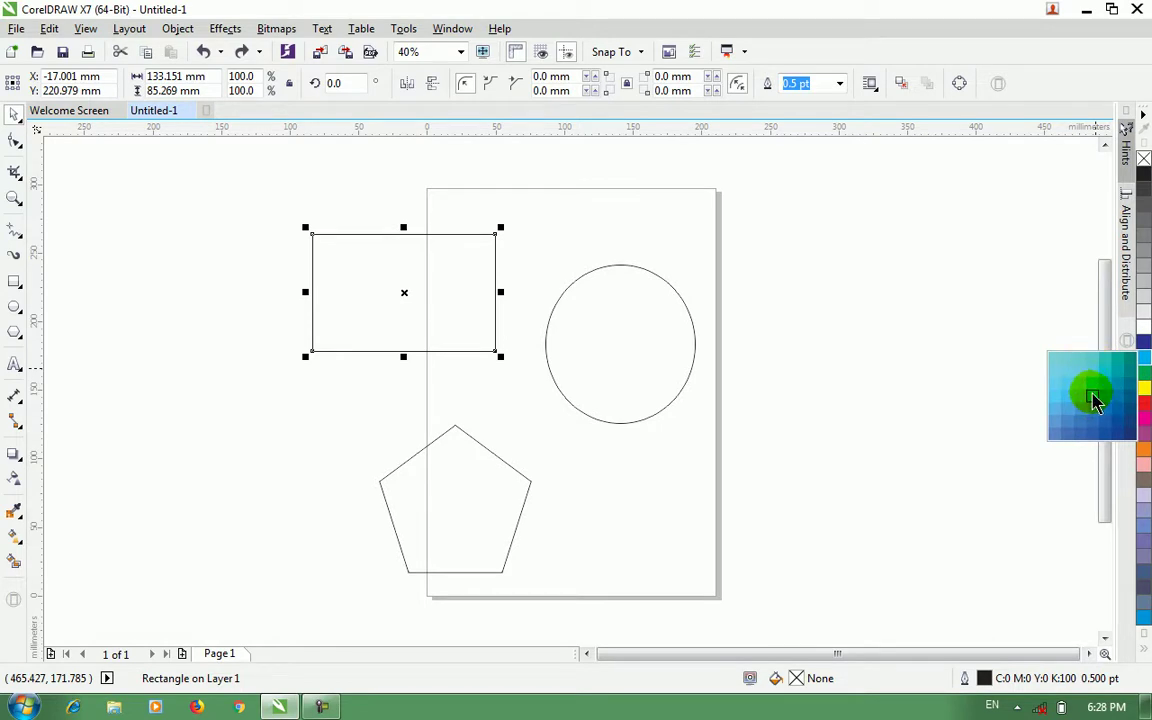
{"action": "left_click", "coordinate": [1093, 400]}
{"action": "left_click", "coordinate": [732, 318]}
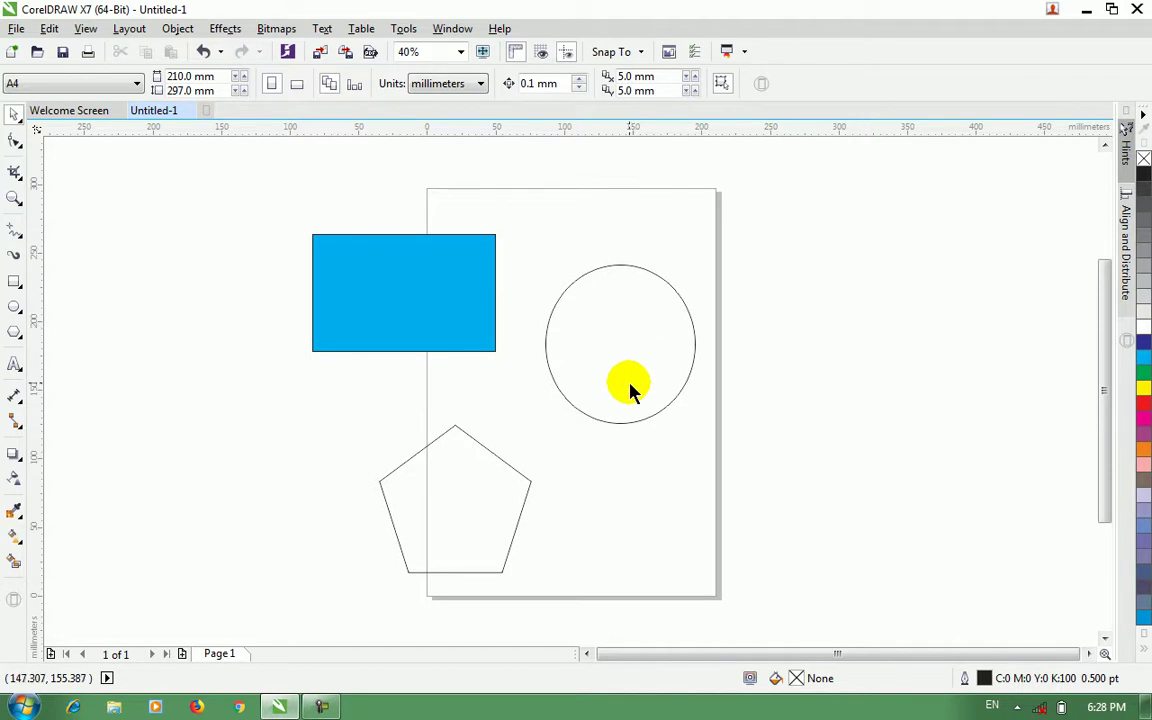
Step: Stretch the circle to about 117 mm wide and shift the cyan rectangle slightly toward it
{"action": "left_click", "coordinate": [705, 359]}
{"action": "left_click_drag", "start_coordinate": [700, 344], "coordinate": [712, 343]}
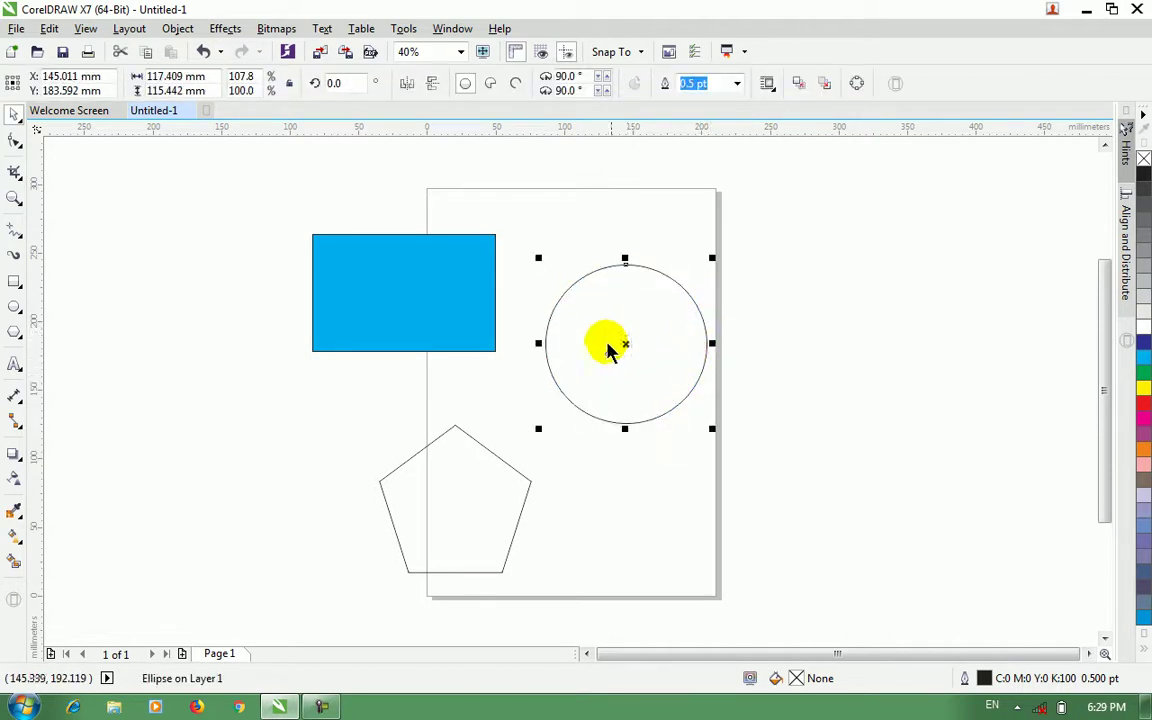
{"action": "left_click_drag", "start_coordinate": [437, 314], "coordinate": [459, 312]}
{"action": "left_click", "coordinate": [303, 330]}
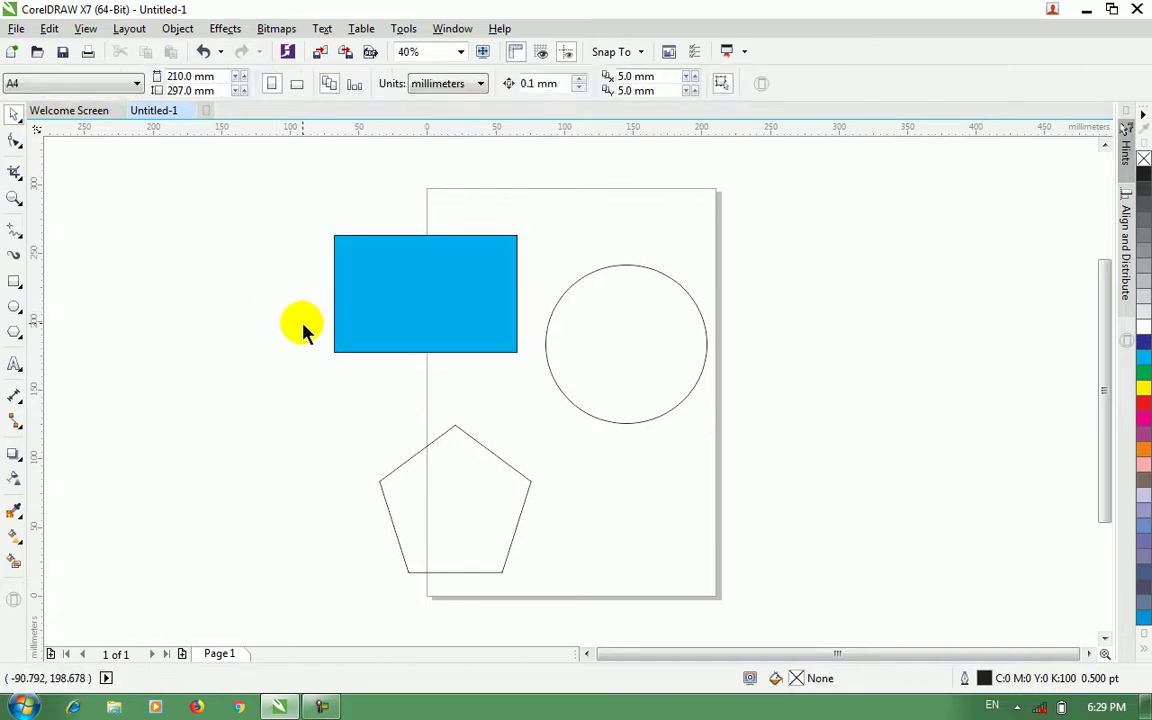
{"action": "left_click", "coordinate": [445, 310]}
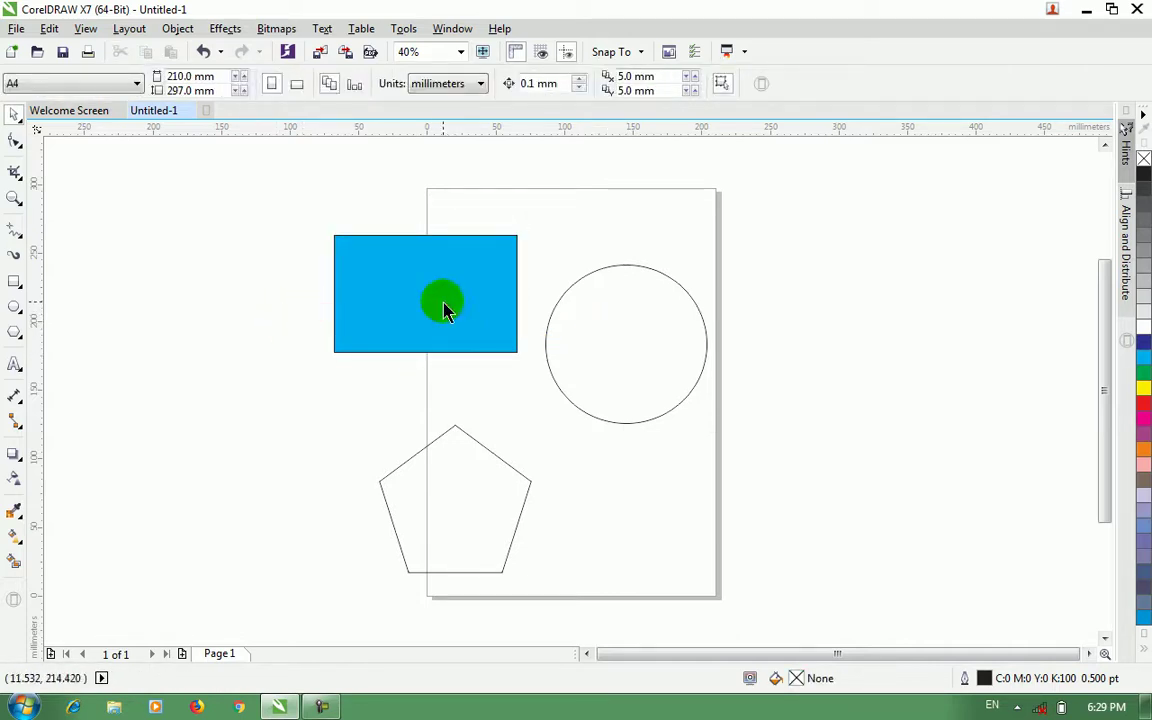
Step: Fill the circle with teal C59 M0 Y25 K0 from the cyan swatch's related shades, and deselect it
{"action": "left_click", "coordinate": [616, 339]}
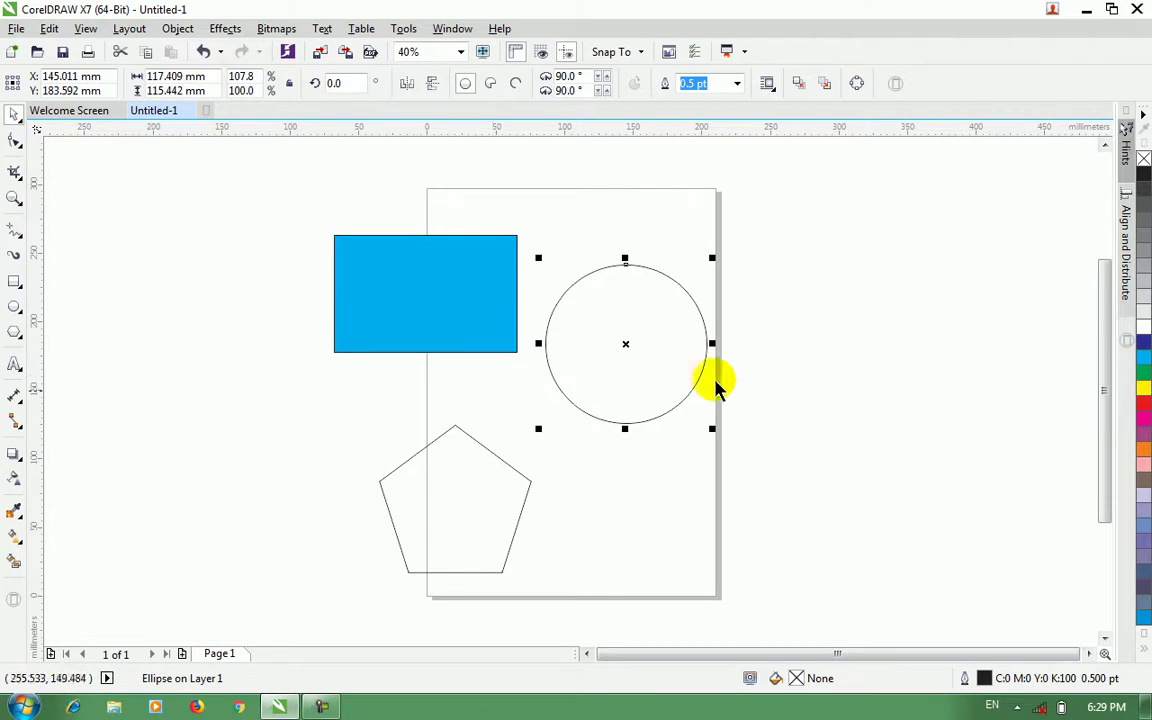
{"action": "left_click_drag", "start_coordinate": [1143, 363], "coordinate": [1090, 405]}
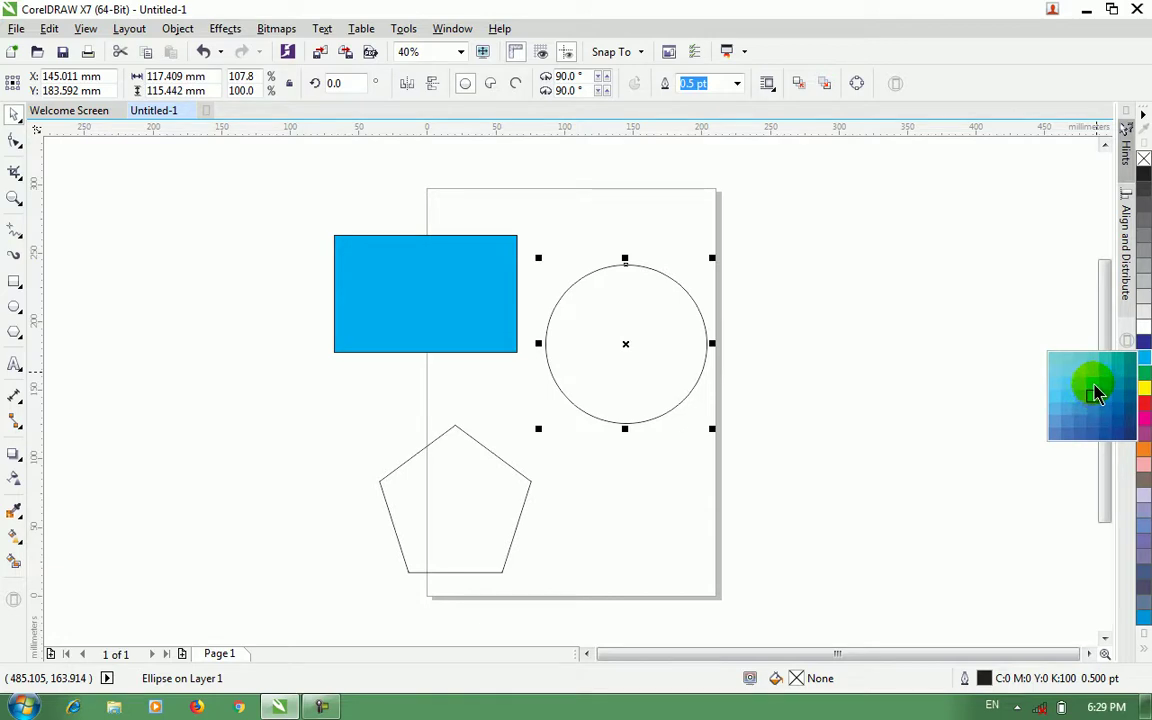
{"action": "mouse_move", "coordinate": [1095, 375]}
{"action": "left_mouse_down"}
{"action": "mouse_move", "coordinate": [1139, 384]}
{"action": "mouse_move", "coordinate": [1087, 408]}
{"action": "mouse_move", "coordinate": [1088, 373]}
{"action": "mouse_move", "coordinate": [1111, 375]}
{"action": "mouse_move", "coordinate": [1093, 365]}
{"action": "left_mouse_up"}
{"action": "left_click", "coordinate": [776, 368]}
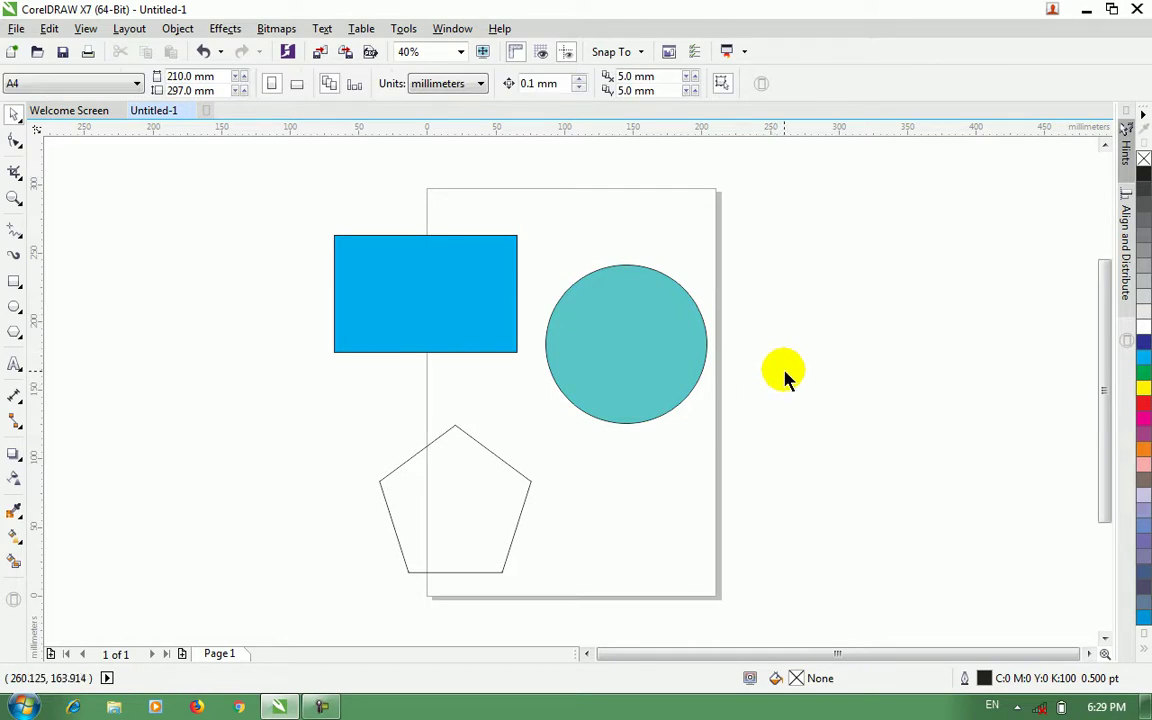
Step: Open the circle's uniform fill for editing and try dark teal, several greens and another hue in the colour viewer
{"action": "left_click", "coordinate": [620, 358]}
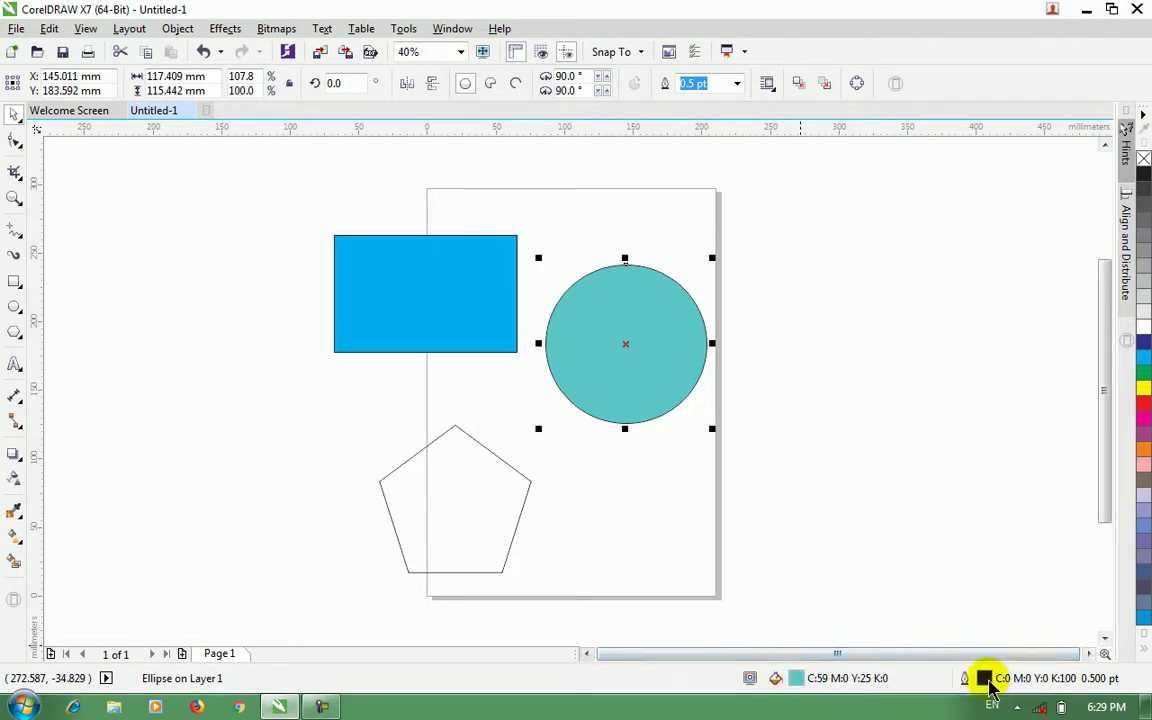
{"action": "double_click", "coordinate": [796, 682]}
{"action": "left_click_drag", "start_coordinate": [725, 198], "coordinate": [952, 176]}
{"action": "left_click", "coordinate": [721, 225]}
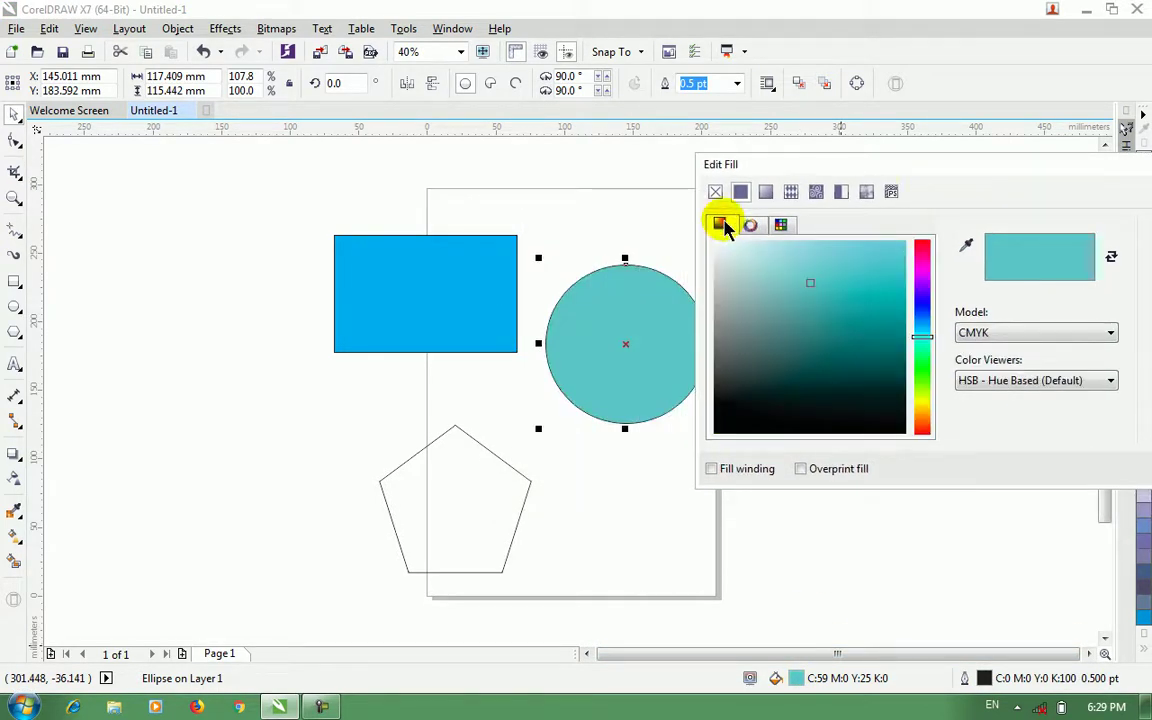
{"action": "left_click", "coordinate": [840, 318]}
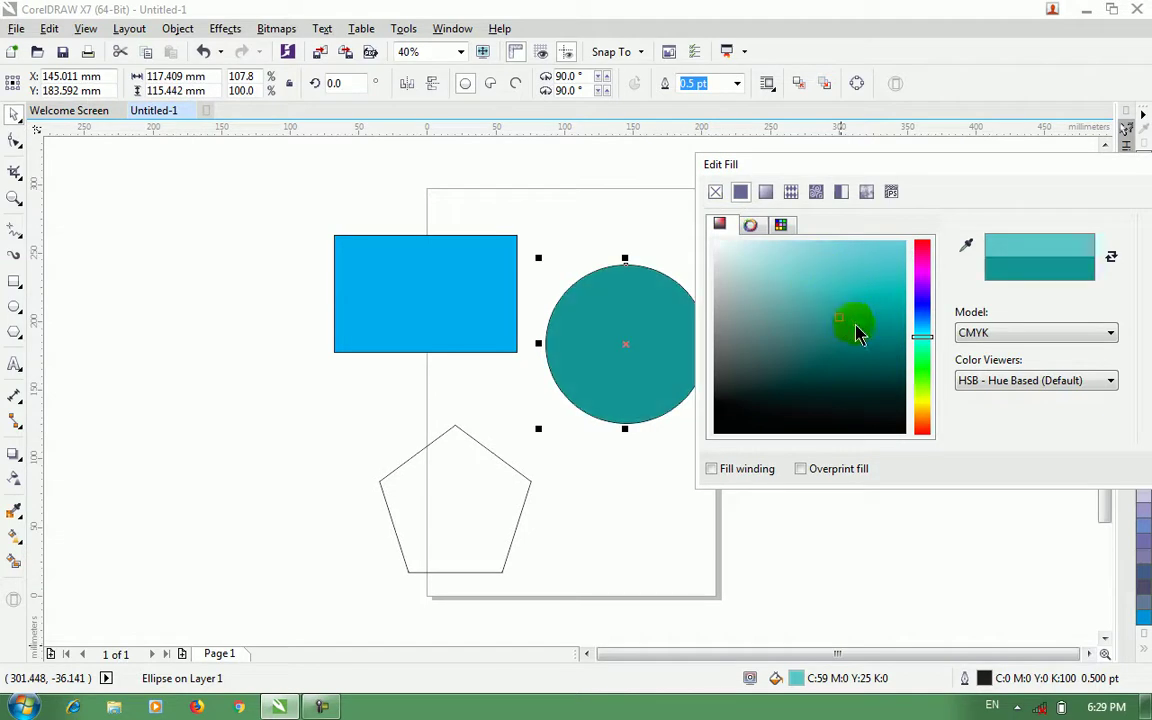
{"action": "left_click", "coordinate": [921, 372]}
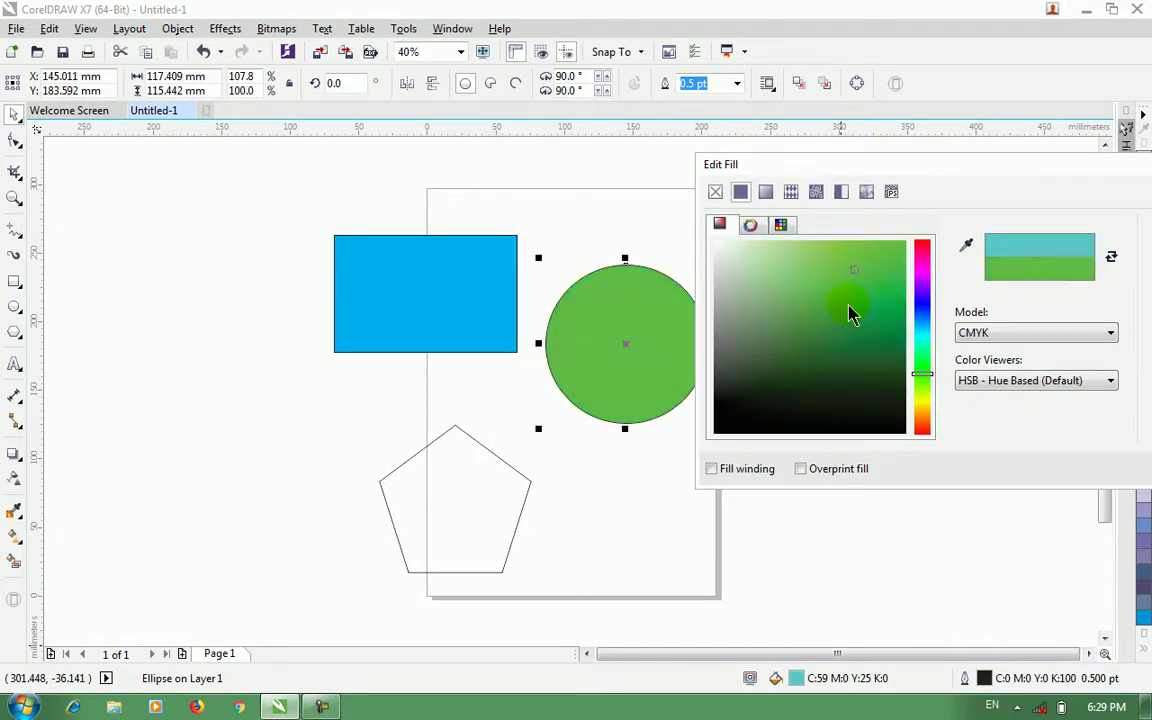
{"action": "left_click", "coordinate": [848, 310]}
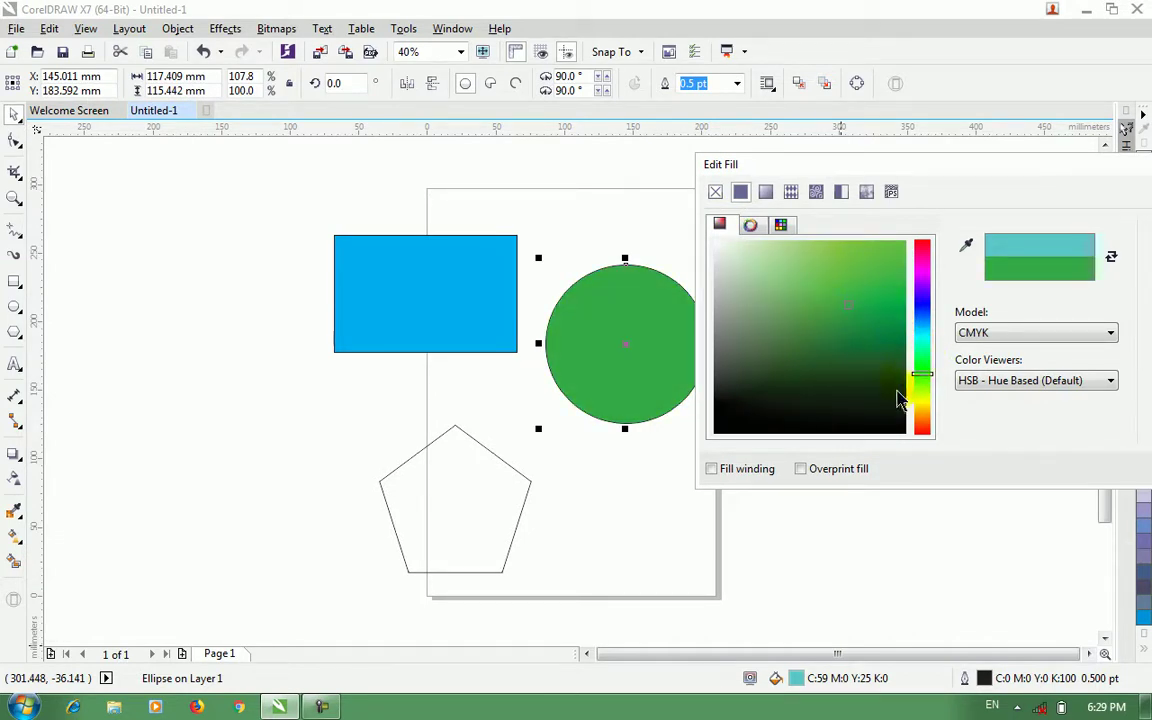
{"action": "left_click", "coordinate": [848, 347]}
{"action": "left_click", "coordinate": [842, 253]}
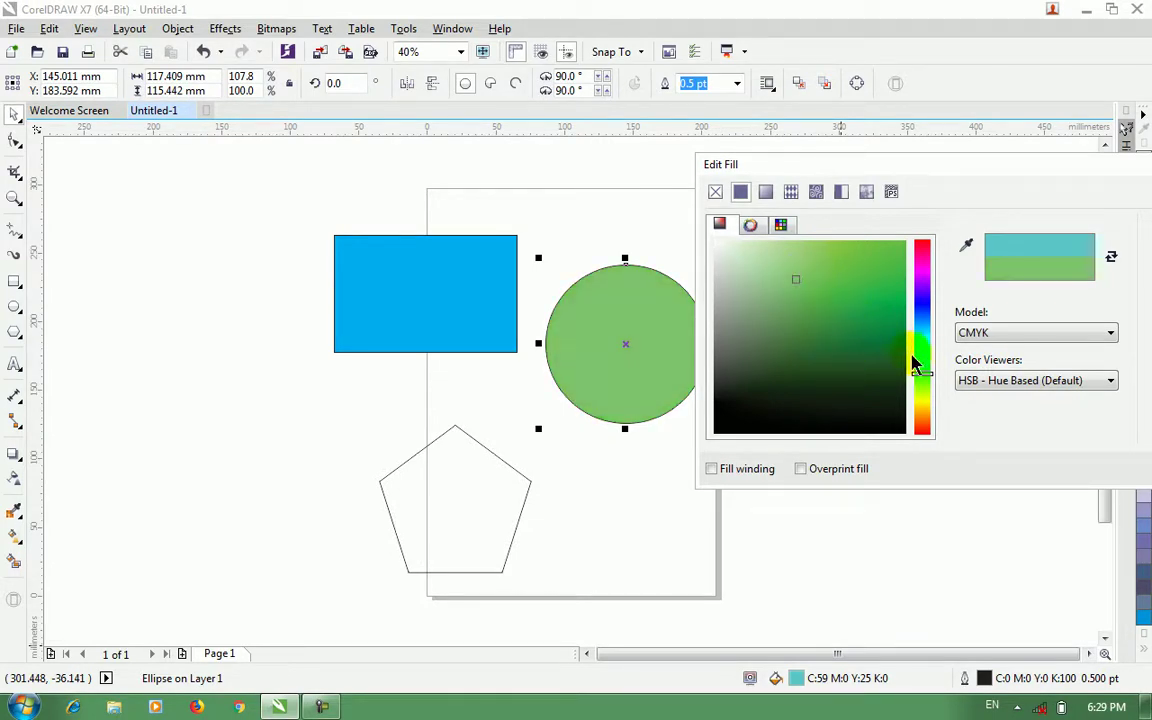
{"action": "left_click", "coordinate": [923, 300]}
{"action": "left_click", "coordinate": [836, 257]}
Step: Try several colours for the circle's fill using the colour harmonies wheel, ending on a pinkish purple
{"action": "left_click", "coordinate": [750, 224]}
{"action": "left_click_drag", "start_coordinate": [818, 295], "coordinate": [792, 257]}
{"action": "left_click", "coordinate": [804, 385]}
{"action": "left_click", "coordinate": [826, 385]}
{"action": "left_click", "coordinate": [868, 387]}
{"action": "left_click", "coordinate": [861, 411]}
Step: Choose orange C0 M40 Y80 K0 from the CMYK Palette swatches and apply it as the circle's fill
{"action": "left_click", "coordinate": [781, 225]}
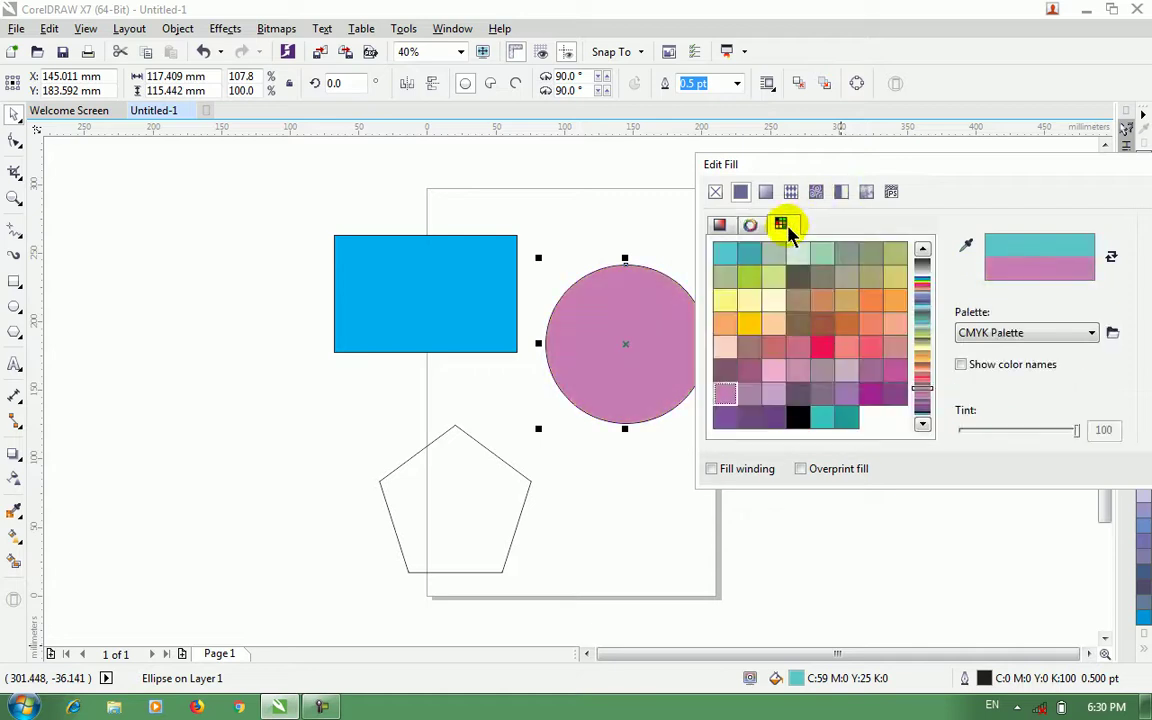
{"action": "left_click_drag", "start_coordinate": [930, 352], "coordinate": [928, 415]}
{"action": "left_click", "coordinate": [893, 299]}
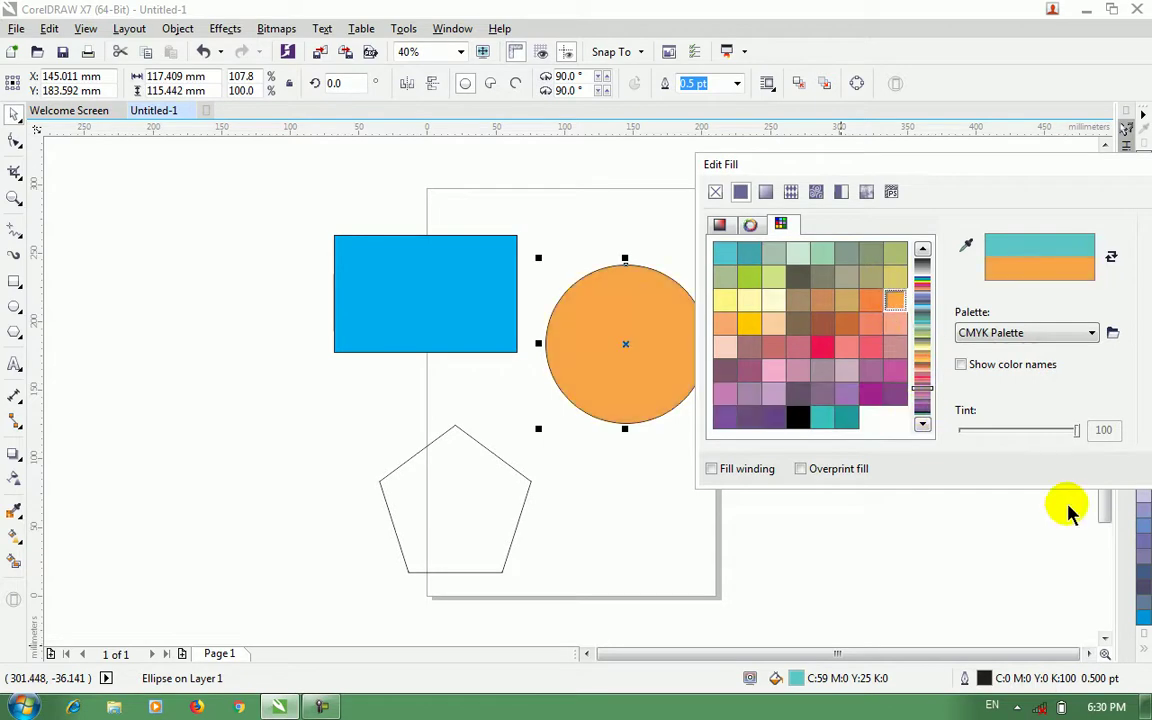
{"action": "left_click_drag", "start_coordinate": [1030, 165], "coordinate": [833, 151]}
{"action": "left_click", "coordinate": [1037, 456]}
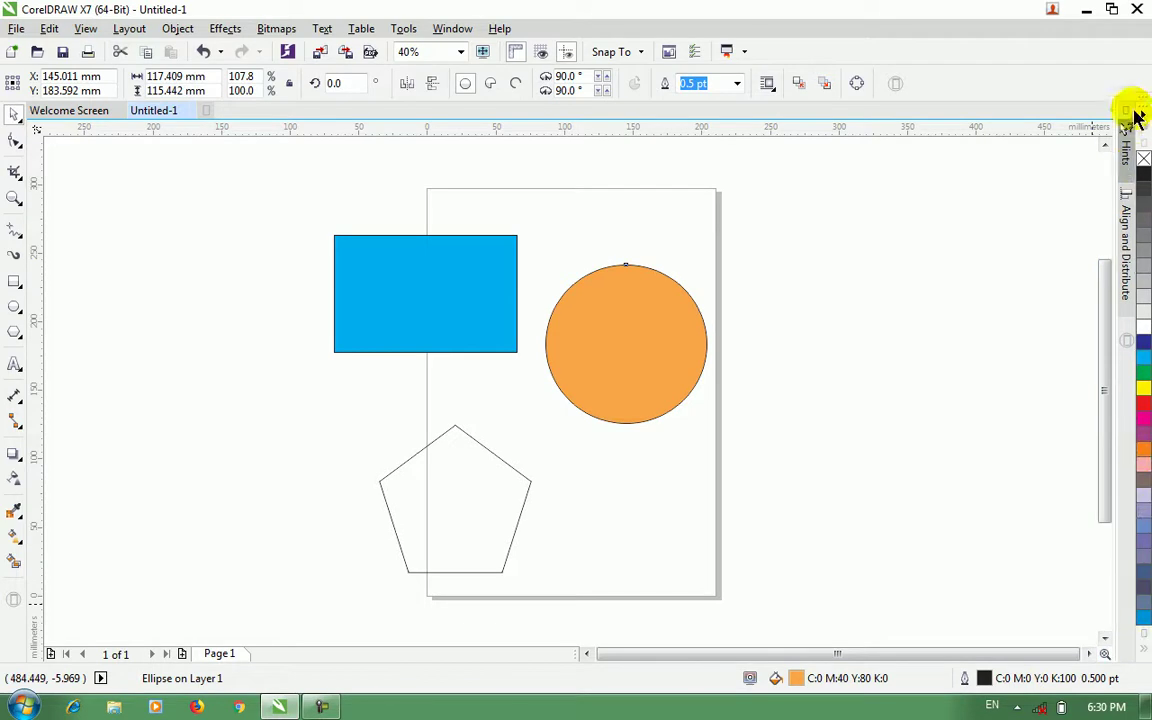
Step: Undock the default colour palette, fill the circle with peach C0 M20 Y40 K0 from it, and close the floating palette
{"action": "left_click", "coordinate": [1143, 648]}
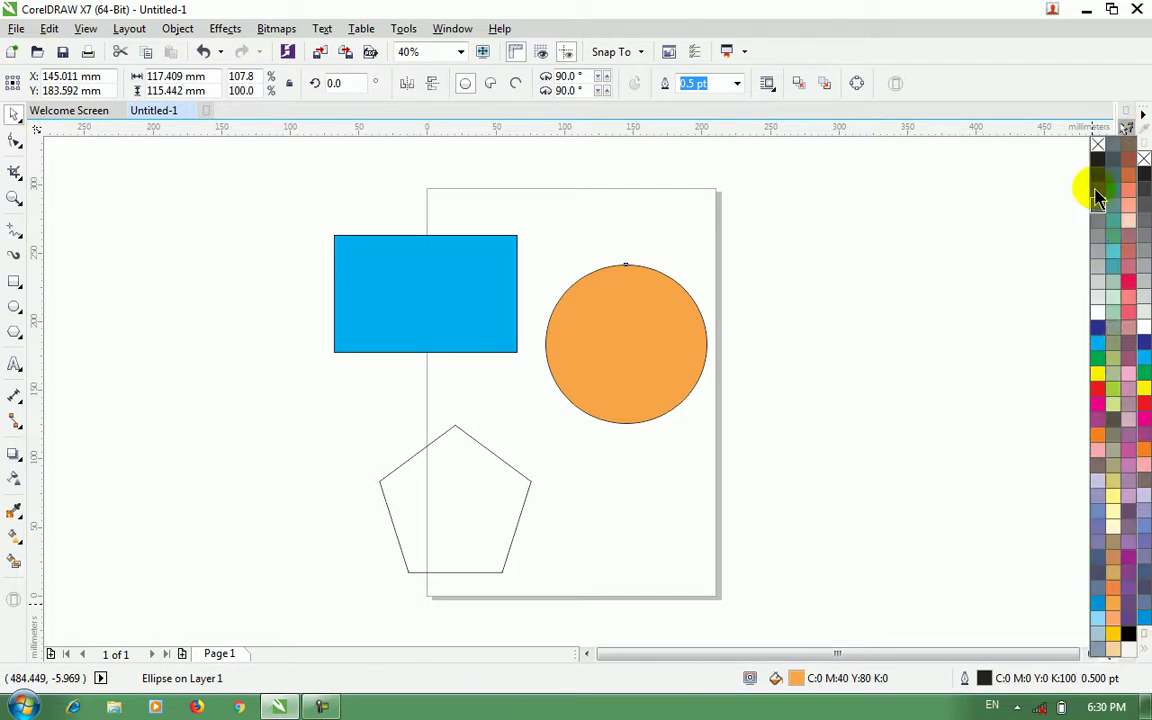
{"action": "left_click", "coordinate": [1144, 118]}
{"action": "left_click_drag", "start_coordinate": [1146, 114], "coordinate": [980, 301]}
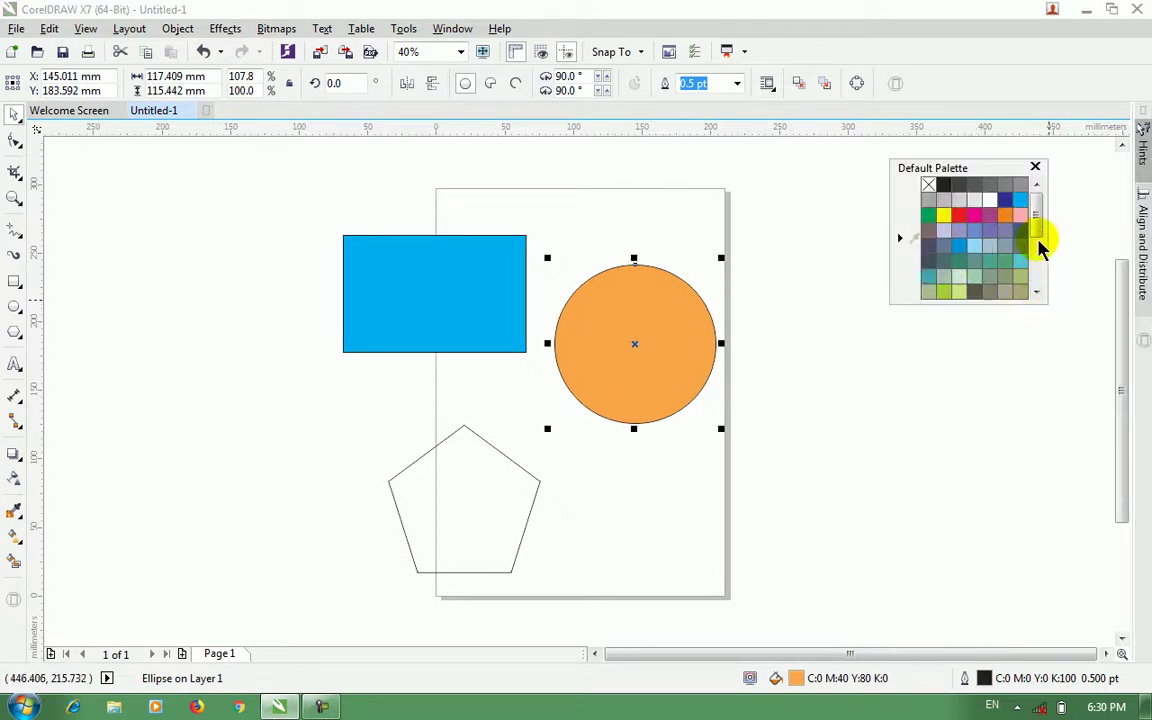
{"action": "scroll", "coordinate": [1040, 252], "scroll_direction": "down", "scroll_amount": 5}
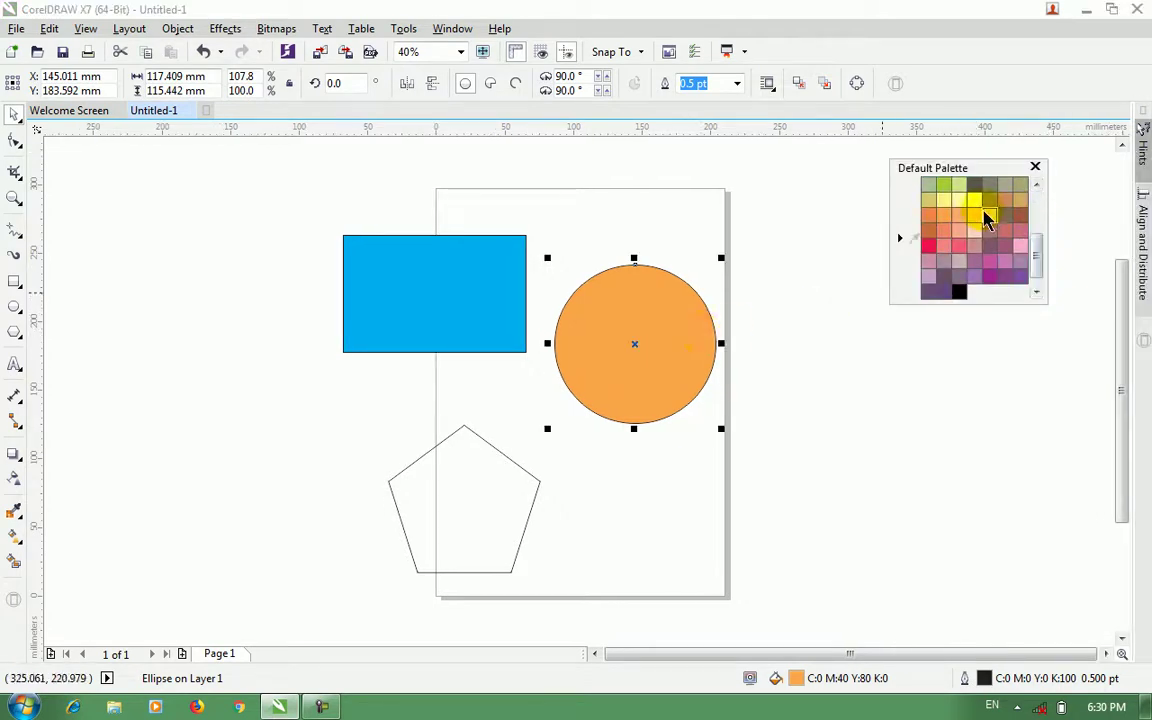
{"action": "left_click", "coordinate": [987, 217]}
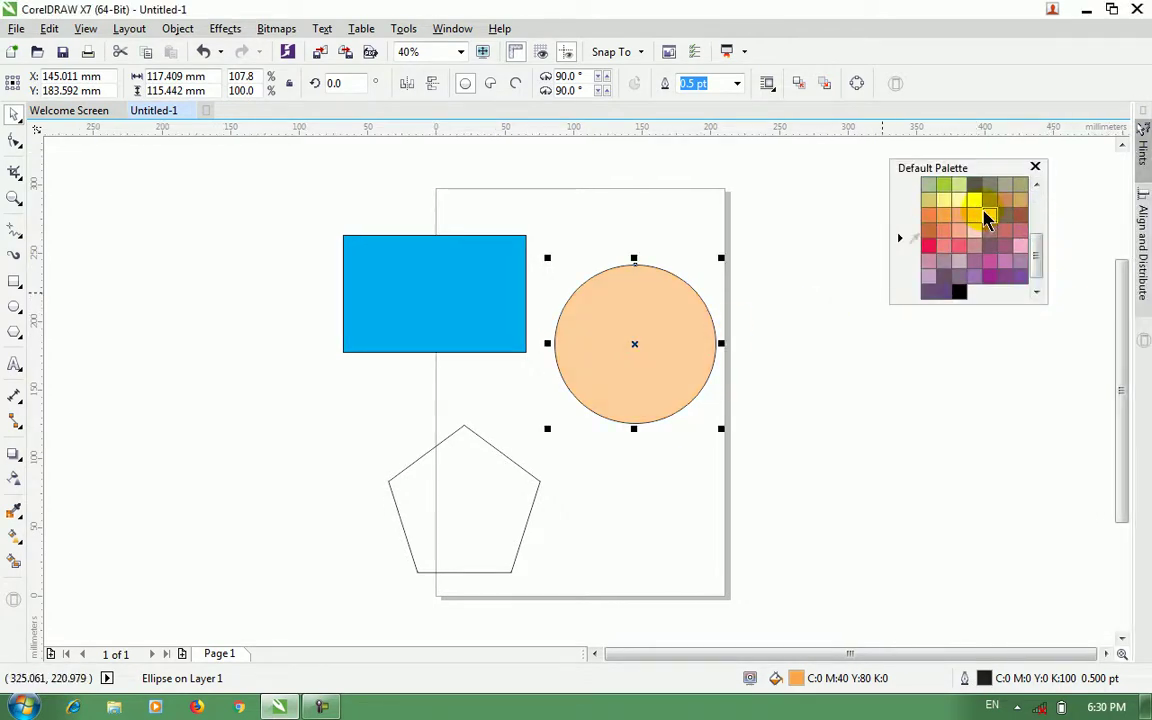
{"action": "left_click", "coordinate": [1035, 167]}
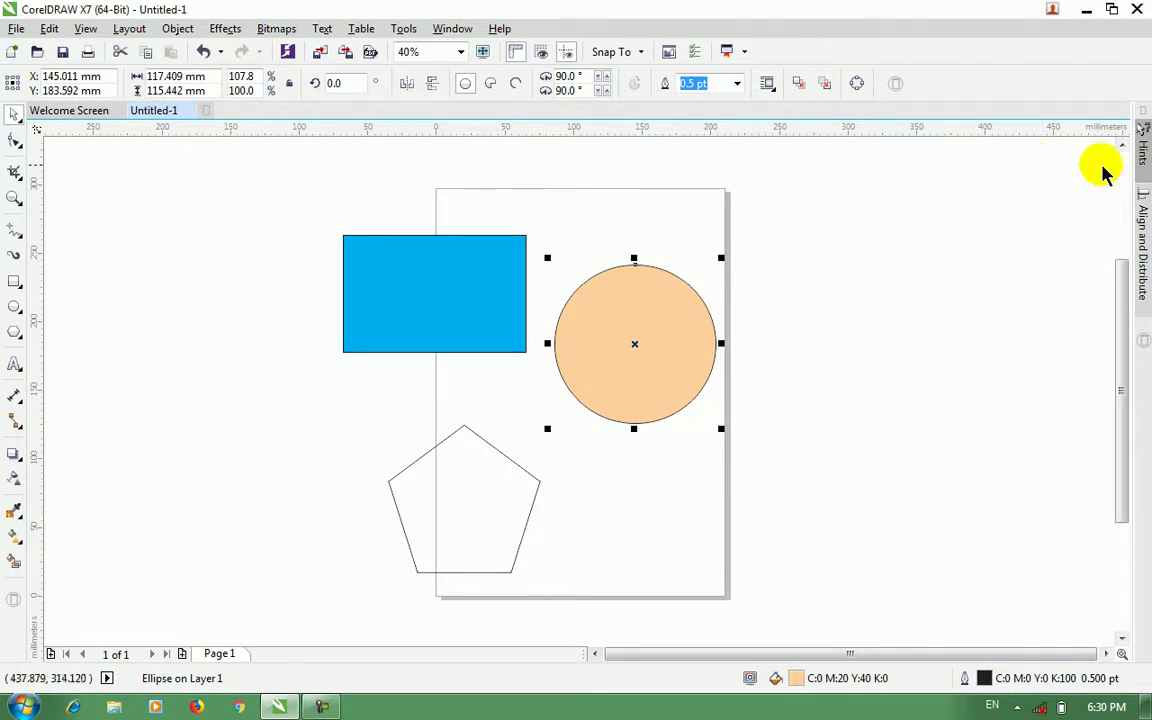
Step: Show the CMYK Palette and dock it vertically beside the drawing area, trying a horizontal docking before restoring the vertical one
{"action": "left_click", "coordinate": [458, 28]}
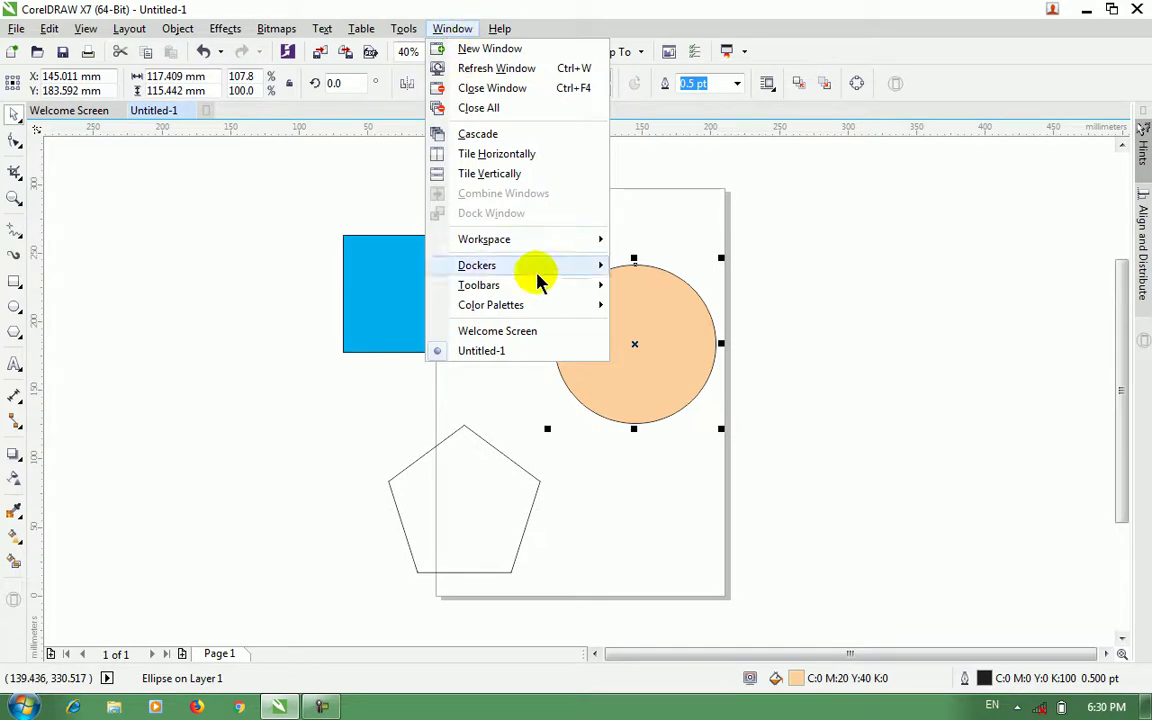
{"action": "mouse_move", "coordinate": [532, 304]}
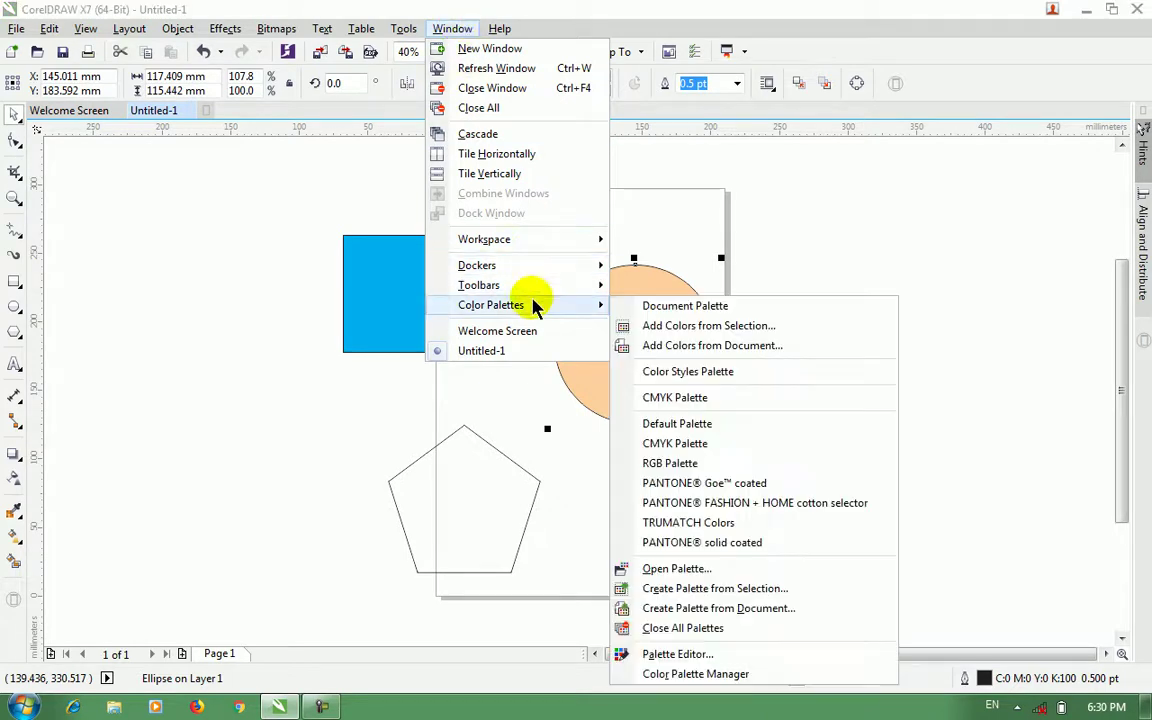
{"action": "left_click", "coordinate": [738, 400]}
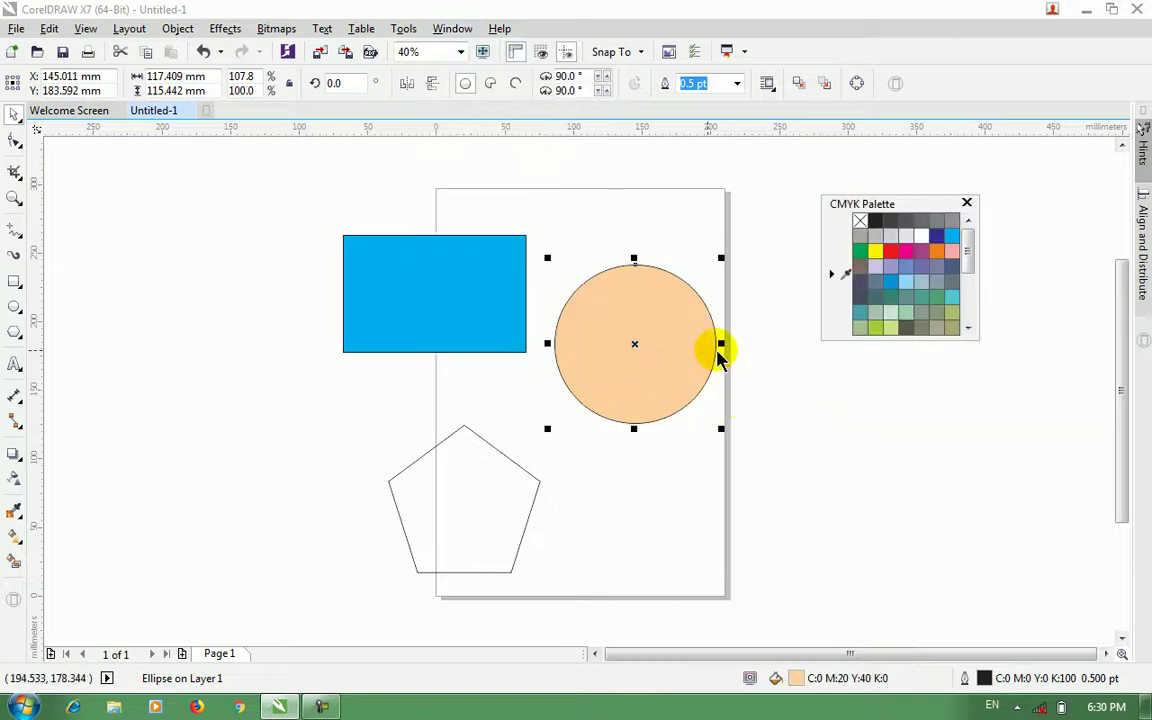
{"action": "left_click_drag", "start_coordinate": [875, 212], "coordinate": [1143, 163]}
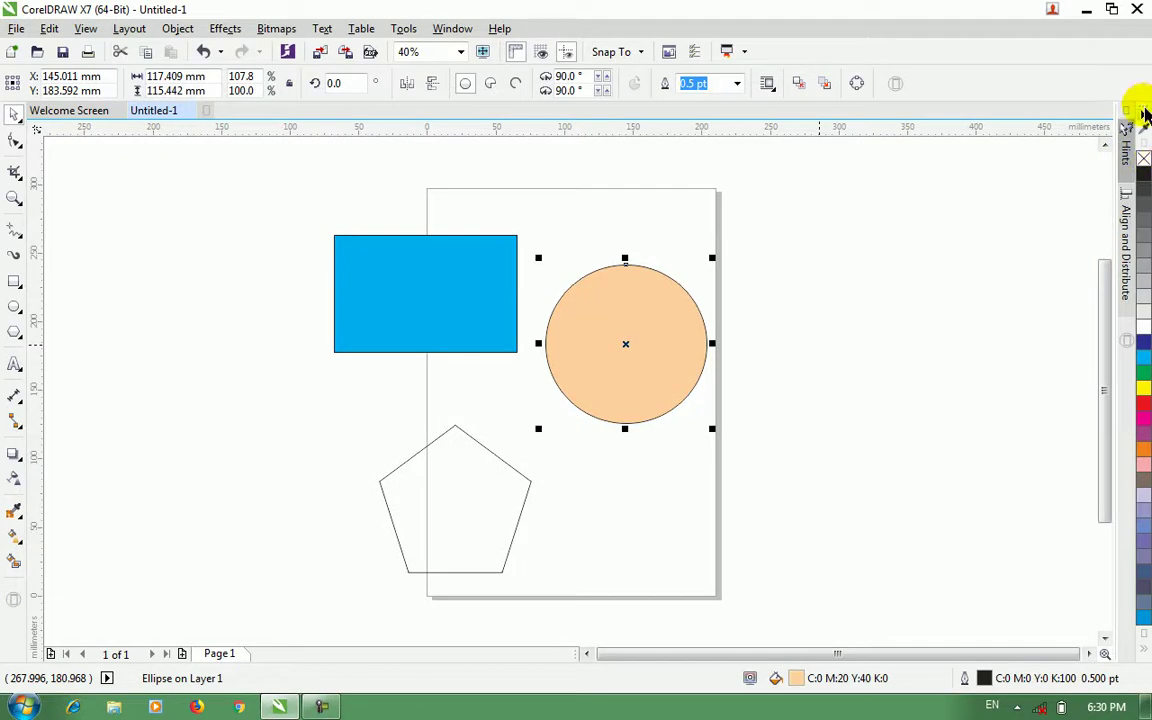
{"action": "mouse_move", "coordinate": [1143, 113]}
{"action": "left_mouse_down"}
{"action": "mouse_move", "coordinate": [589, 653]}
{"action": "mouse_move", "coordinate": [584, 684]}
{"action": "mouse_move", "coordinate": [545, 674]}
{"action": "left_mouse_up"}
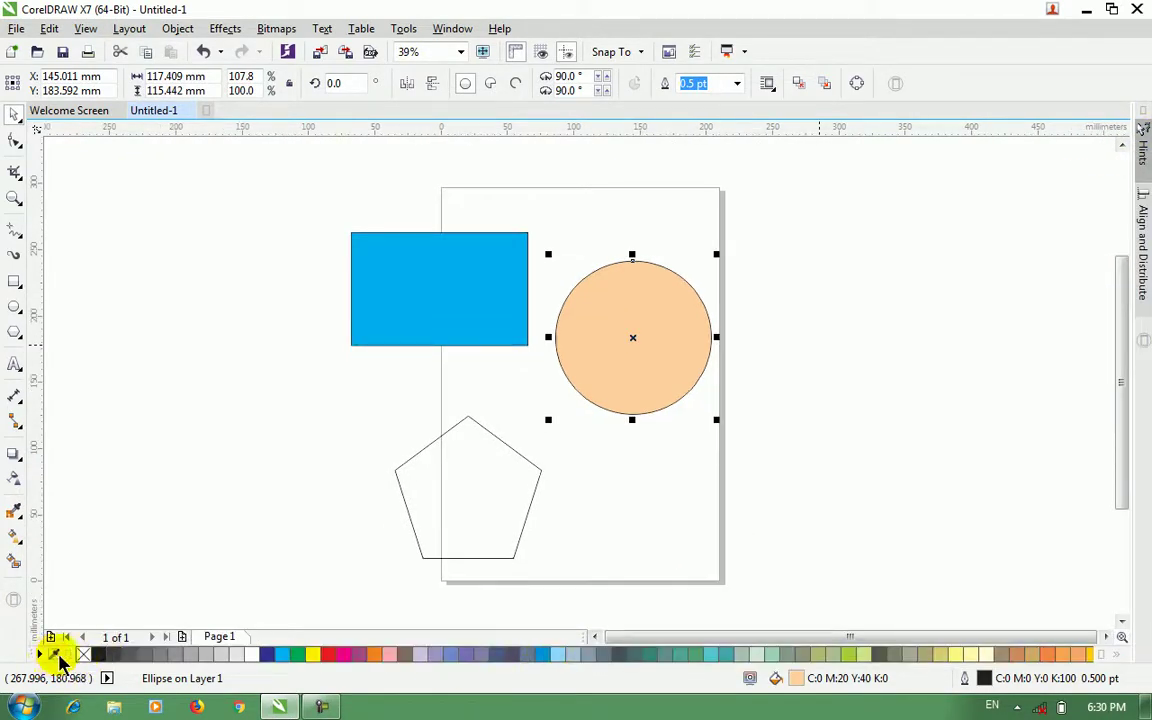
{"action": "left_click_drag", "start_coordinate": [33, 663], "coordinate": [1140, 162]}
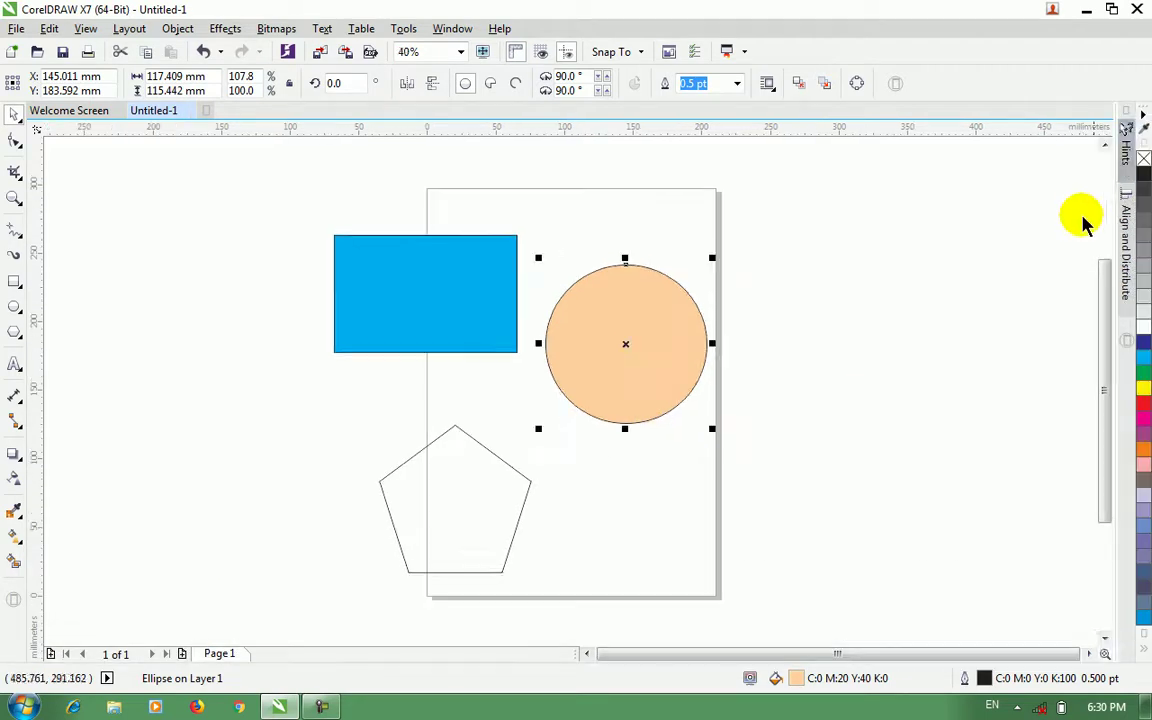
Step: Show the PANTONE Goe coated colour palette in addition to the CMYK Palette
{"action": "left_click", "coordinate": [406, 30]}
{"action": "mouse_move", "coordinate": [438, 36]}
{"action": "mouse_move", "coordinate": [540, 306]}
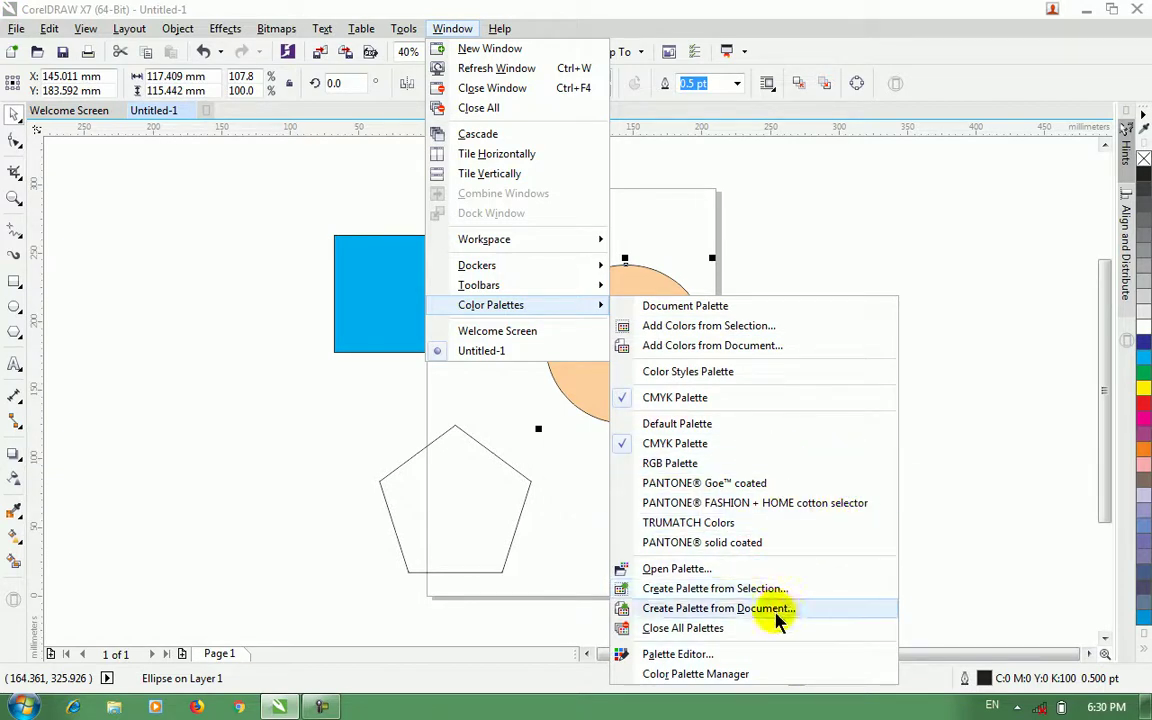
{"action": "left_click", "coordinate": [707, 484]}
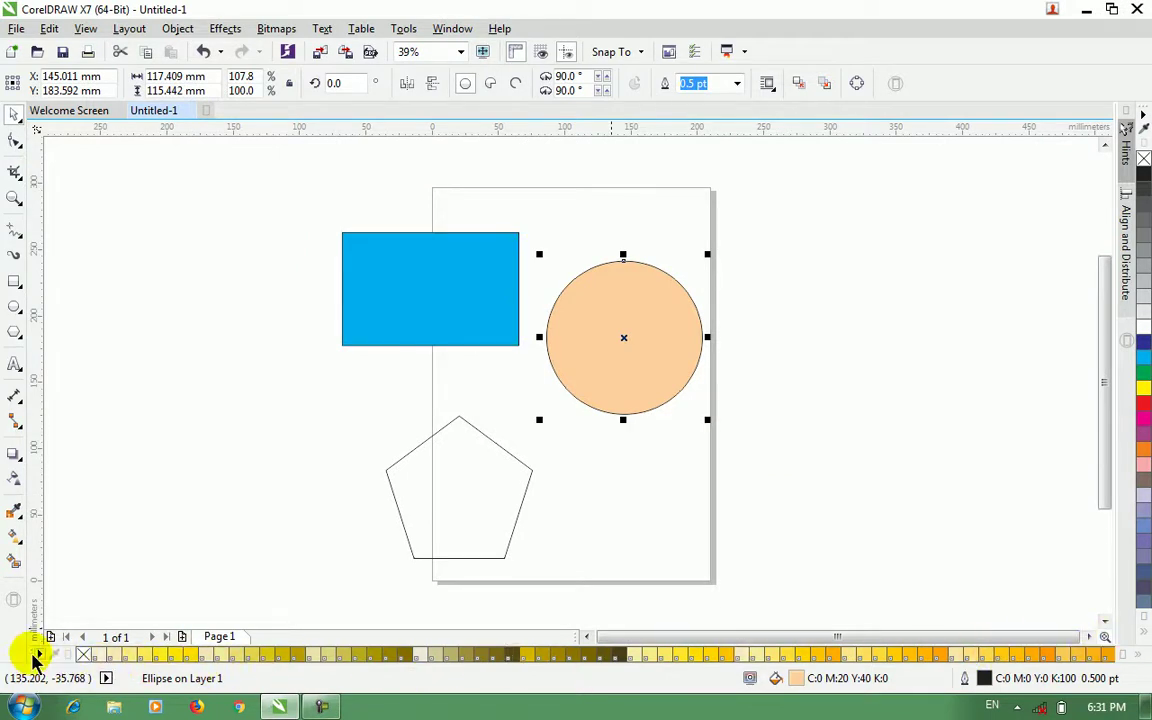
Step: Undock the PANTONE Goe coated palette, float it beside the page and lengthen it to show more swatches
{"action": "left_click_drag", "start_coordinate": [33, 658], "coordinate": [933, 590]}
{"action": "left_click_drag", "start_coordinate": [884, 273], "coordinate": [846, 216]}
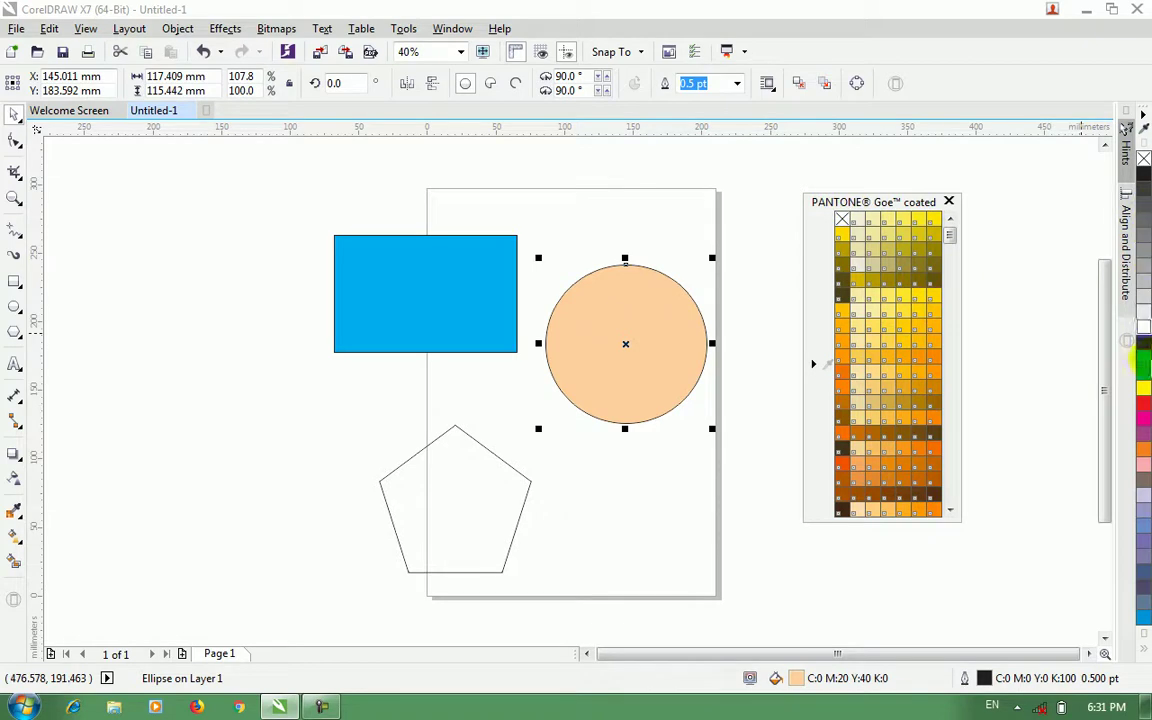
{"action": "left_click_drag", "start_coordinate": [925, 522], "coordinate": [933, 627]}
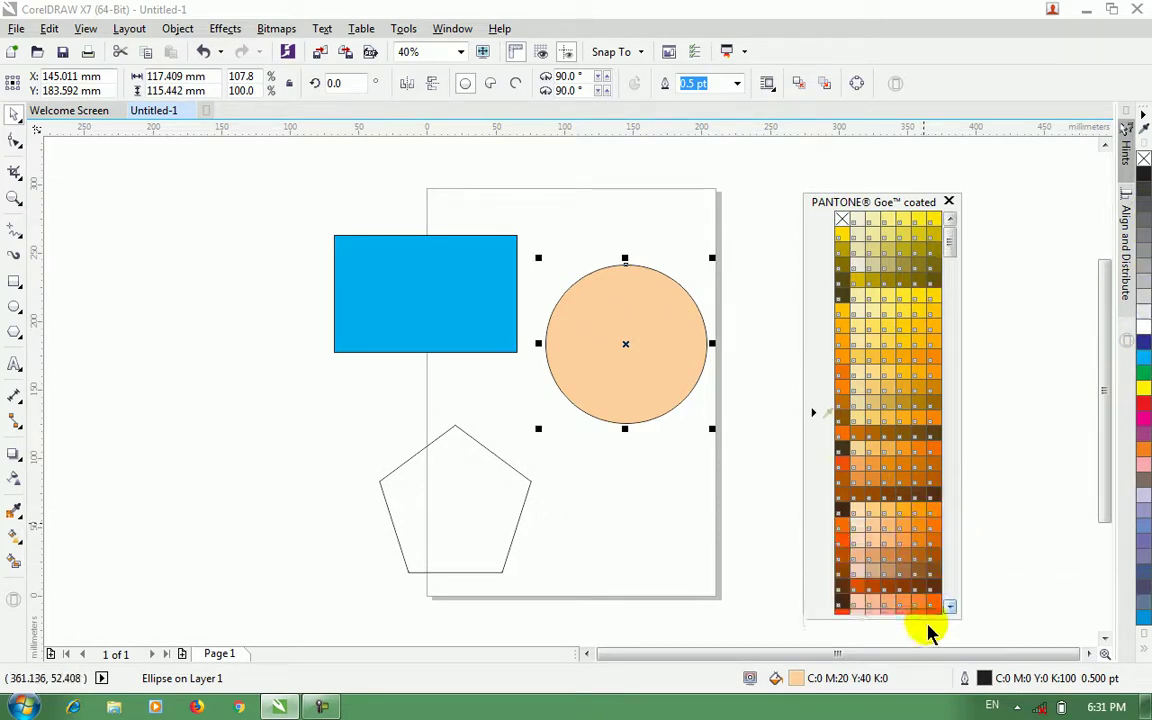
{"action": "mouse_move", "coordinate": [950, 240]}
{"action": "left_mouse_down"}
{"action": "mouse_move", "coordinate": [954, 602]}
{"action": "mouse_move", "coordinate": [954, 216]}
{"action": "left_mouse_up"}
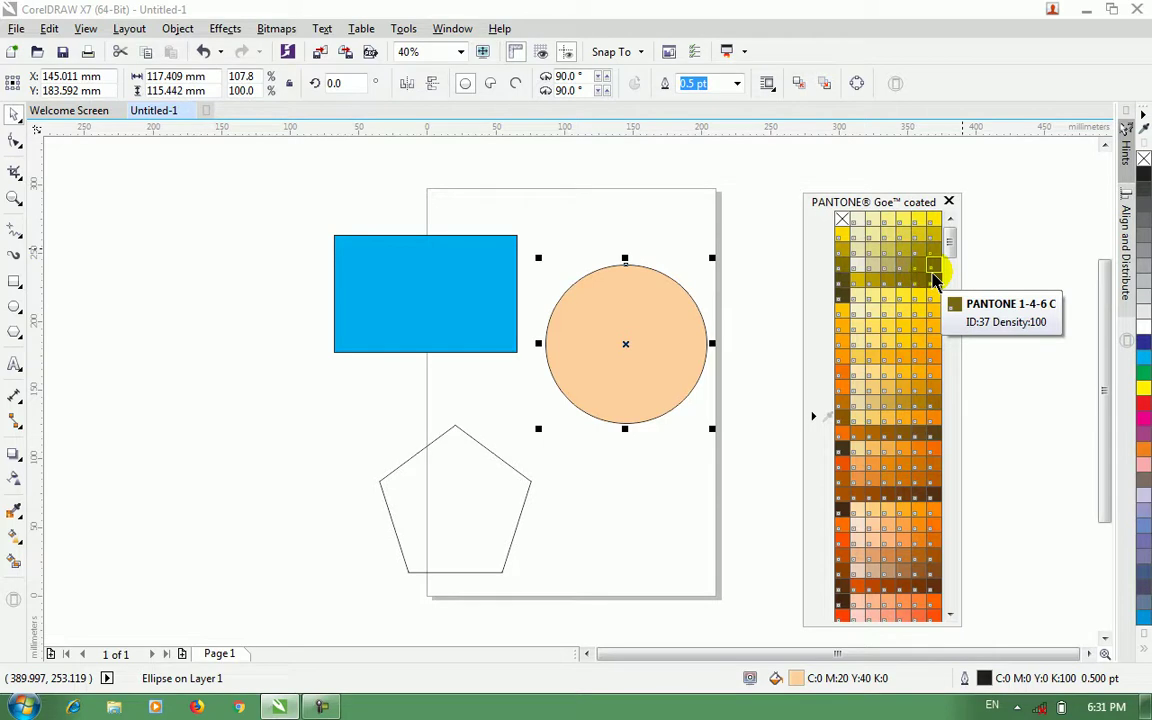
Step: Try several yellow PANTONE Goe coated shades as the circle's fill, ending with PANTONE 5-1-4 C
{"action": "left_click", "coordinate": [884, 288]}
{"action": "left_click", "coordinate": [900, 315]}
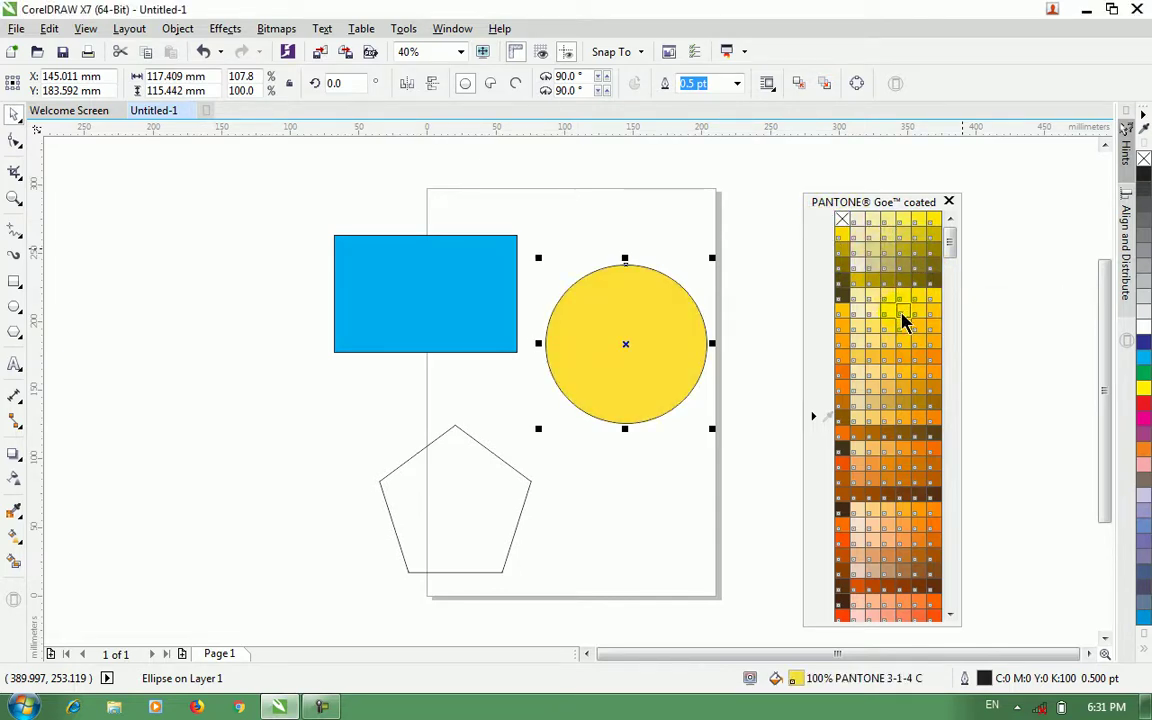
{"action": "left_click", "coordinate": [897, 320]}
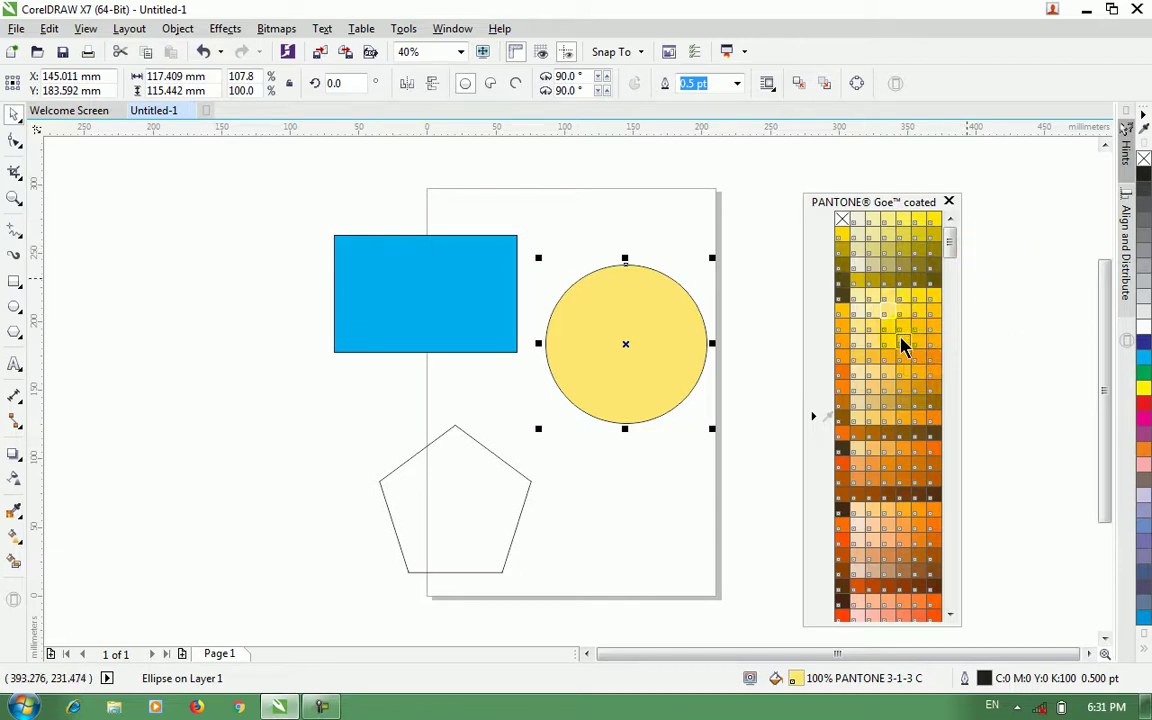
{"action": "left_click", "coordinate": [900, 320]}
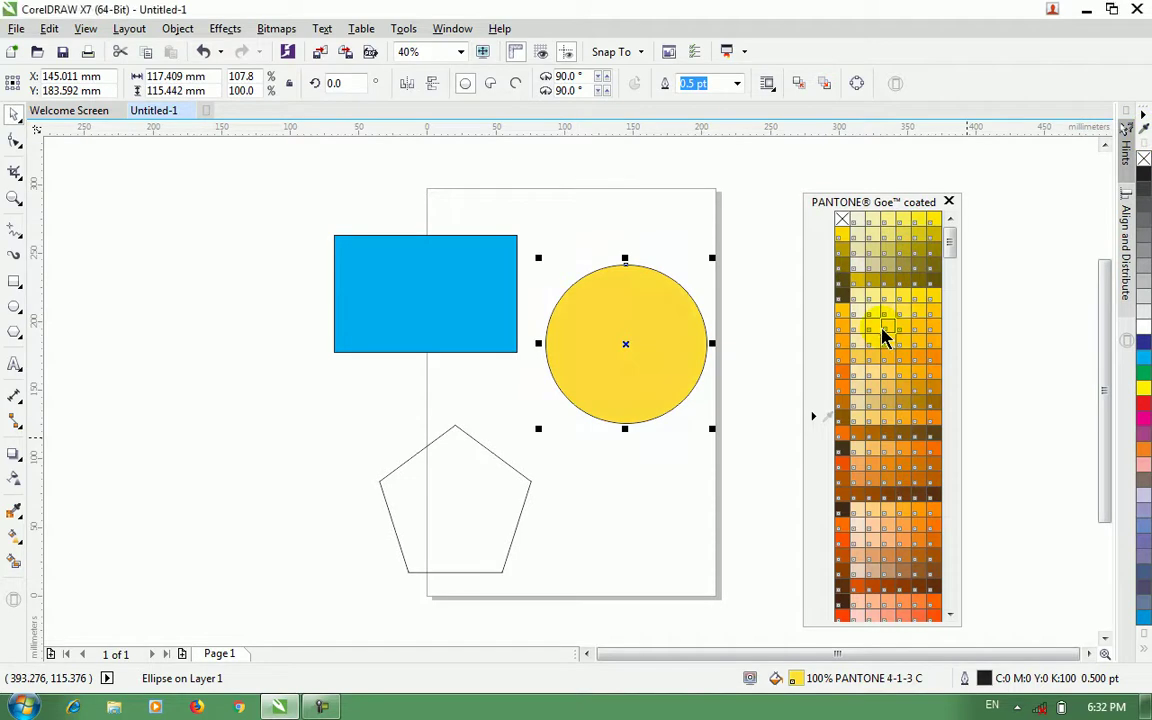
{"action": "left_click", "coordinate": [906, 344]}
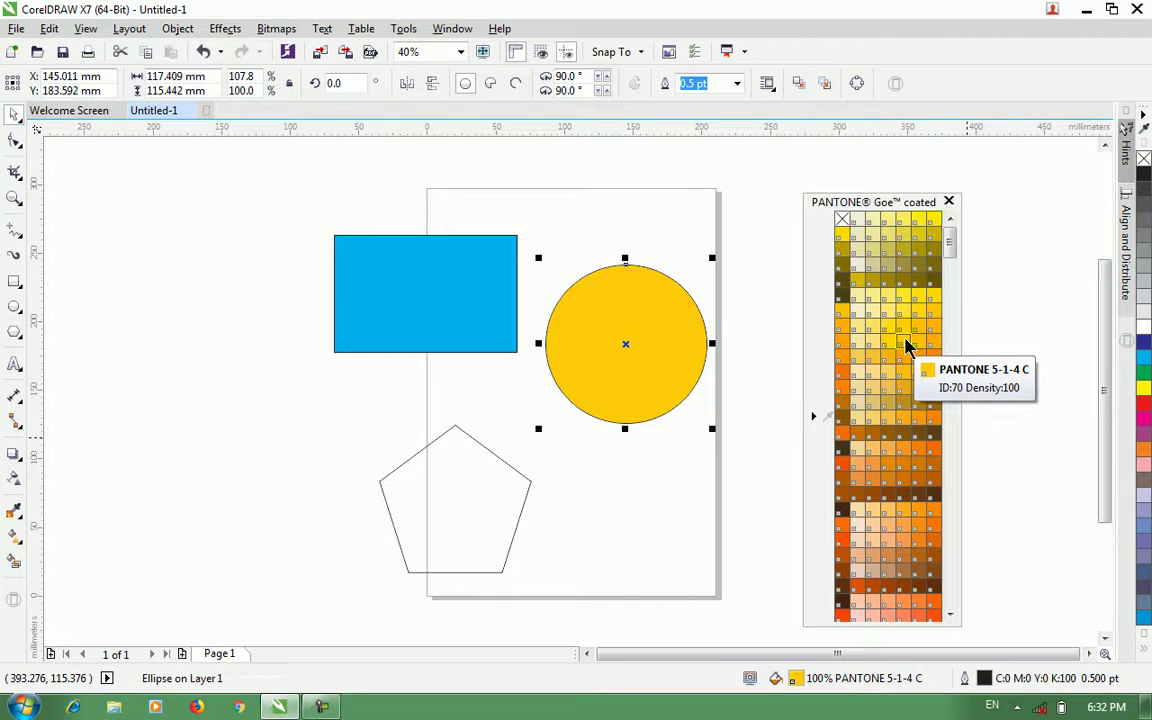
Step: Reselect the circle, fill it with blue PANTONE 88-1-5 C, and move the floating palette farther from the page
{"action": "left_click", "coordinate": [1030, 358]}
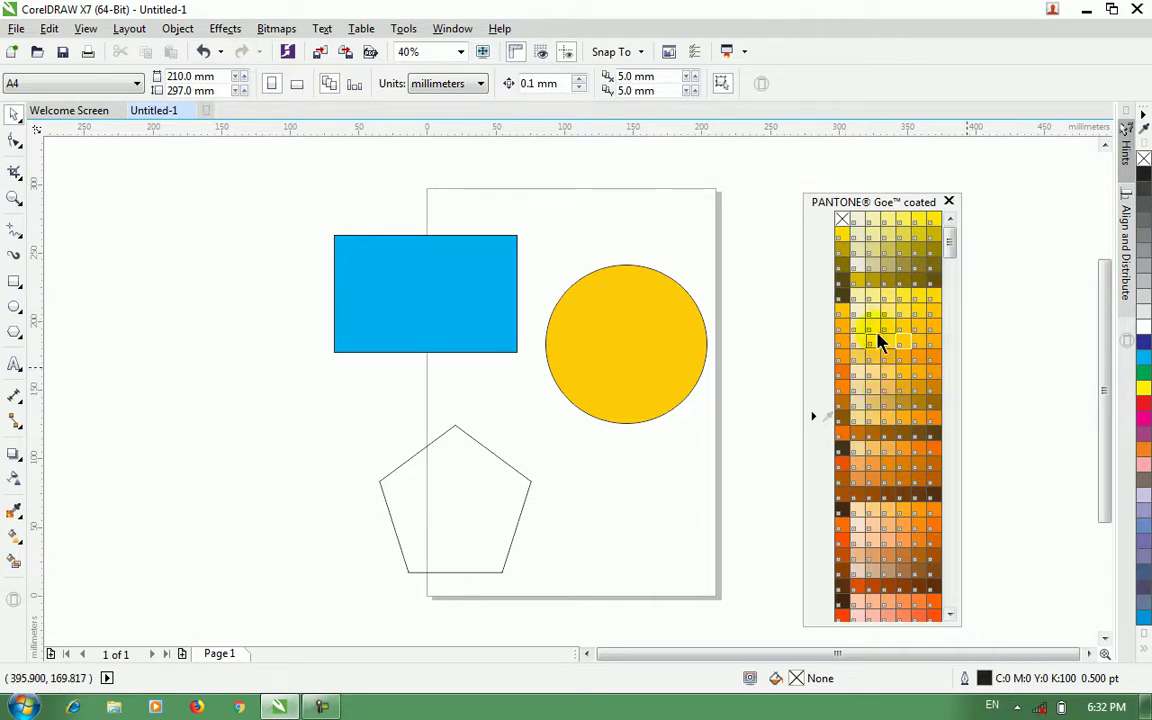
{"action": "left_click", "coordinate": [706, 336]}
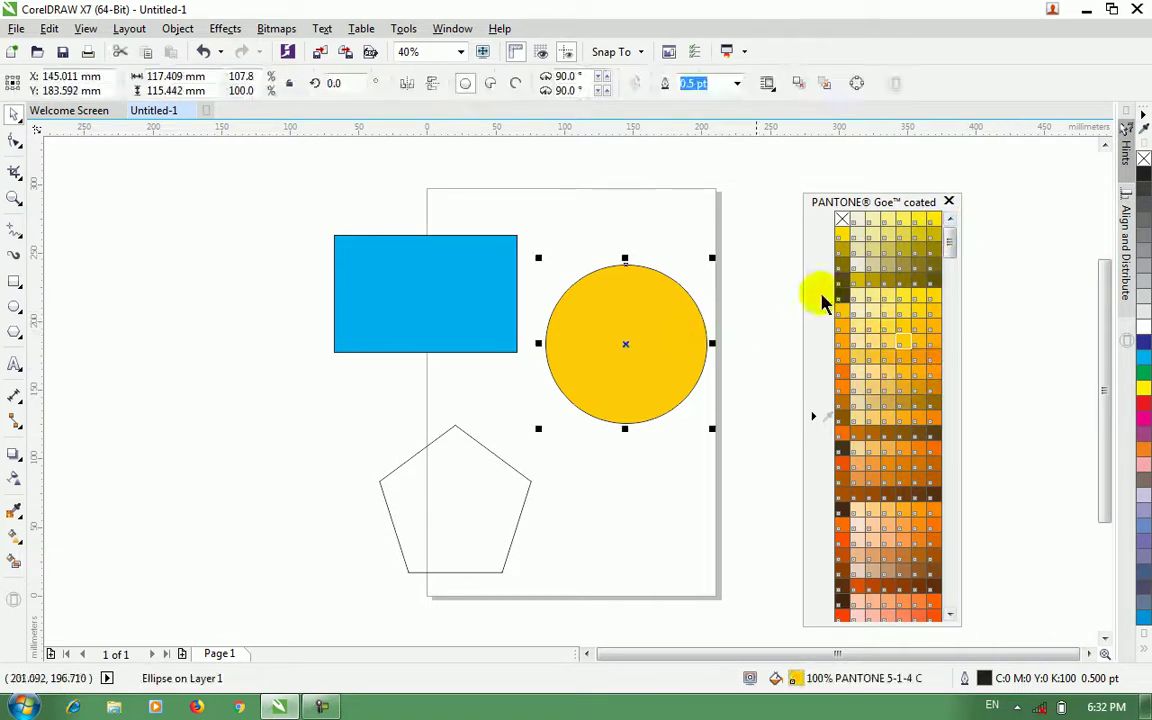
{"action": "left_click_drag", "start_coordinate": [947, 250], "coordinate": [956, 437]}
{"action": "left_click", "coordinate": [918, 355]}
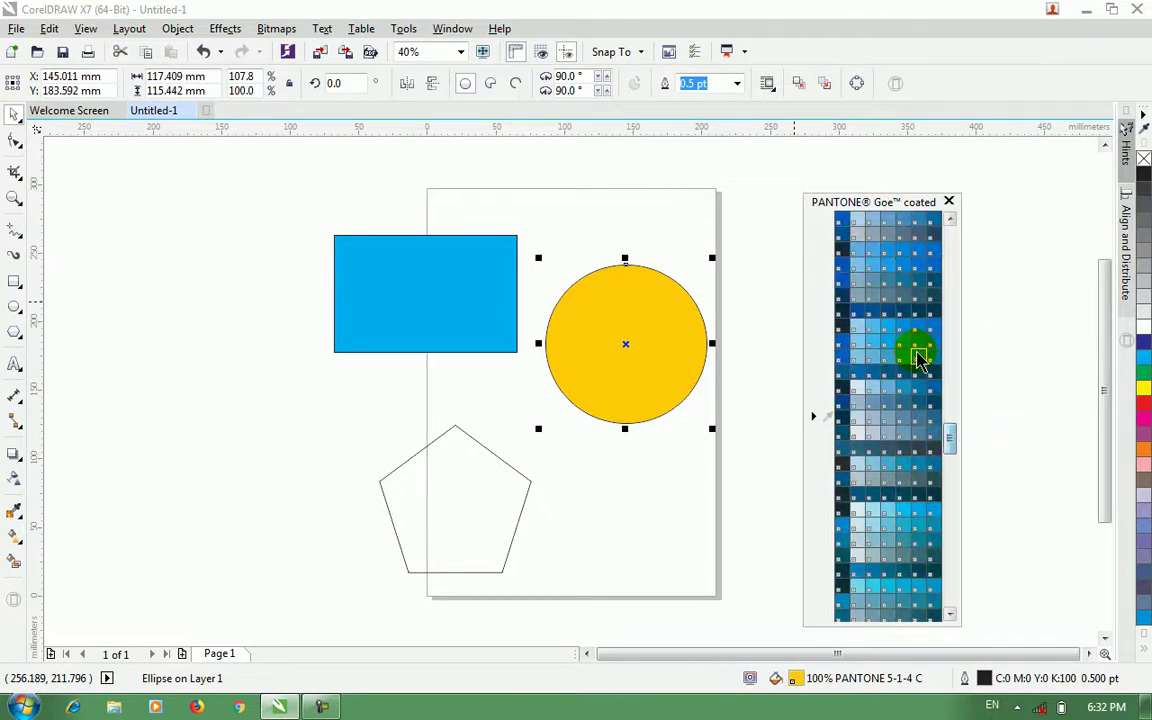
{"action": "left_click", "coordinate": [918, 341]}
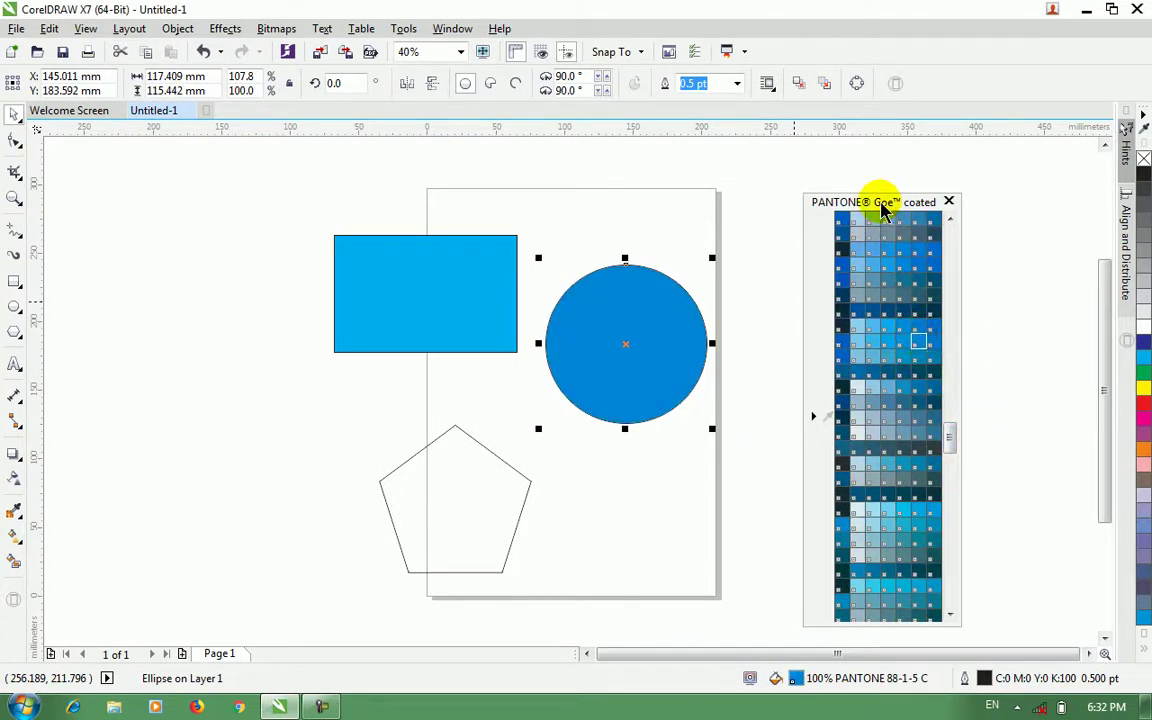
{"action": "left_click_drag", "start_coordinate": [882, 203], "coordinate": [952, 183]}
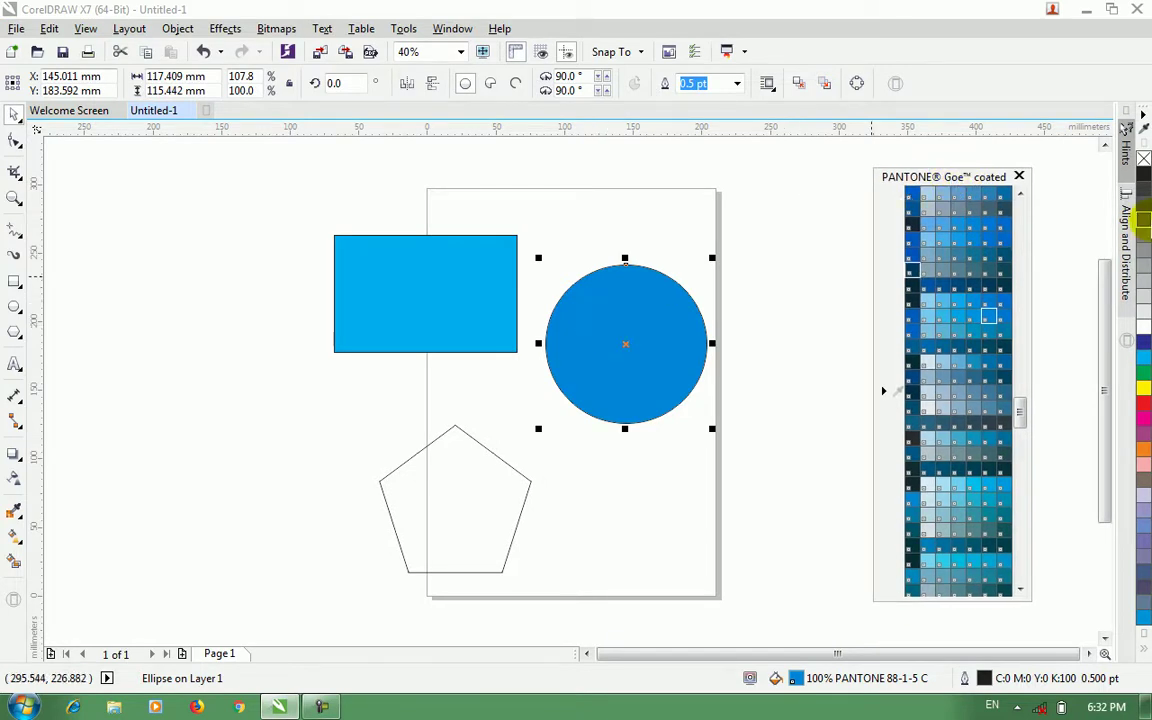
Step: Select the rectangle and apply a linear fountain fill from cyan to white with the Interactive Fill tool
{"action": "left_click_drag", "start_coordinate": [1140, 172], "coordinate": [497, 333]}
{"action": "left_click", "coordinate": [497, 328]}
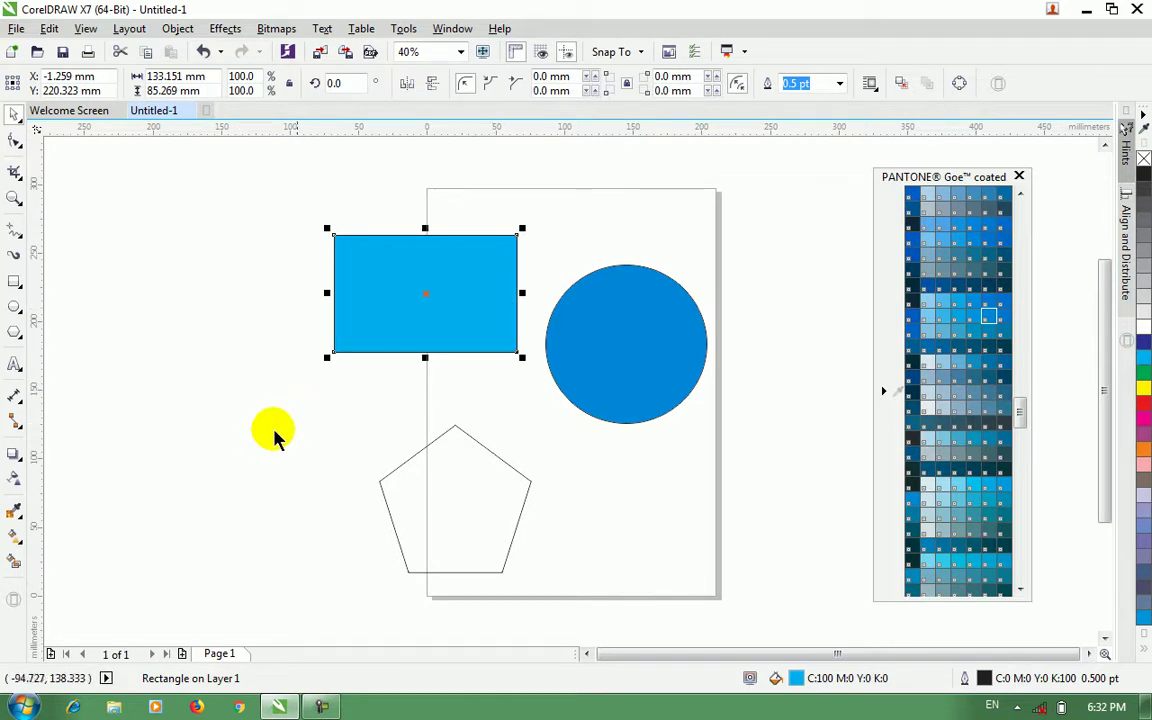
{"action": "left_click", "coordinate": [10, 540]}
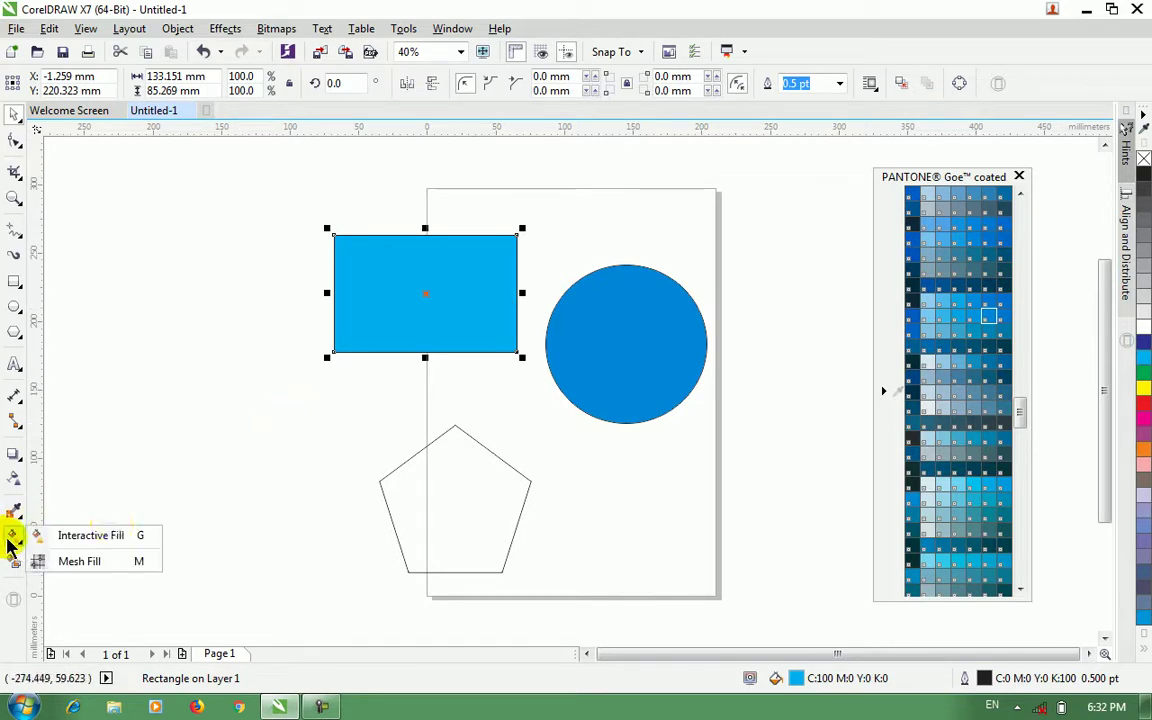
{"action": "left_click", "coordinate": [115, 537]}
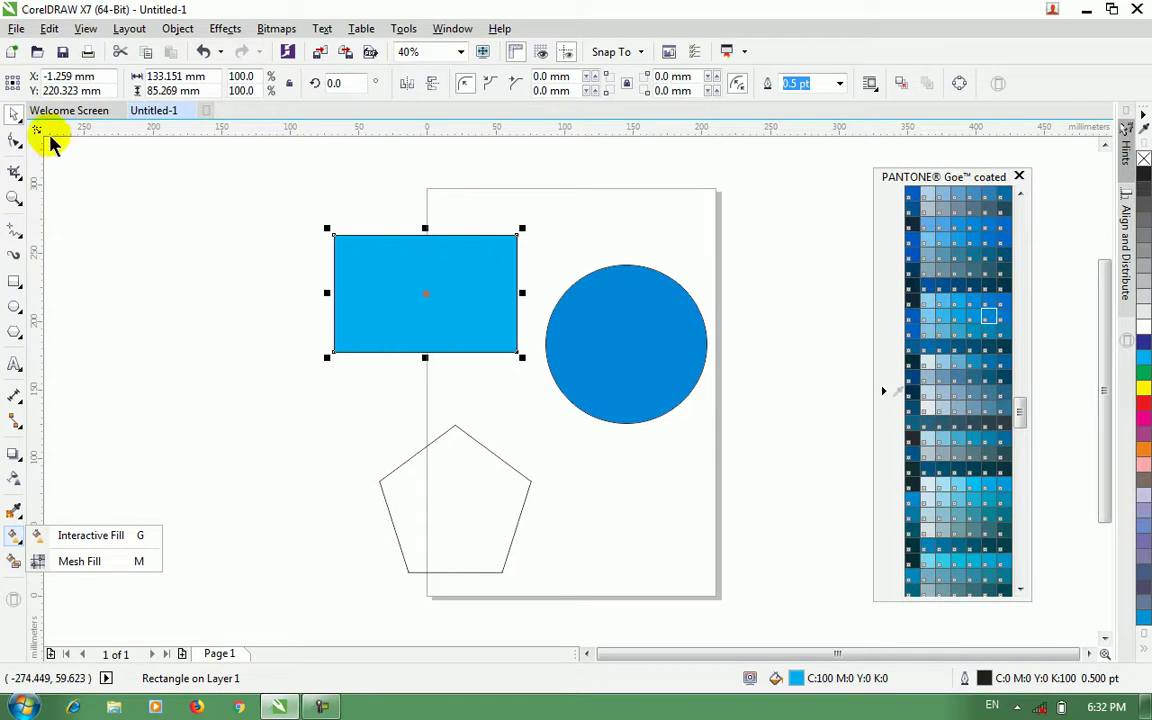
{"action": "left_click", "coordinate": [13, 116]}
{"action": "left_click", "coordinate": [11, 518]}
{"action": "left_click", "coordinate": [13, 537]}
{"action": "left_click", "coordinate": [88, 532]}
{"action": "left_click", "coordinate": [370, 309]}
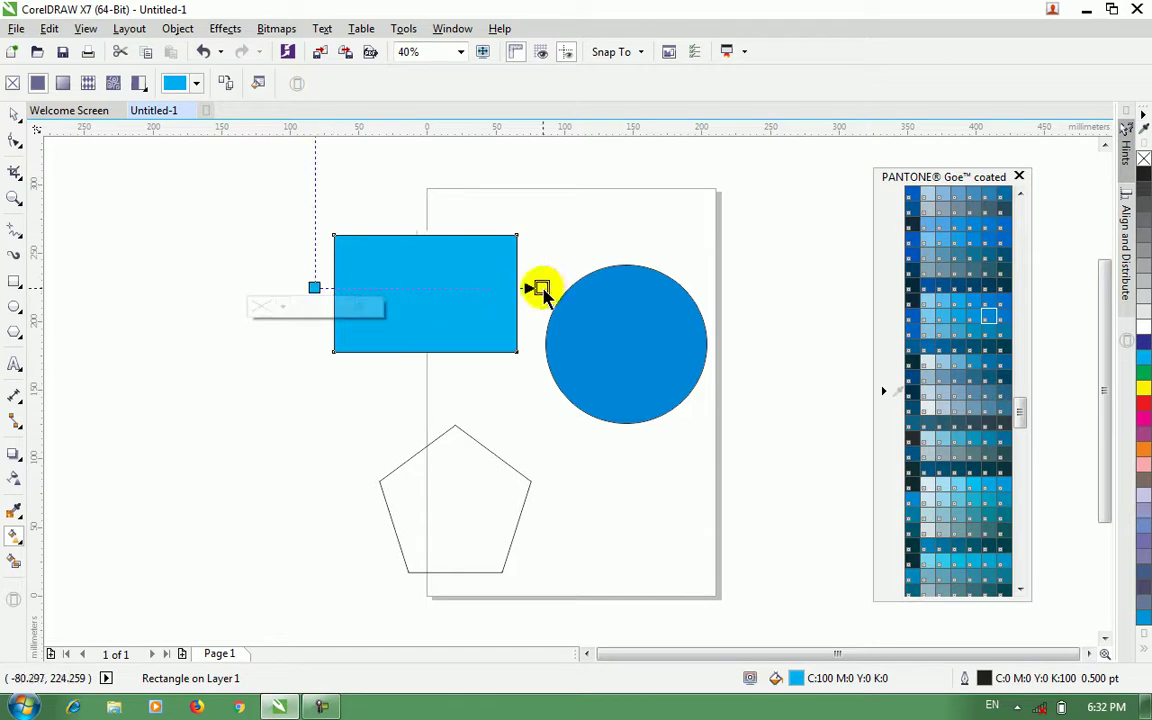
{"action": "left_click_drag", "start_coordinate": [520, 295], "coordinate": [545, 290]}
{"action": "left_click", "coordinate": [437, 301]}
{"action": "left_click", "coordinate": [420, 322]}
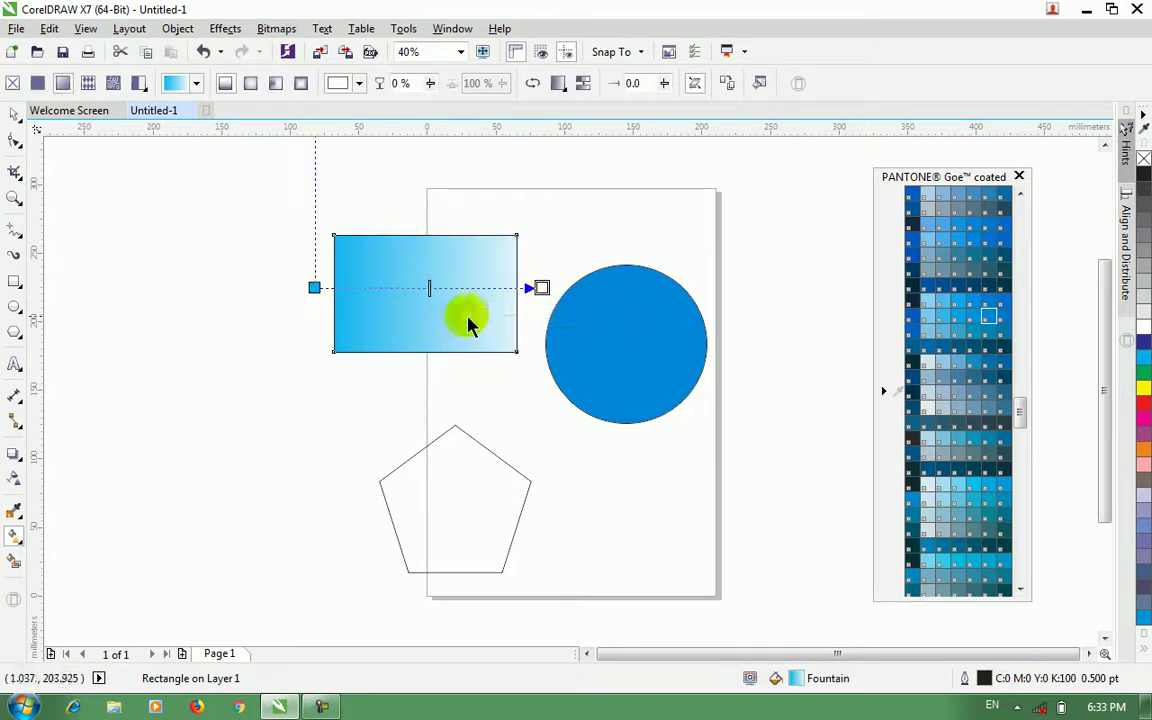
Step: Redraw the rectangle's gradient in other directions, finishing with a horizontal one running from cyan on its left to white on its right
{"action": "left_click_drag", "start_coordinate": [547, 267], "coordinate": [305, 279]}
{"action": "left_click_drag", "start_coordinate": [420, 207], "coordinate": [447, 218]}
{"action": "mouse_move", "coordinate": [312, 215]}
{"action": "left_mouse_down"}
{"action": "mouse_move", "coordinate": [487, 365]}
{"action": "mouse_move", "coordinate": [514, 357]}
{"action": "mouse_move", "coordinate": [311, 210]}
{"action": "left_mouse_up"}
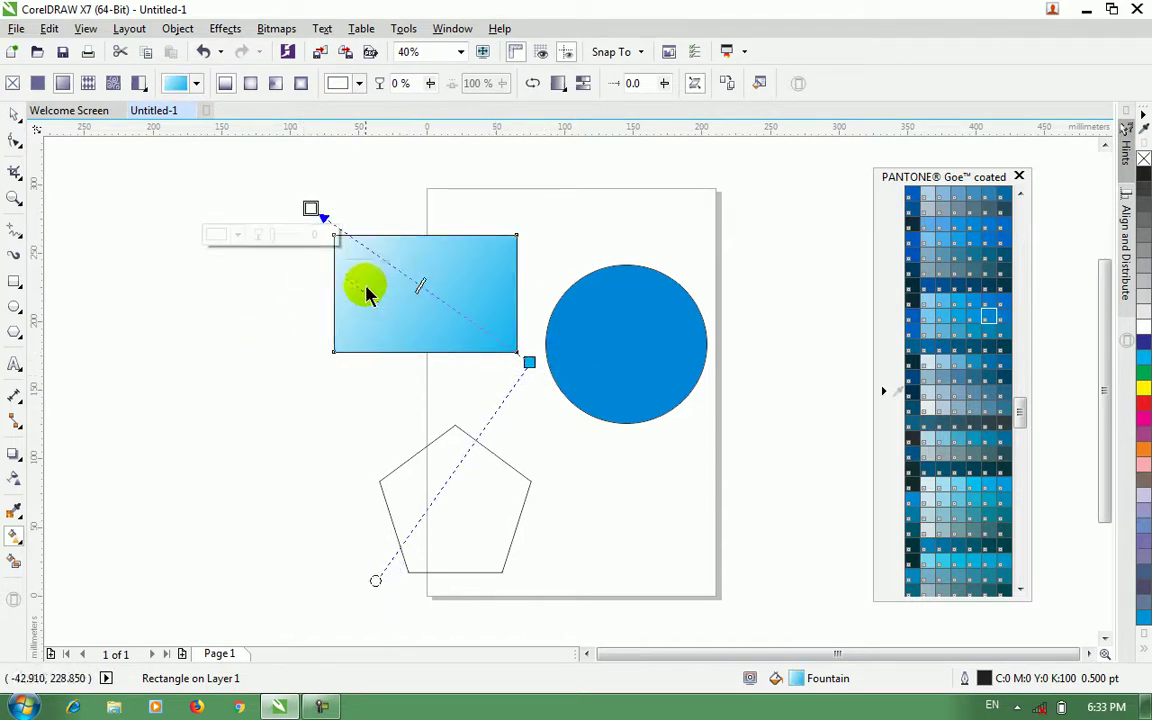
{"action": "left_click_drag", "start_coordinate": [296, 289], "coordinate": [543, 289]}
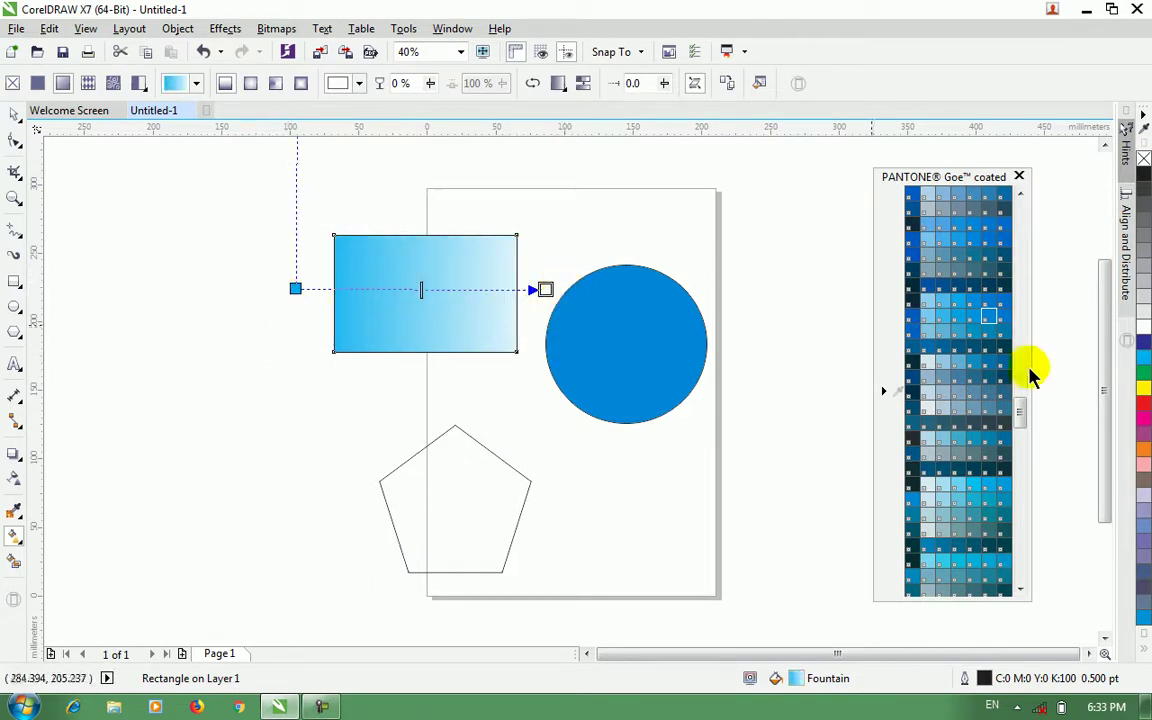
Step: Recolour the rectangle's gradient with PANTONE Goe coated swatches, using dark blue for the start node and light blue for the end node
{"action": "left_click_drag", "start_coordinate": [910, 248], "coordinate": [296, 289]}
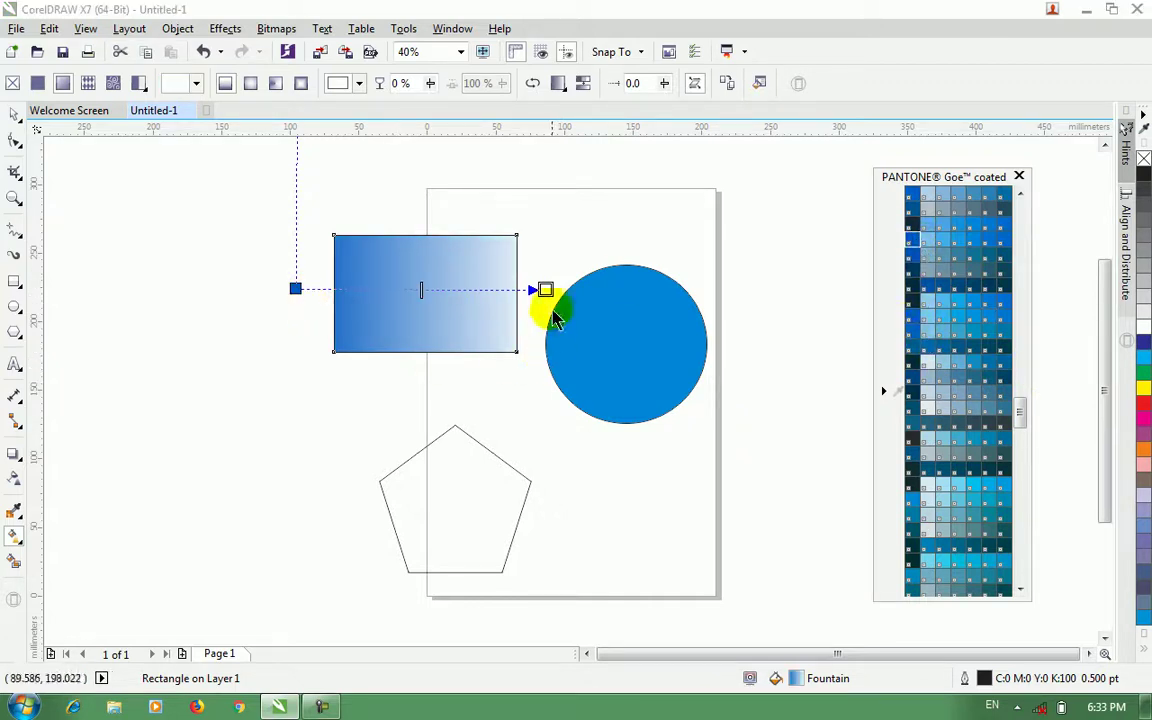
{"action": "left_click", "coordinate": [941, 257]}
{"action": "left_click", "coordinate": [977, 231]}
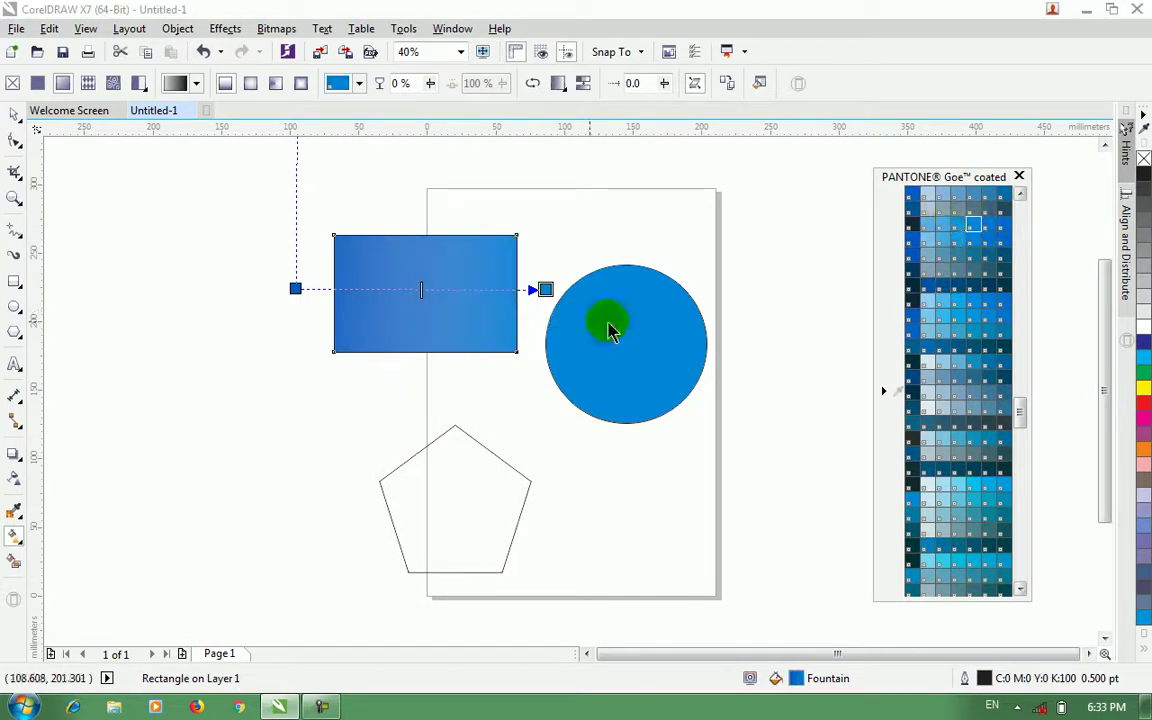
{"action": "left_click_drag", "start_coordinate": [945, 200], "coordinate": [545, 289]}
{"action": "left_click_drag", "start_coordinate": [988, 360], "coordinate": [295, 290]}
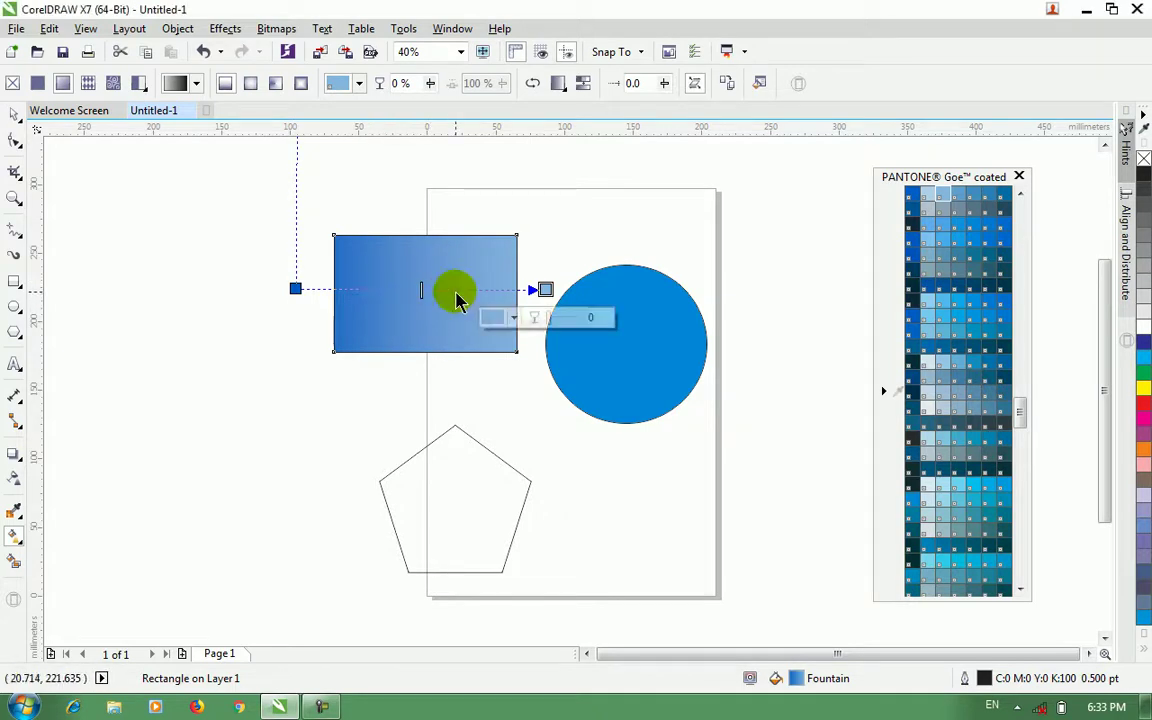
Step: Add a colour node at 64% along the rectangle's gradient and colour it near-white #F2F2F2
{"action": "left_click_drag", "start_coordinate": [421, 290], "coordinate": [456, 292]}
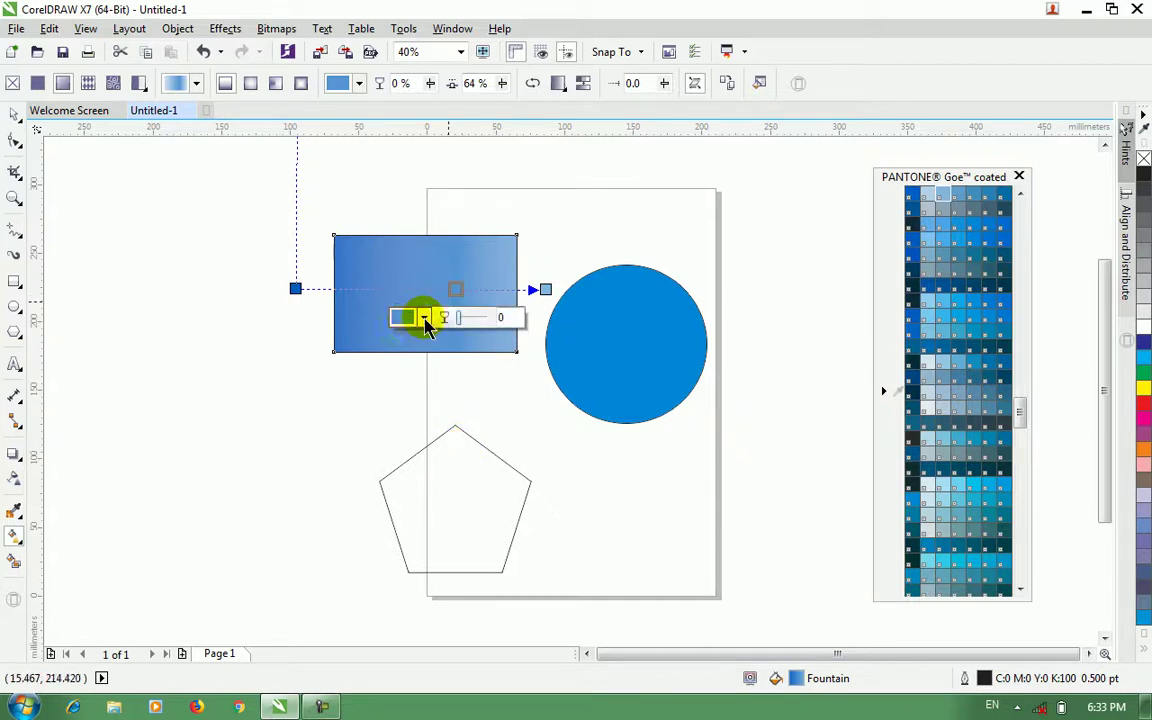
{"action": "left_click", "coordinate": [424, 318]}
{"action": "left_click_drag", "start_coordinate": [447, 412], "coordinate": [386, 404]}
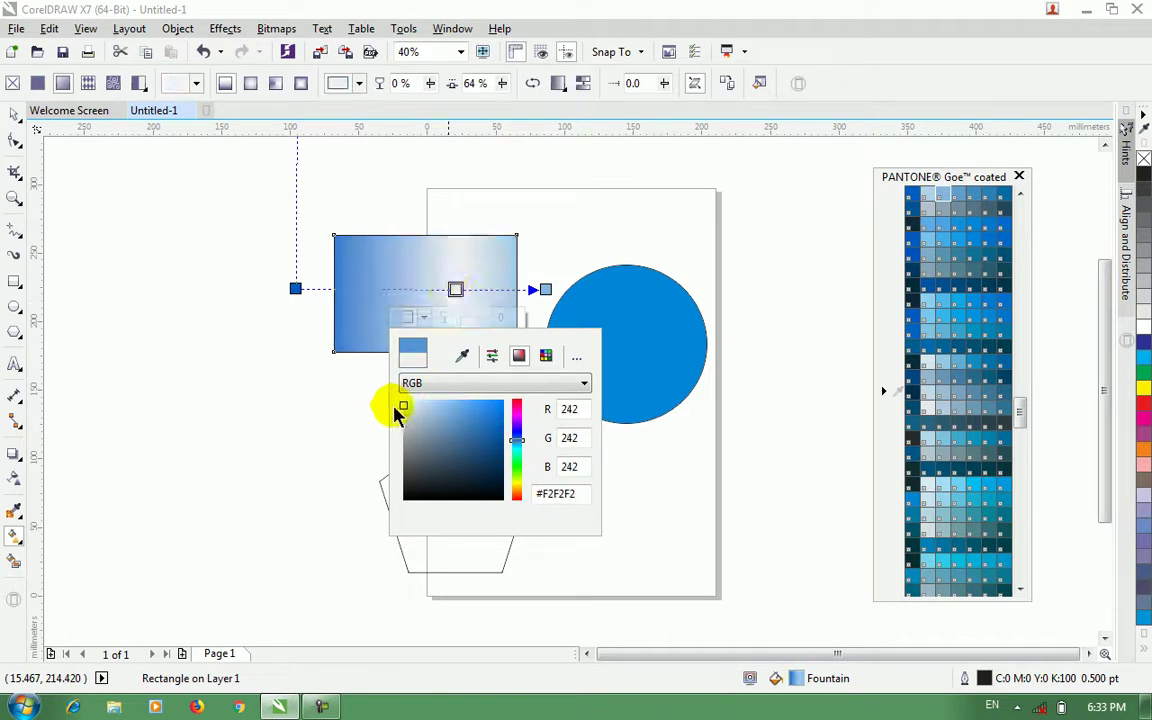
Step: Move the rectangle over the circle and bring it to the front
{"action": "left_click_drag", "start_coordinate": [464, 322], "coordinate": [688, 362]}
{"action": "left_click", "coordinate": [13, 118]}
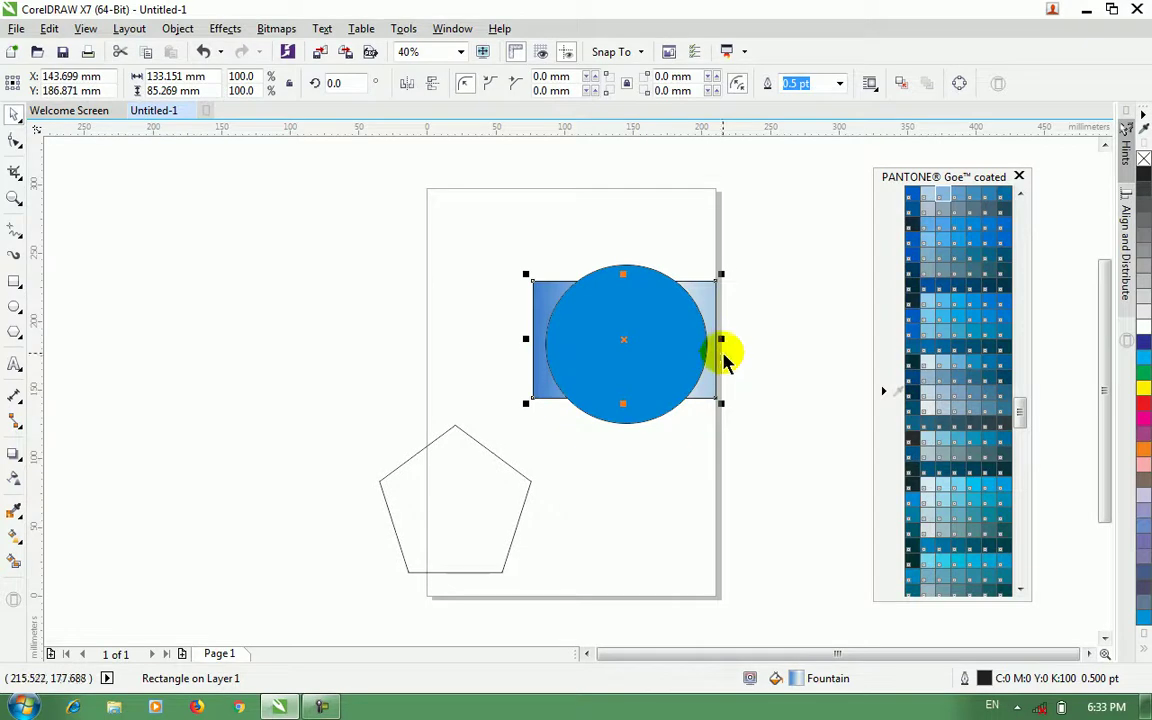
{"action": "left_click_drag", "start_coordinate": [630, 231], "coordinate": [527, 298]}
{"action": "left_click", "coordinate": [529, 294]}
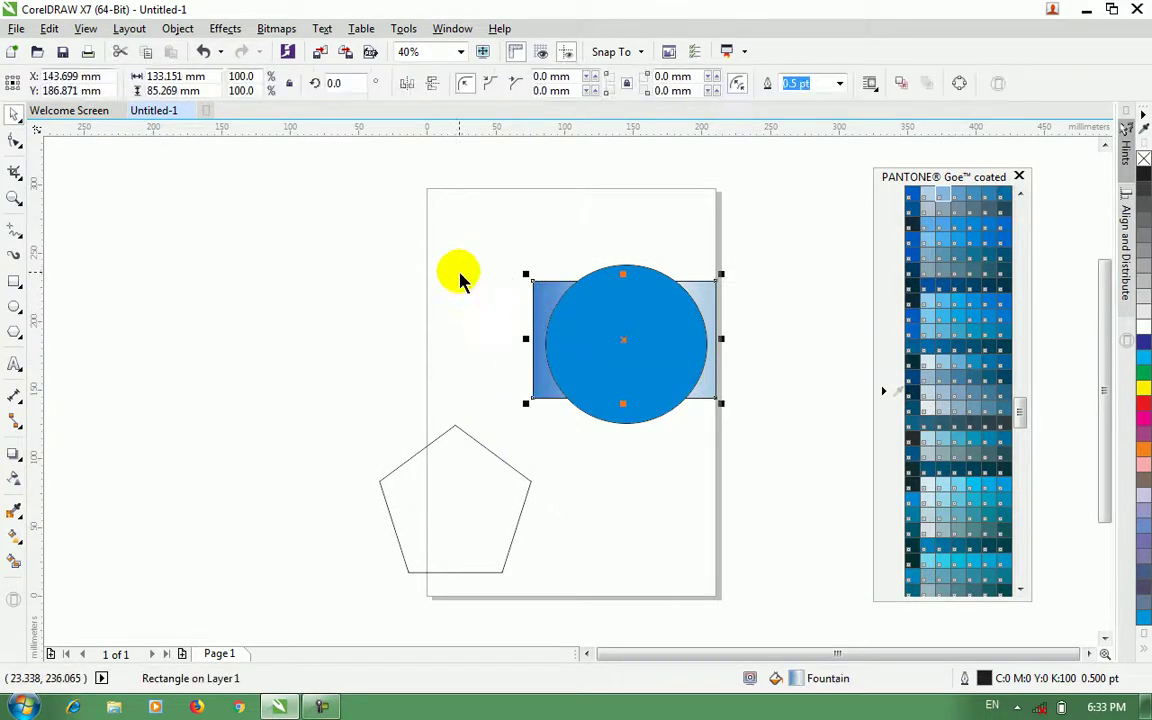
{"action": "key", "text": "shift+Page_Up"}
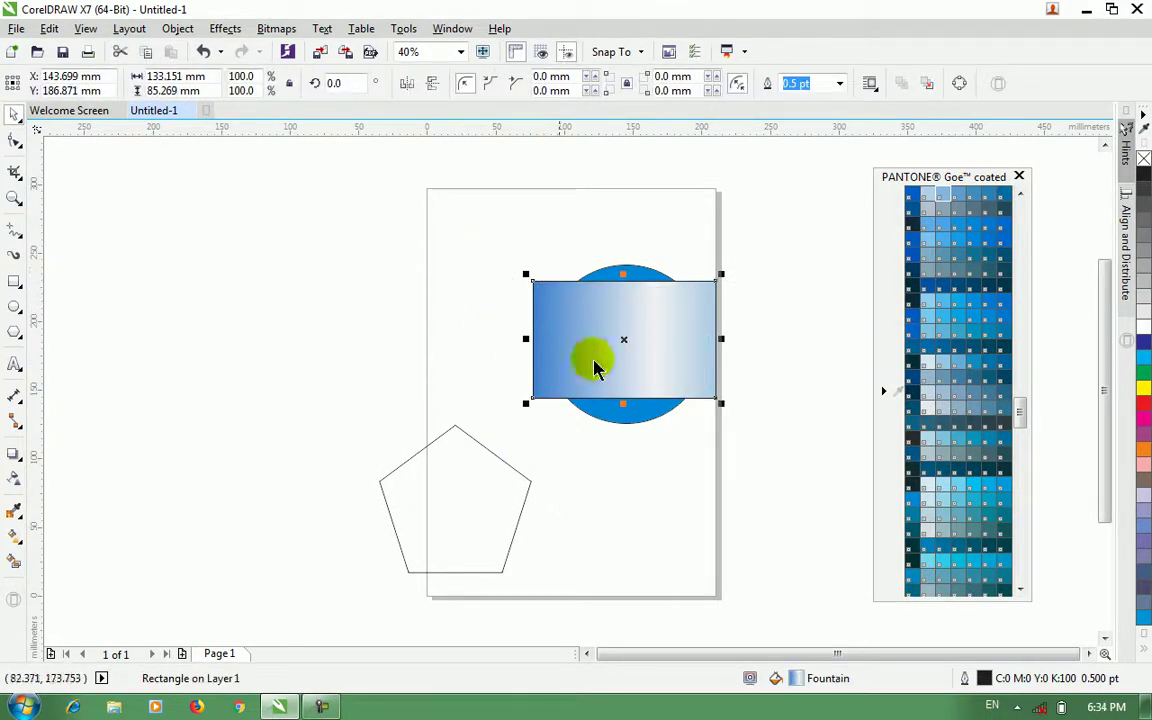
Step: With Interactive Fill, set the rectangle's middle gradient node to 3% transparency, trying 34% first, and colour it red #FF5252
{"action": "left_click", "coordinate": [15, 535]}
{"action": "left_click", "coordinate": [654, 337]}
{"action": "left_click_drag", "start_coordinate": [669, 367], "coordinate": [676, 372]}
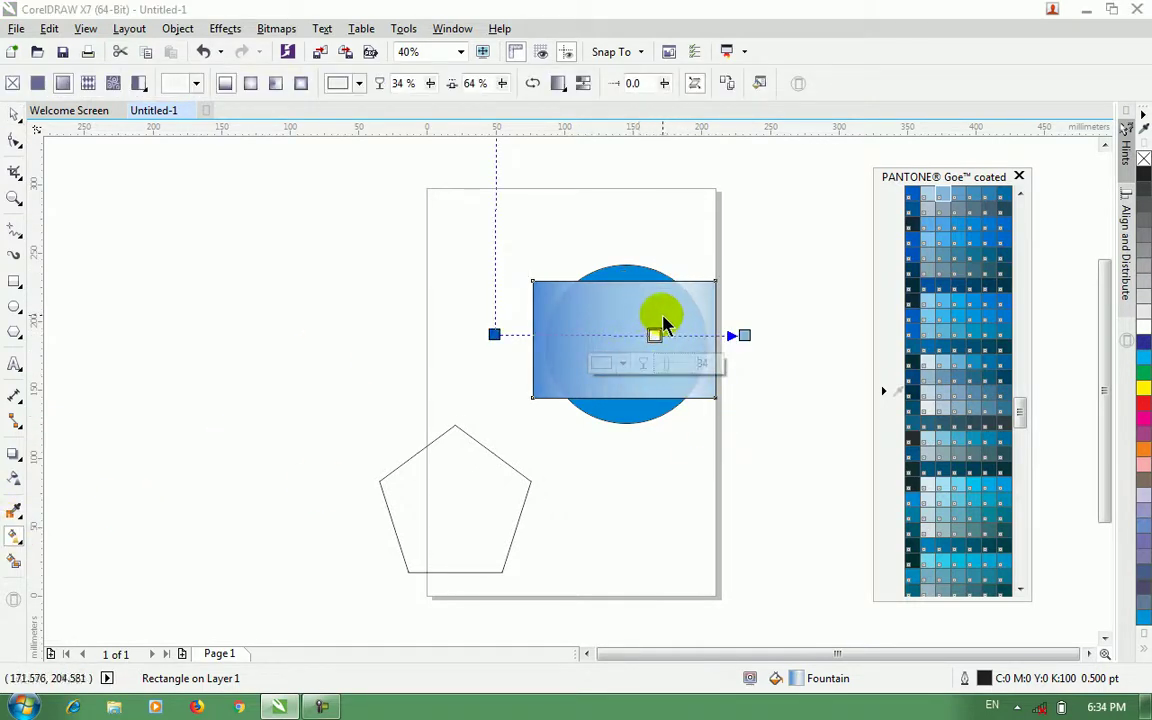
{"action": "left_click_drag", "start_coordinate": [669, 370], "coordinate": [645, 368]}
{"action": "left_click", "coordinate": [622, 363]}
{"action": "left_click", "coordinate": [676, 450]}
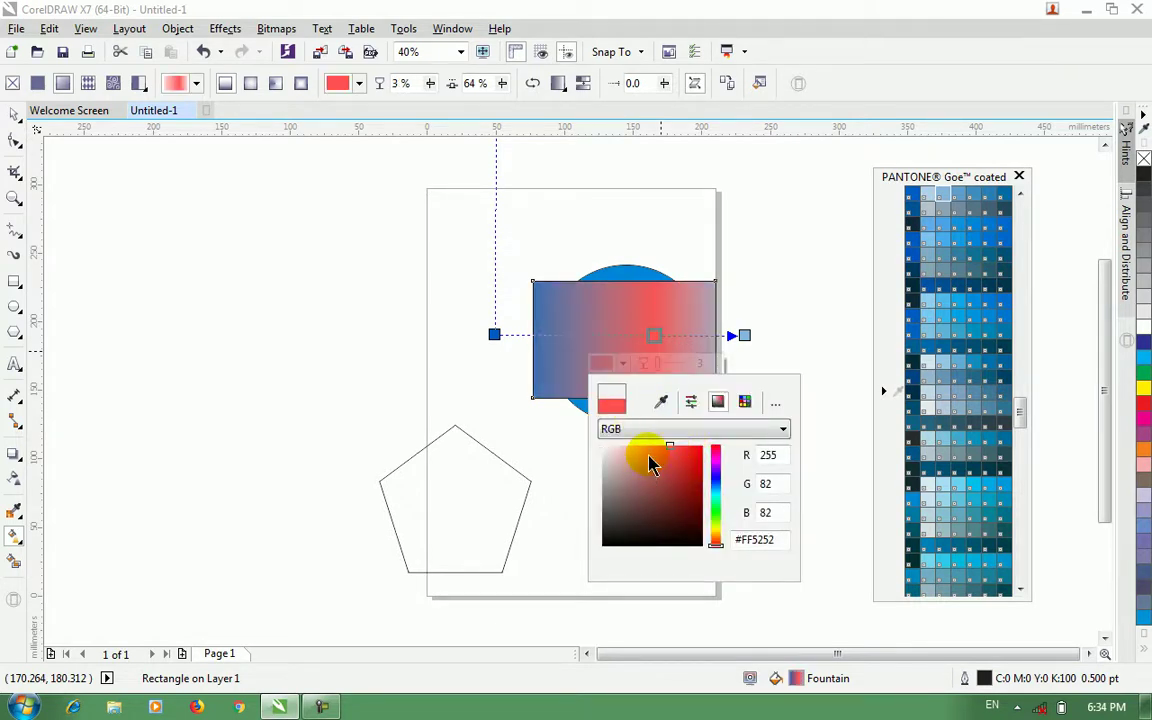
{"action": "left_click", "coordinate": [37, 88]}
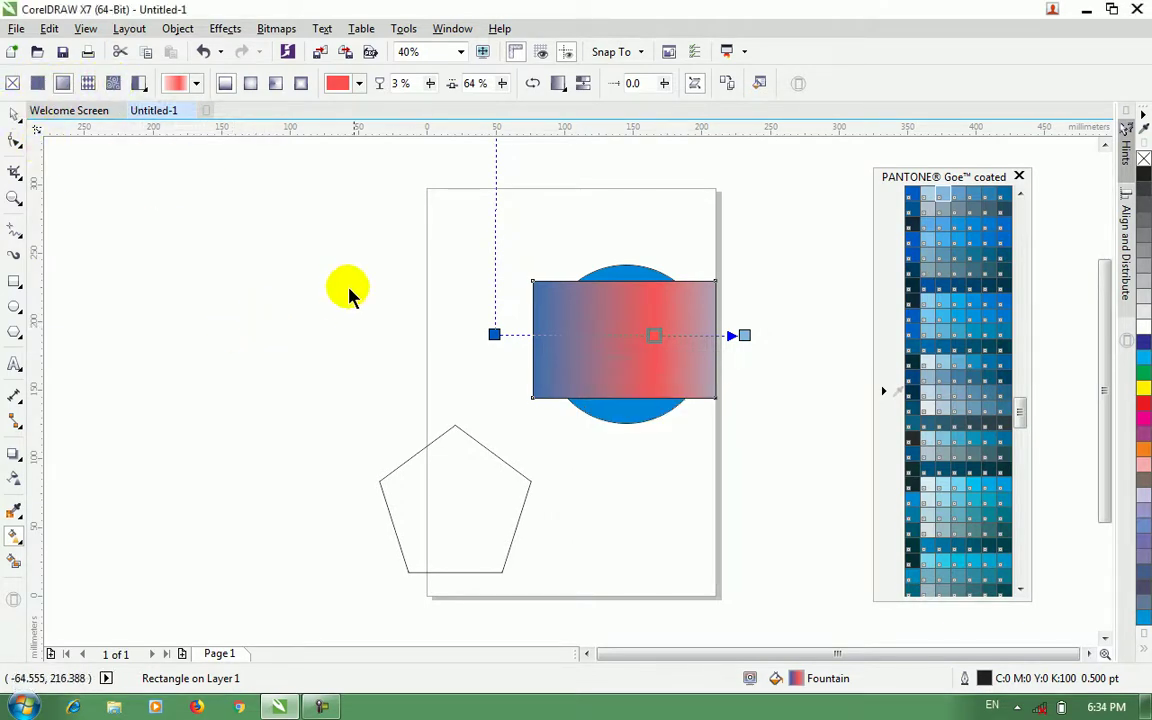
Step: Move the red gradient node to the 56% position and try a blue PANTONE Goe coated swatch on the end node
{"action": "left_click", "coordinate": [648, 322]}
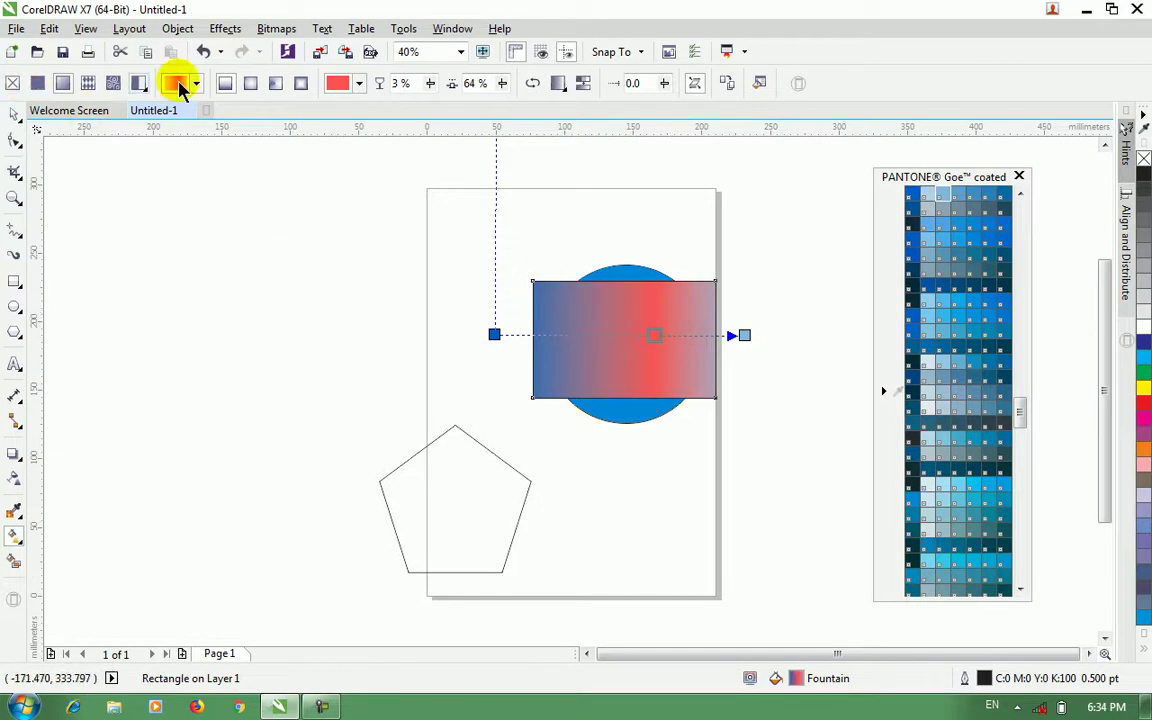
{"action": "left_click", "coordinate": [654, 340]}
{"action": "left_click_drag", "start_coordinate": [640, 347], "coordinate": [612, 347]}
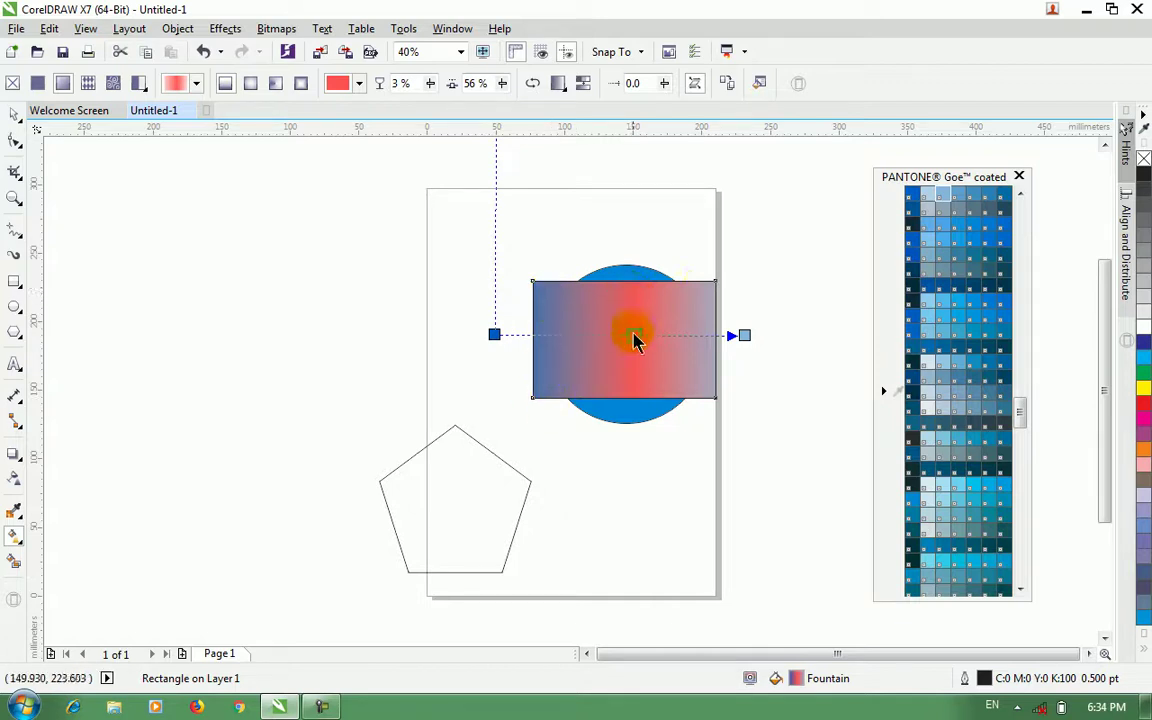
{"action": "left_click_drag", "start_coordinate": [936, 316], "coordinate": [740, 339]}
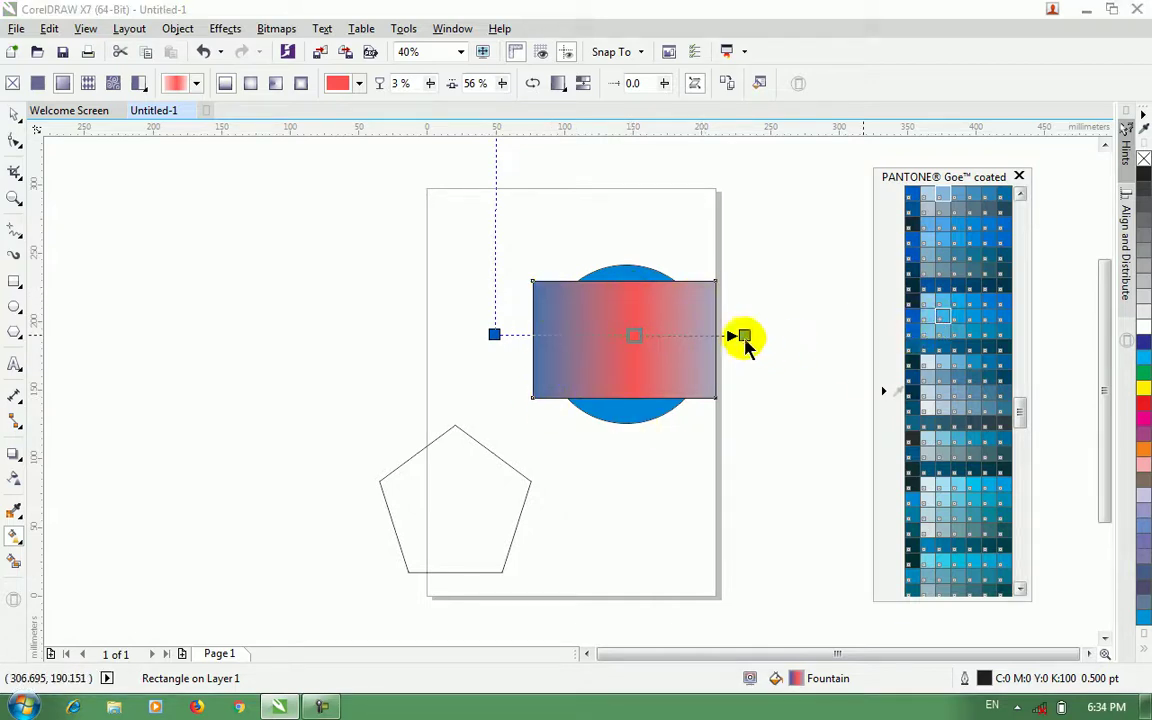
Step: Change the rectangle's fountain fill to elliptical and stretch its ellipse taller
{"action": "left_click", "coordinate": [249, 87]}
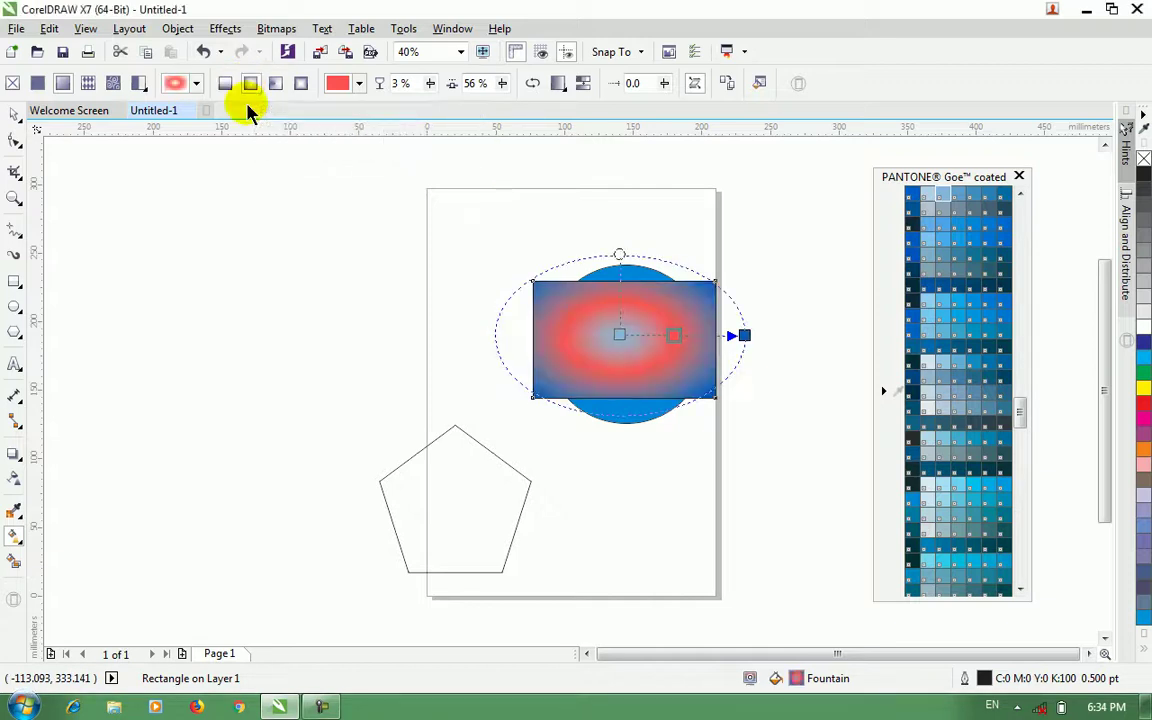
{"action": "left_click_drag", "start_coordinate": [620, 255], "coordinate": [626, 233]}
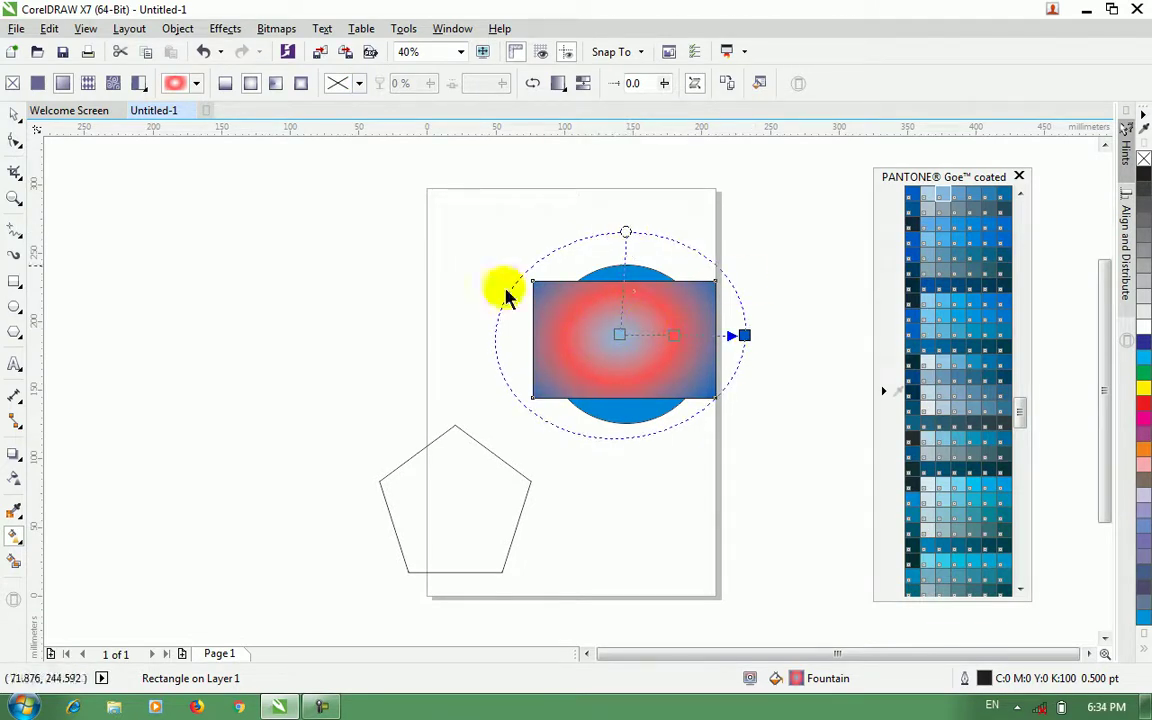
Step: Change the rectangle's elliptical fountain fill to a conical one
{"action": "left_click", "coordinate": [278, 88]}
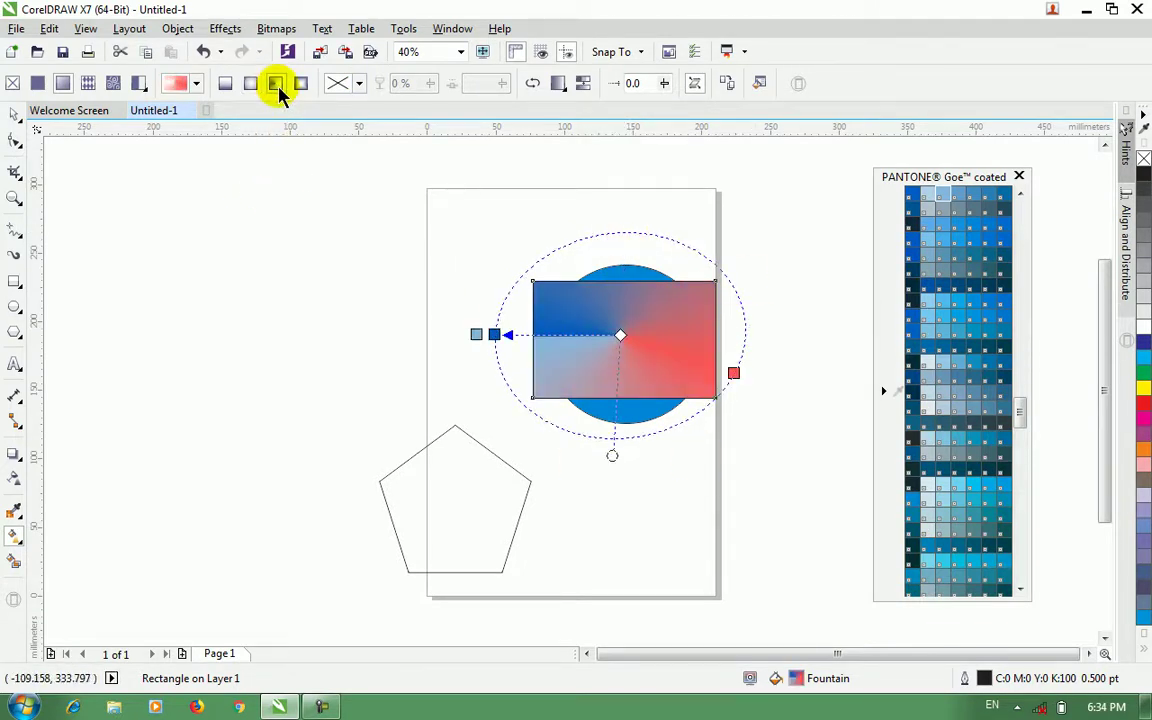
{"action": "left_click", "coordinate": [12, 115]}
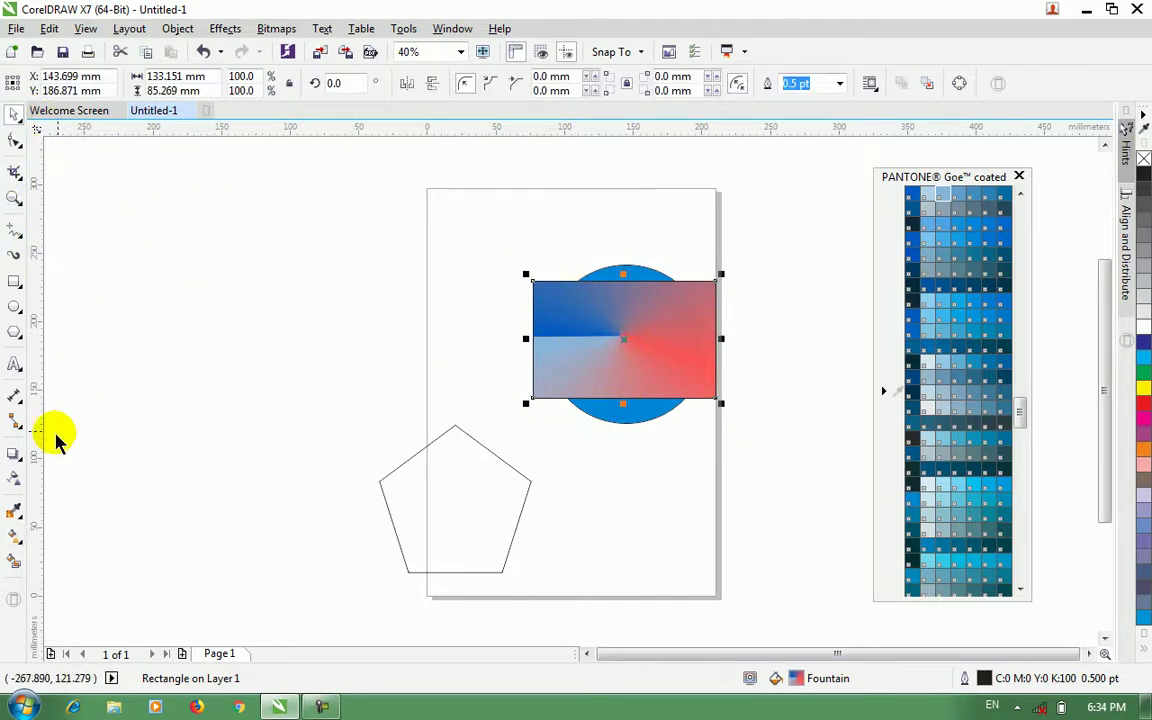
{"action": "left_click", "coordinate": [15, 510]}
{"action": "left_click", "coordinate": [14, 535]}
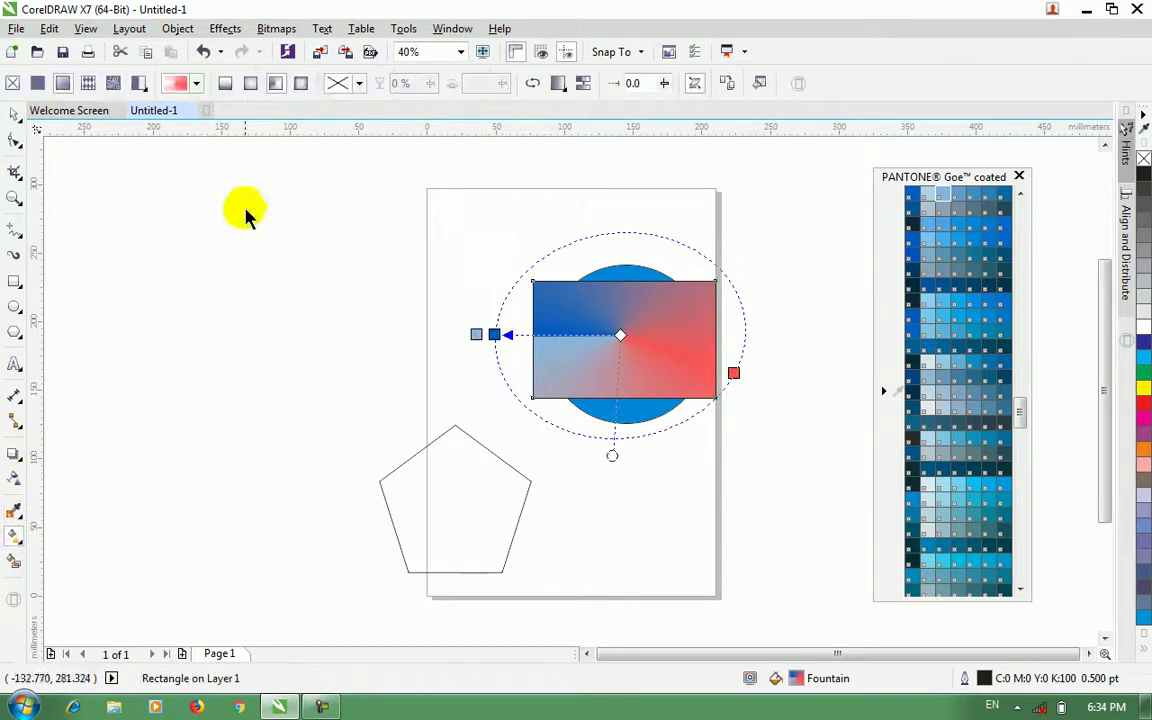
Step: Switch the rectangle to a rectangular fountain fill, shift its centre node slightly down, and briefly compare it with a uniform fill
{"action": "left_click", "coordinate": [305, 86]}
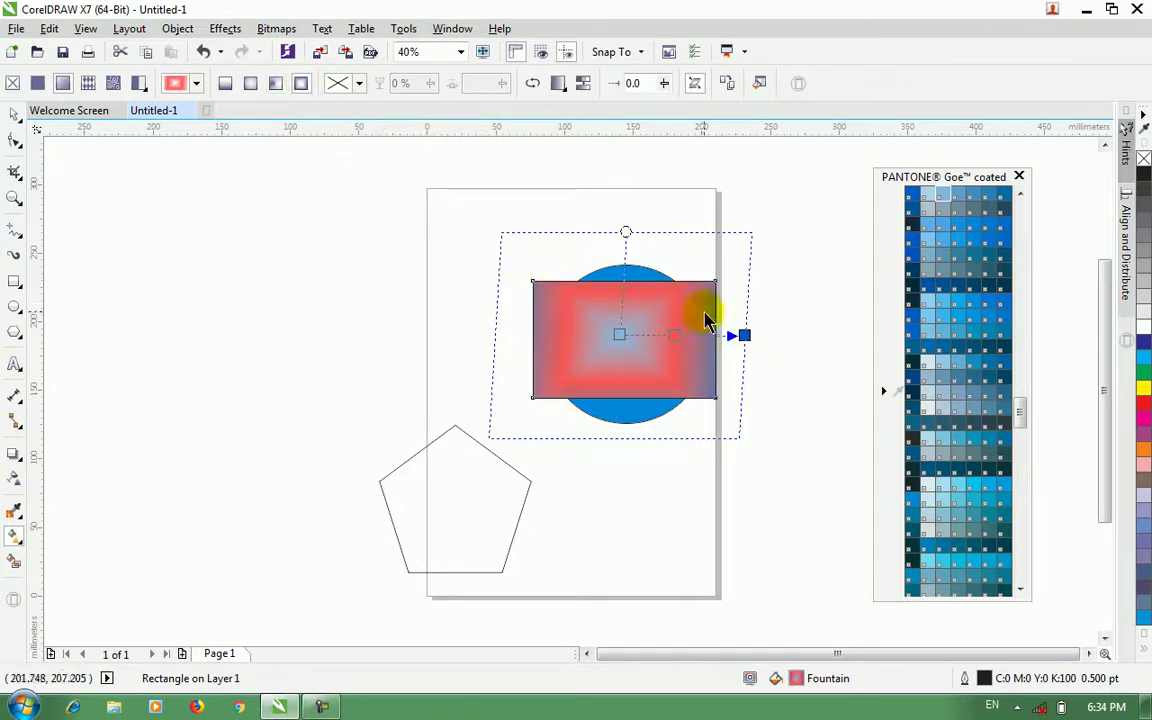
{"action": "left_click_drag", "start_coordinate": [631, 352], "coordinate": [617, 346]}
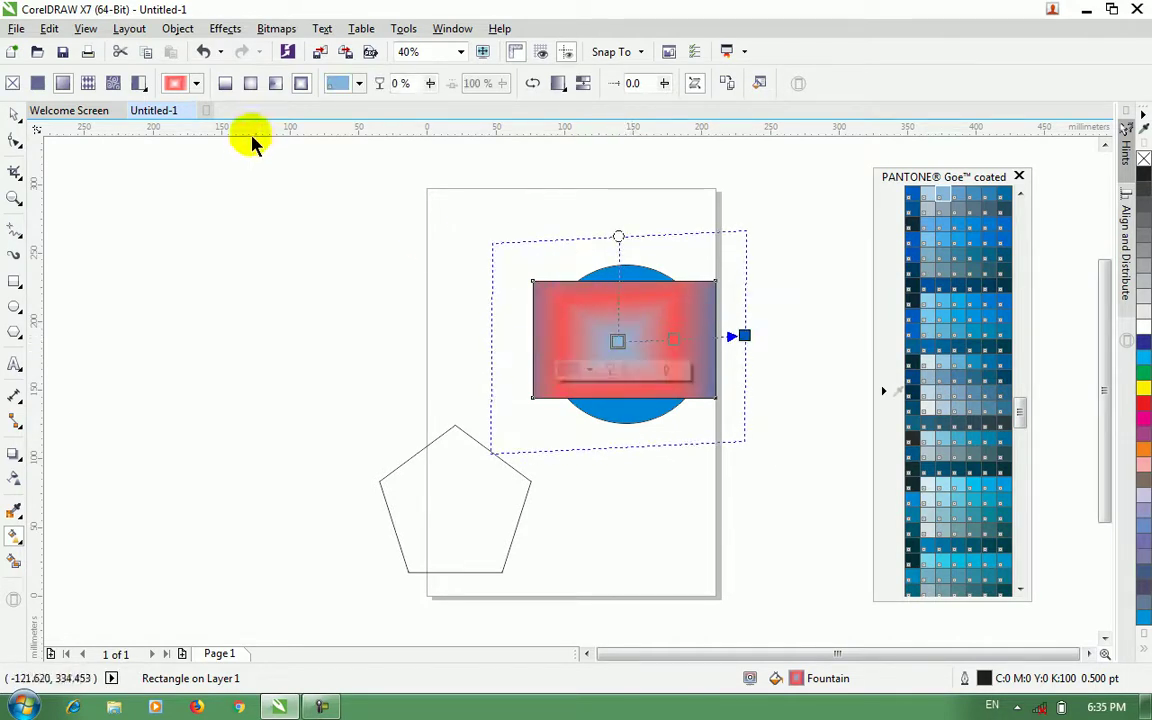
{"action": "left_click", "coordinate": [40, 86]}
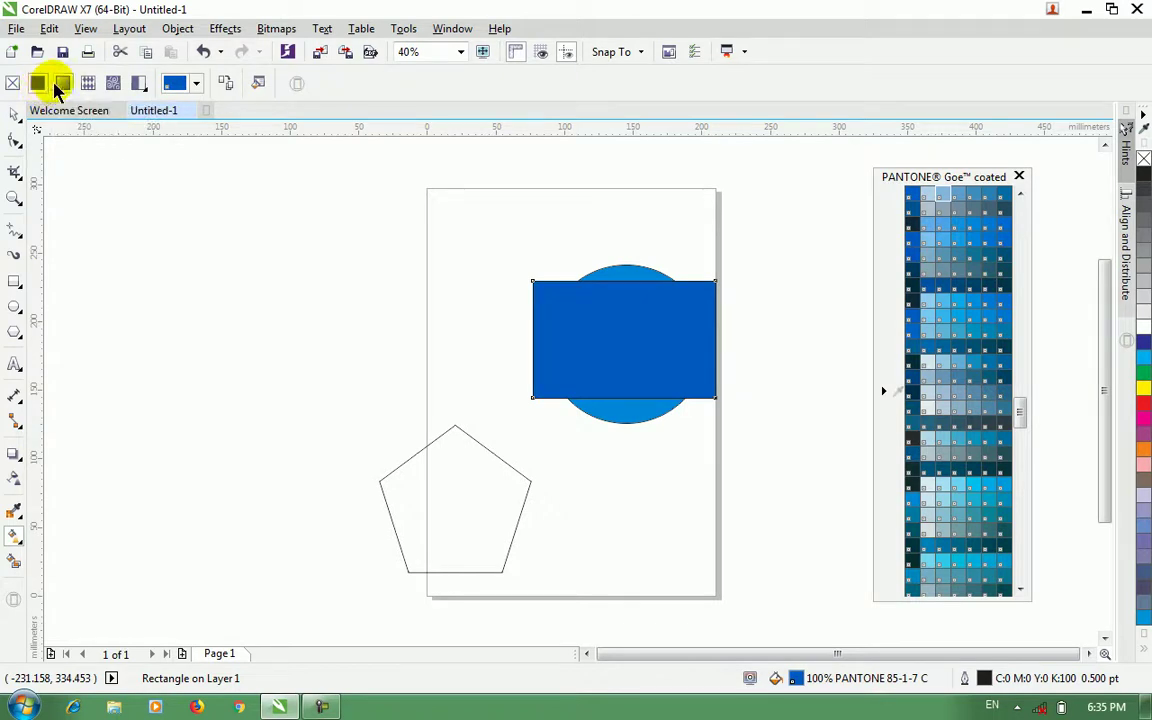
{"action": "left_click", "coordinate": [62, 85]}
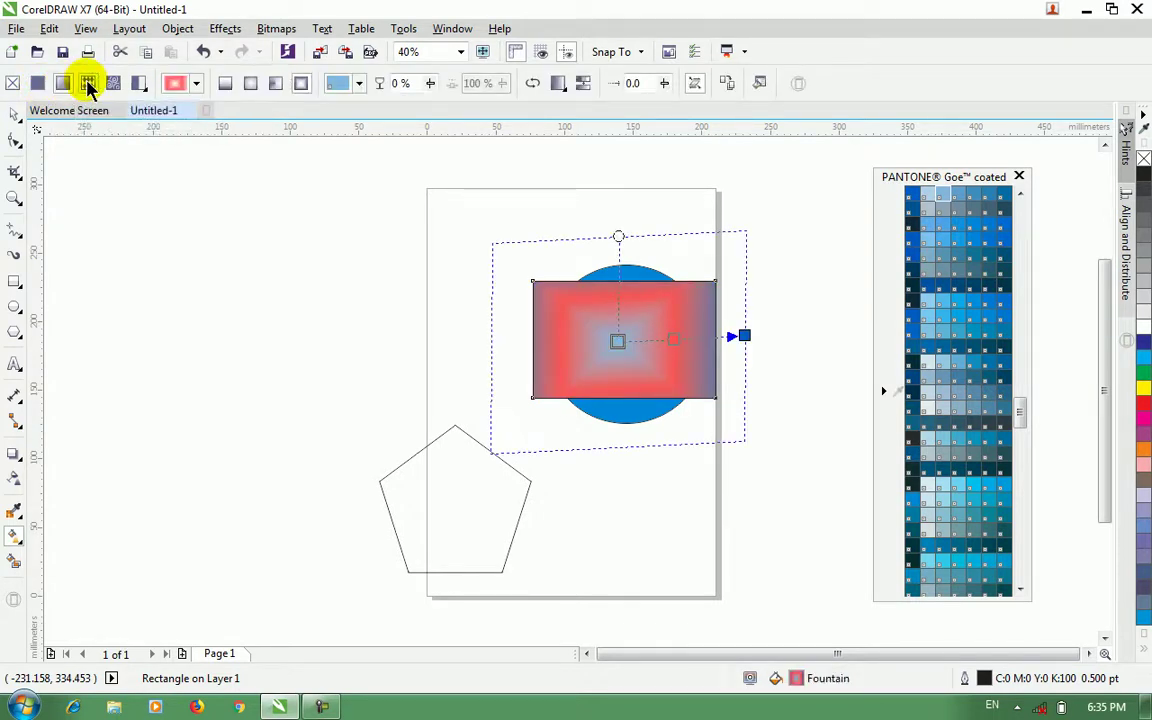
Step: Apply a vector pattern fill to the rectangle, then shrink the pattern tile and shift its centre
{"action": "left_click", "coordinate": [88, 86]}
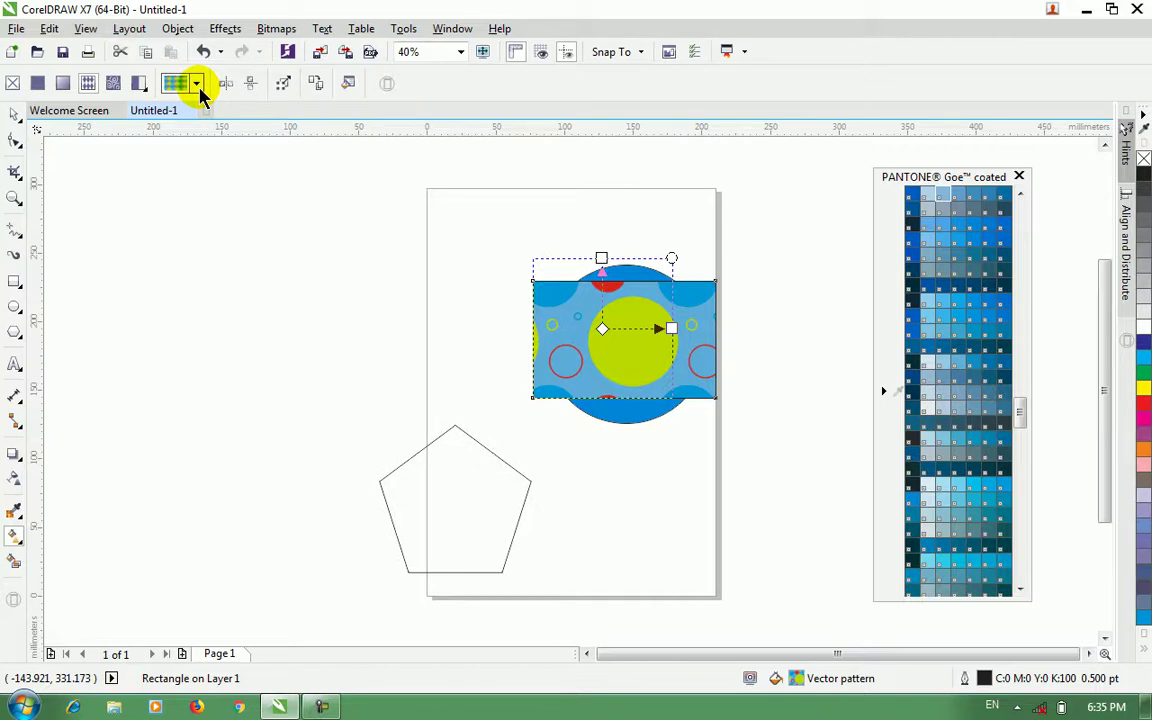
{"action": "left_click", "coordinate": [597, 335]}
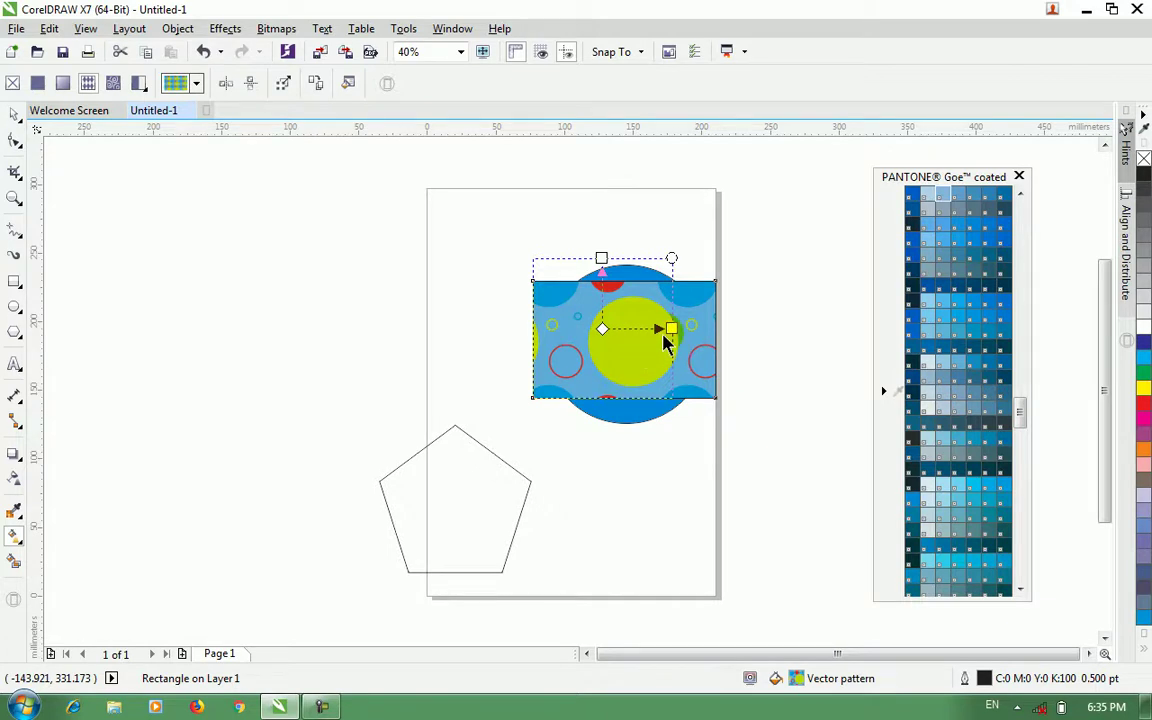
{"action": "mouse_move", "coordinate": [670, 337]}
{"action": "left_mouse_down"}
{"action": "mouse_move", "coordinate": [699, 337]}
{"action": "mouse_move", "coordinate": [666, 329]}
{"action": "left_mouse_up"}
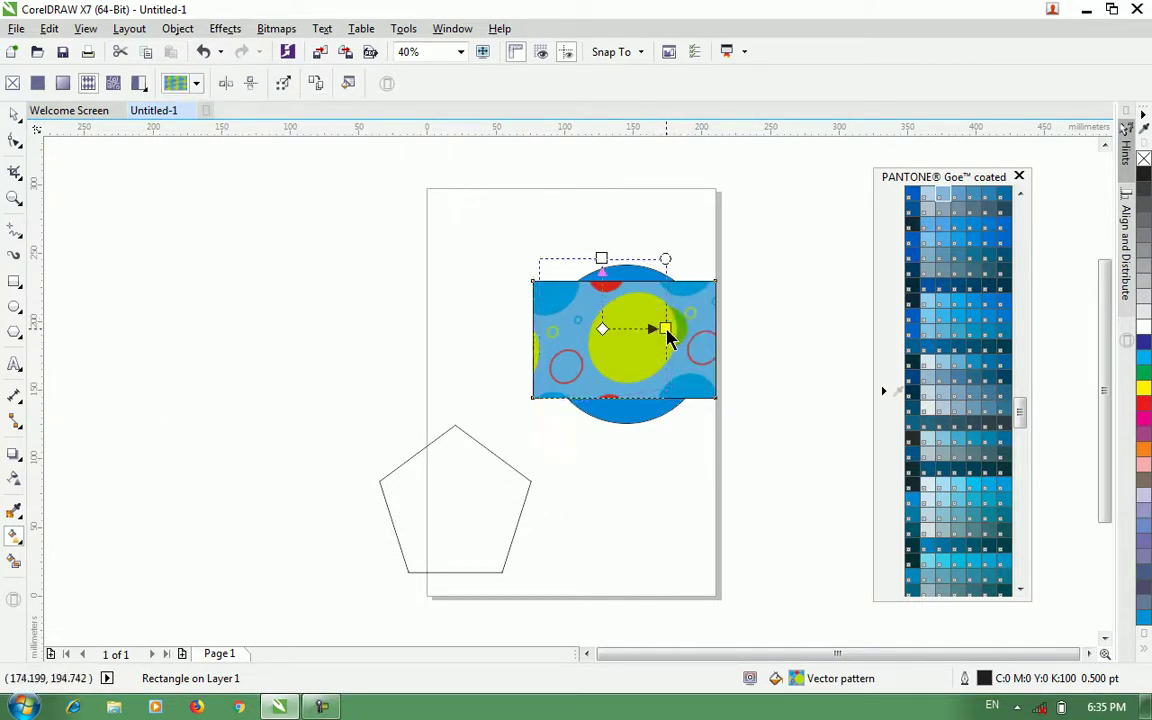
{"action": "left_click", "coordinate": [666, 262]}
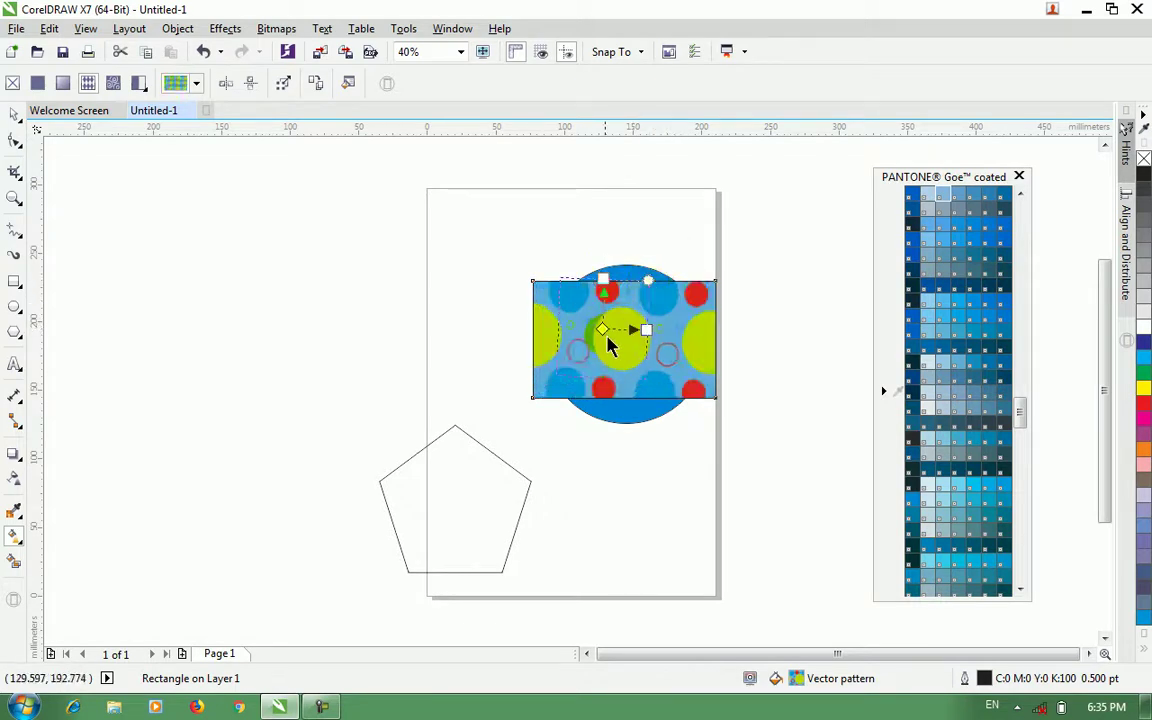
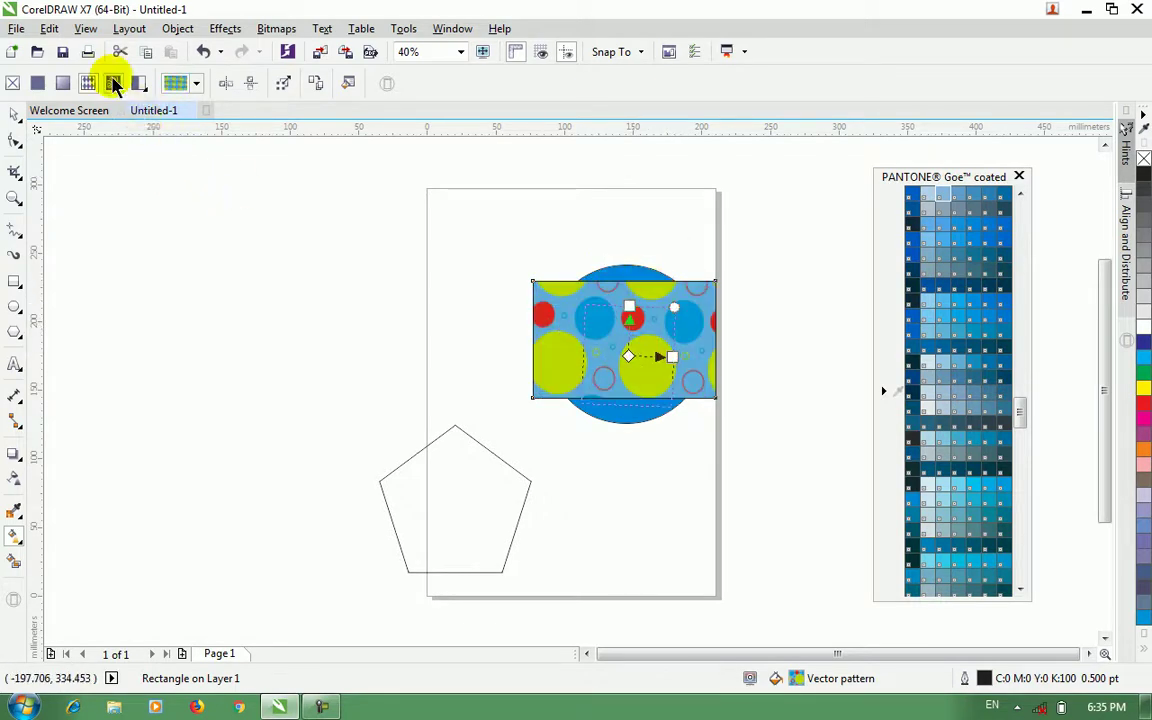
Step: Apply a bitmap pattern fill to the rectangle and look through the available bitmap patterns without choosing another
{"action": "left_click", "coordinate": [113, 84]}
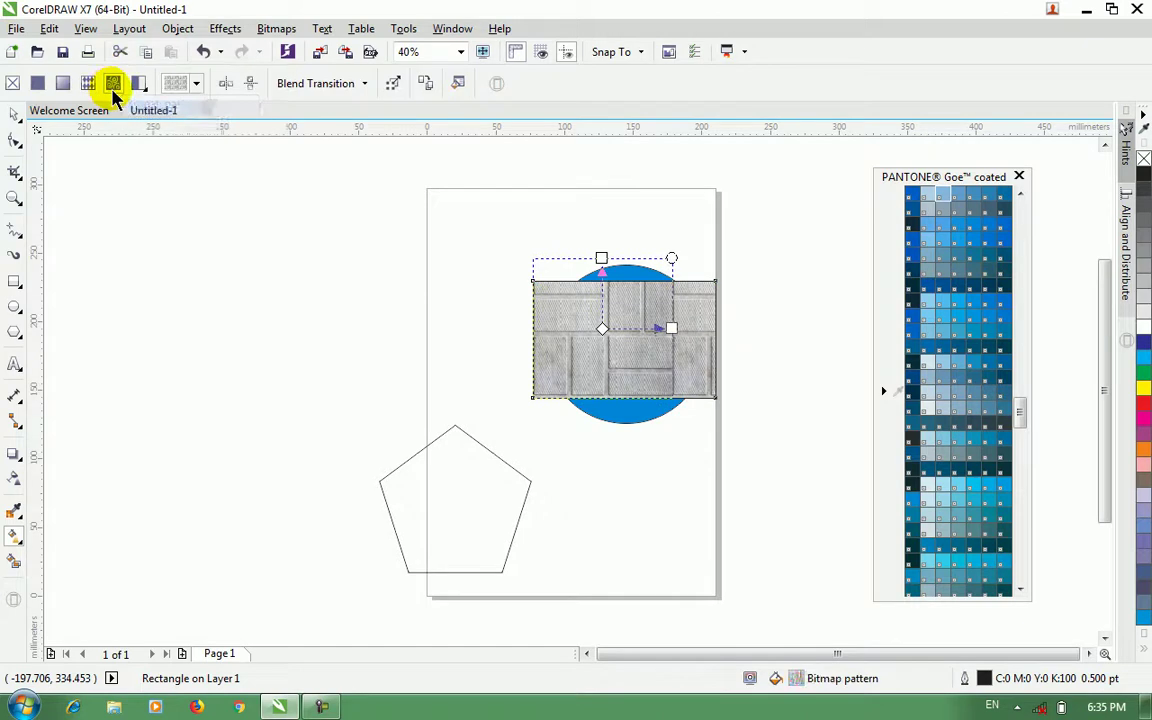
{"action": "left_click", "coordinate": [197, 84]}
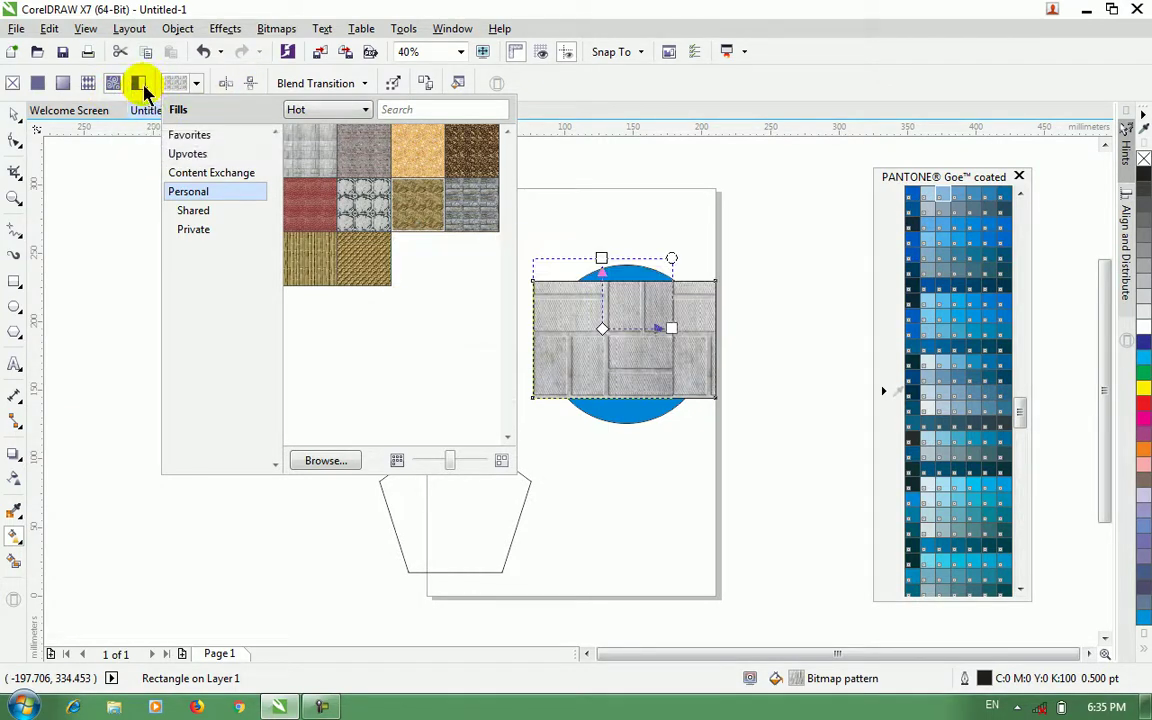
{"action": "left_click", "coordinate": [13, 110]}
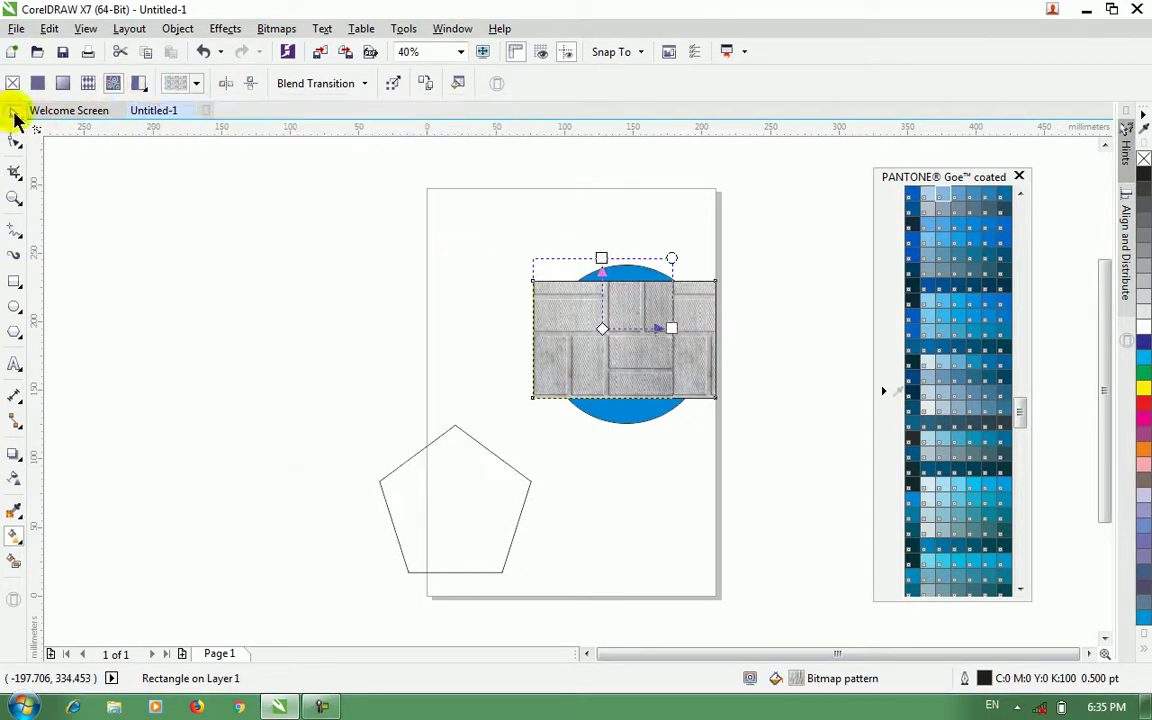
{"action": "left_click", "coordinate": [13, 114]}
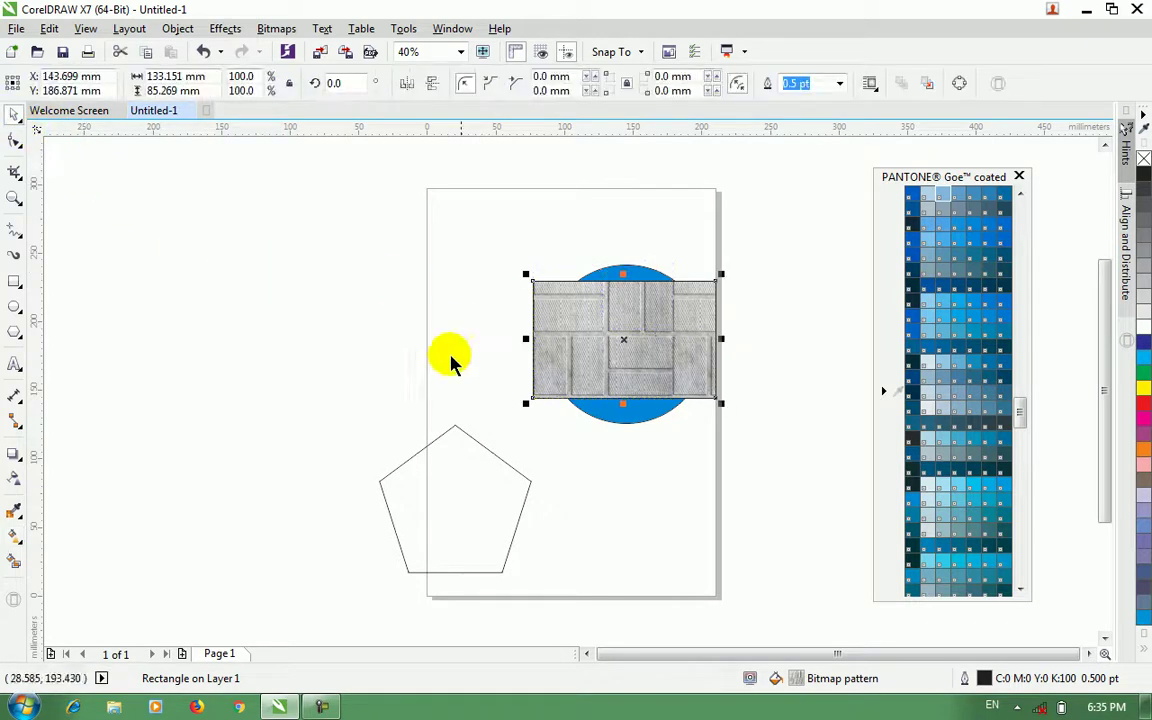
Step: Draw a rectangle about 163 × 89 mm across the page's left edge, beside the circle, and apply Mesh Fill to it
{"action": "left_click", "coordinate": [18, 540]}
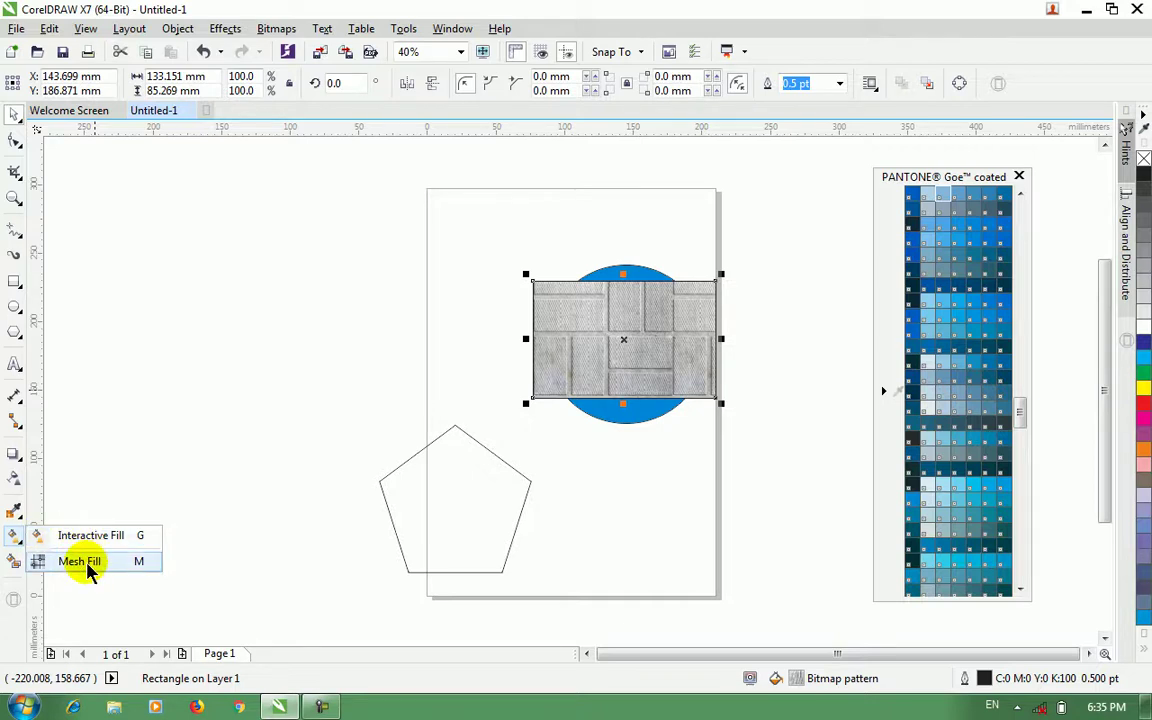
{"action": "left_click", "coordinate": [14, 284]}
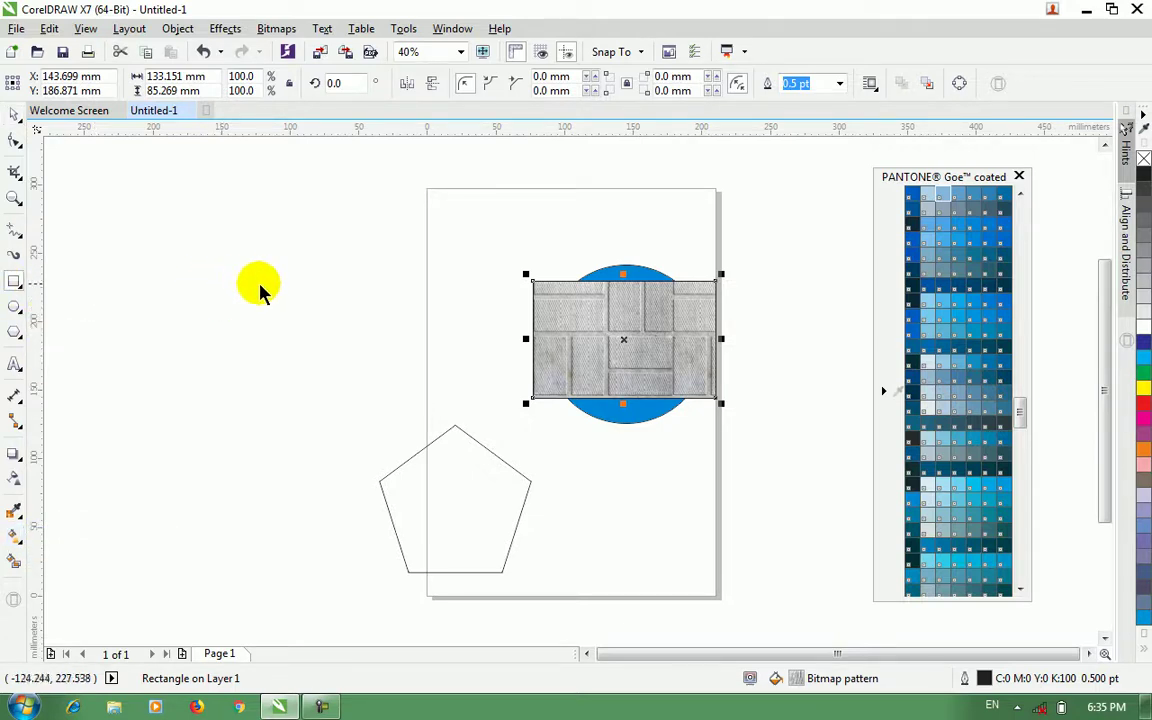
{"action": "left_click_drag", "start_coordinate": [248, 285], "coordinate": [472, 405]}
{"action": "left_click", "coordinate": [14, 540]}
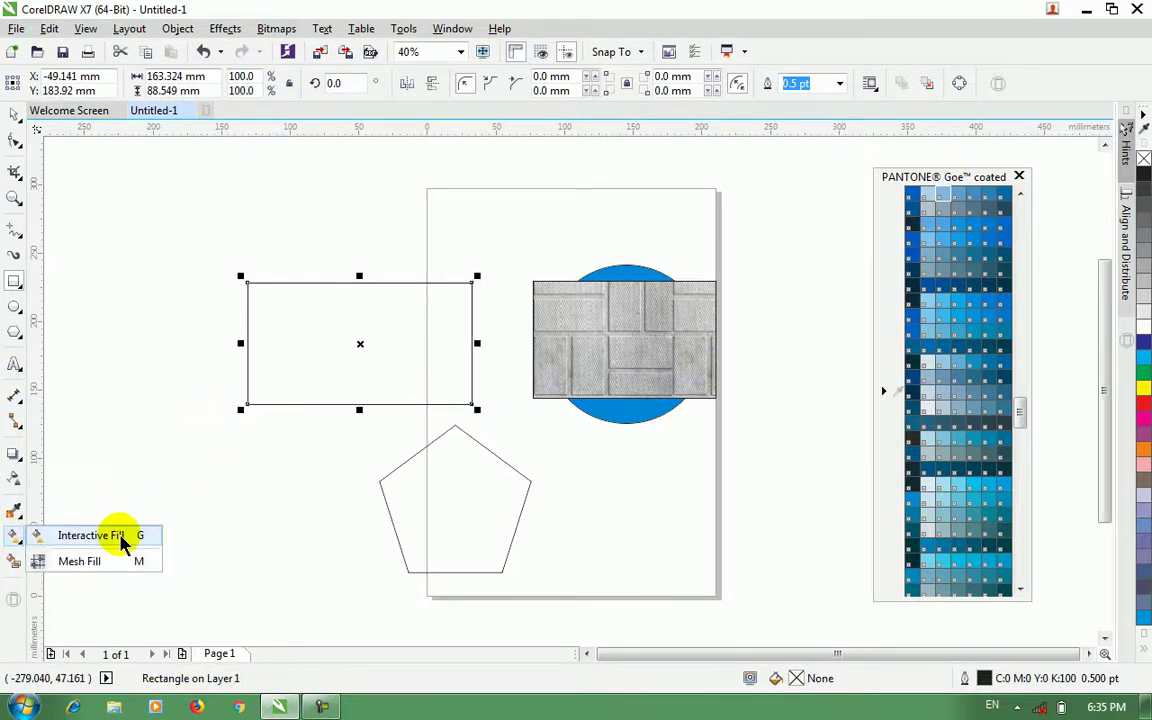
{"action": "left_click", "coordinate": [113, 563]}
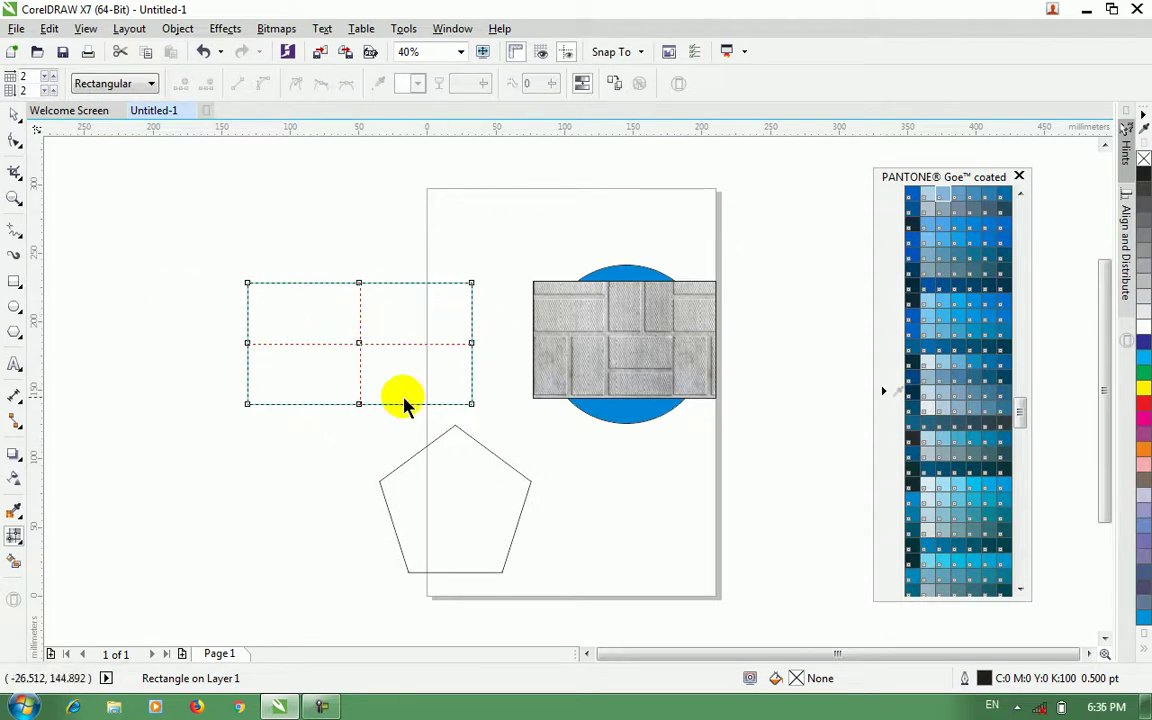
Step: Colour the four mesh patches of the new rectangle in different blues, using PANTONE 89-1-4 C for the lower-left patch
{"action": "left_click", "coordinate": [333, 313]}
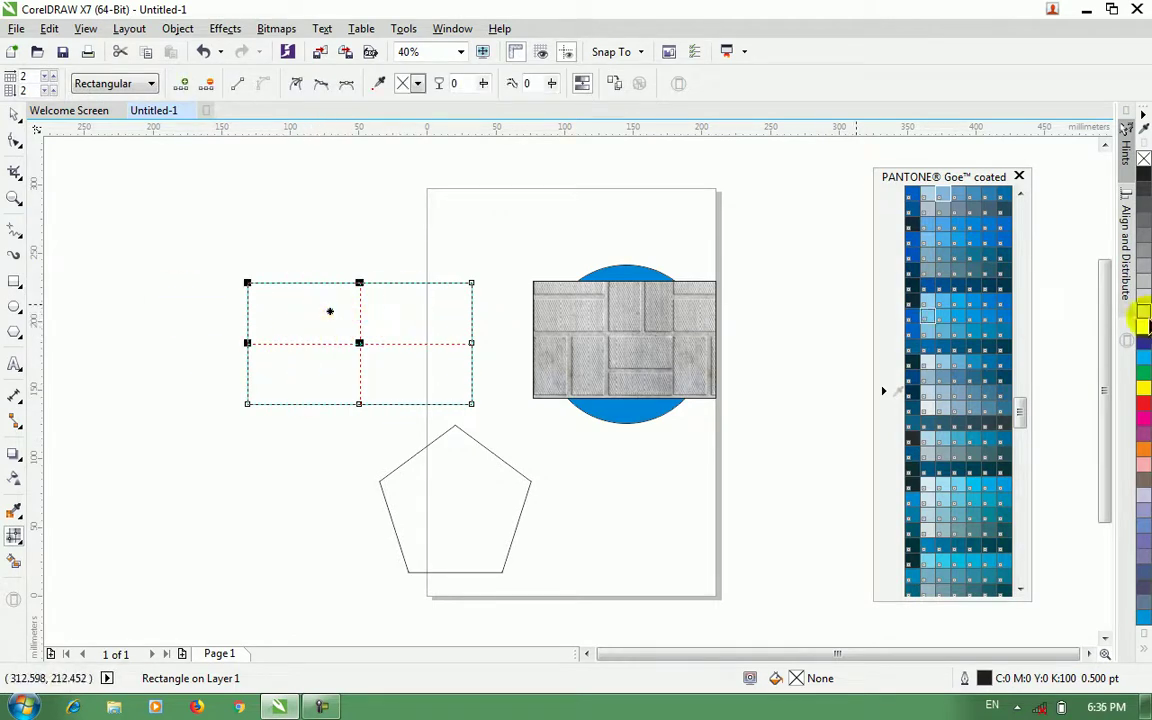
{"action": "left_click_drag", "start_coordinate": [958, 305], "coordinate": [338, 380]}
{"action": "left_click_drag", "start_coordinate": [938, 371], "coordinate": [329, 369]}
{"action": "left_click", "coordinate": [357, 283]}
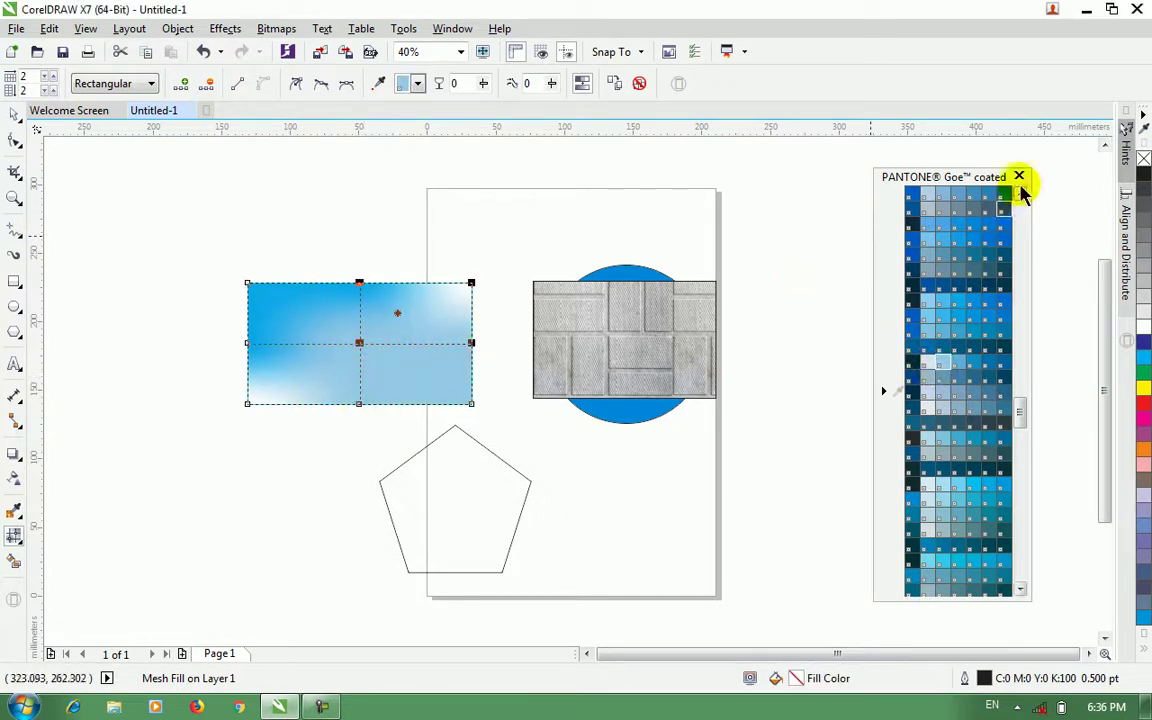
{"action": "left_click_drag", "start_coordinate": [1010, 203], "coordinate": [290, 402]}
{"action": "left_click_drag", "start_coordinate": [972, 360], "coordinate": [249, 362]}
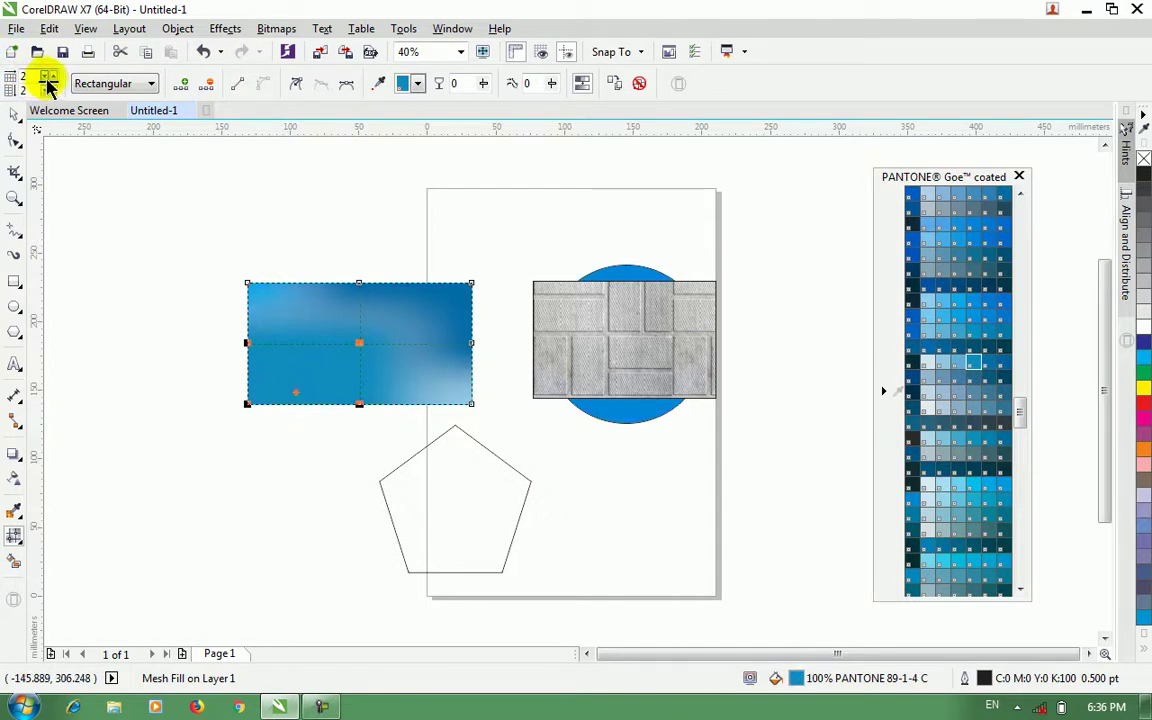
Step: Increase the mesh grid to 4 × 4 and colour the patch in the second column, third row with PANTONE 84-3-1 C
{"action": "left_click", "coordinate": [46, 84]}
{"action": "left_click", "coordinate": [47, 88]}
{"action": "left_click", "coordinate": [47, 88]}
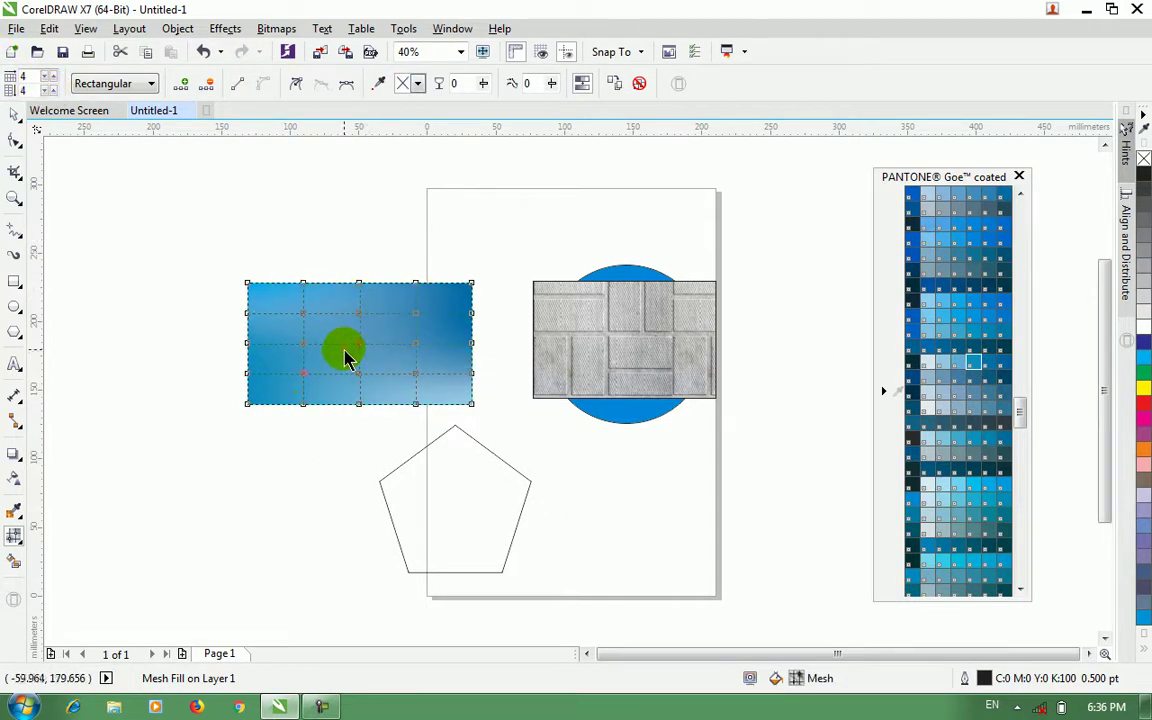
{"action": "left_click", "coordinate": [929, 207]}
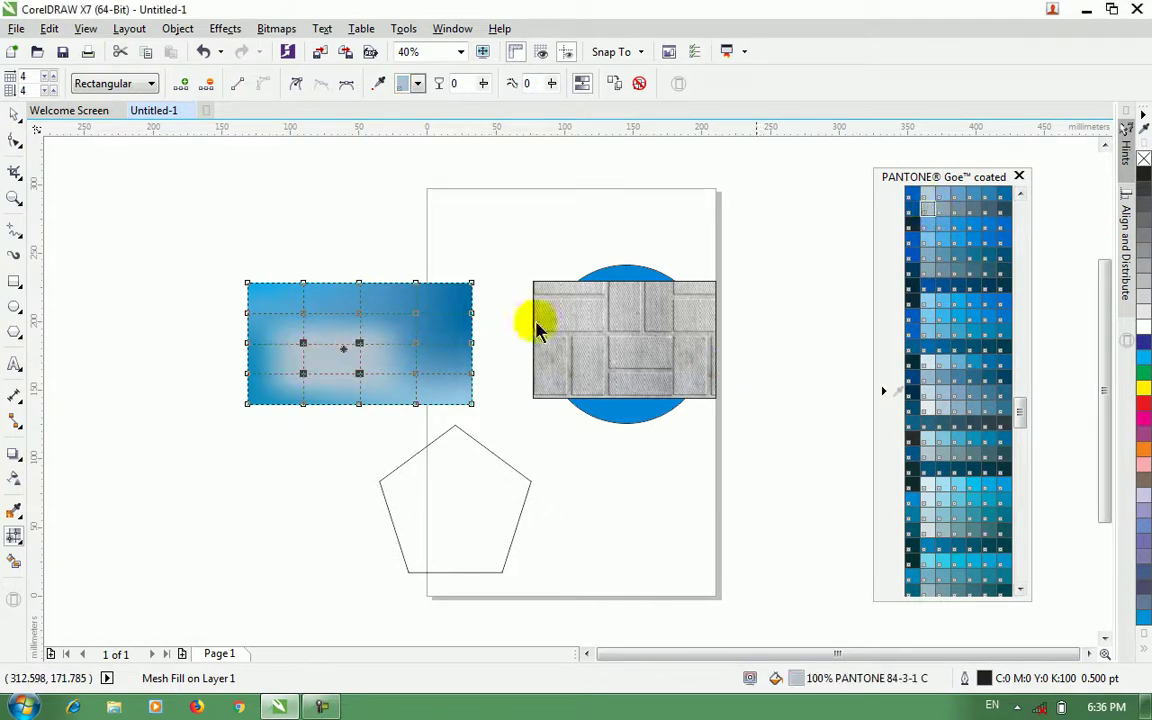
Step: Leave the mesh editing and move the bitmap-patterned rectangle off the circle to about X 276 mm, Y 260 mm
{"action": "left_click", "coordinate": [9, 538]}
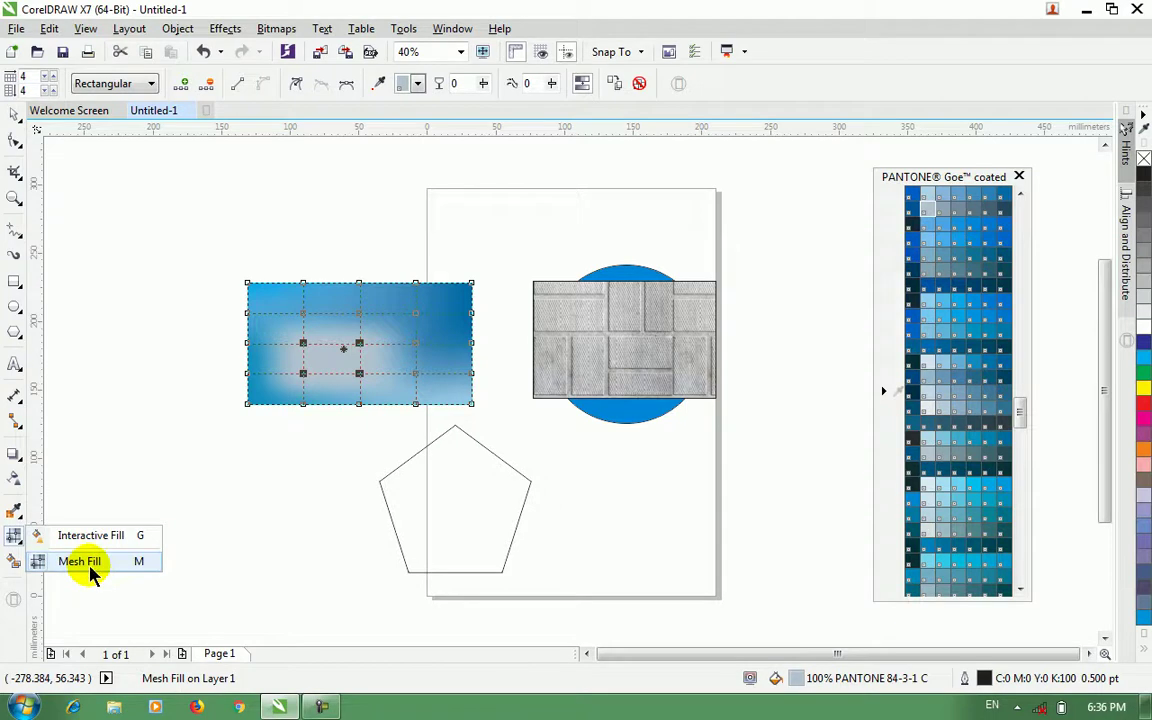
{"action": "left_click", "coordinate": [12, 116]}
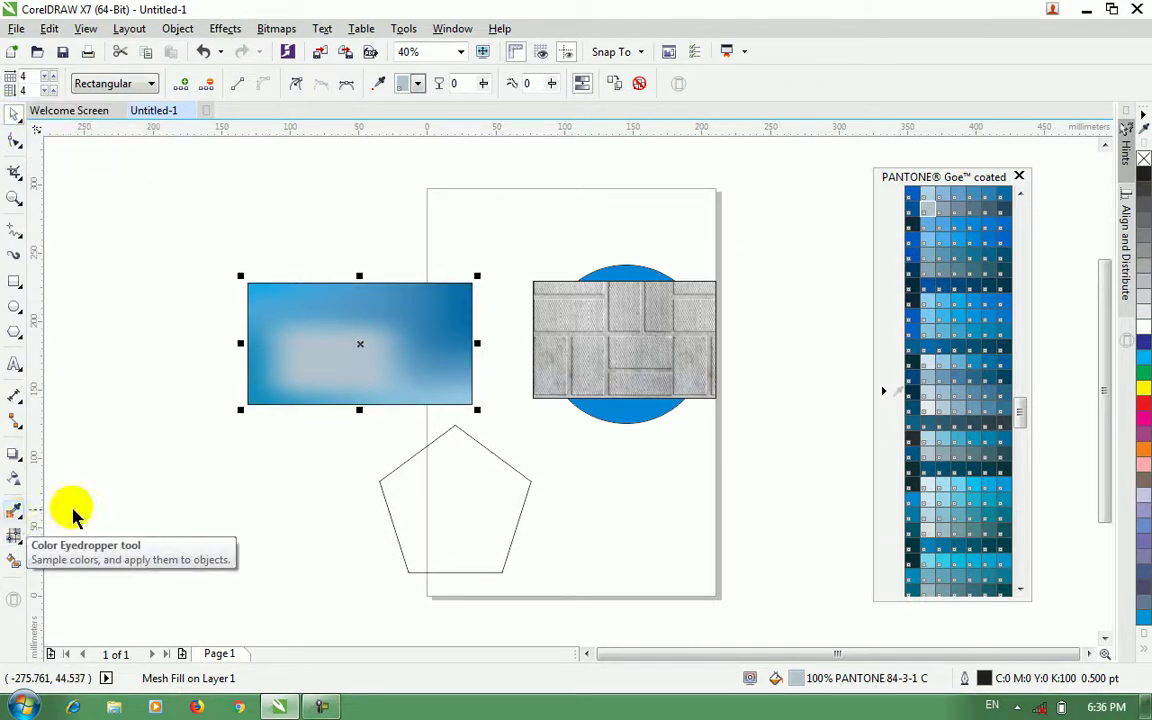
{"action": "left_click", "coordinate": [314, 442]}
{"action": "left_click", "coordinate": [638, 329]}
{"action": "left_click_drag", "start_coordinate": [817, 229], "coordinate": [817, 229]}
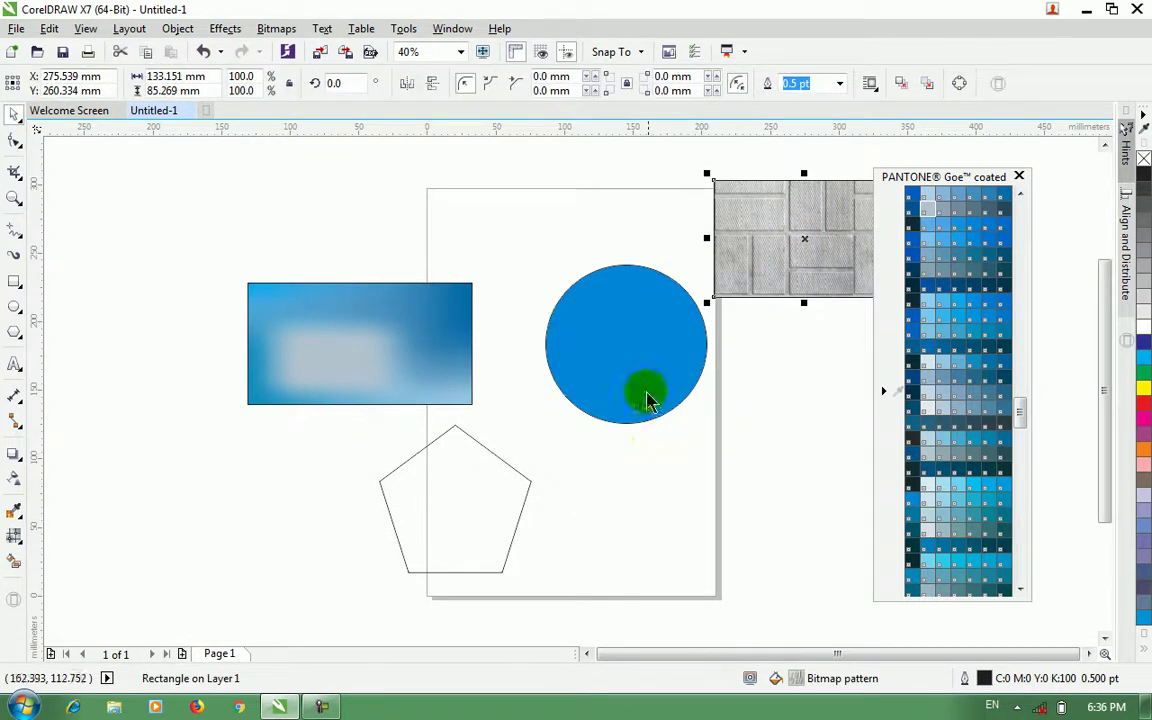
Step: Fill the pentagon with the circle's blue, PANTONE 88-1-5 C, sampled with the Color Eyedropper, and keep the eyedropper active
{"action": "left_click", "coordinate": [530, 513]}
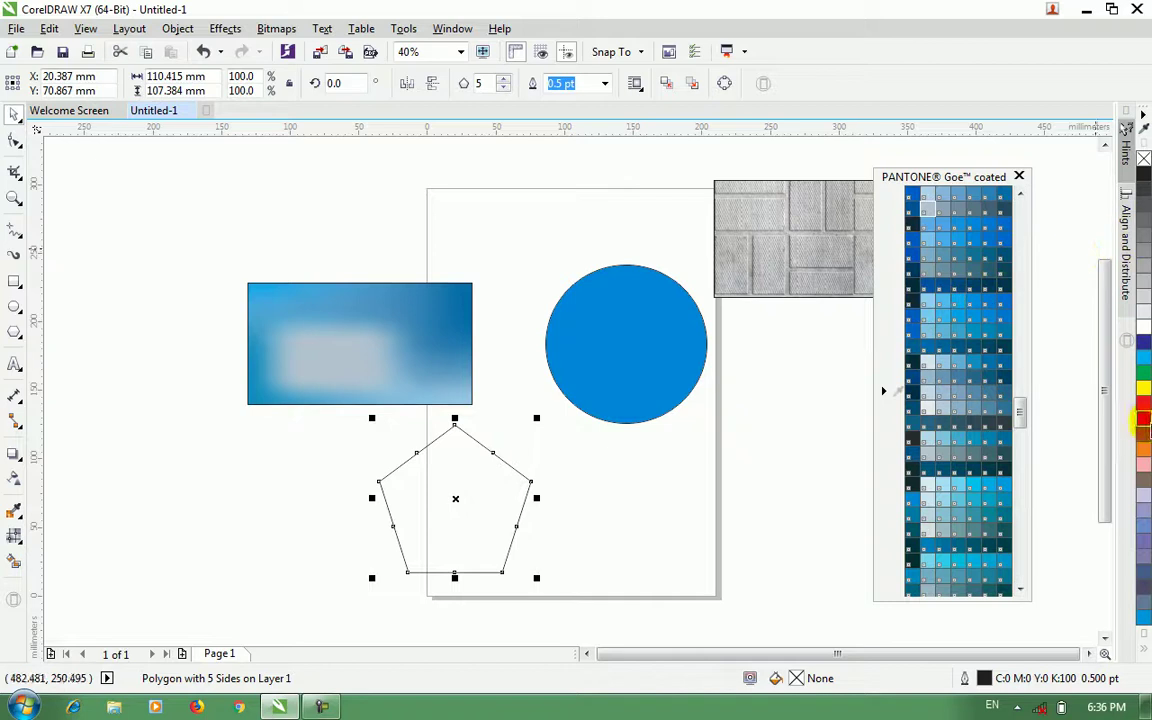
{"action": "left_click", "coordinate": [12, 511]}
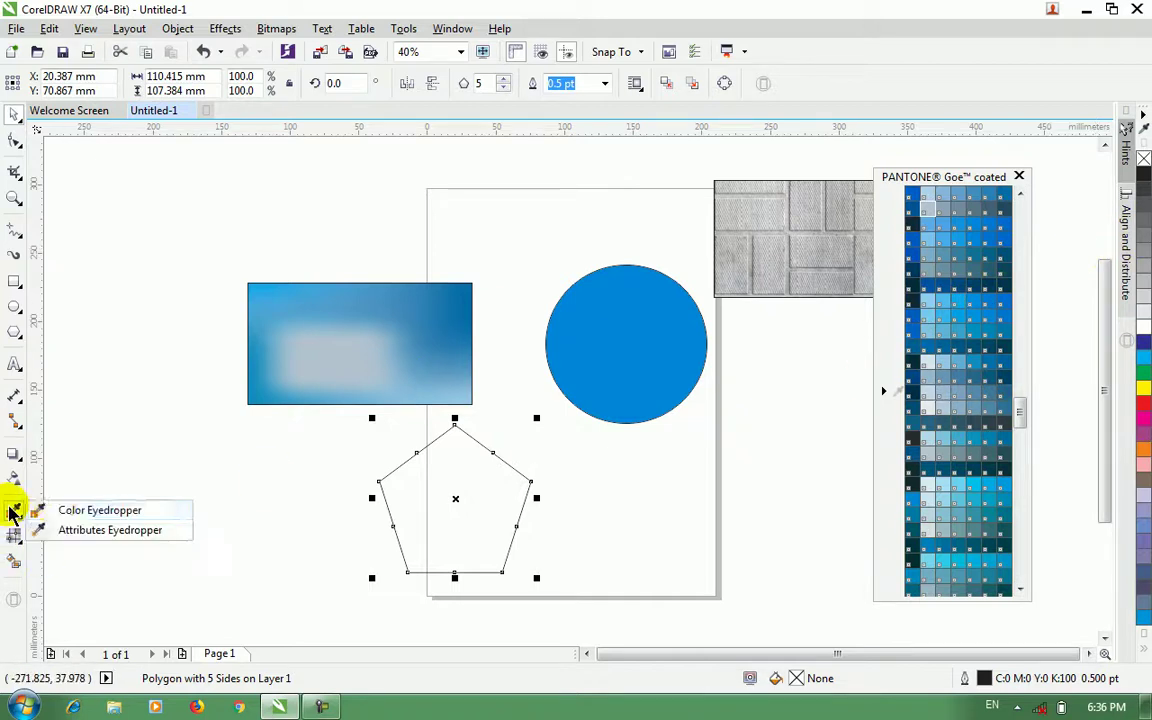
{"action": "left_click", "coordinate": [88, 512]}
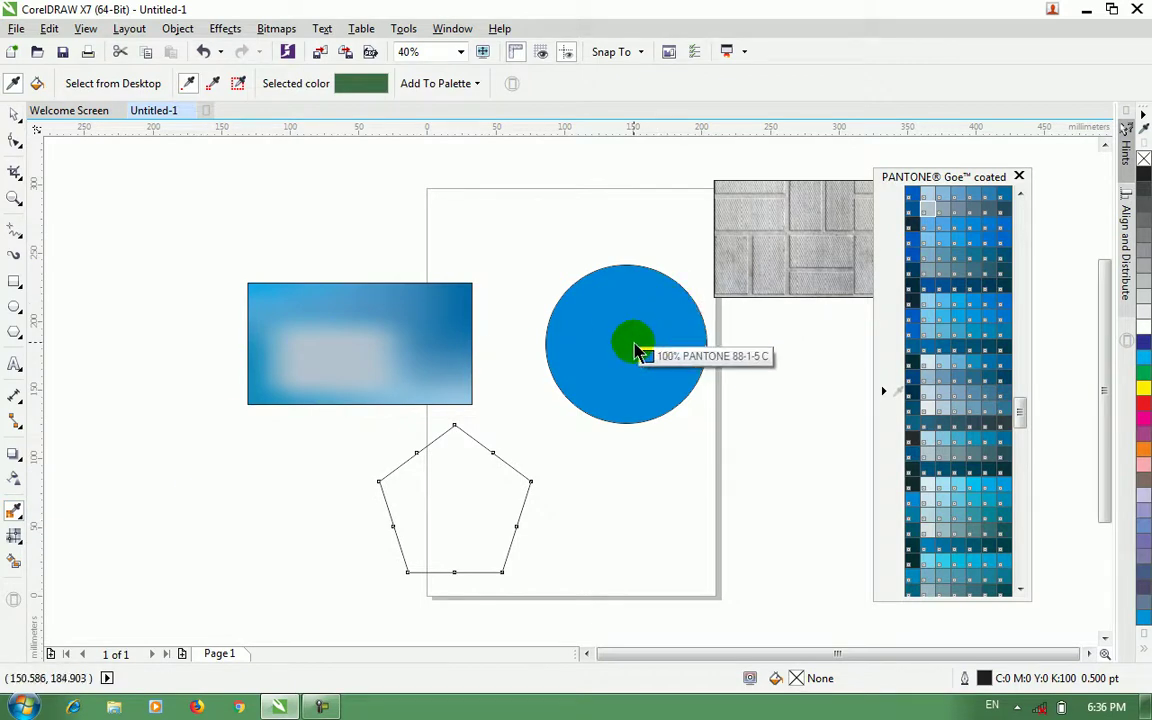
{"action": "left_click", "coordinate": [634, 346]}
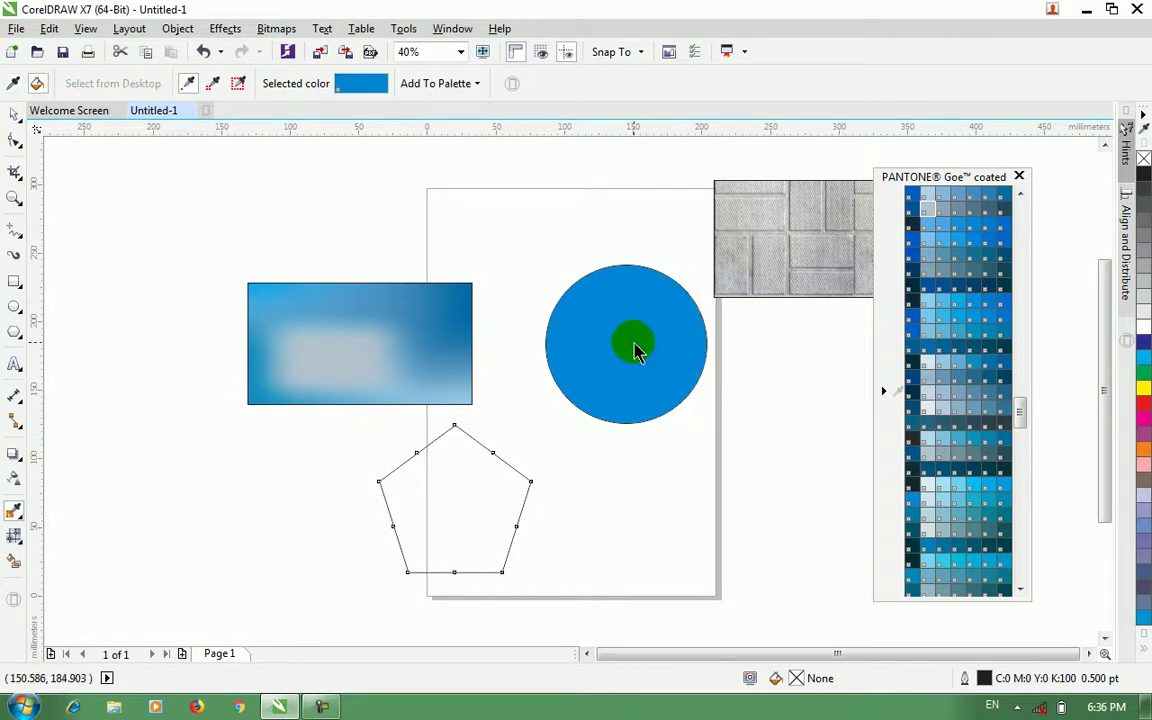
{"action": "left_click", "coordinate": [478, 516]}
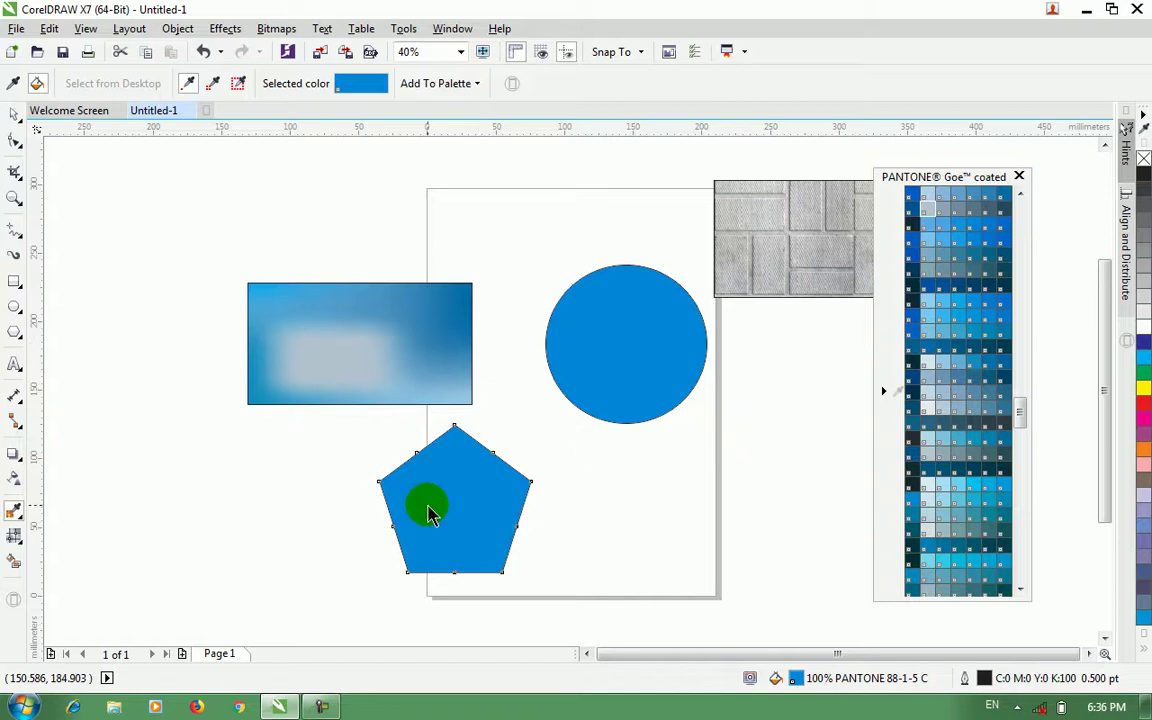
{"action": "left_click", "coordinate": [15, 512]}
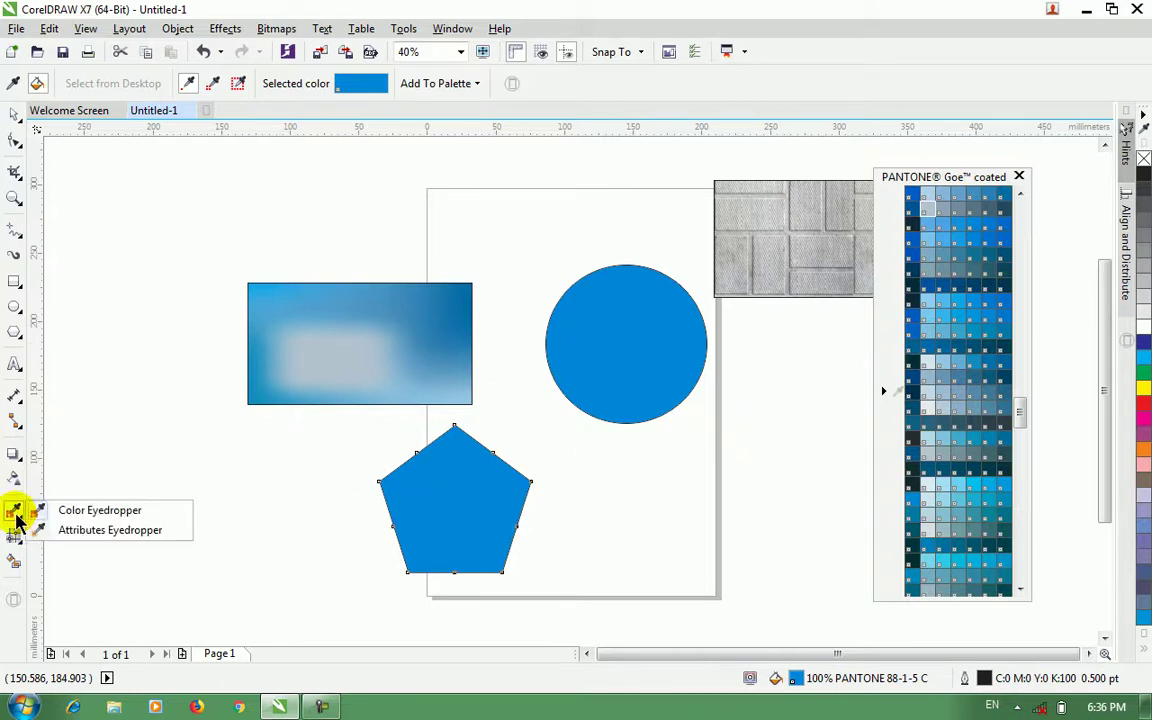
{"action": "left_click", "coordinate": [94, 510]}
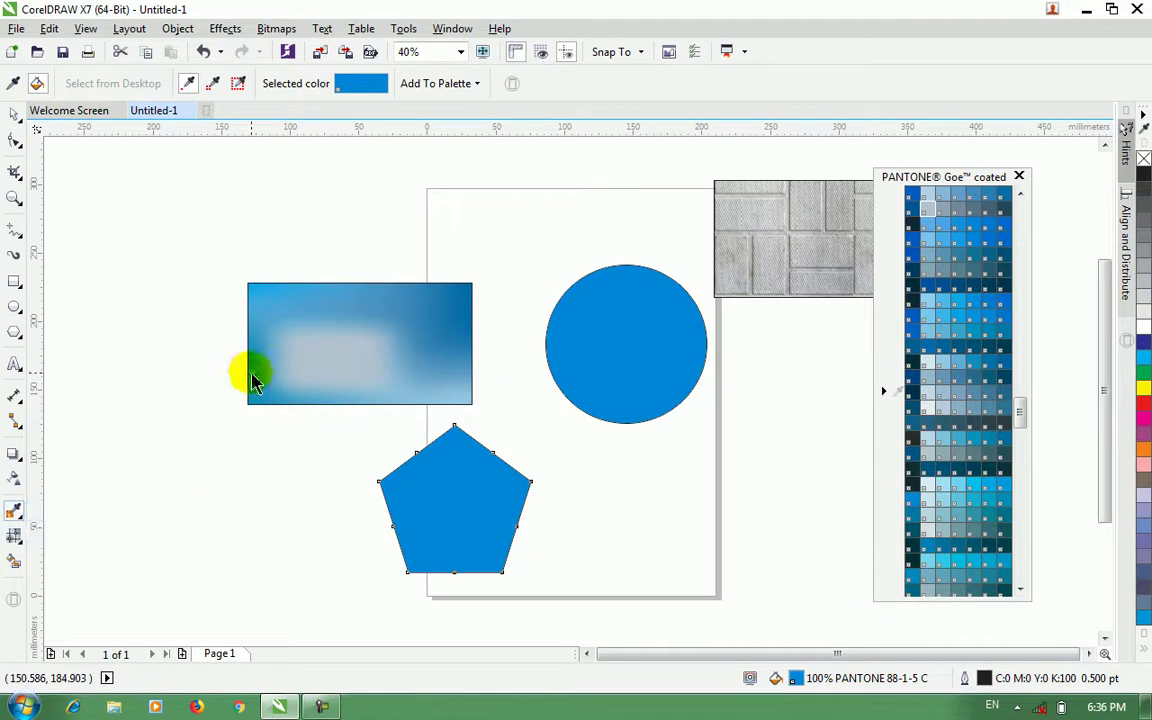
Step: Fill the pentagon with the near-white #F3F7F6 sampled from the bitmap-patterned rectangle using the Color Eyedropper, and leave everything deselected
{"action": "left_click", "coordinate": [14, 83]}
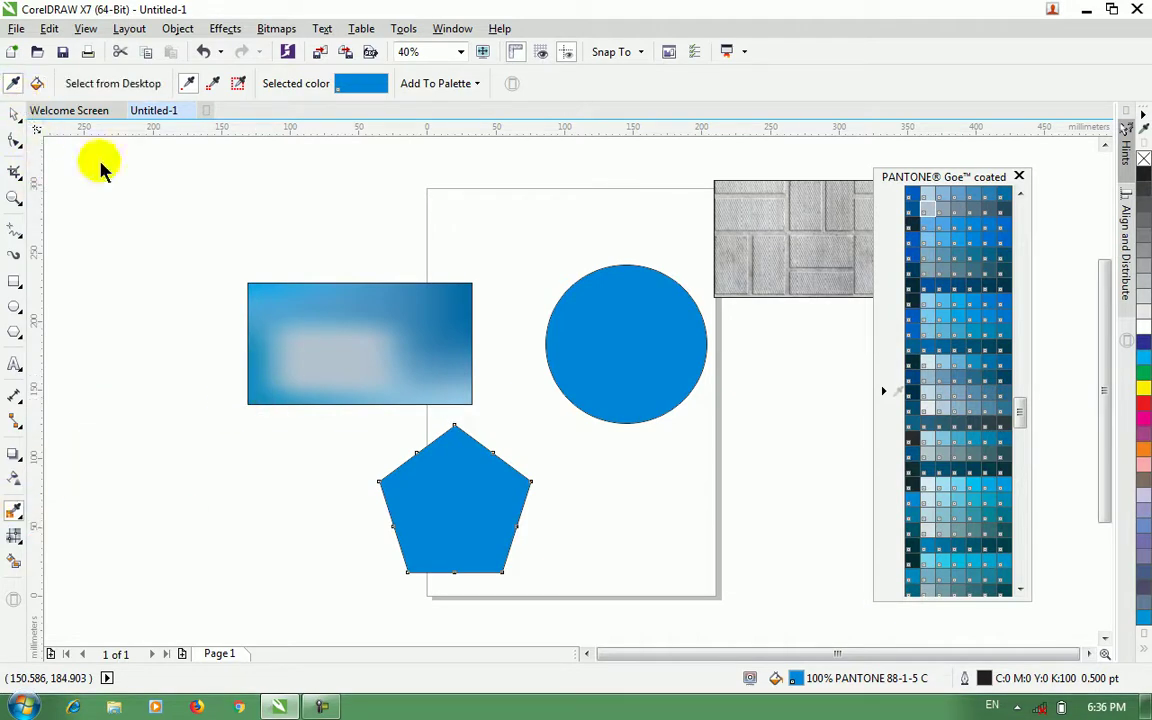
{"action": "left_click", "coordinate": [783, 220]}
{"action": "left_click", "coordinate": [476, 483]}
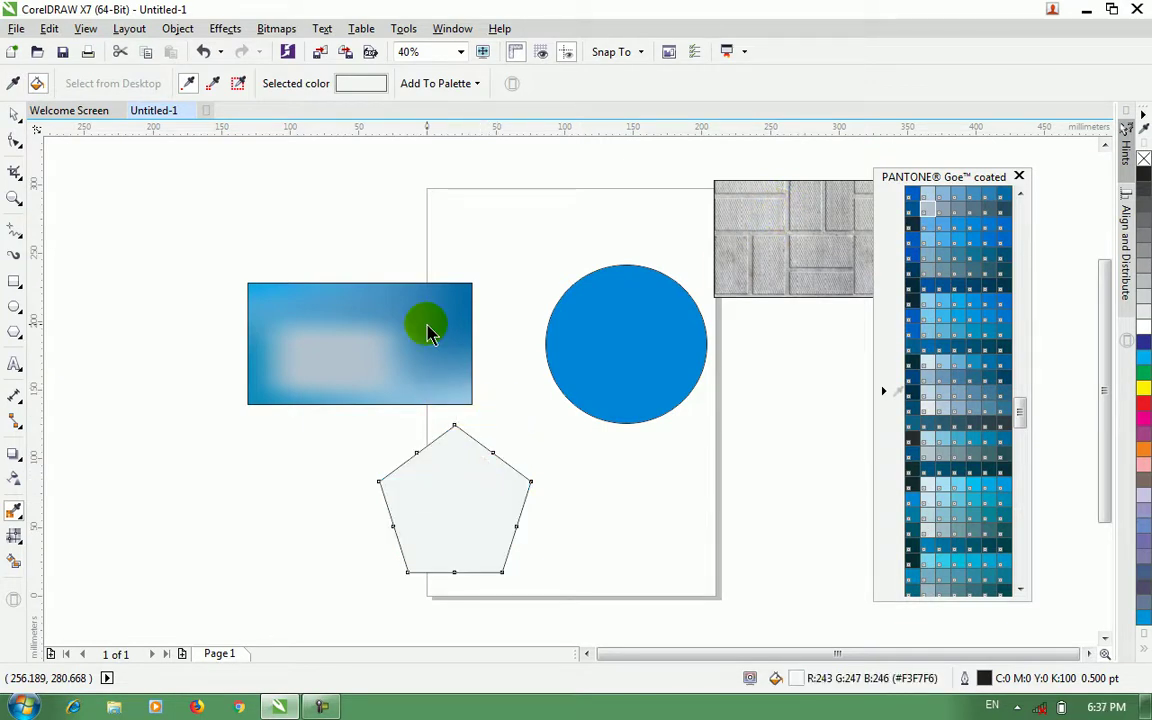
{"action": "left_click", "coordinate": [18, 524]}
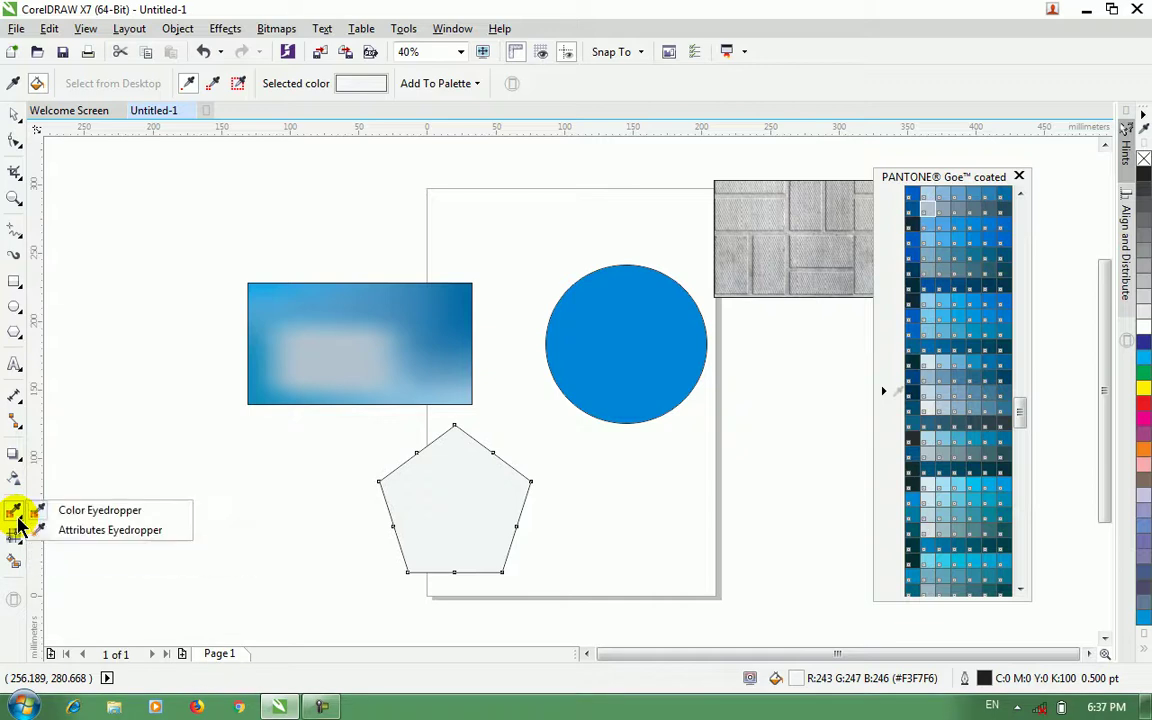
{"action": "left_click", "coordinate": [89, 508]}
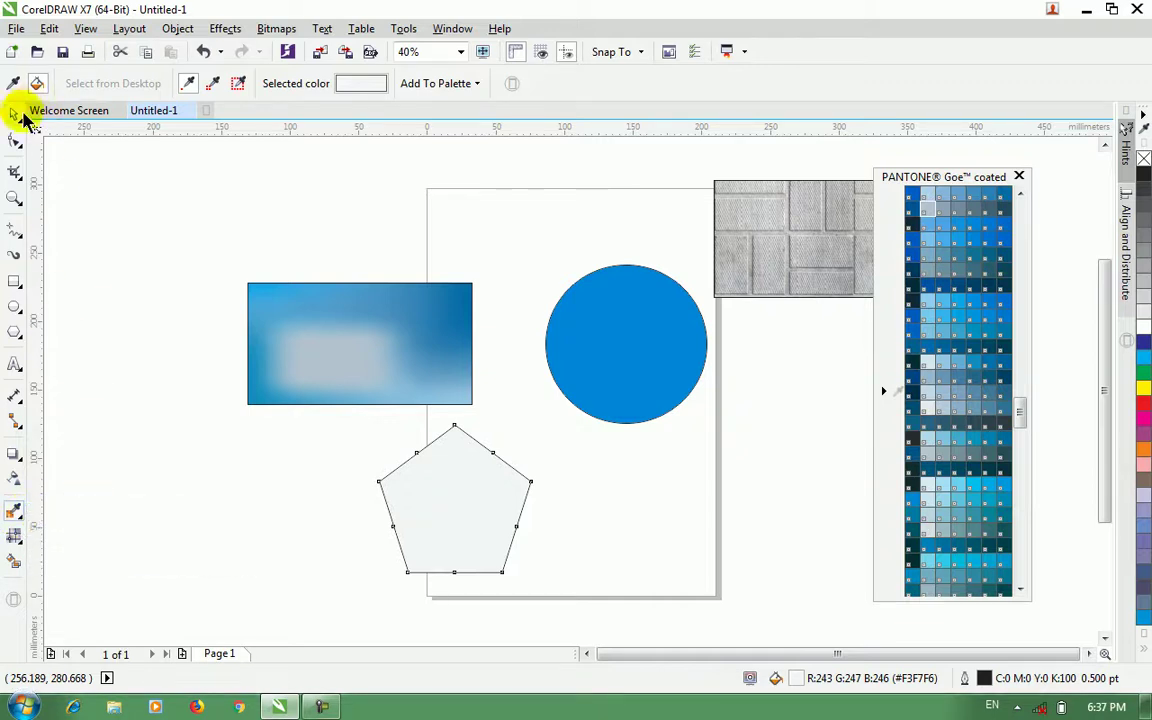
{"action": "left_click", "coordinate": [14, 112]}
{"action": "left_click", "coordinate": [133, 360]}
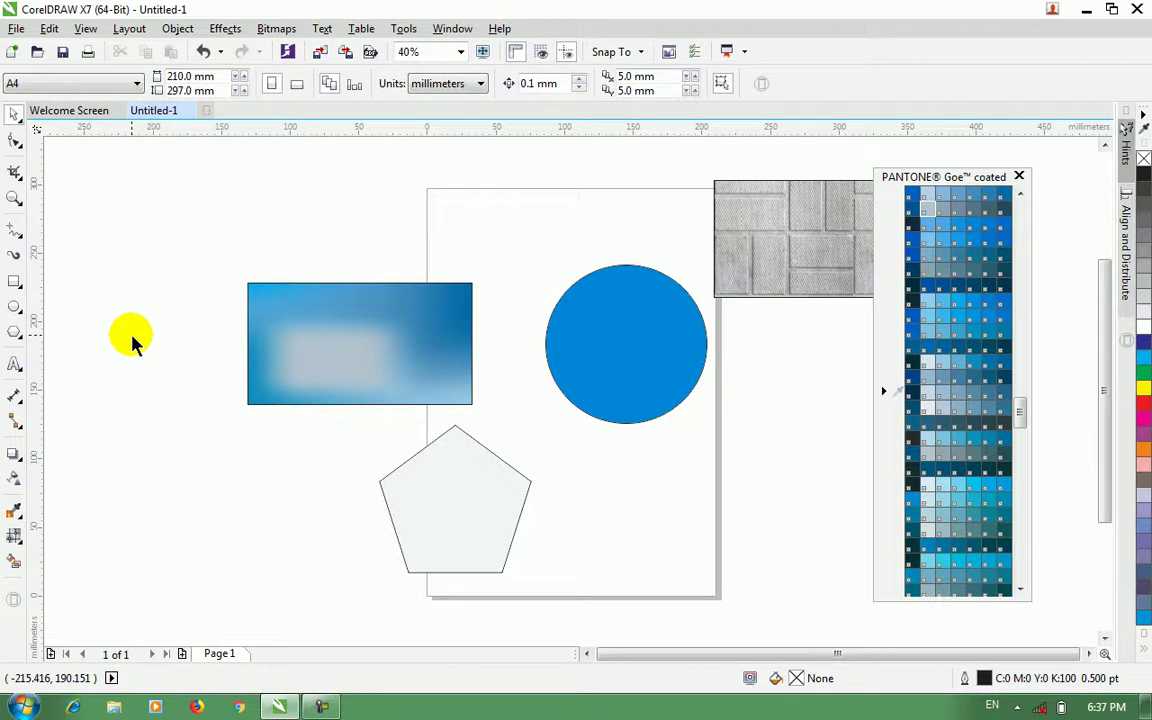
Step: Import the business-card image 5.jpg and place it about 263 mm square over the mesh-filled rectangle
{"action": "key", "text": "ctrl+i"}
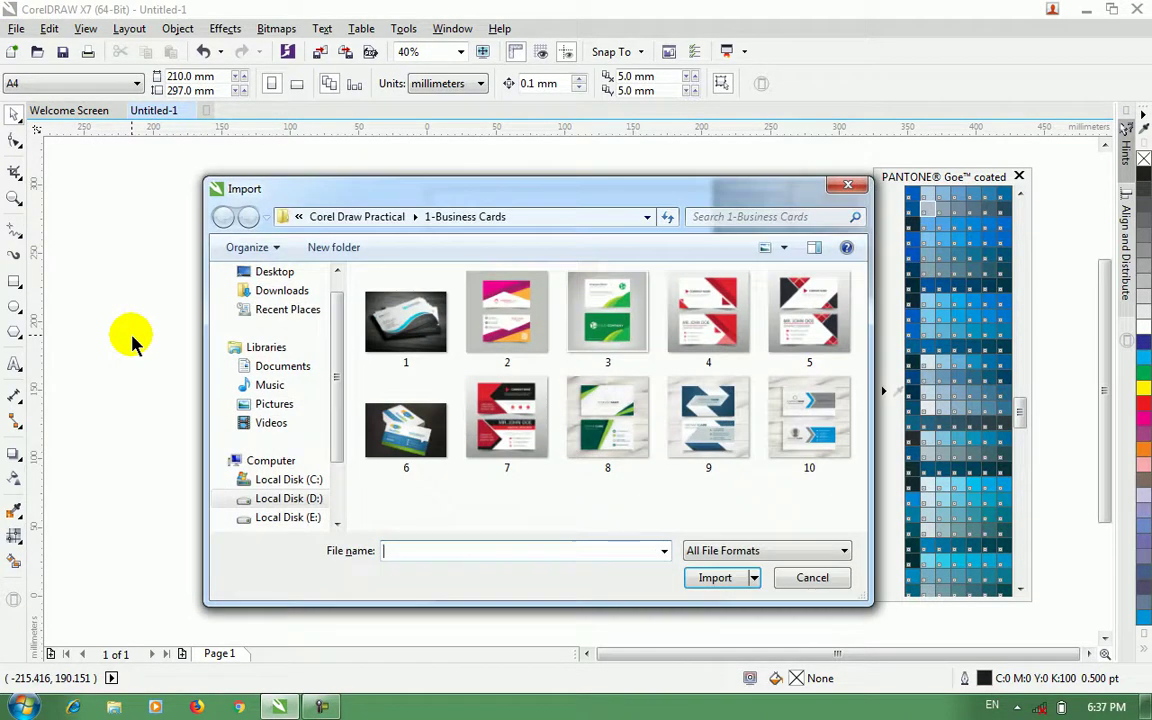
{"action": "double_click", "coordinate": [818, 296]}
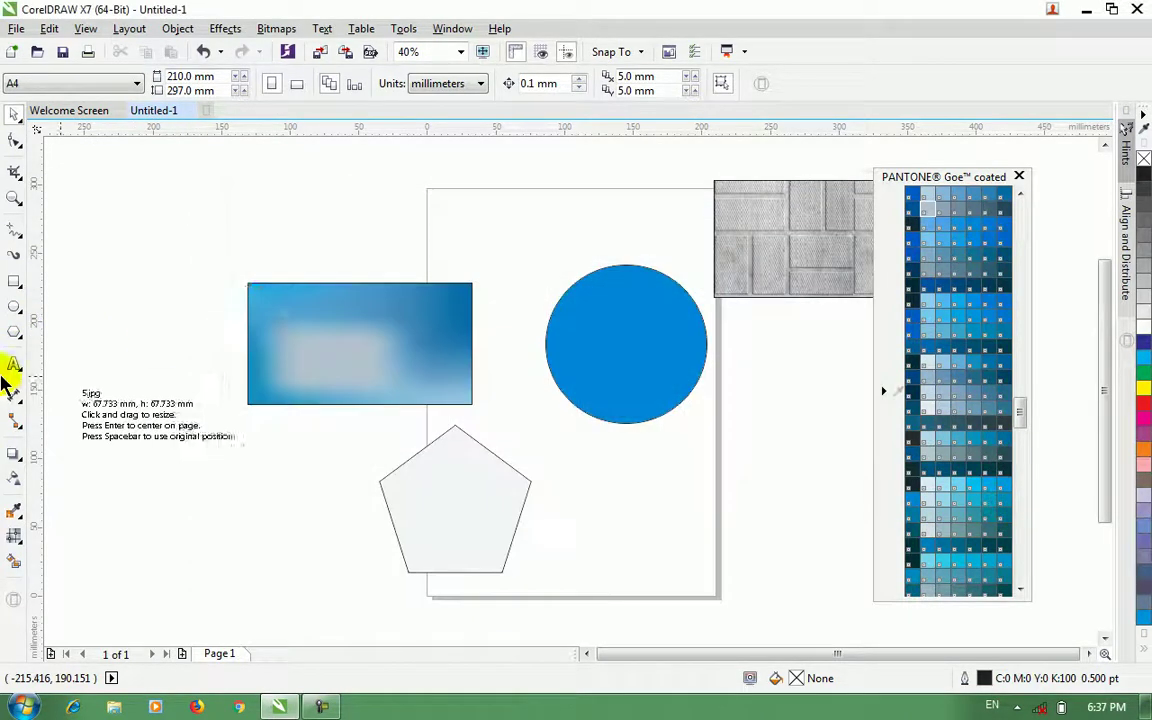
{"action": "left_click", "coordinate": [93, 201]}
{"action": "left_click_drag", "start_coordinate": [197, 304], "coordinate": [465, 572]}
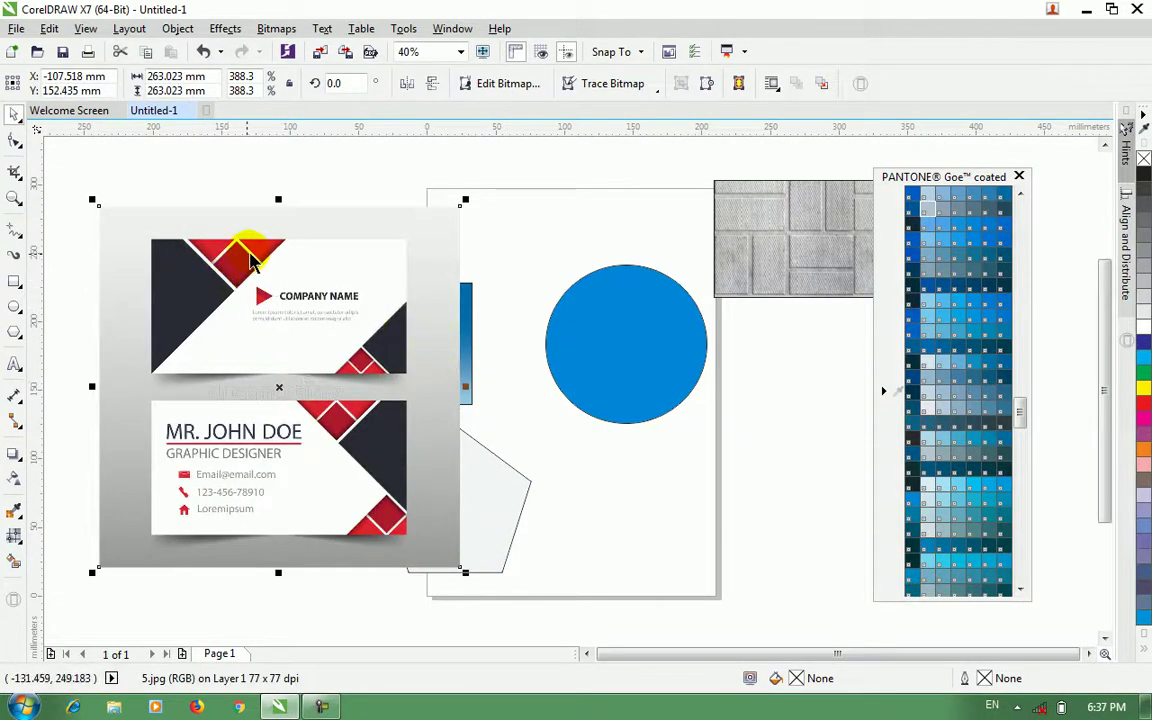
Step: Fill the circle with the red #DE2431 sampled from the business-card image using the Color Eyedropper
{"action": "left_click", "coordinate": [612, 352]}
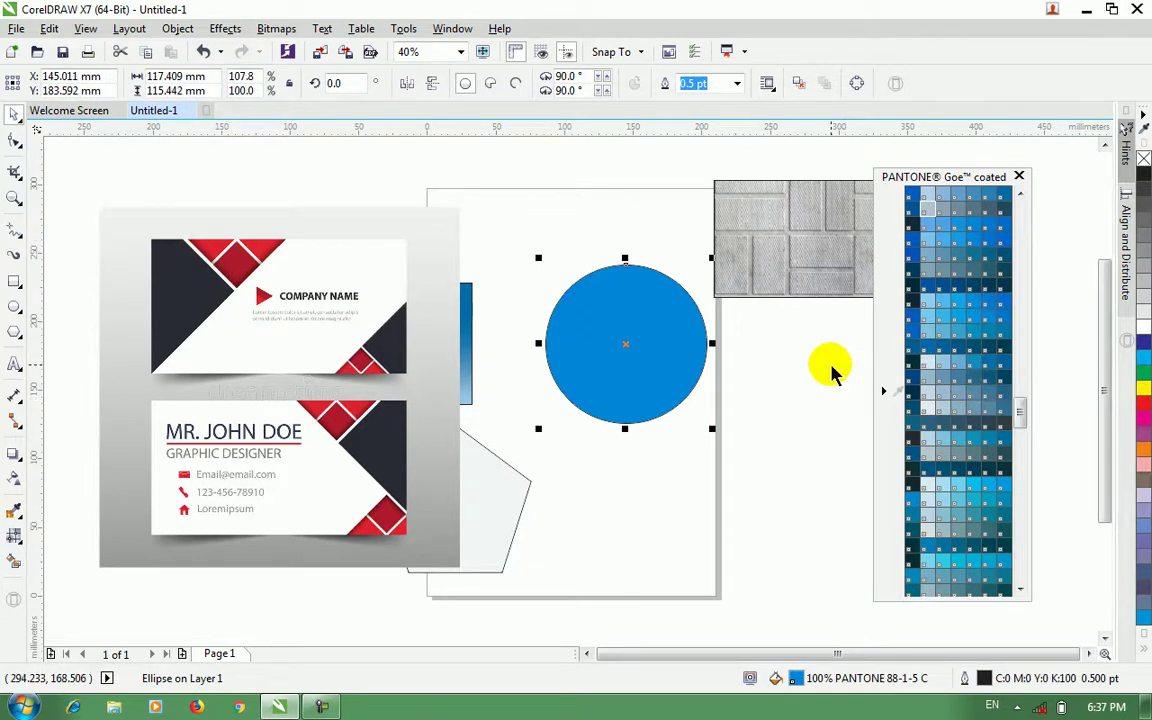
{"action": "left_click", "coordinate": [14, 509]}
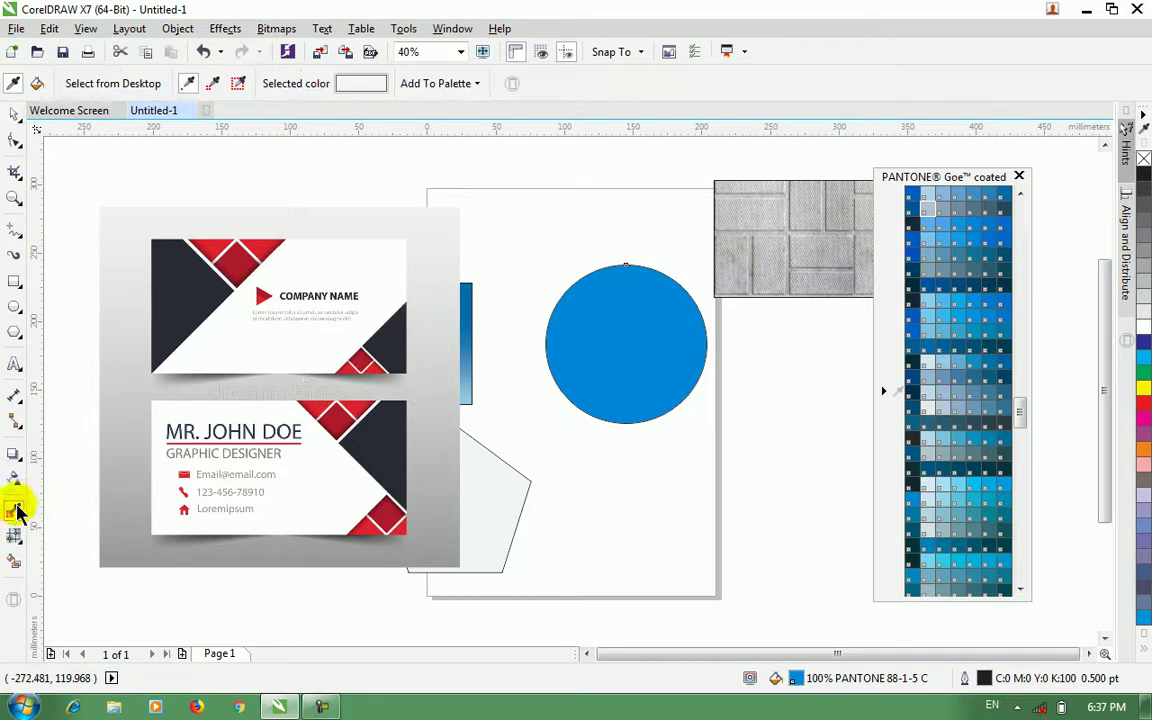
{"action": "left_click", "coordinate": [238, 255]}
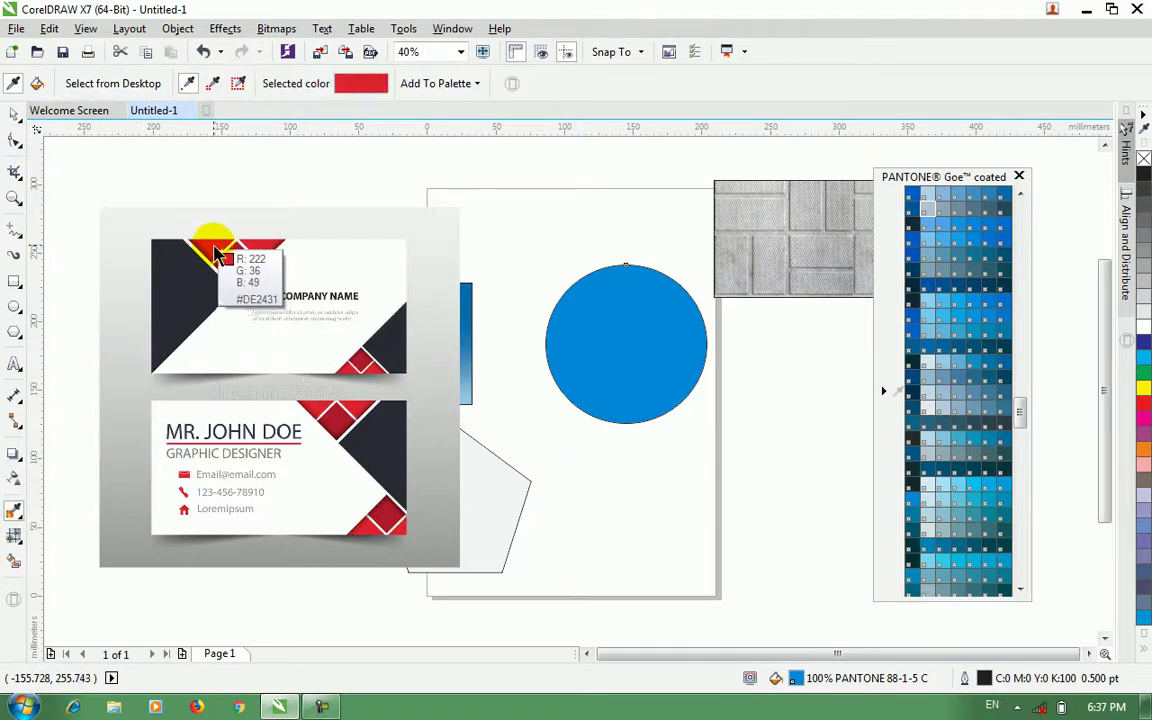
{"action": "left_click", "coordinate": [615, 328]}
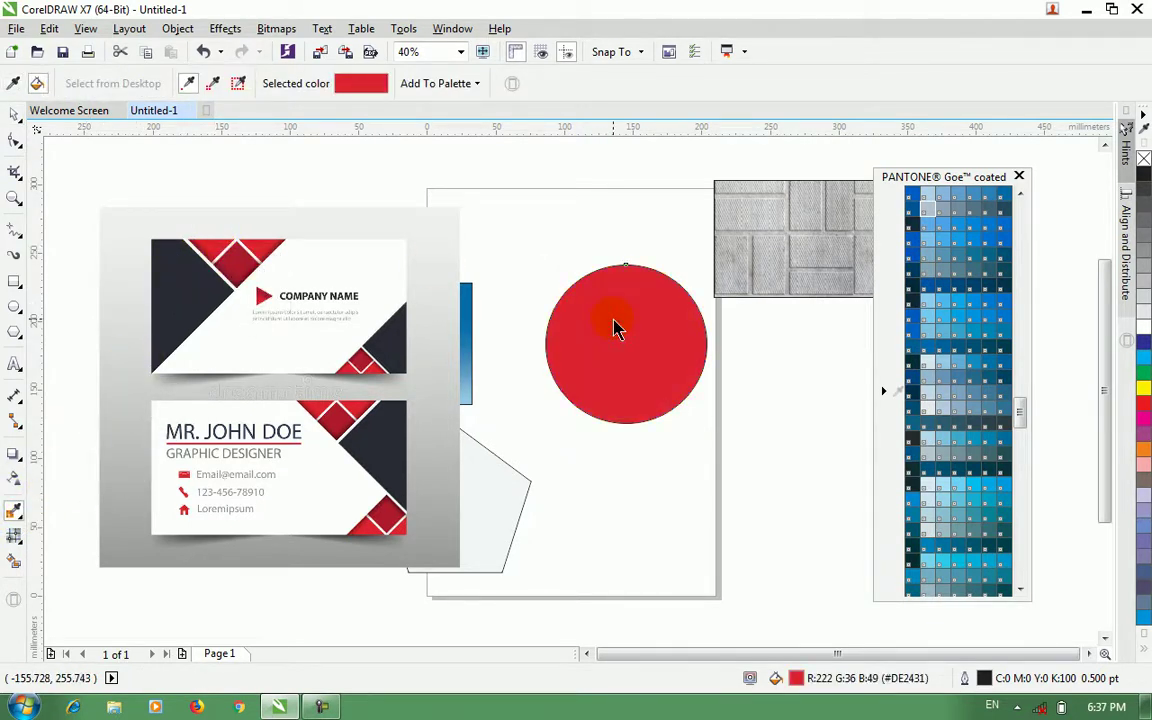
{"action": "left_click", "coordinate": [14, 114]}
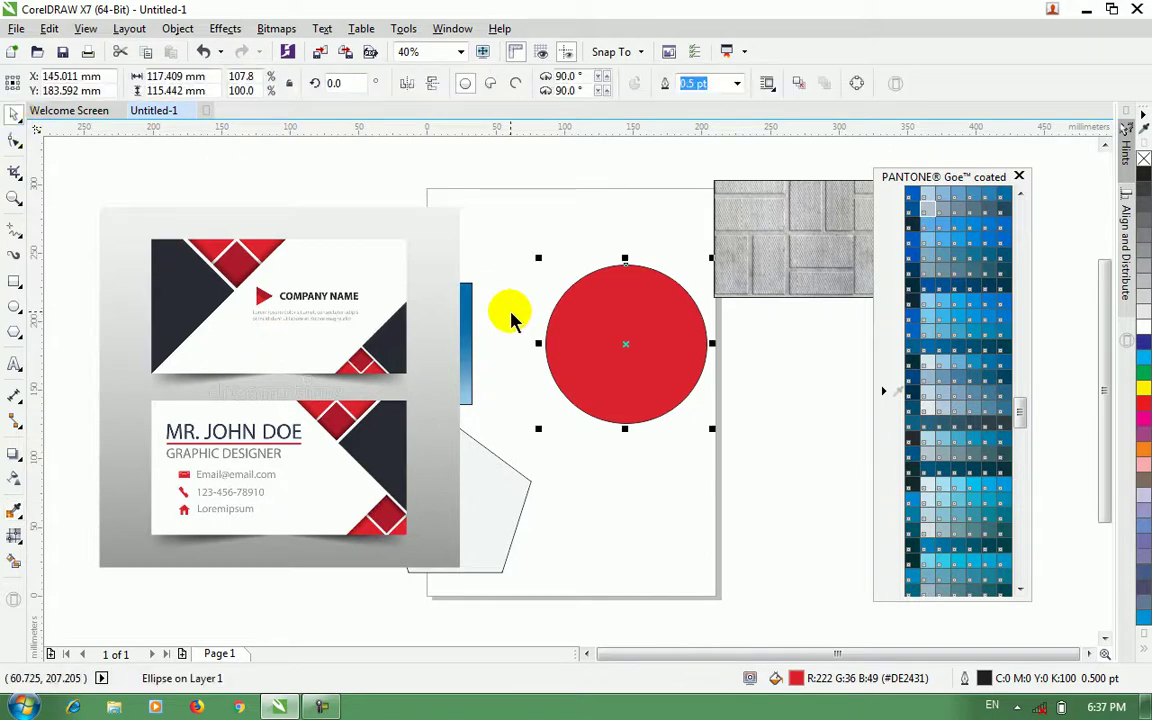
Step: Move the business-card image to about X -159 mm and overlap the mesh-filled rectangle with the red circle at about X 53 mm, Y 163 mm
{"action": "left_click_drag", "start_coordinate": [424, 334], "coordinate": [367, 334]}
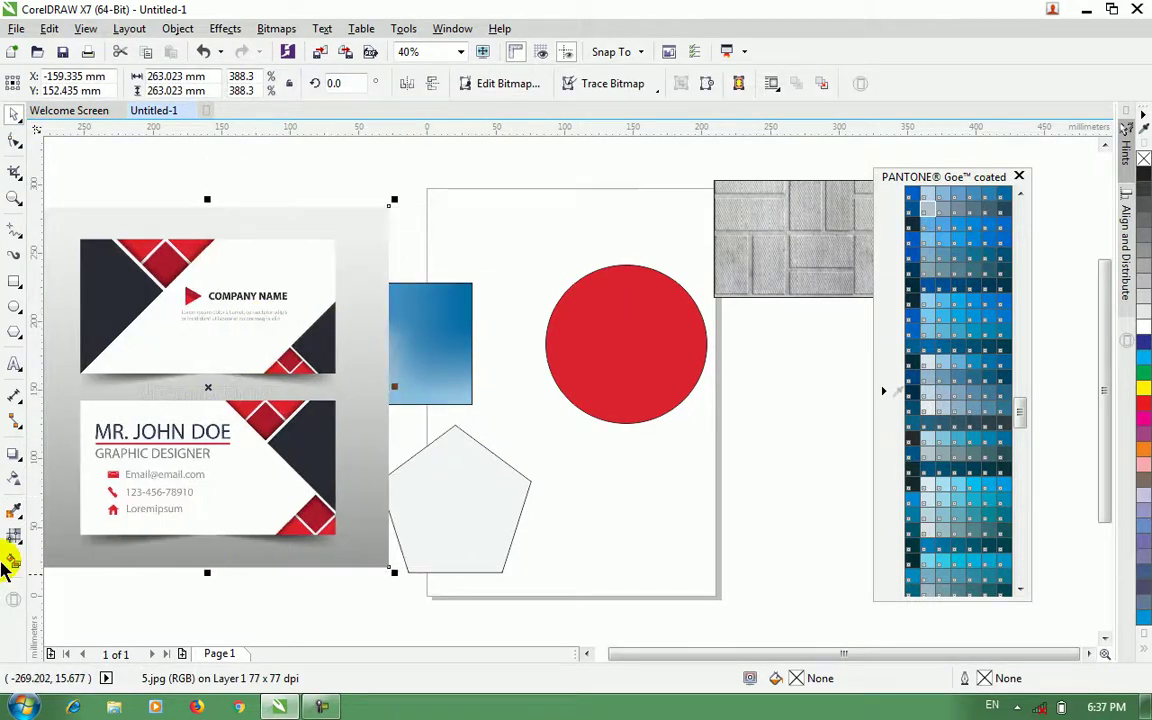
{"action": "left_click", "coordinate": [625, 365]}
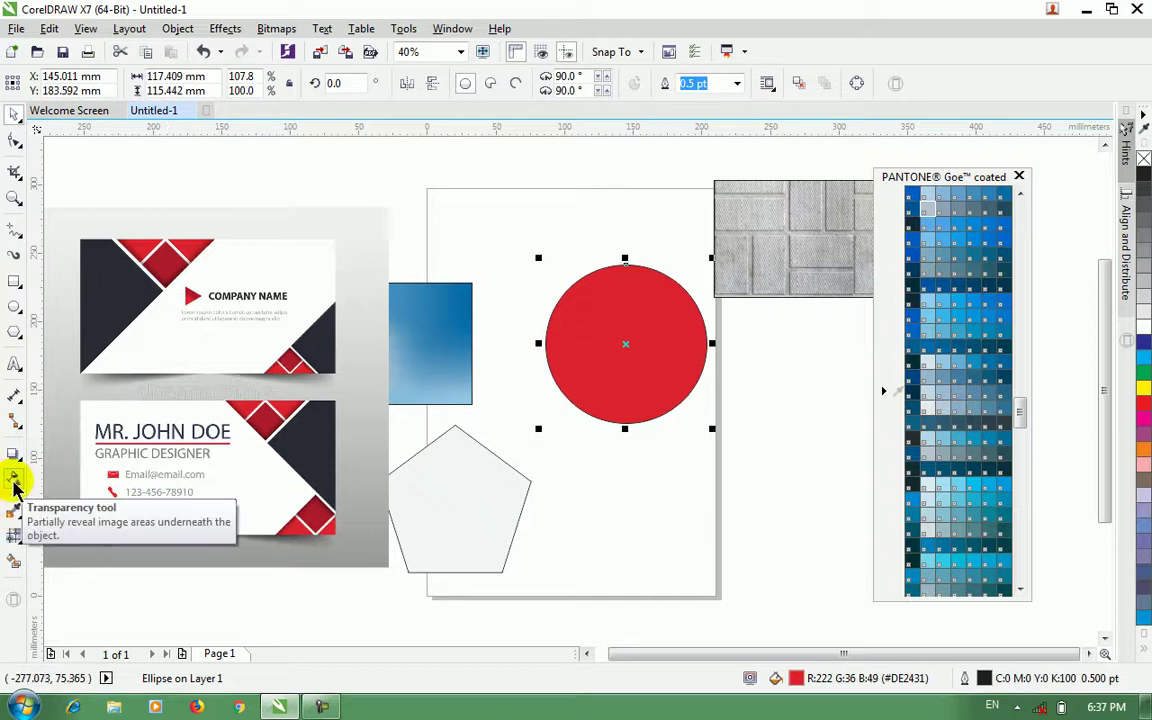
{"action": "left_click_drag", "start_coordinate": [625, 334], "coordinate": [601, 330]}
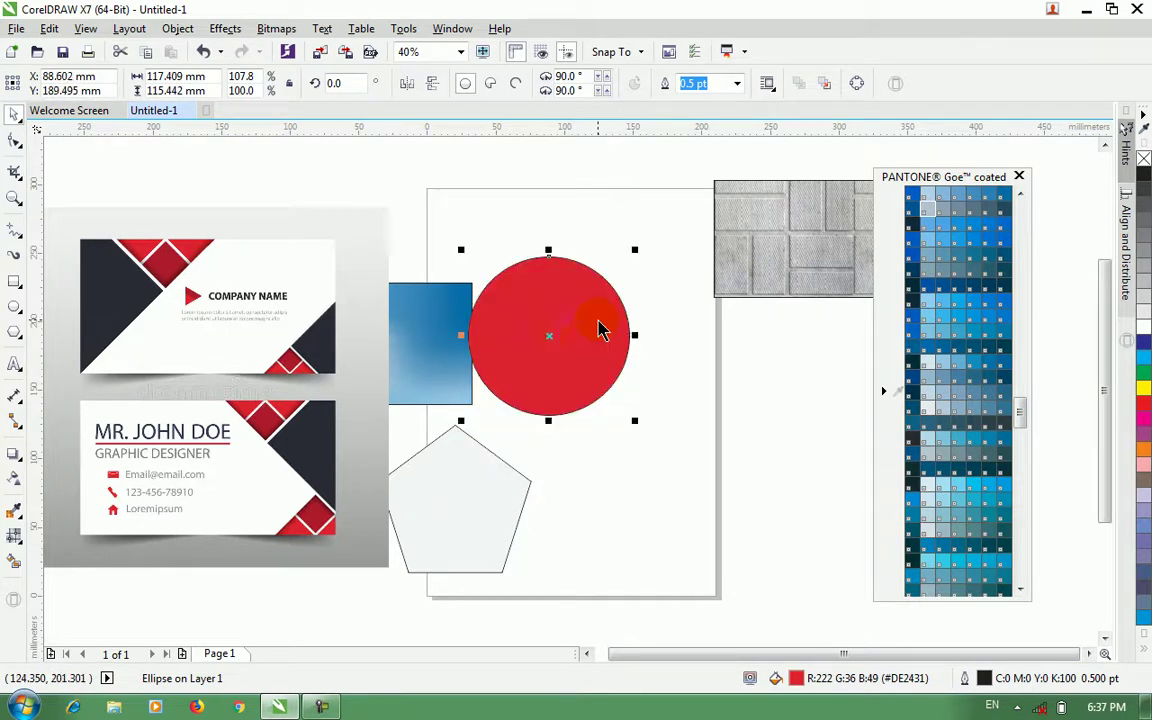
{"action": "mouse_move", "coordinate": [419, 363]}
{"action": "left_mouse_down"}
{"action": "mouse_move", "coordinate": [596, 378]}
{"action": "mouse_move", "coordinate": [540, 360]}
{"action": "left_mouse_up"}
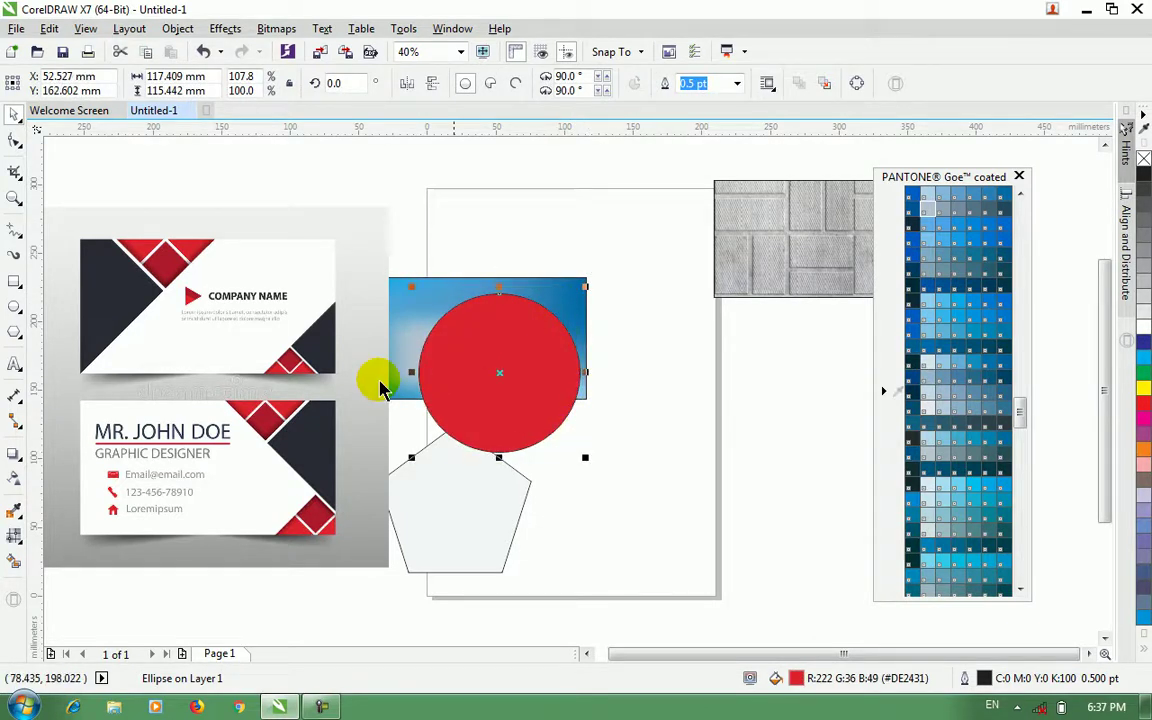
Step: Apply a uniform transparency to the red circle, try several strengths, and set it to 19
{"action": "left_click", "coordinate": [18, 483]}
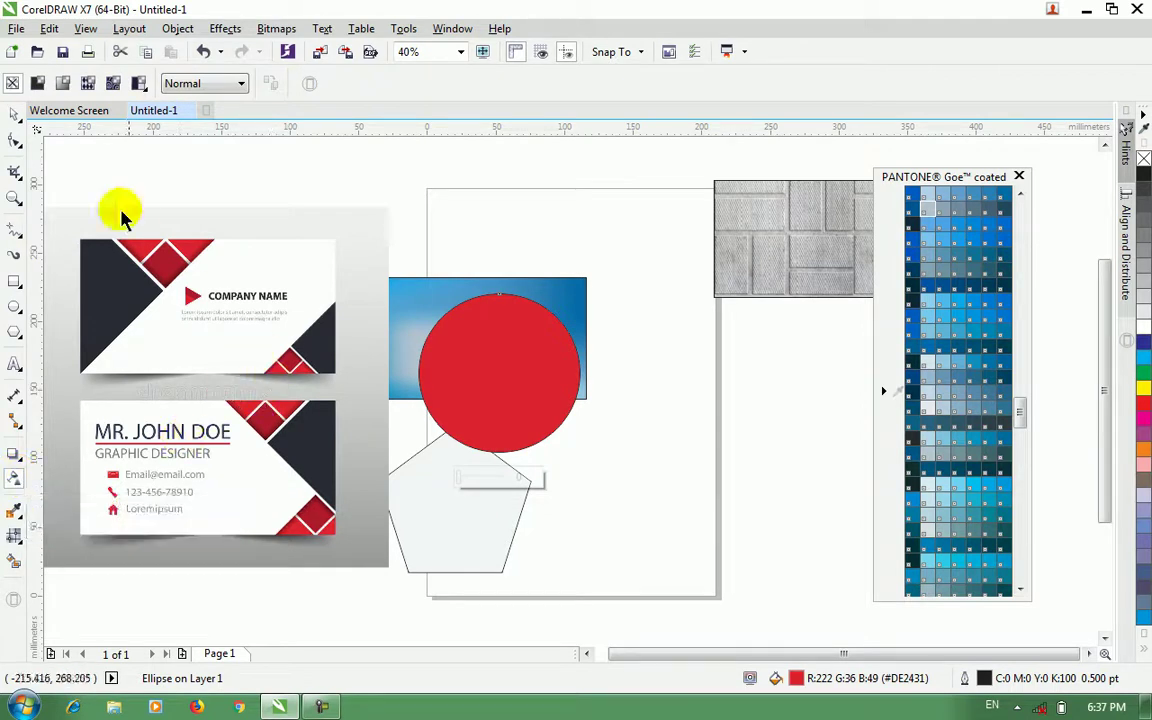
{"action": "left_click", "coordinate": [37, 84]}
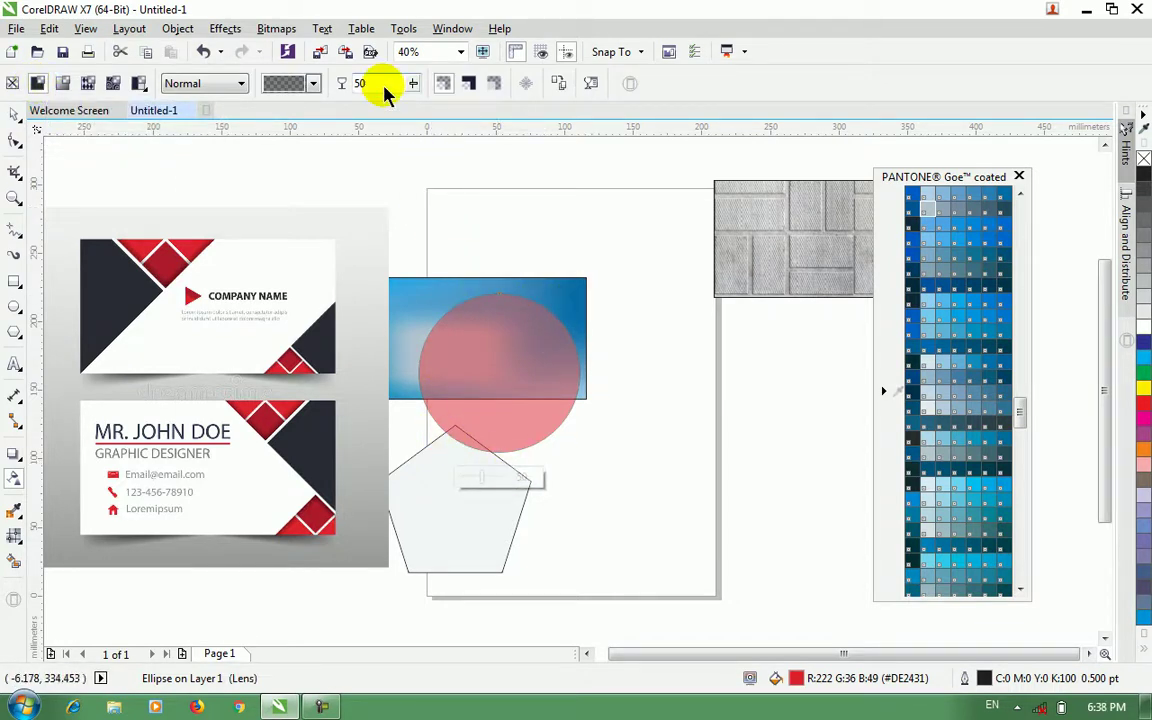
{"action": "left_click", "coordinate": [413, 86]}
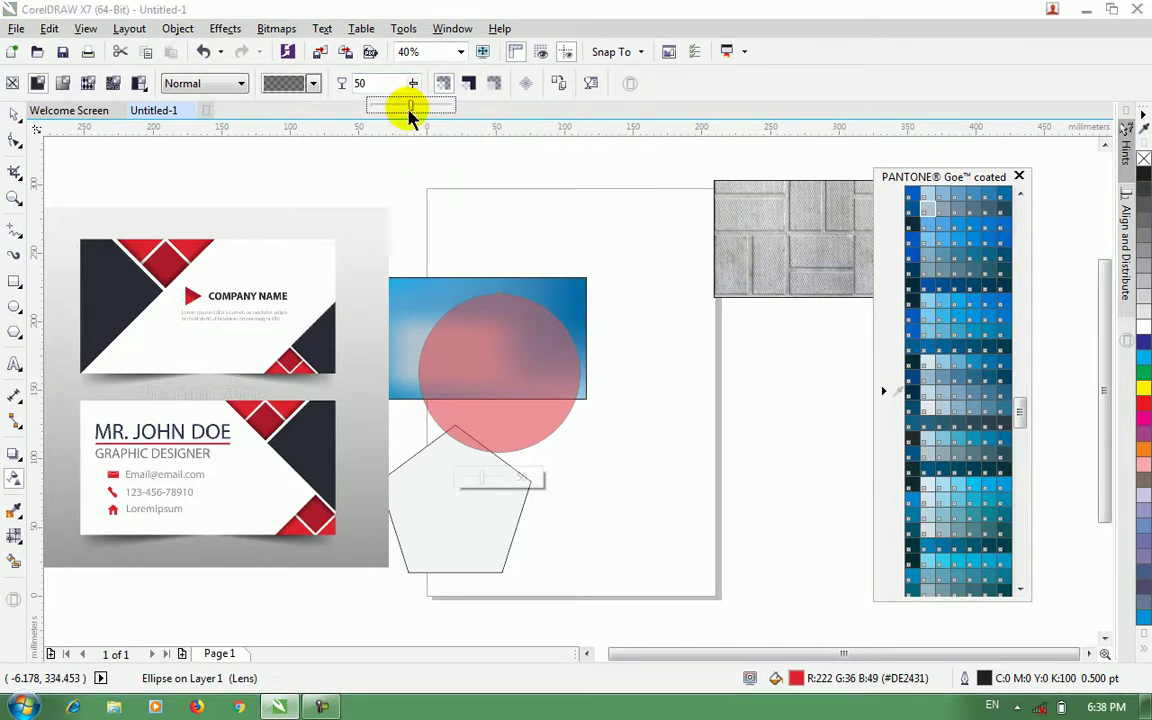
{"action": "left_click_drag", "start_coordinate": [437, 110], "coordinate": [364, 118]}
{"action": "left_click", "coordinate": [411, 85]}
{"action": "left_click_drag", "start_coordinate": [411, 85], "coordinate": [429, 113]}
{"action": "left_click", "coordinate": [416, 115]}
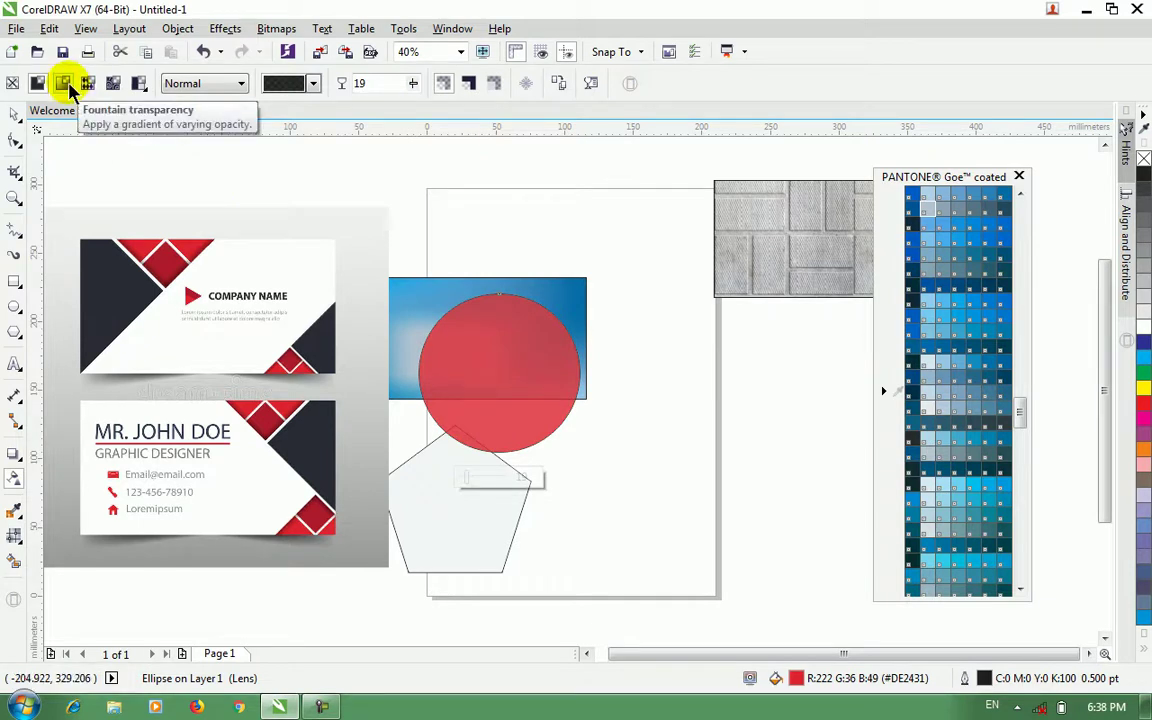
Step: Try a fountain transparency on the circle, with the gradient running diagonally from the upper edge toward the centre at about -138.7°
{"action": "left_click", "coordinate": [70, 86]}
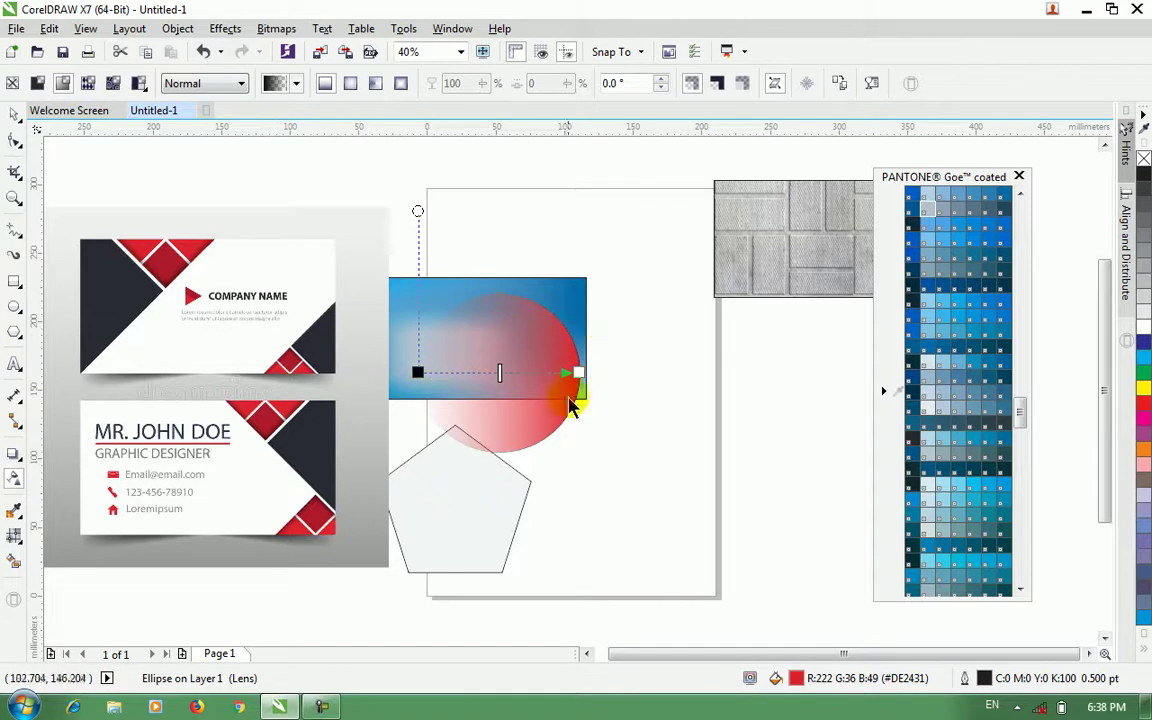
{"action": "left_click_drag", "start_coordinate": [422, 382], "coordinate": [568, 465]}
{"action": "left_click_drag", "start_coordinate": [507, 380], "coordinate": [585, 318]}
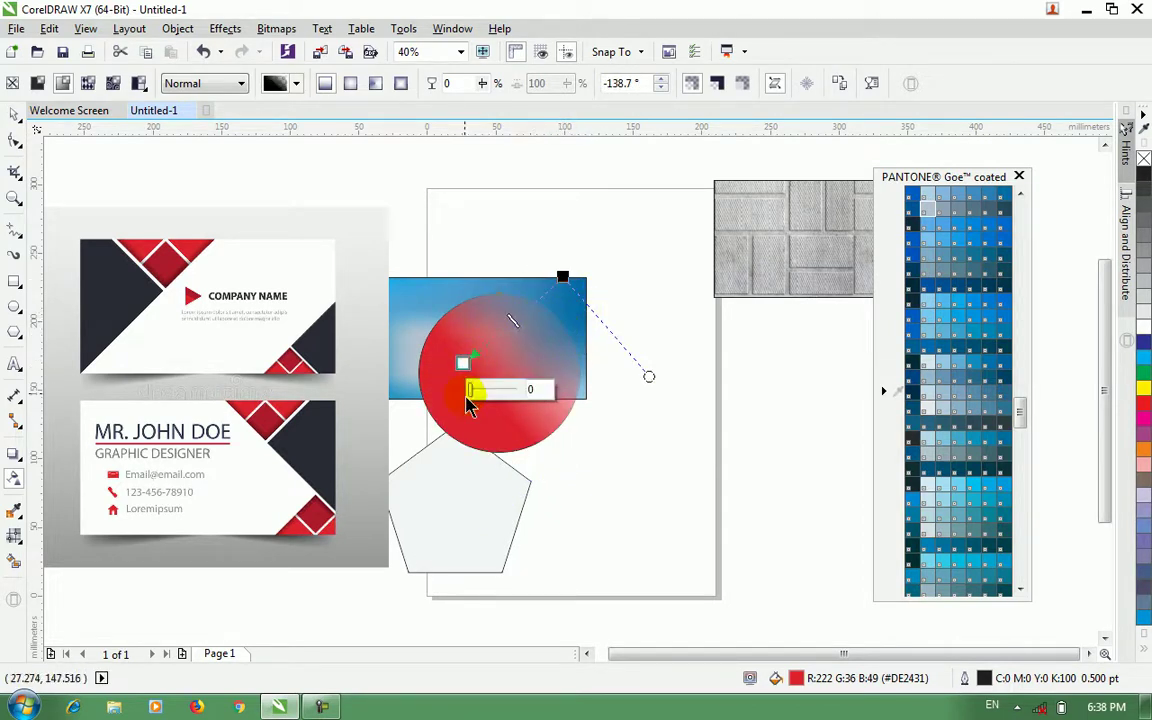
Step: Try a vector pattern transparency and a bitmap pattern transparency on the circle
{"action": "left_click", "coordinate": [89, 84]}
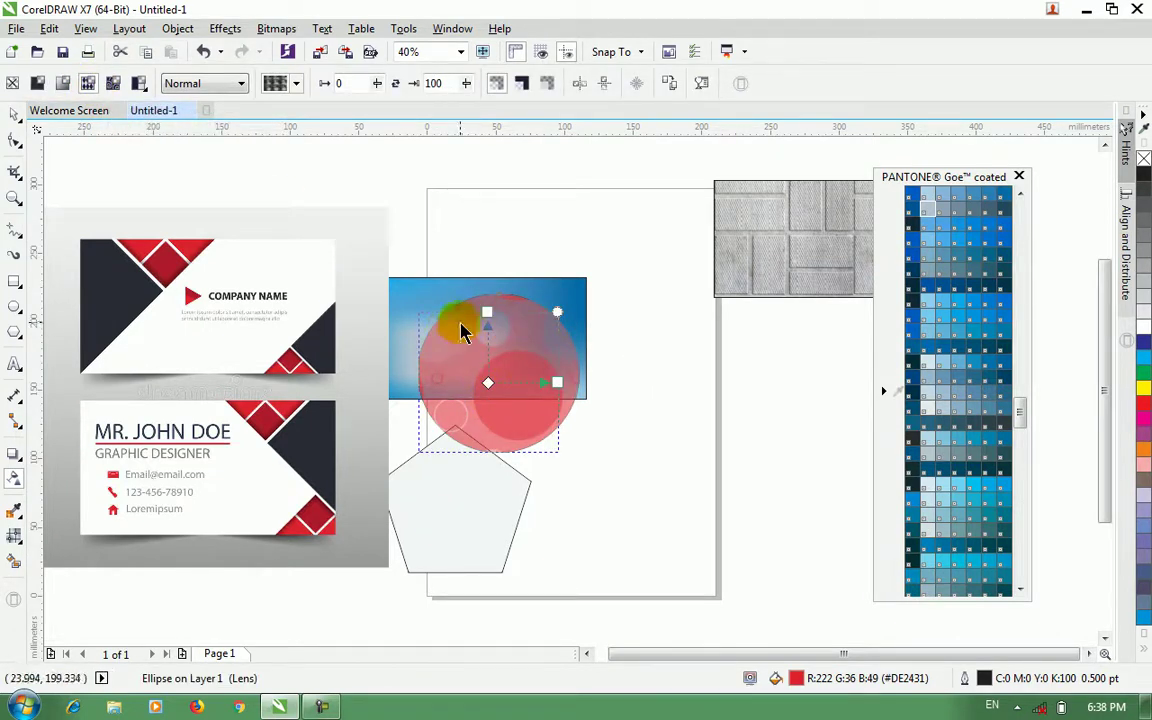
{"action": "left_click", "coordinate": [113, 86]}
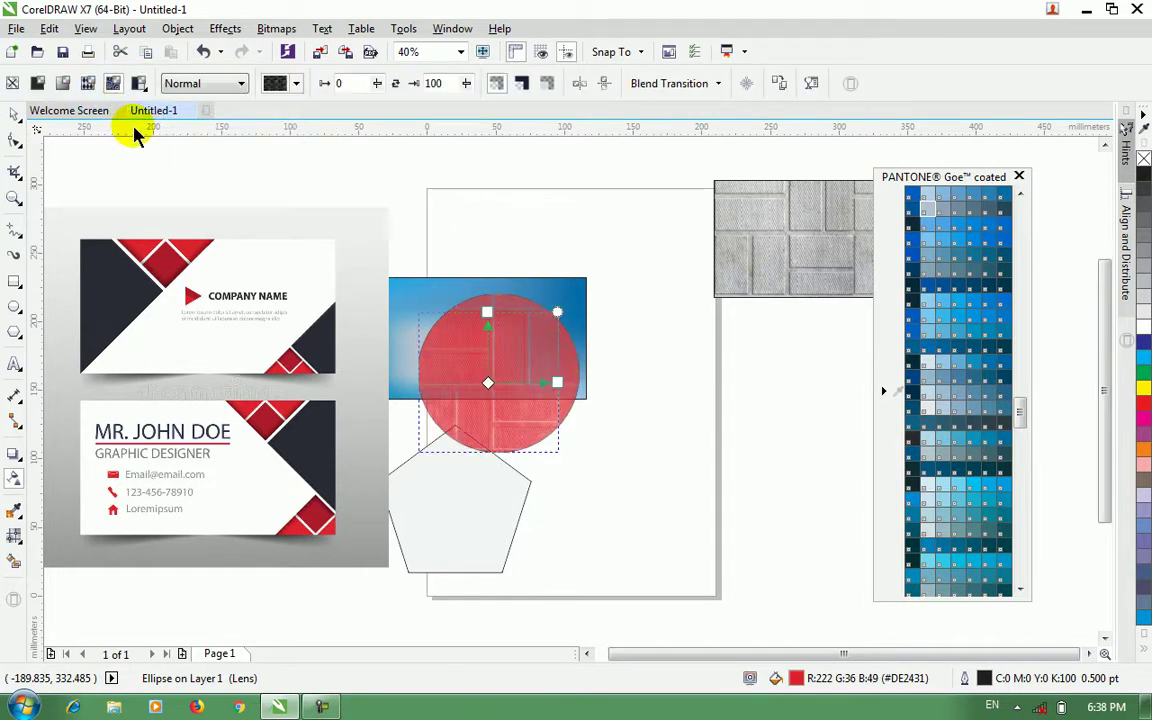
{"action": "left_click", "coordinate": [377, 86]}
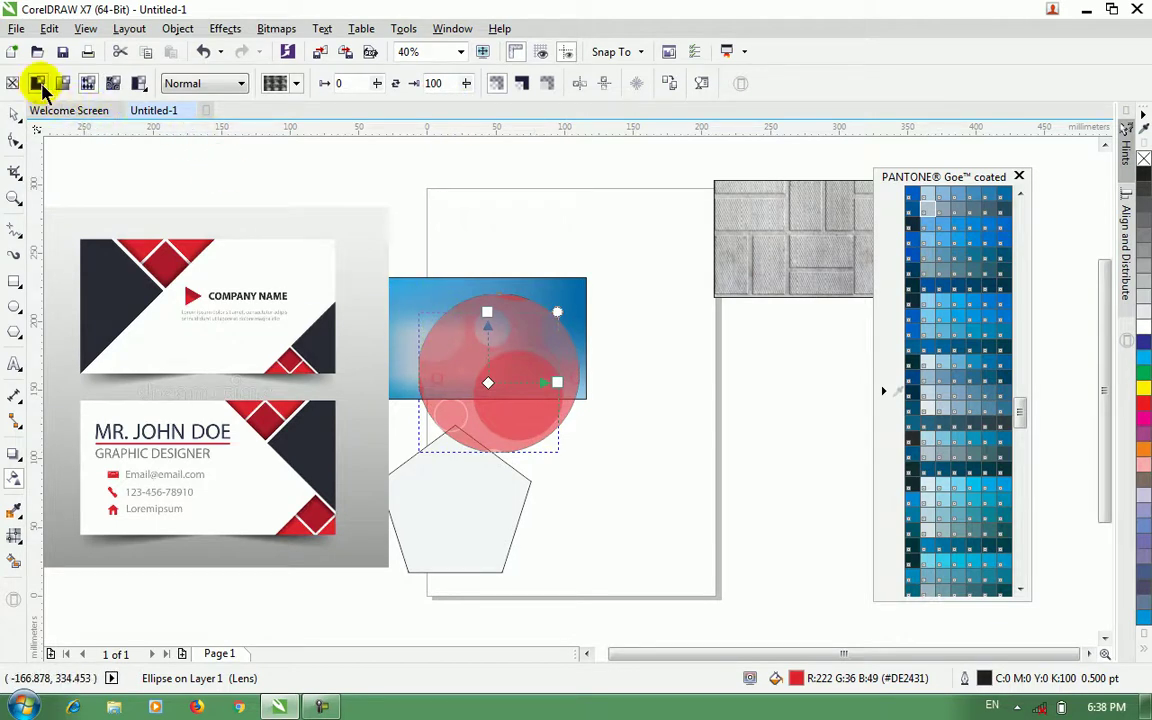
Step: Return the circle to a uniform transparency and set its value to 59
{"action": "left_click", "coordinate": [38, 84]}
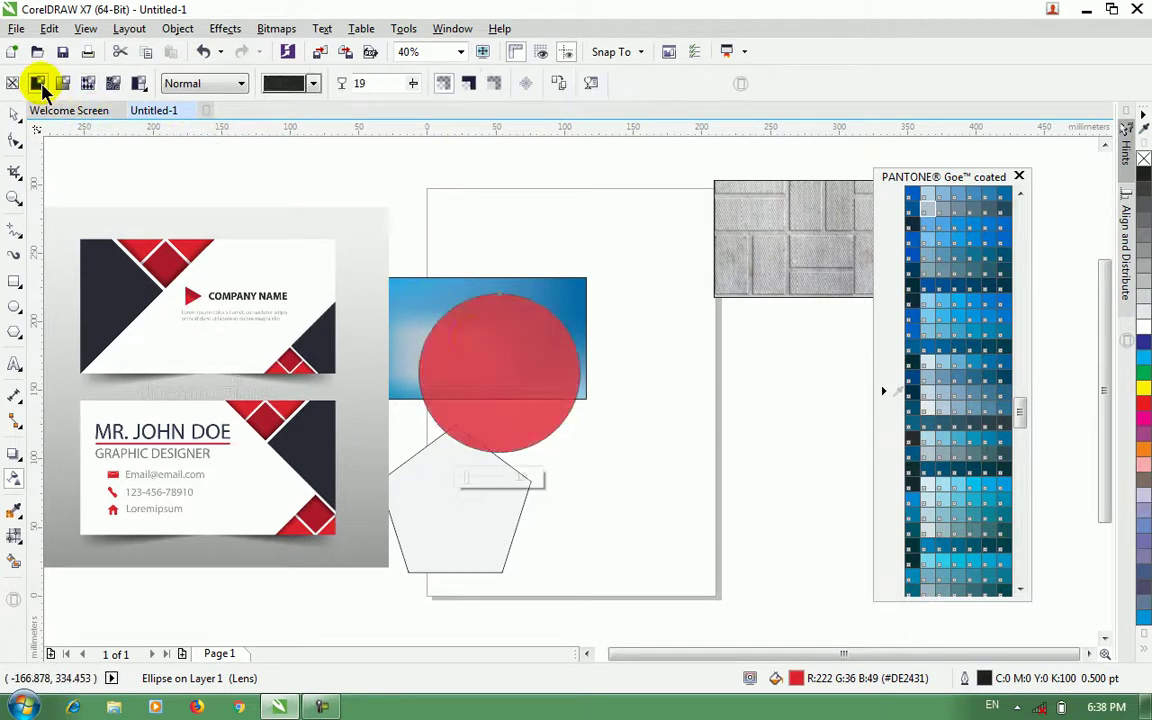
{"action": "left_click", "coordinate": [416, 86]}
{"action": "mouse_move", "coordinate": [424, 108]}
{"action": "left_mouse_down"}
{"action": "mouse_move", "coordinate": [448, 110]}
{"action": "mouse_move", "coordinate": [437, 121]}
{"action": "left_mouse_up"}
{"action": "left_click", "coordinate": [410, 88]}
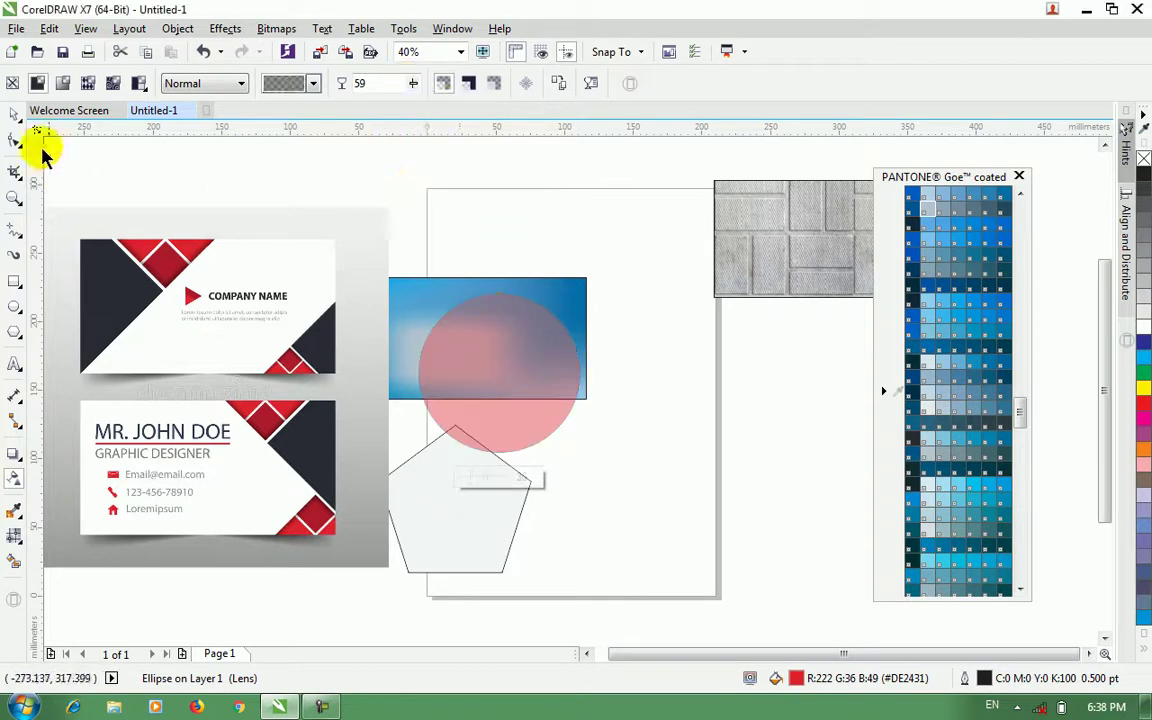
Step: Move the mesh-filled rectangle and the transparent circle higher on the page so they overlap above the pentagon, and deselect them
{"action": "left_click", "coordinate": [14, 116]}
{"action": "left_click", "coordinate": [607, 406]}
{"action": "left_click_drag", "start_coordinate": [575, 317], "coordinate": [607, 252]}
{"action": "left_click_drag", "start_coordinate": [541, 388], "coordinate": [577, 343]}
{"action": "left_click", "coordinate": [625, 476]}
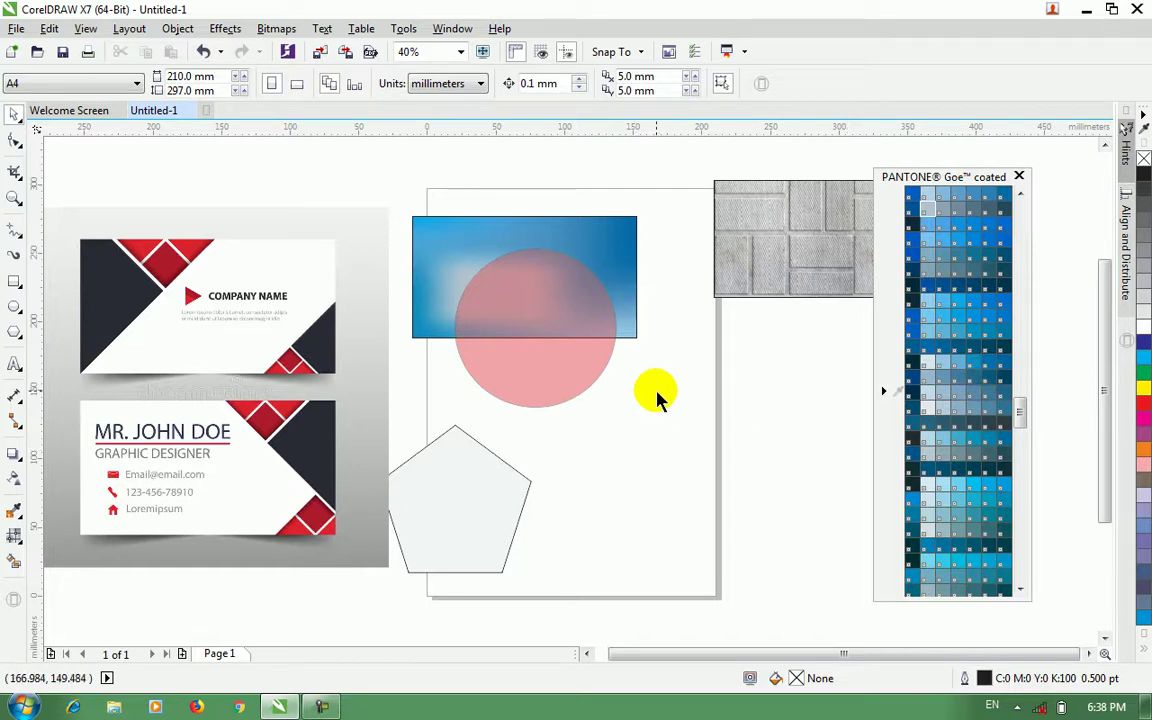
Step: Start importing an image and browse to the Photoshop folder inside Computer Programs
{"action": "left_click", "coordinate": [17, 29]}
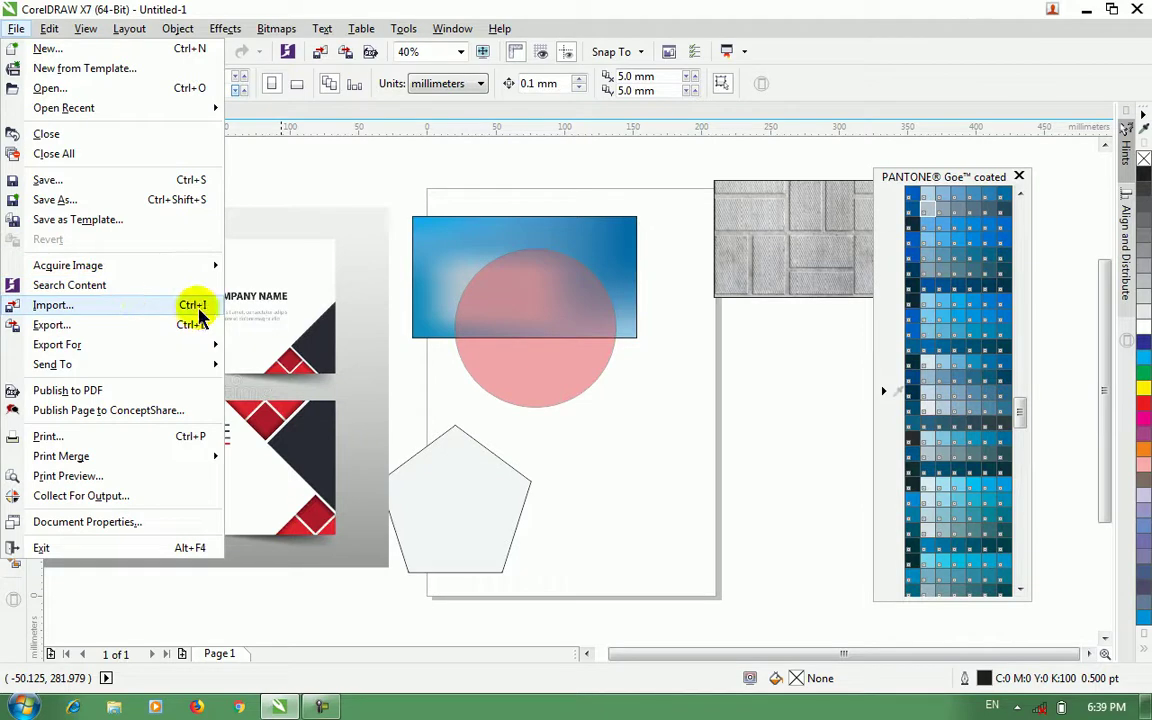
{"action": "left_click", "coordinate": [682, 432]}
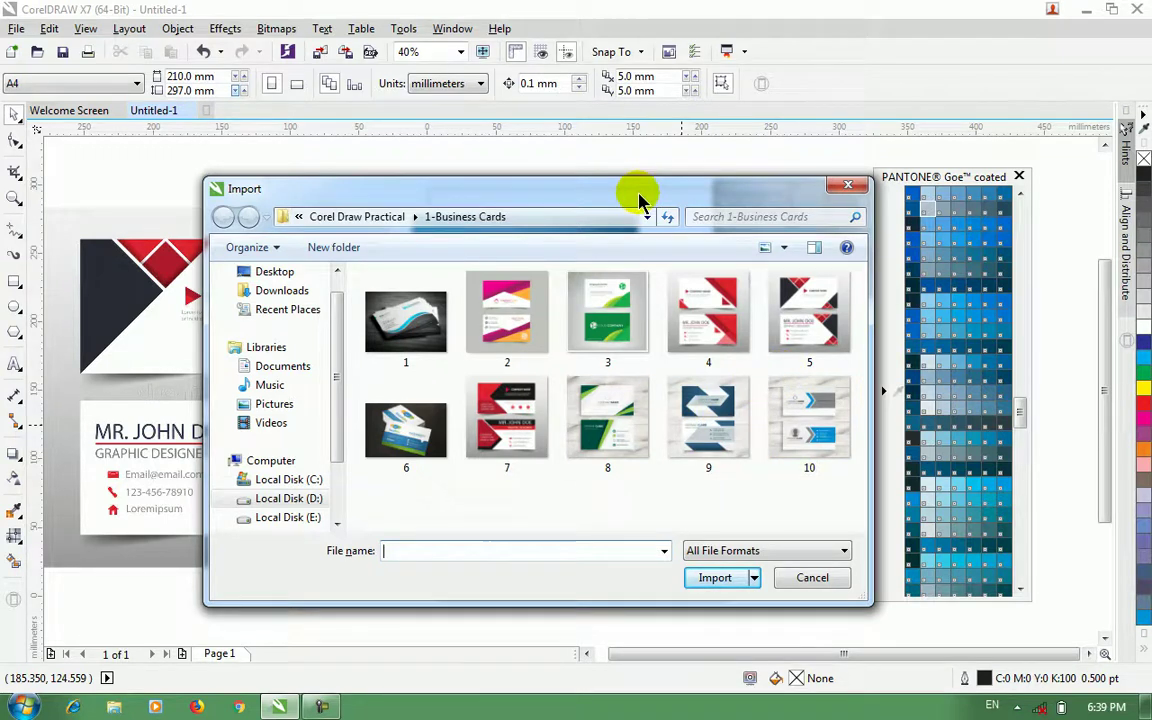
{"action": "left_click_drag", "start_coordinate": [638, 191], "coordinate": [803, 146]}
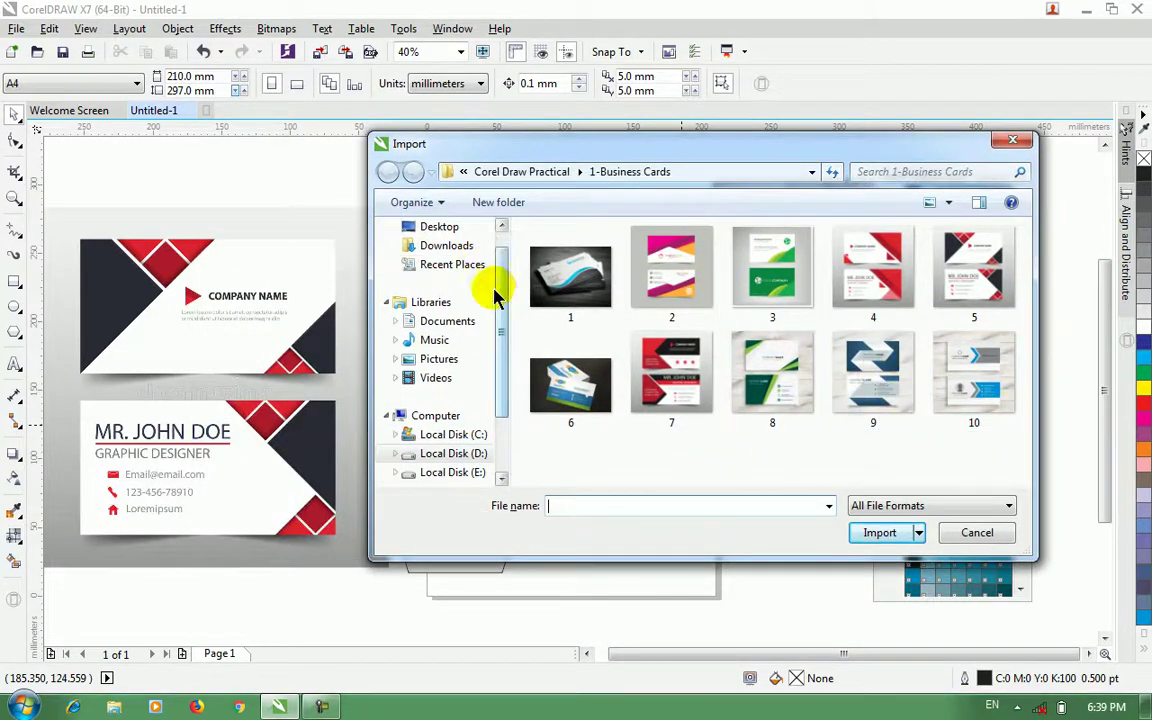
{"action": "scroll", "coordinate": [501, 239], "scroll_direction": "up", "scroll_amount": 2}
{"action": "scroll", "coordinate": [503, 285], "scroll_direction": "down", "scroll_amount": 3}
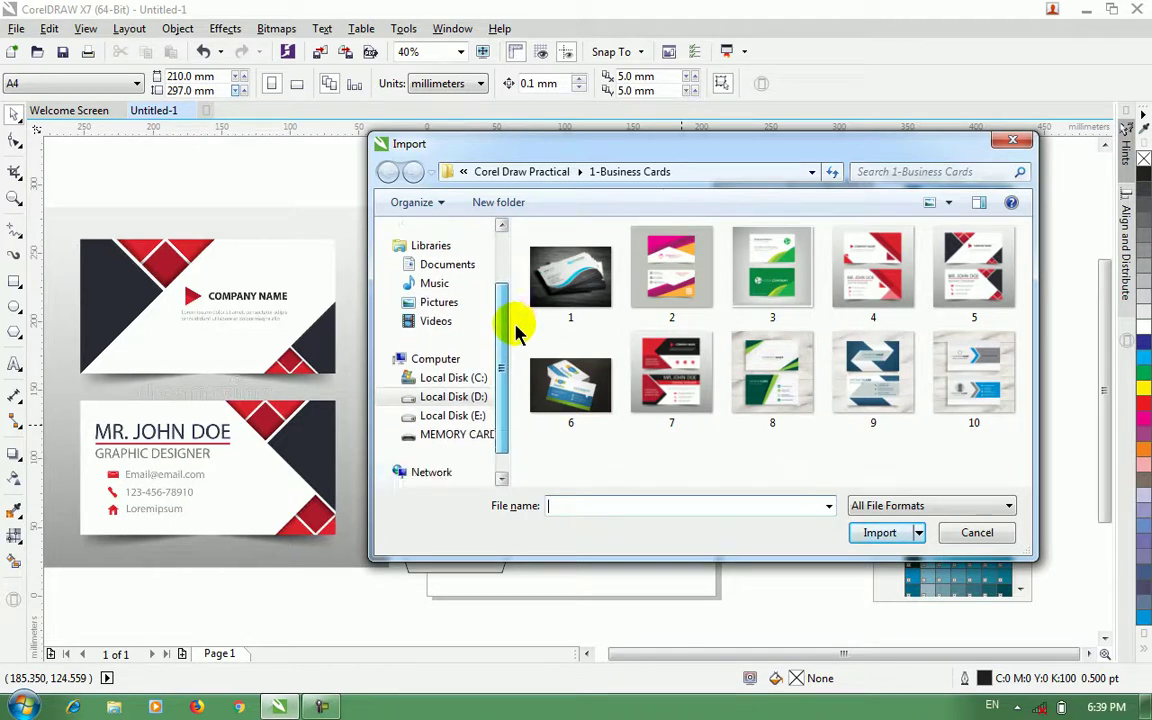
{"action": "left_click", "coordinate": [550, 176]}
{"action": "left_click", "coordinate": [550, 172]}
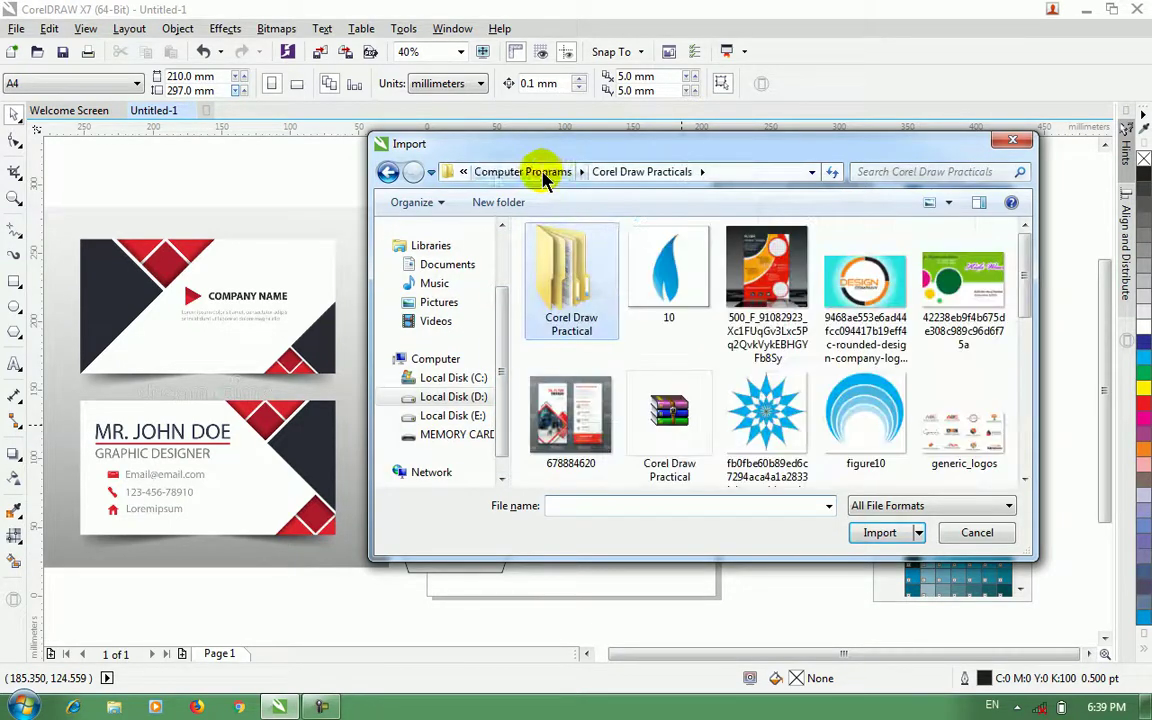
{"action": "left_click", "coordinate": [548, 171]}
{"action": "double_click", "coordinate": [573, 443]}
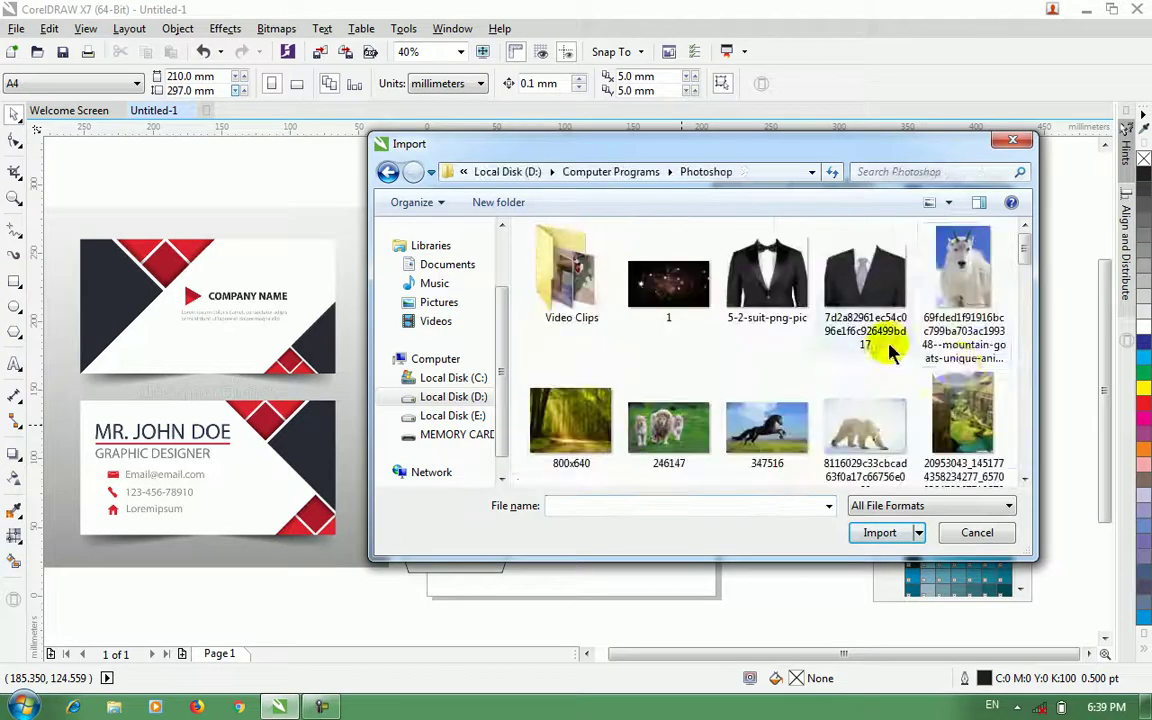
Step: Import the 800x640 forest image and place it so it overlaps the circle and the pentagon
{"action": "double_click", "coordinate": [599, 416]}
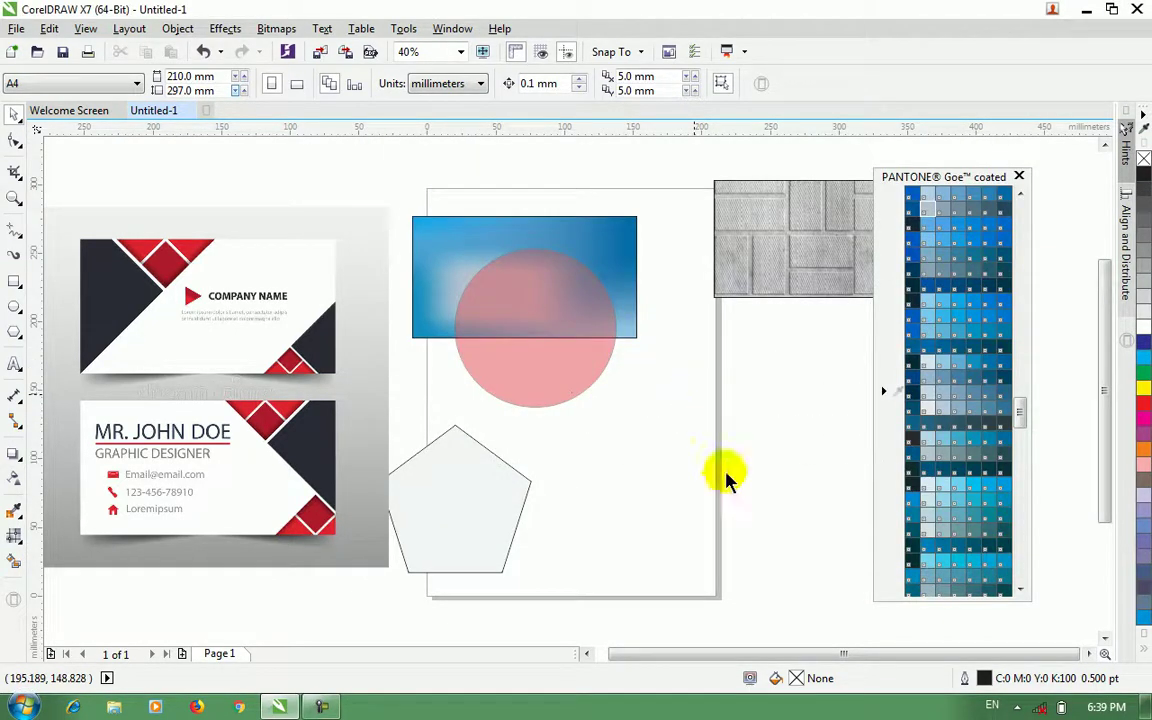
{"action": "left_click", "coordinate": [694, 395]}
{"action": "left_click_drag", "start_coordinate": [768, 440], "coordinate": [557, 369]}
Step: Apply a uniform transparency of 59 to the forest image
{"action": "left_click", "coordinate": [14, 476]}
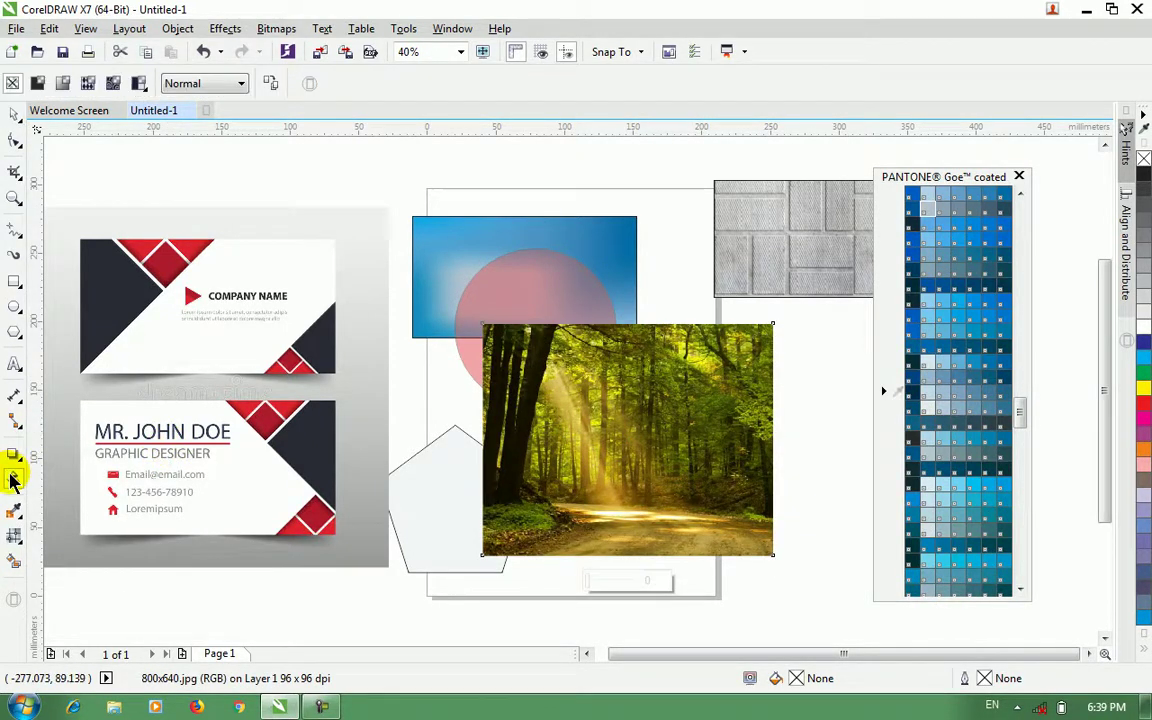
{"action": "left_click", "coordinate": [40, 86]}
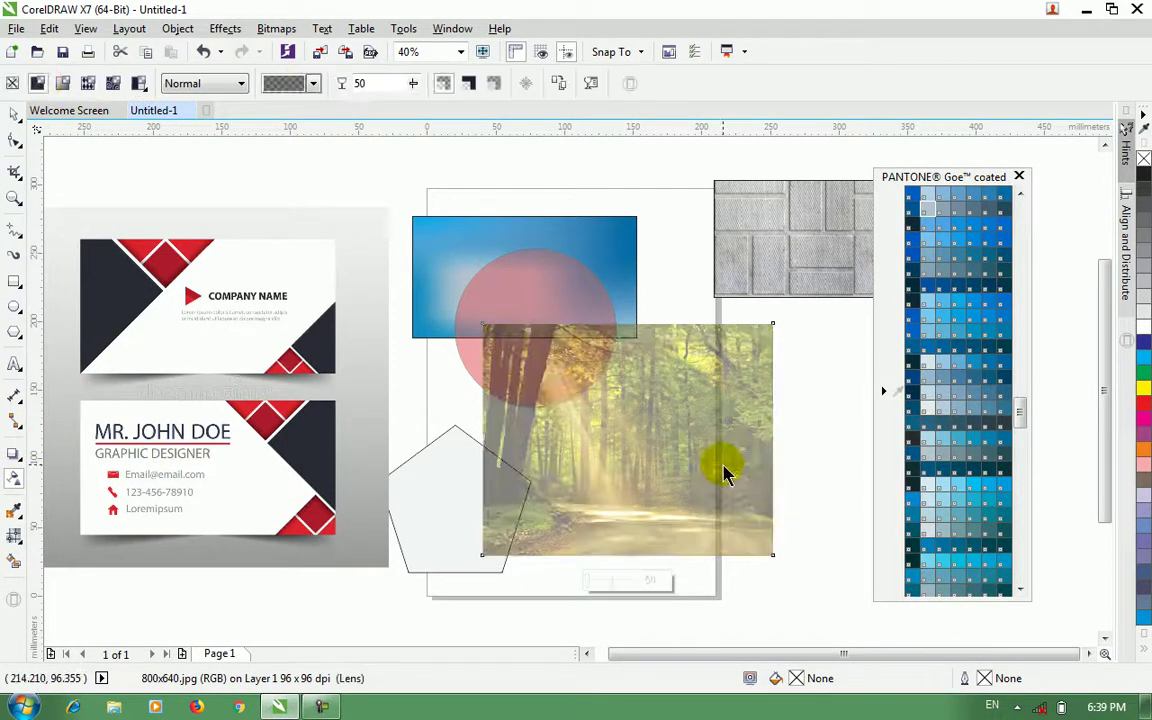
{"action": "left_click_drag", "start_coordinate": [417, 85], "coordinate": [449, 118]}
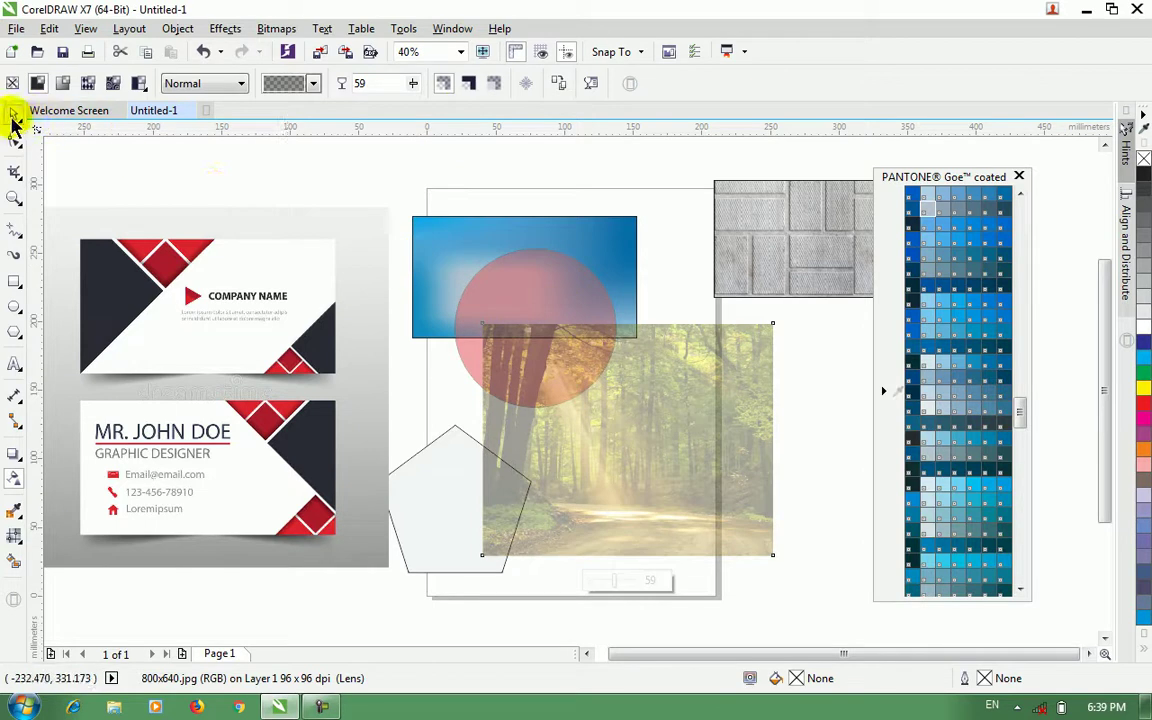
Step: Delete the forest image, the circle, the mesh-filled rectangle, the pentagon and the brick-patterned rectangle, keeping only the business card image
{"action": "left_click", "coordinate": [12, 115]}
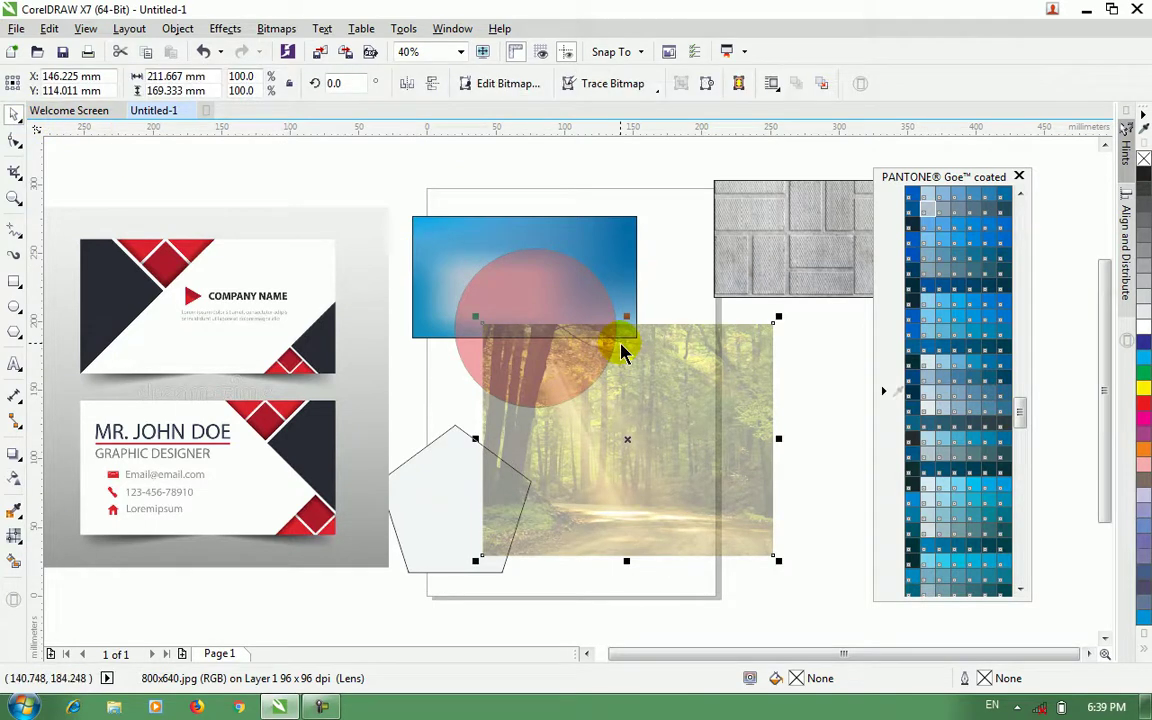
{"action": "key", "text": "Delete"}
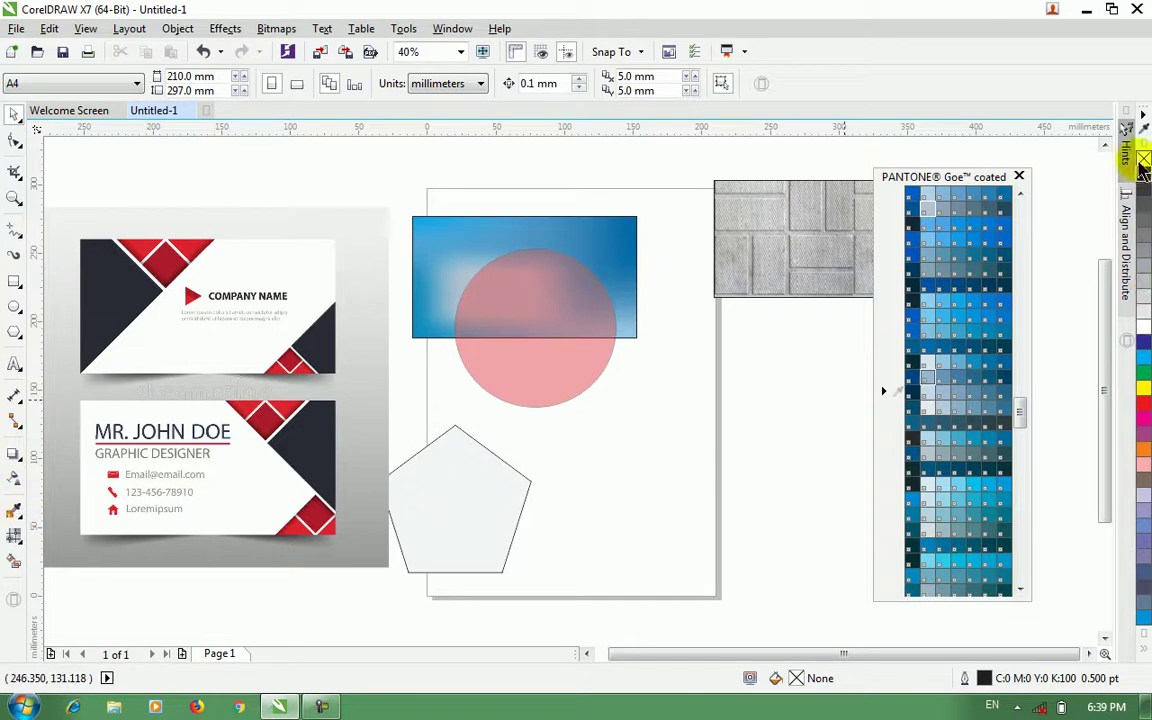
{"action": "left_click", "coordinate": [440, 29]}
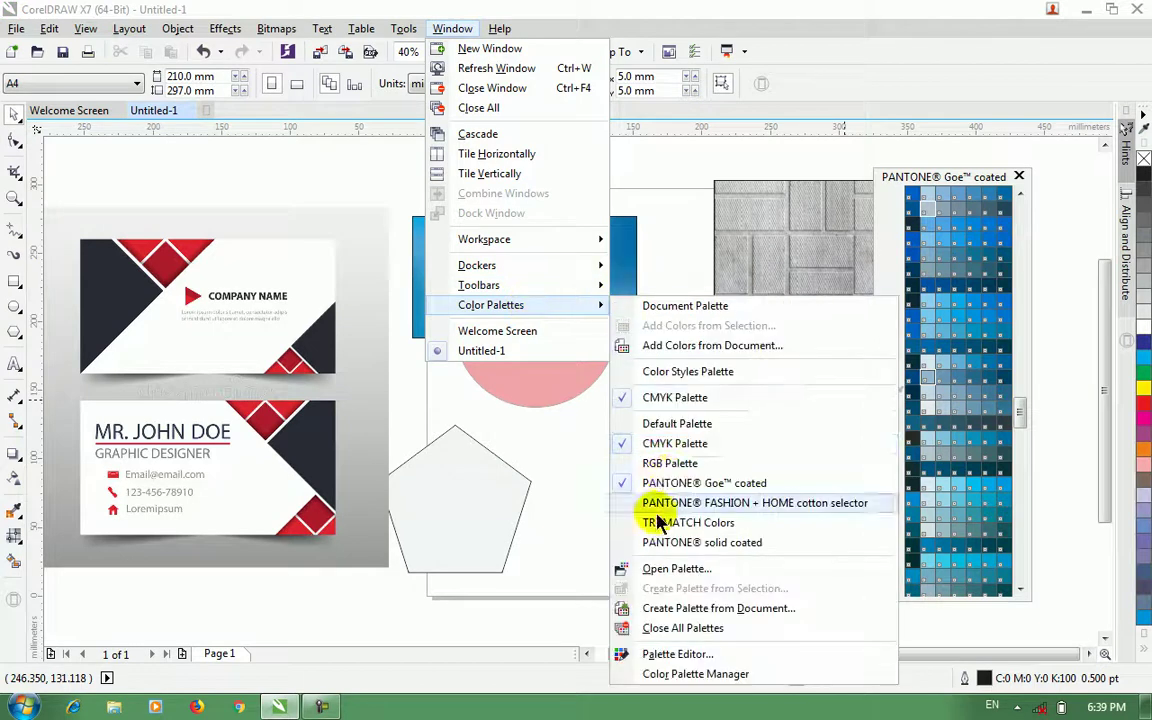
{"action": "left_click", "coordinate": [672, 236]}
{"action": "left_click", "coordinate": [540, 342]}
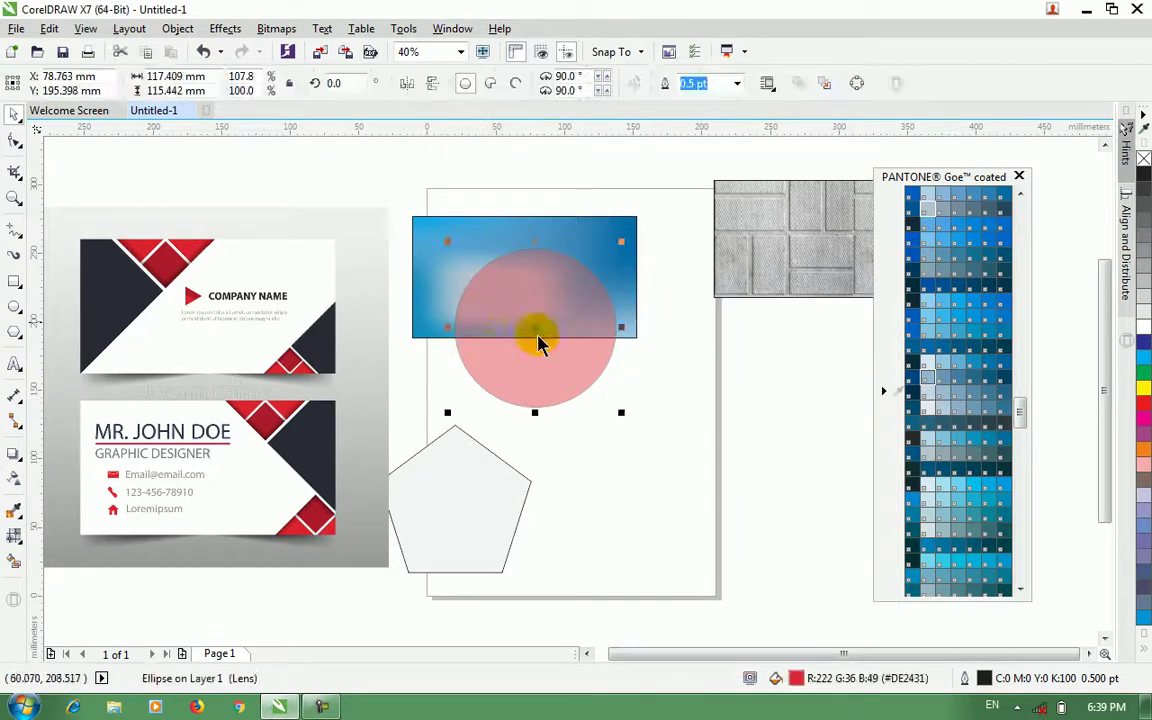
{"action": "key", "text": "Delete"}
{"action": "left_click", "coordinate": [500, 497]}
{"action": "key", "text": "Delete"}
{"action": "left_click", "coordinate": [818, 239]}
{"action": "key", "text": "Delete"}
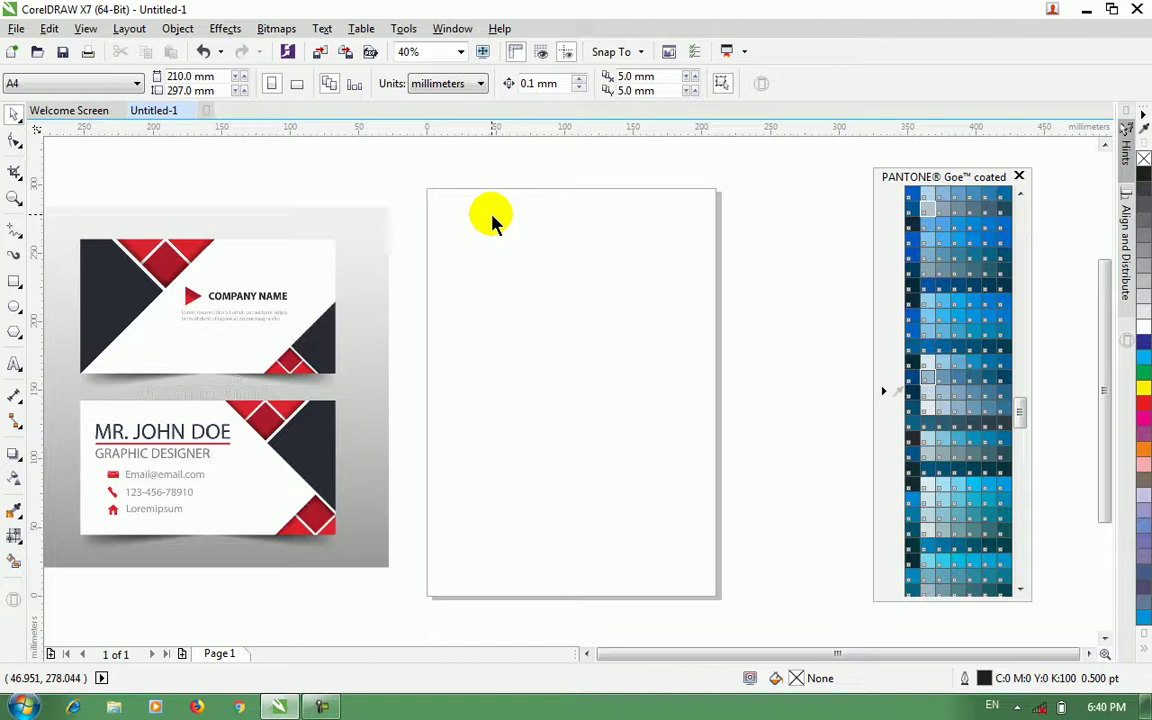
{"action": "left_click", "coordinate": [253, 338]}
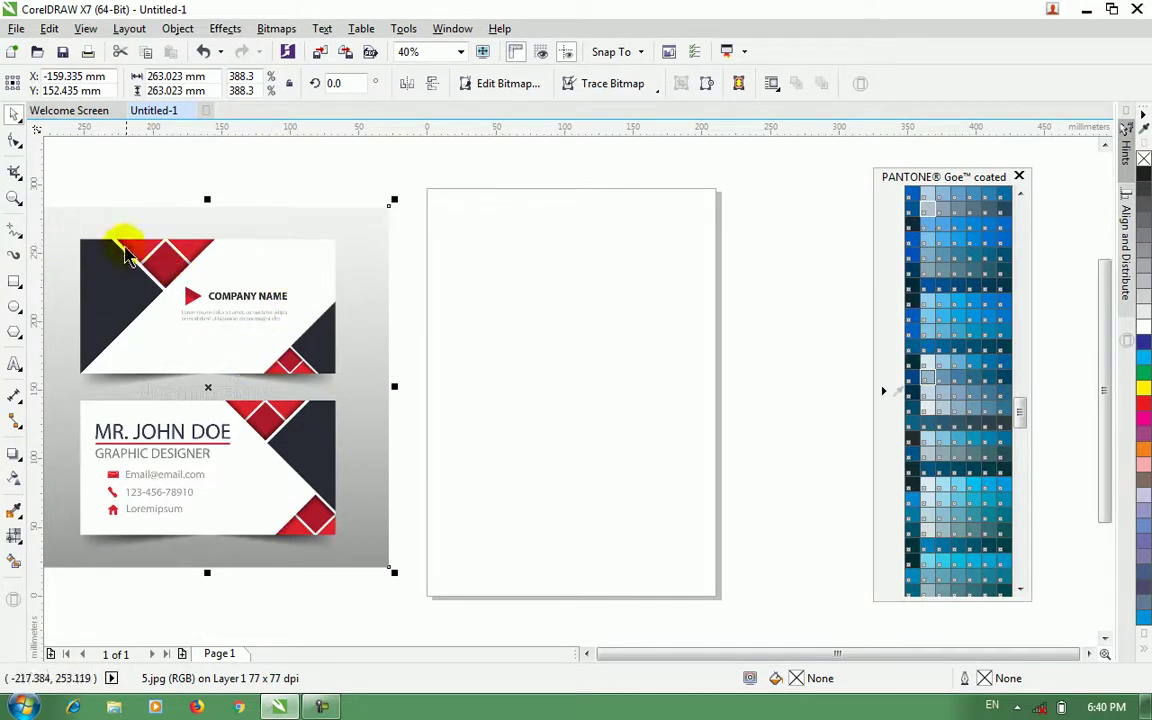
{"action": "left_click", "coordinate": [447, 330]}
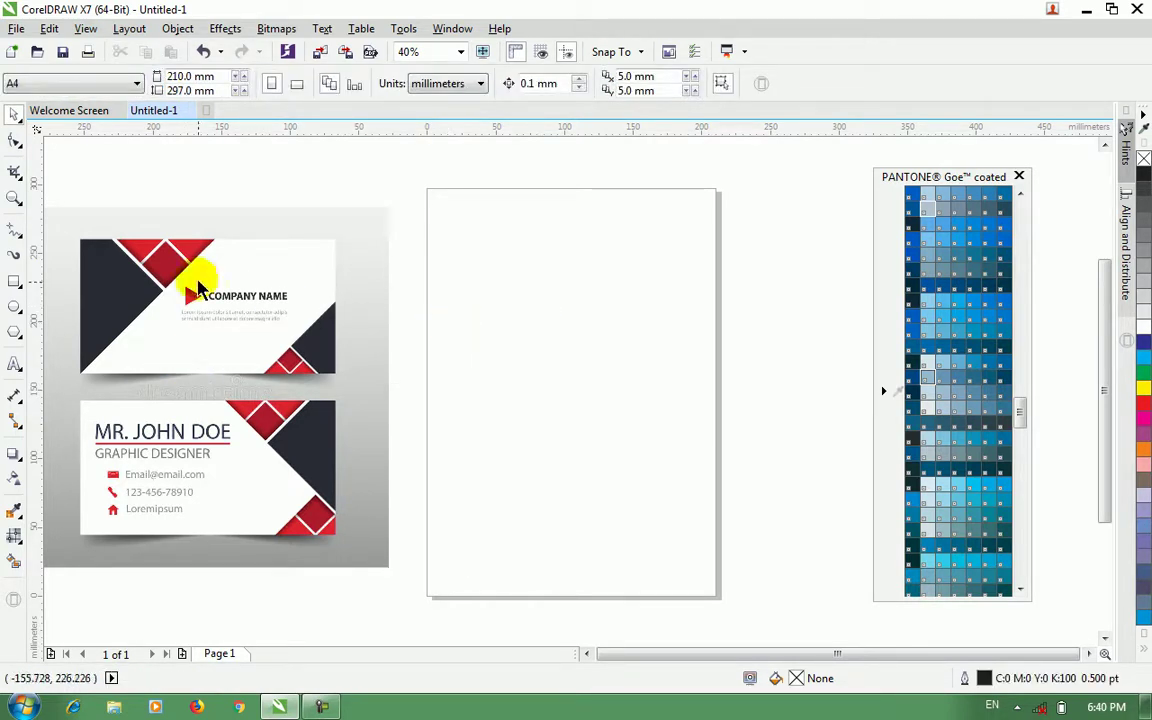
Step: Create a new document with centimeters as the unit, 8.7 cm wide and 5.4 cm high
{"action": "left_click", "coordinate": [13, 52]}
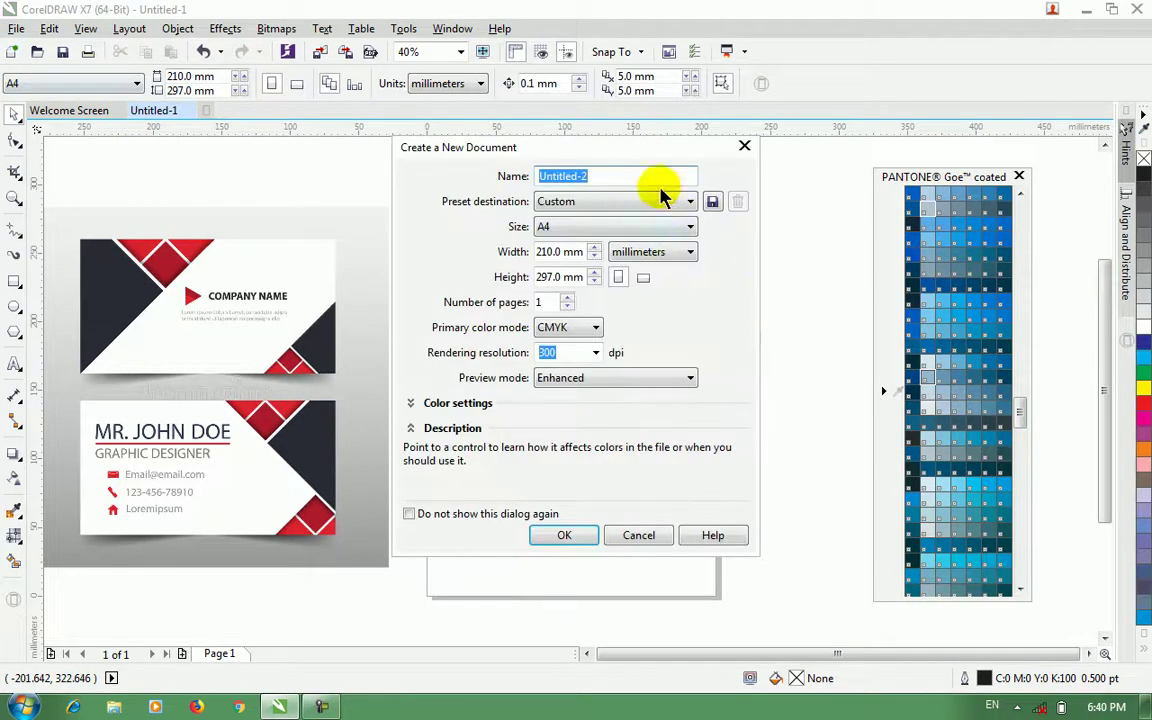
{"action": "left_click_drag", "start_coordinate": [670, 150], "coordinate": [686, 194]}
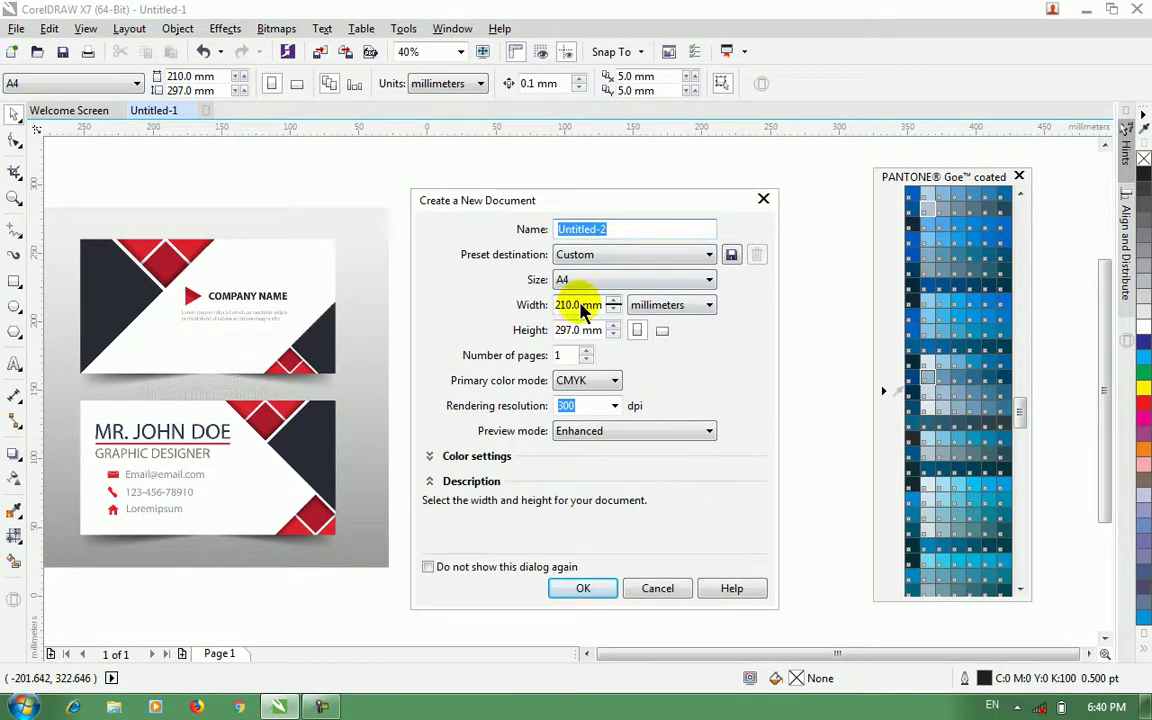
{"action": "left_click", "coordinate": [581, 308]}
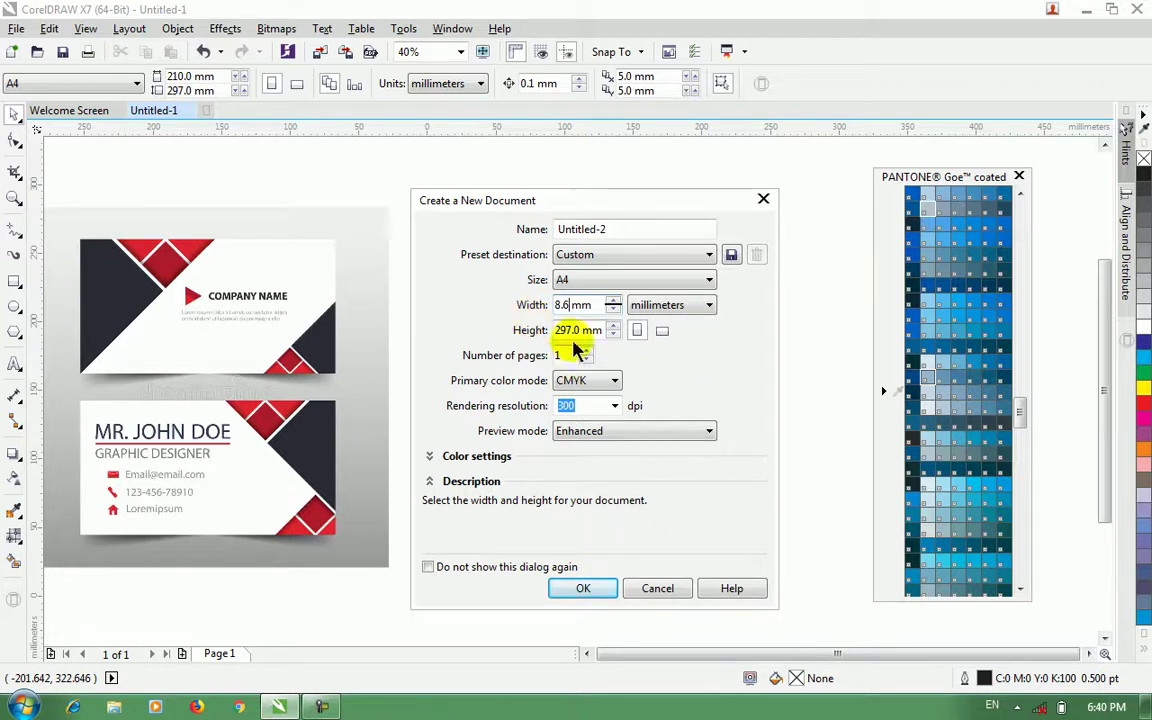
{"action": "left_click", "coordinate": [560, 330]}
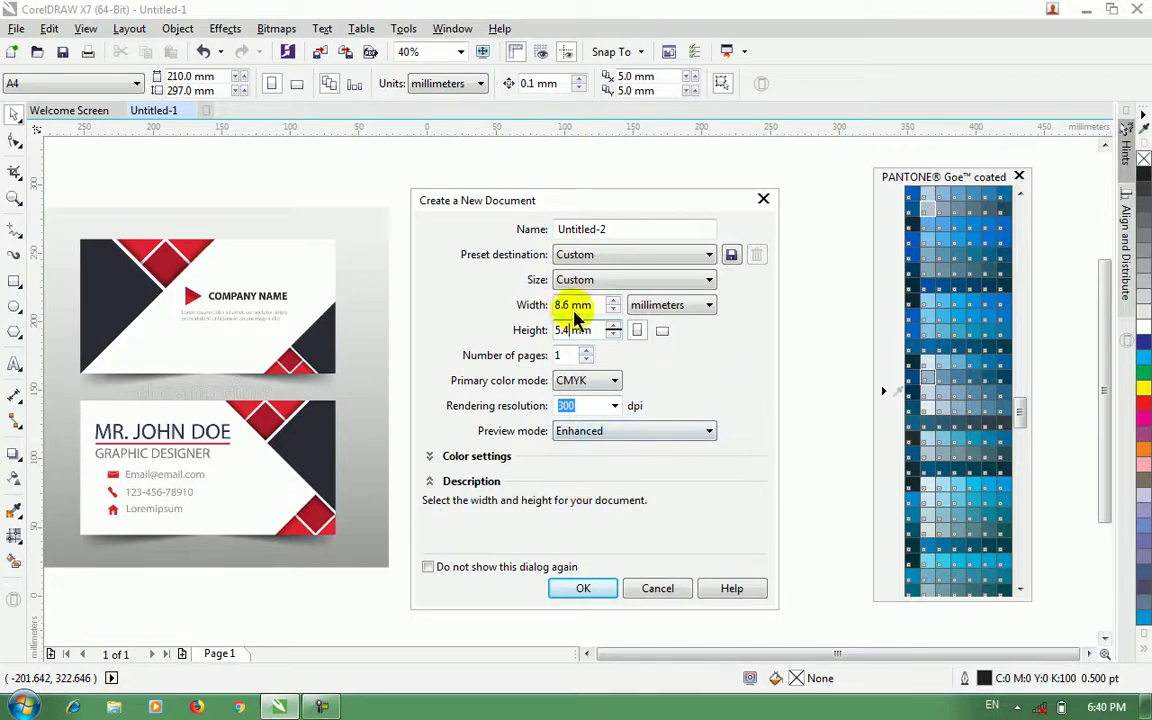
{"action": "left_click", "coordinate": [662, 306]}
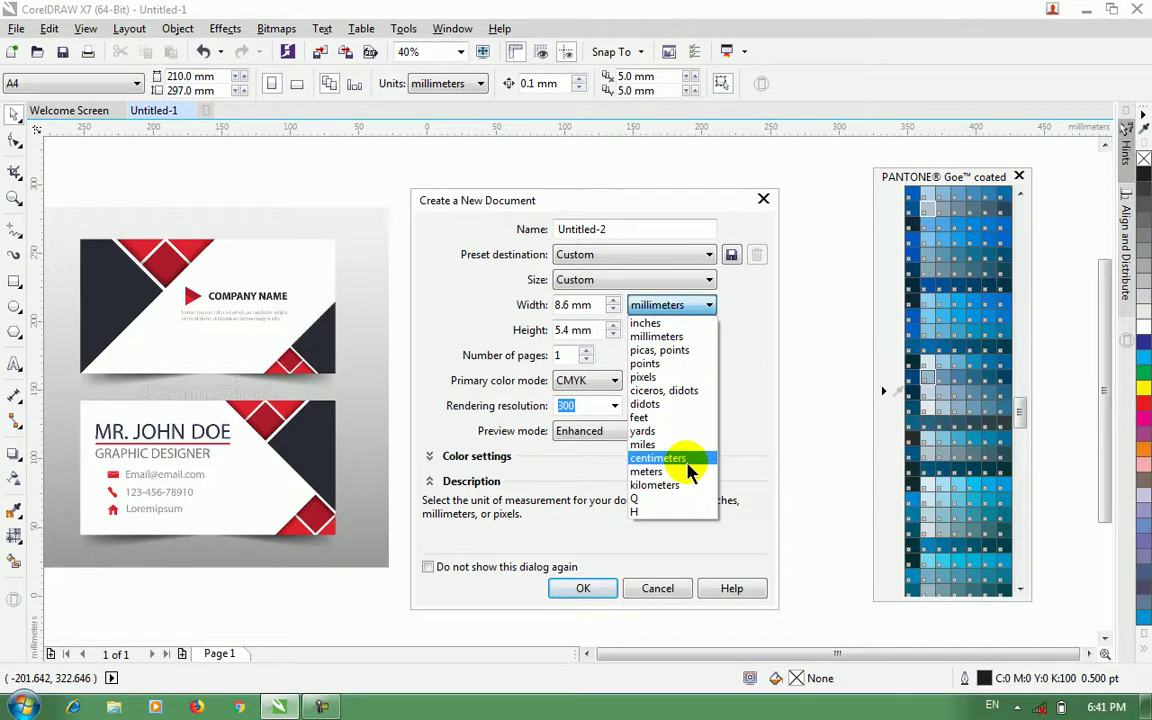
{"action": "left_click", "coordinate": [688, 460]}
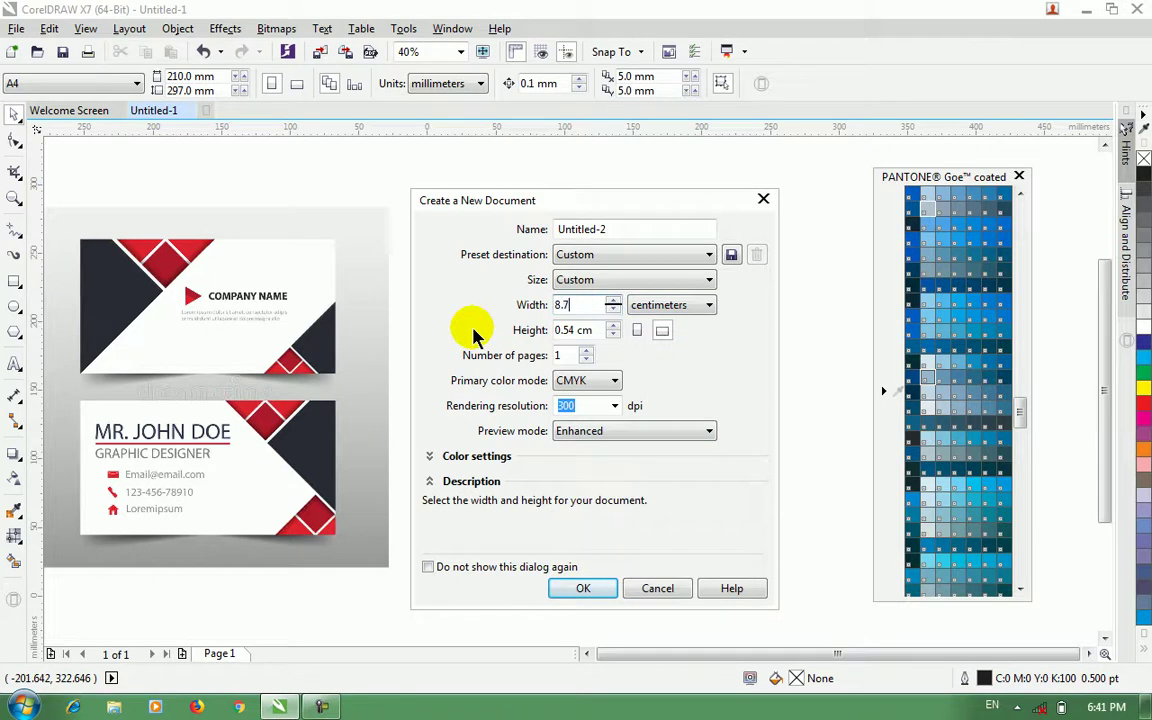
{"action": "key", "text": "Tab"}
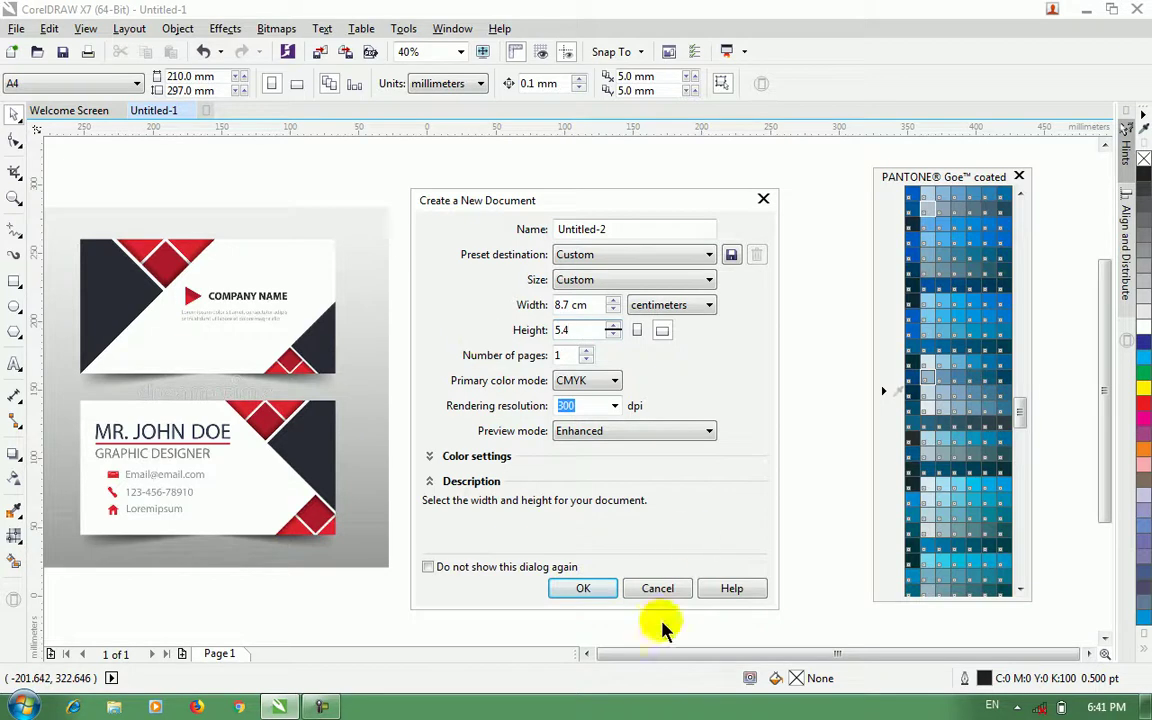
{"action": "left_click", "coordinate": [583, 588]}
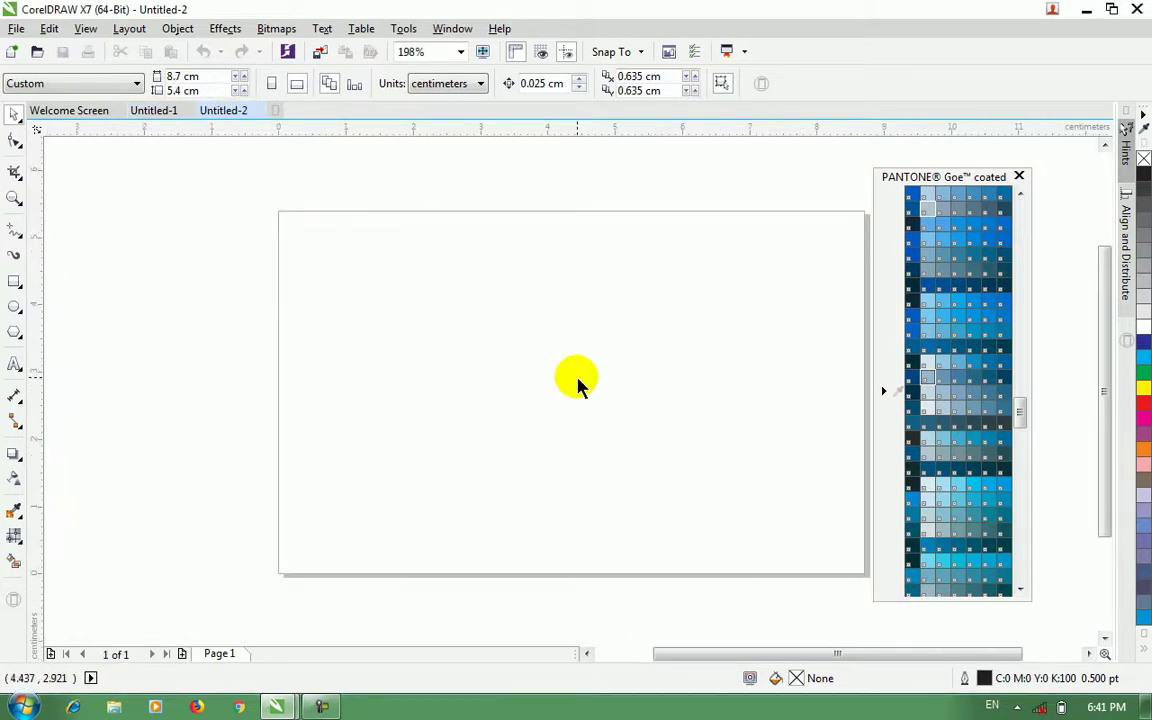
Step: Copy the business card image from Untitled-1 and paste it into the Untitled-2 document
{"action": "left_click", "coordinate": [158, 113]}
{"action": "left_click", "coordinate": [255, 372]}
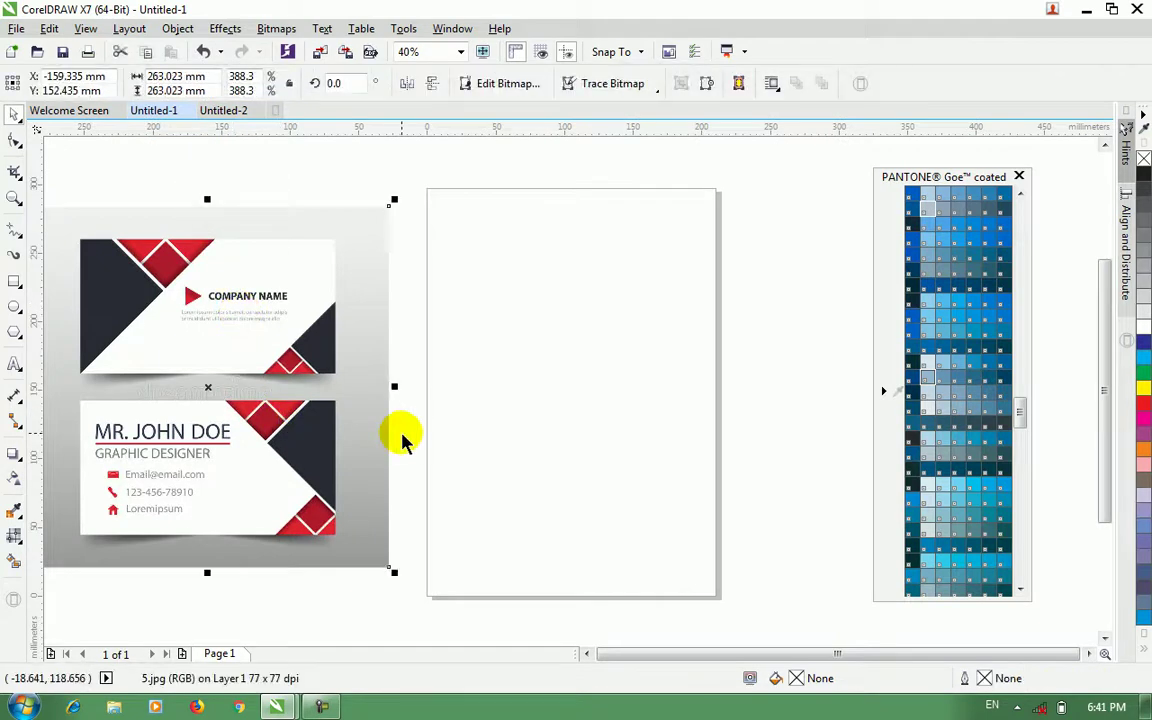
{"action": "left_click", "coordinate": [226, 112]}
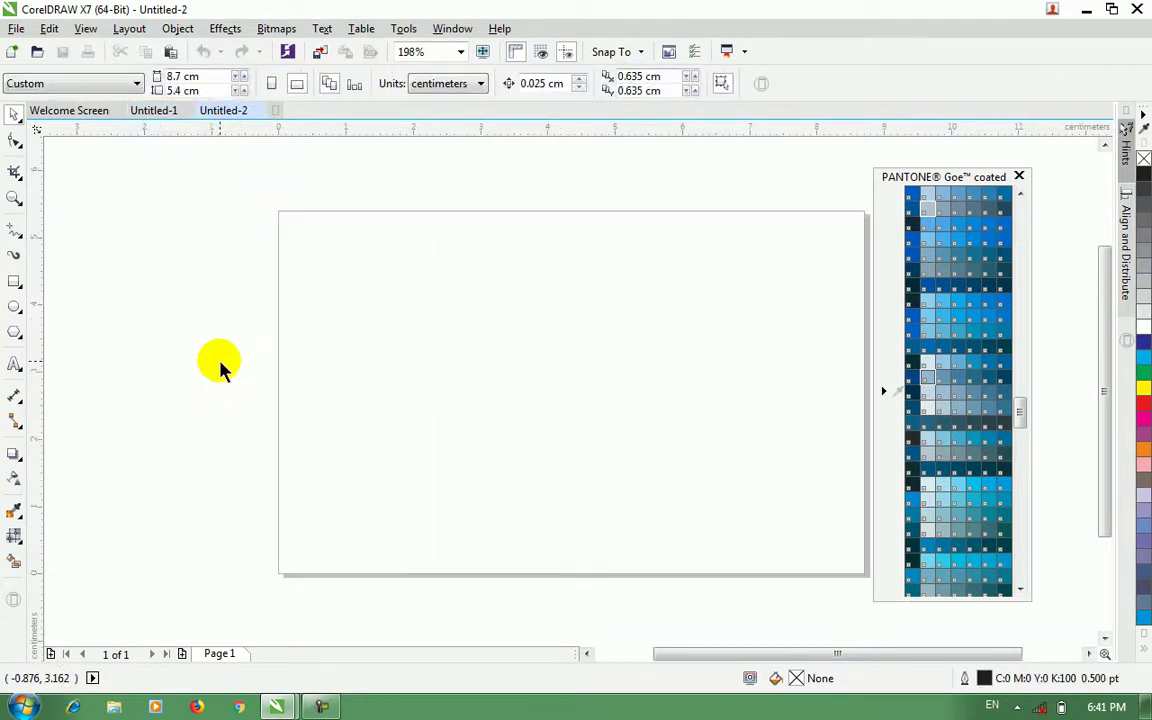
{"action": "key", "text": "ctrl+v"}
Step: Scale the pasted business card image down to about 4.48 cm square and move it closer to the page
{"action": "key", "text": "shift+F2"}
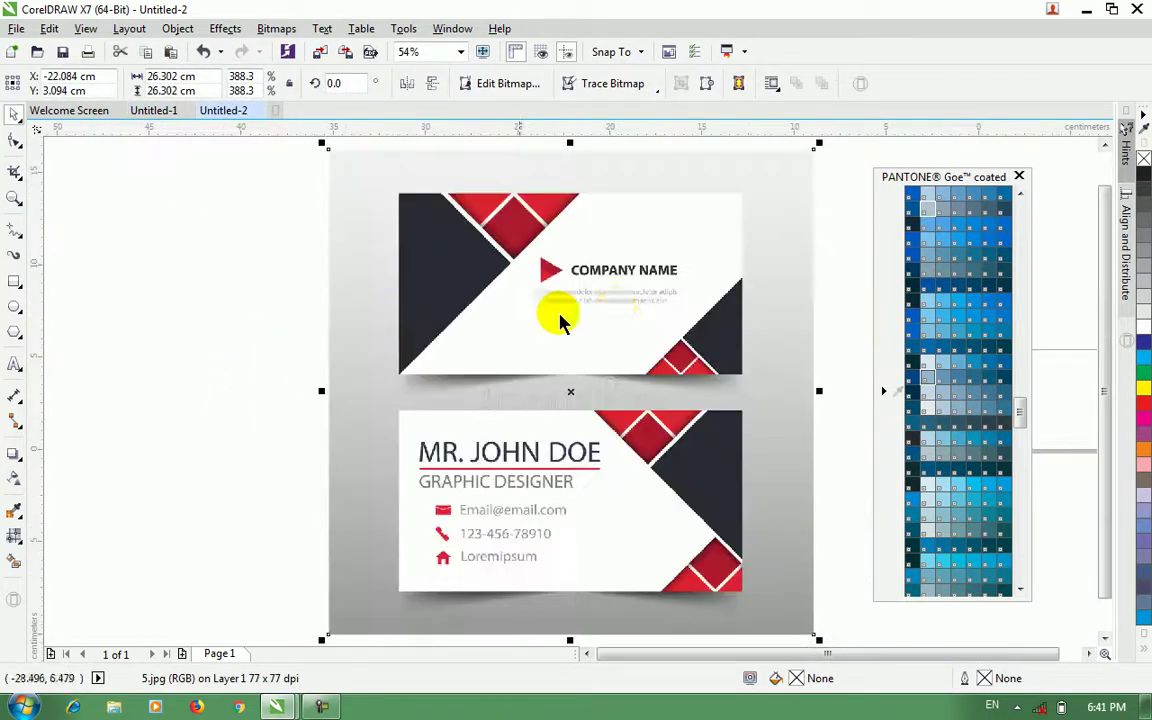
{"action": "left_click_drag", "start_coordinate": [820, 150], "coordinate": [558, 420]}
{"action": "left_click_drag", "start_coordinate": [530, 510], "coordinate": [692, 411]}
{"action": "left_click_drag", "start_coordinate": [720, 296], "coordinate": [573, 443]}
{"action": "left_click_drag", "start_coordinate": [540, 475], "coordinate": [779, 428]}
Step: Shrink the business card image to about 1.78 cm square and move it just beside the page's left edge
{"action": "key", "text": "shift+F4"}
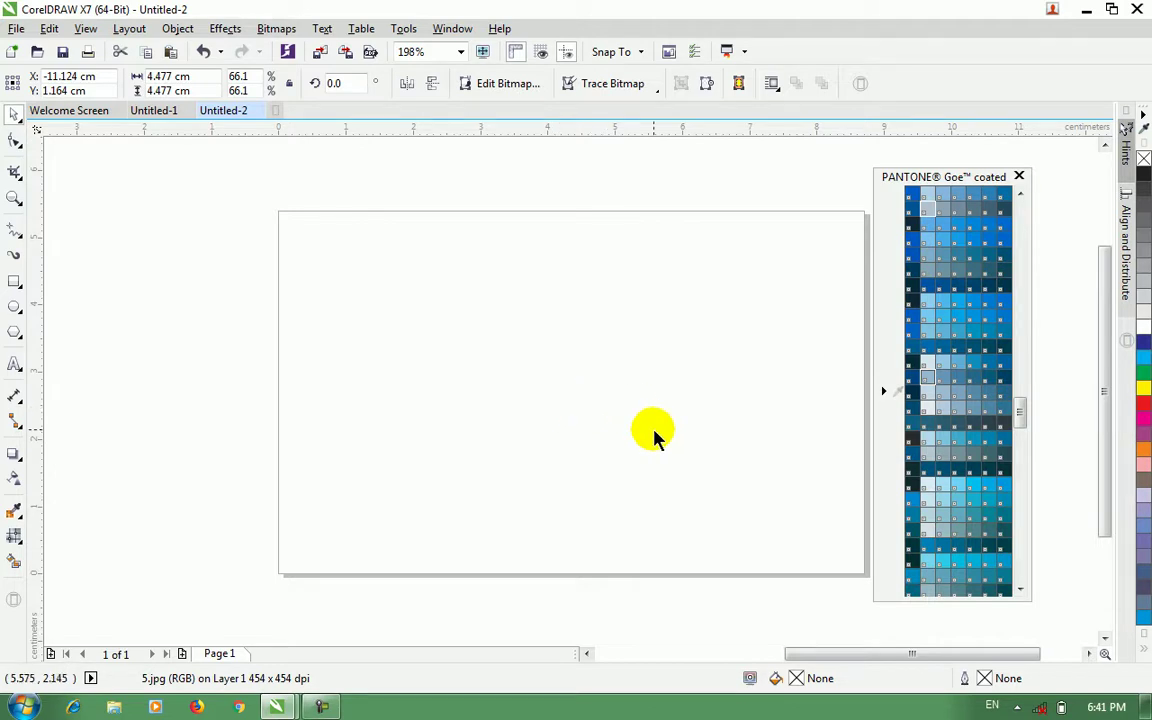
{"action": "key", "text": "shift+F2"}
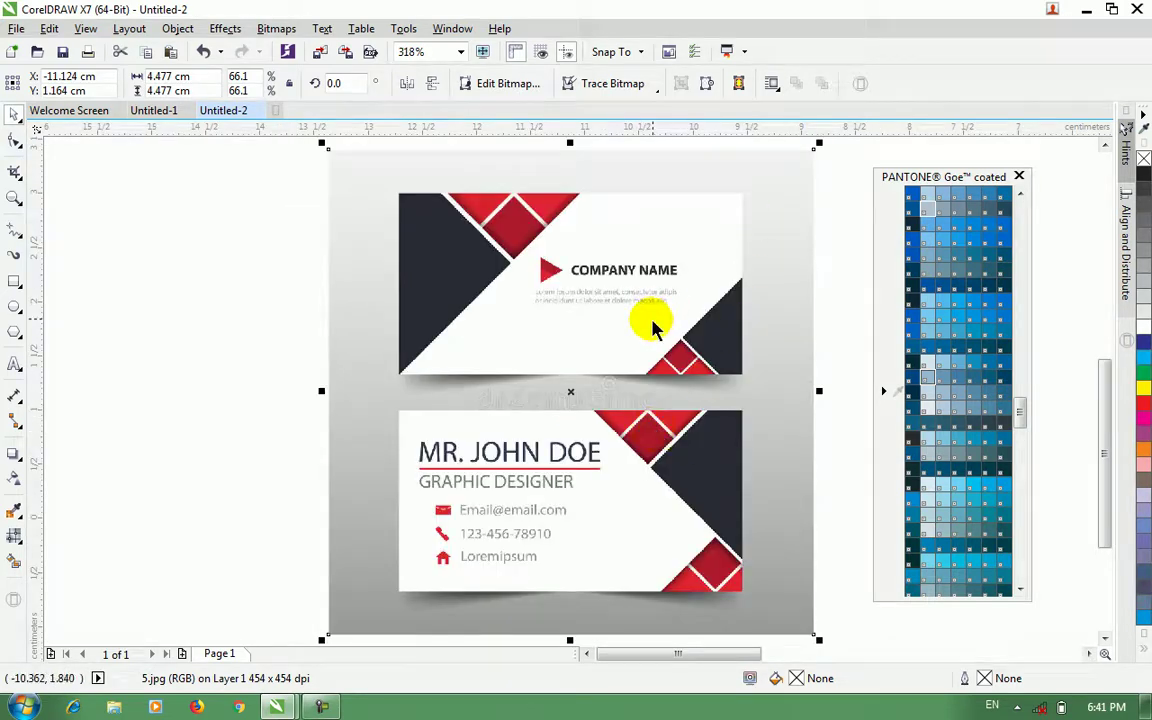
{"action": "left_click_drag", "start_coordinate": [652, 328], "coordinate": [523, 395]}
{"action": "left_click_drag", "start_coordinate": [689, 213], "coordinate": [424, 570]}
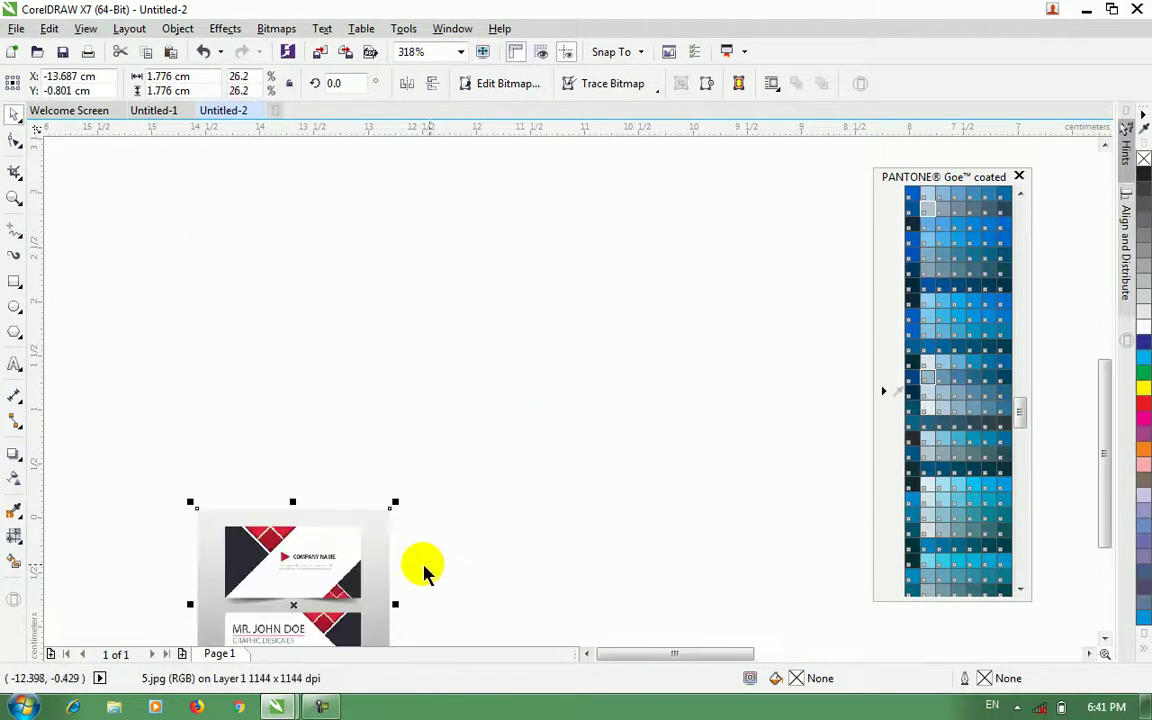
{"action": "left_click_drag", "start_coordinate": [342, 553], "coordinate": [730, 357]}
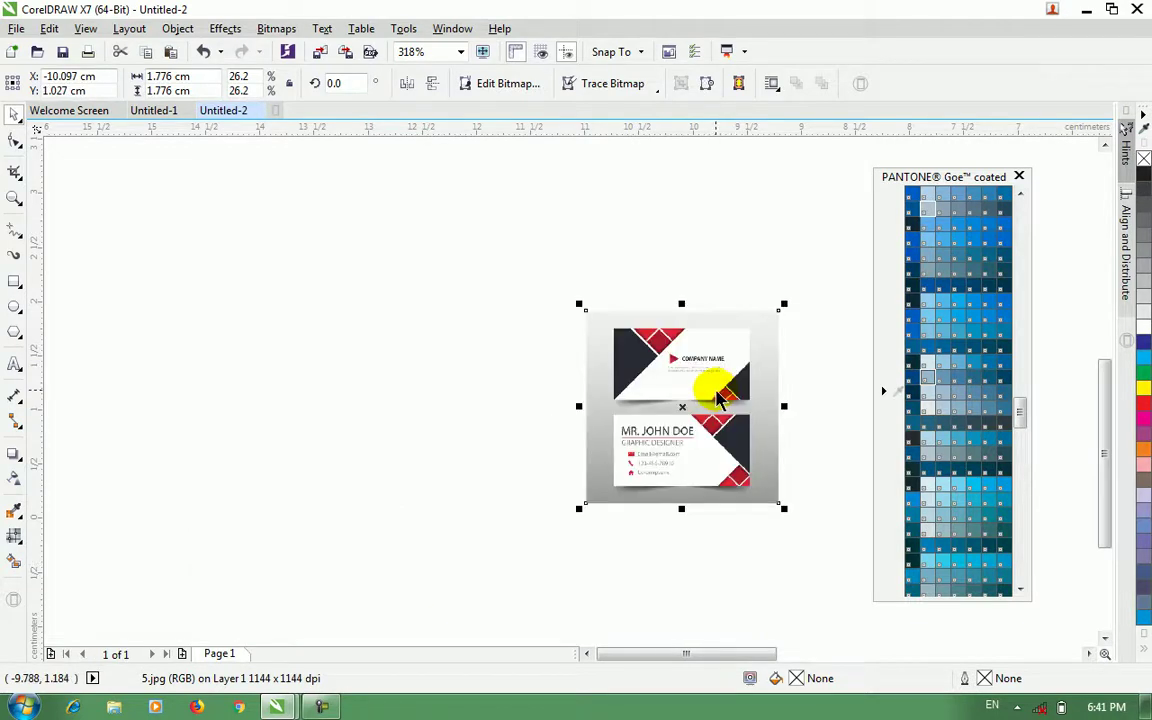
{"action": "key", "text": "F3"}
{"action": "scroll", "coordinate": [640, 410], "scroll_direction": "down", "scroll_amount": 3}
{"action": "left_click_drag", "start_coordinate": [129, 447], "coordinate": [420, 404]}
Step: Enlarge the business card image to nearly the page's height, position it against the page's left edge, and deselect it
{"action": "key", "text": "shift+F4"}
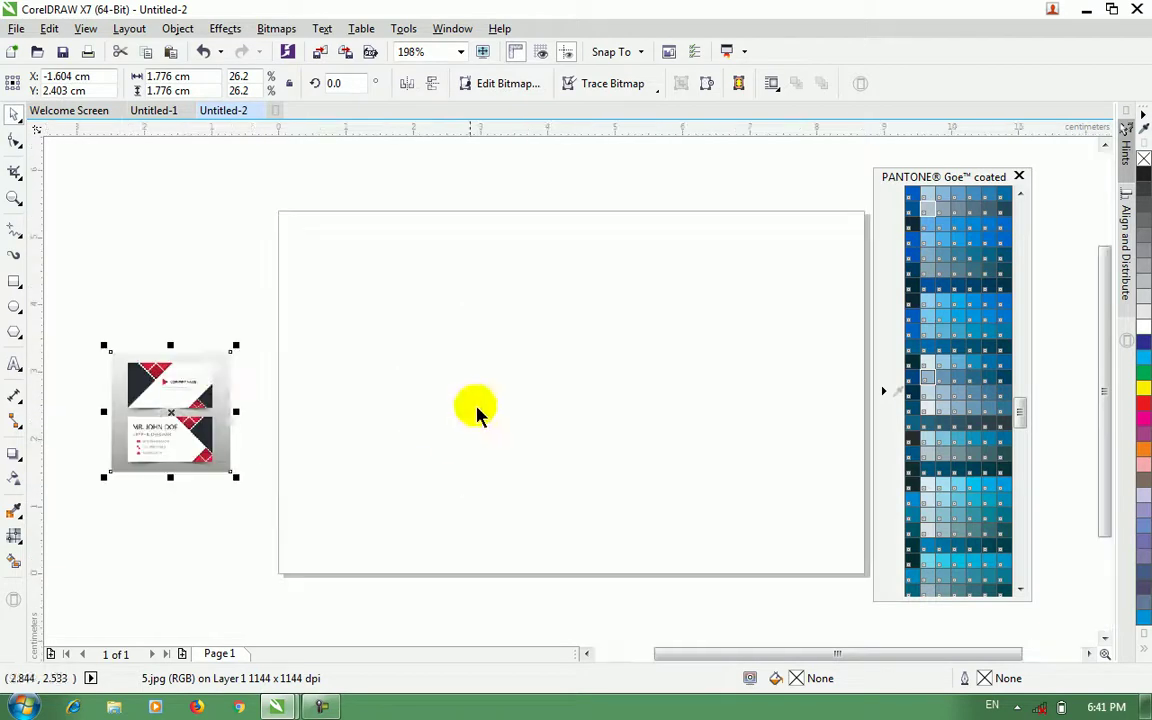
{"action": "left_click_drag", "start_coordinate": [103, 347], "coordinate": [87, 195]}
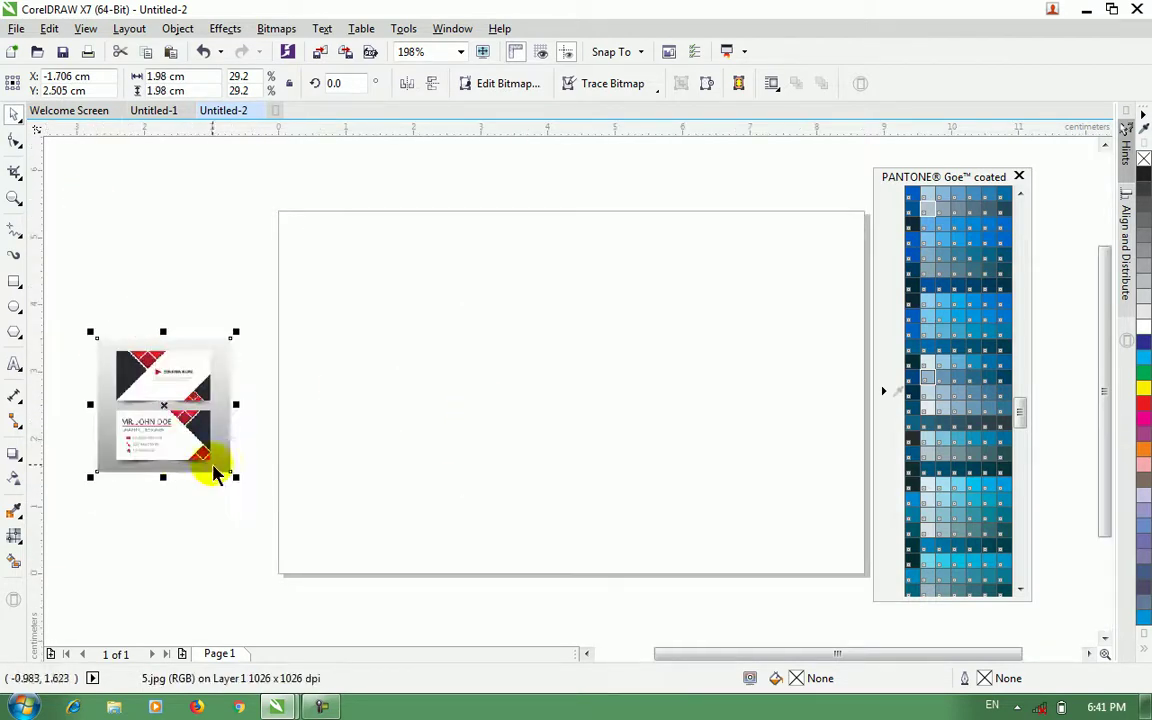
{"action": "left_click_drag", "start_coordinate": [237, 480], "coordinate": [420, 640]}
{"action": "left_click_drag", "start_coordinate": [309, 466], "coordinate": [195, 352]}
{"action": "left_click", "coordinate": [355, 385]}
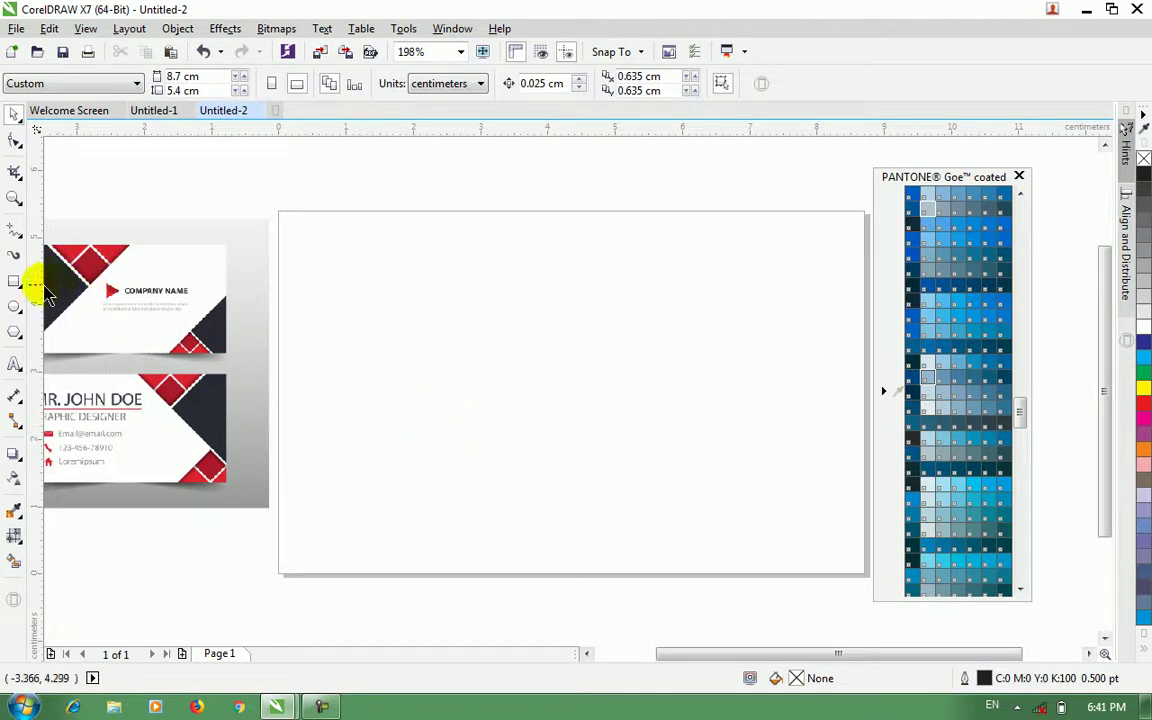
Step: Draw a rectangle about 5.45 × 3.35 cm in the middle of the page and deselect it
{"action": "left_click", "coordinate": [14, 281]}
{"action": "left_click_drag", "start_coordinate": [373, 283], "coordinate": [740, 512]}
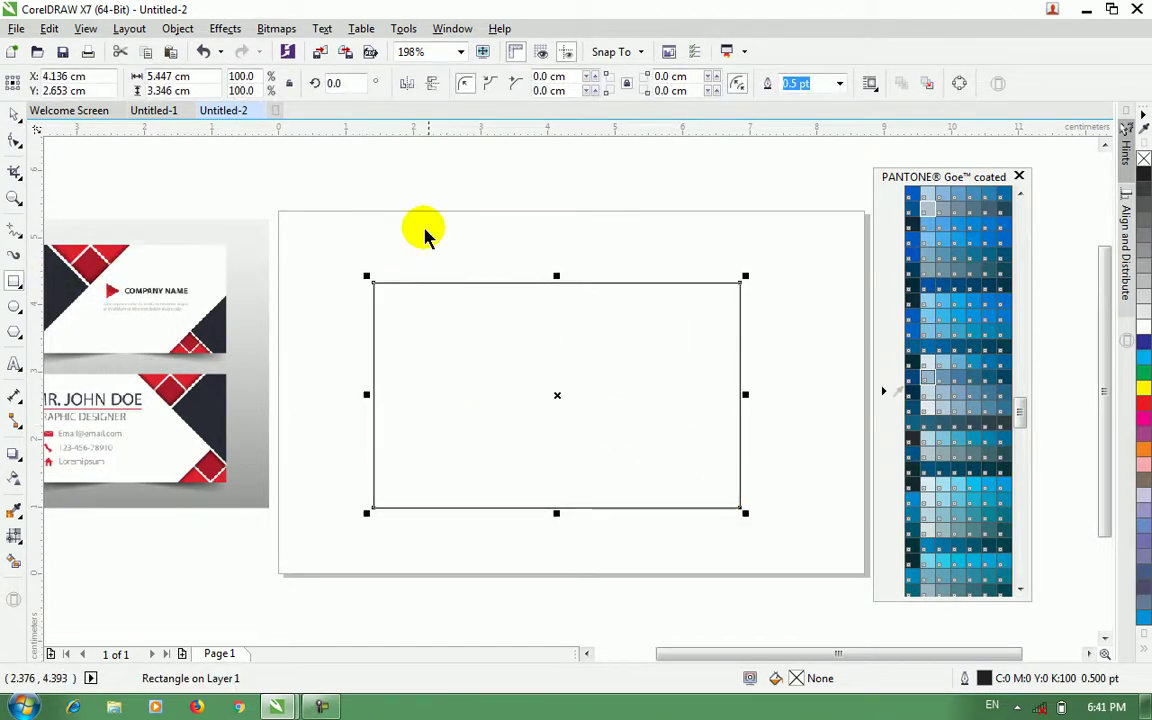
{"action": "left_click", "coordinate": [12, 120]}
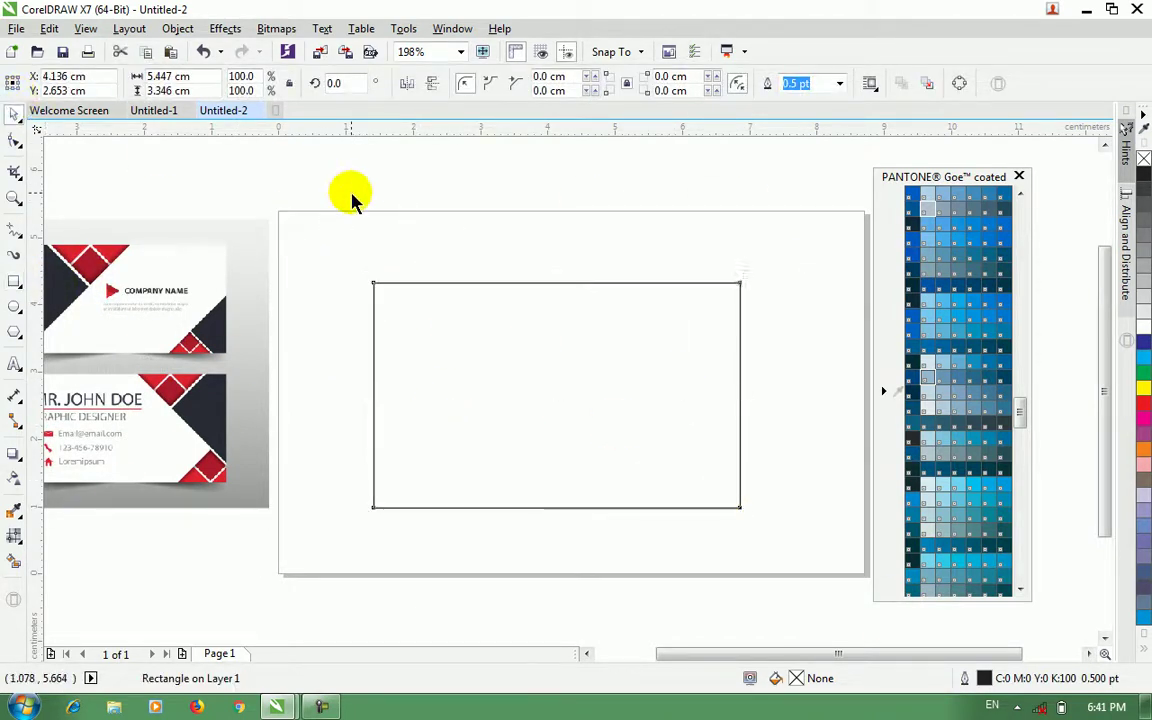
{"action": "left_click", "coordinate": [352, 198]}
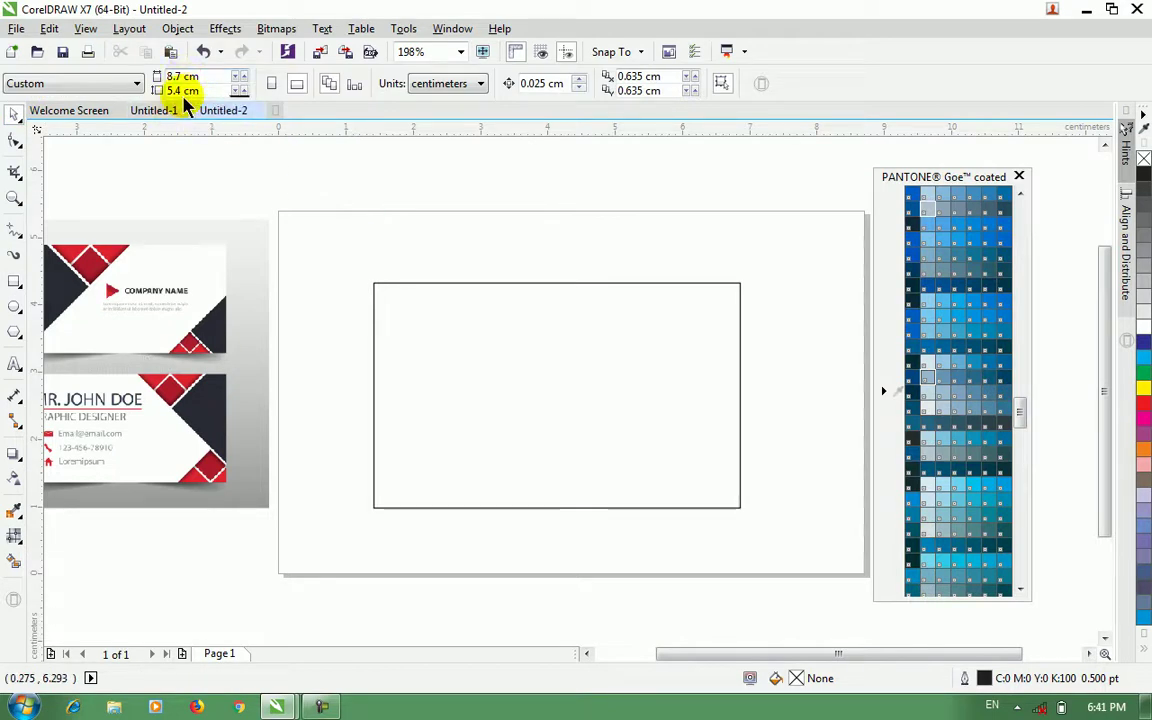
Step: Set the rectangle's size to 8.7 cm wide and 5.4 cm high
{"action": "left_click", "coordinate": [489, 367]}
{"action": "left_click", "coordinate": [180, 77]}
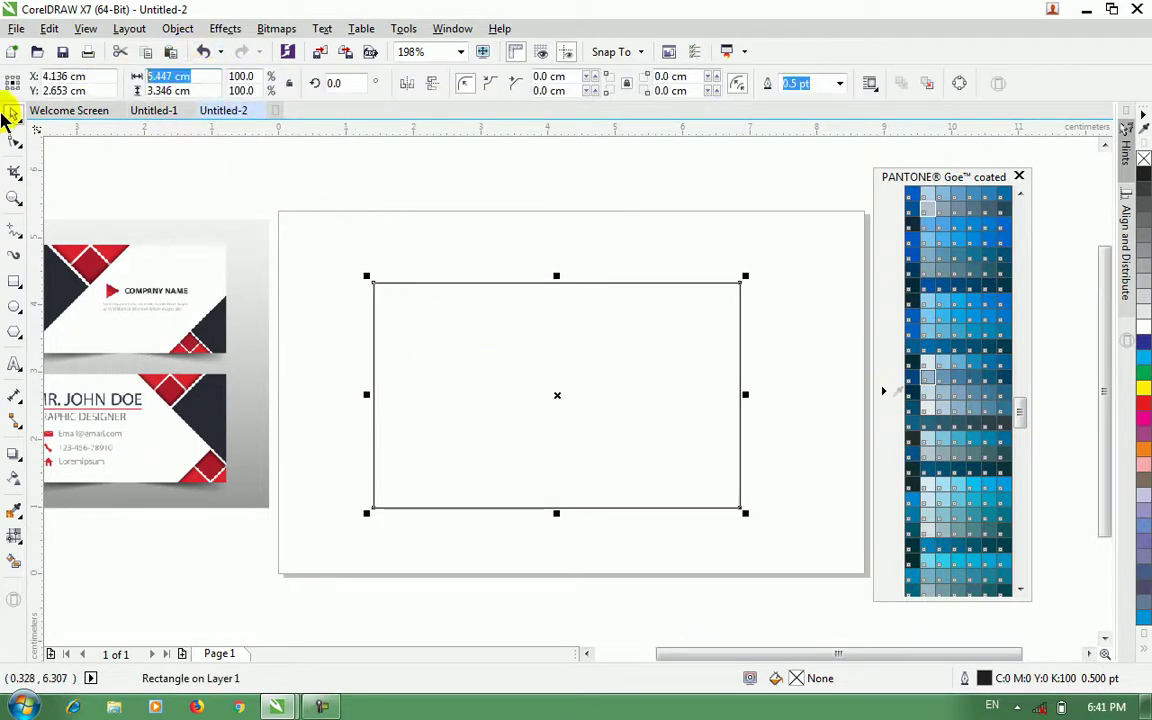
{"action": "type", "text": "8.7"}
{"action": "key", "text": "Return"}
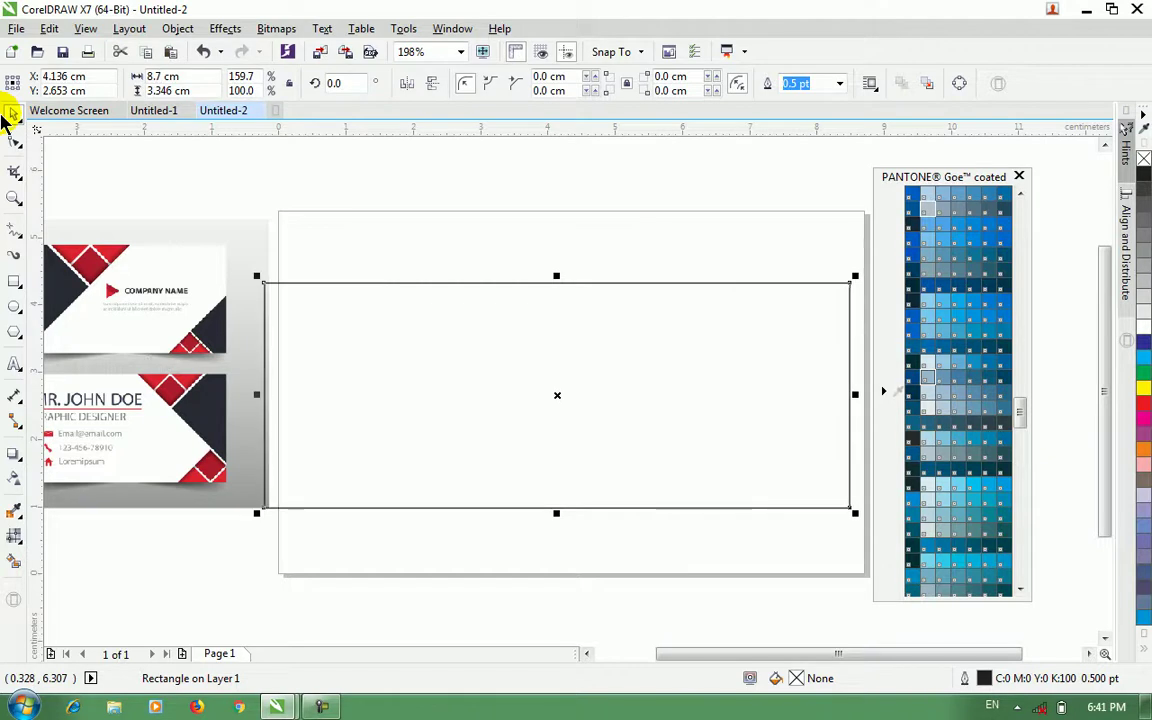
{"action": "left_click", "coordinate": [175, 91]}
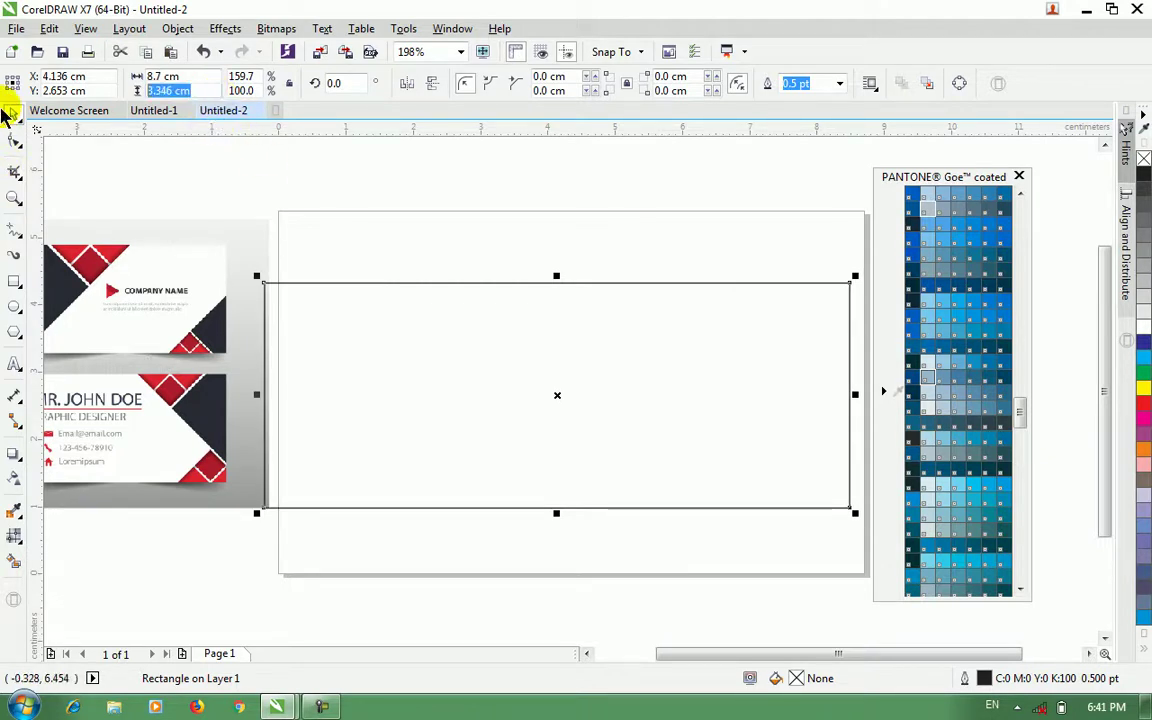
{"action": "type", "text": "5.4"}
{"action": "key", "text": "Return"}
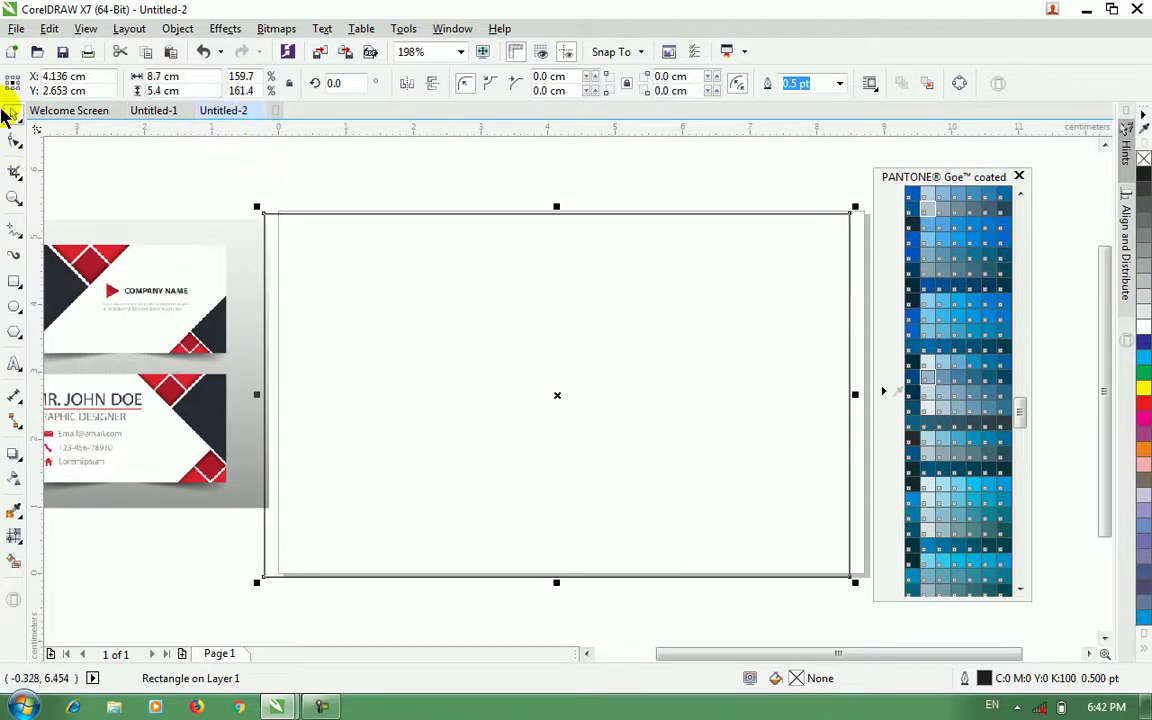
Step: Center the rectangle to the page and deselect it
{"action": "left_click", "coordinate": [177, 28]}
{"action": "mouse_move", "coordinate": [250, 237]}
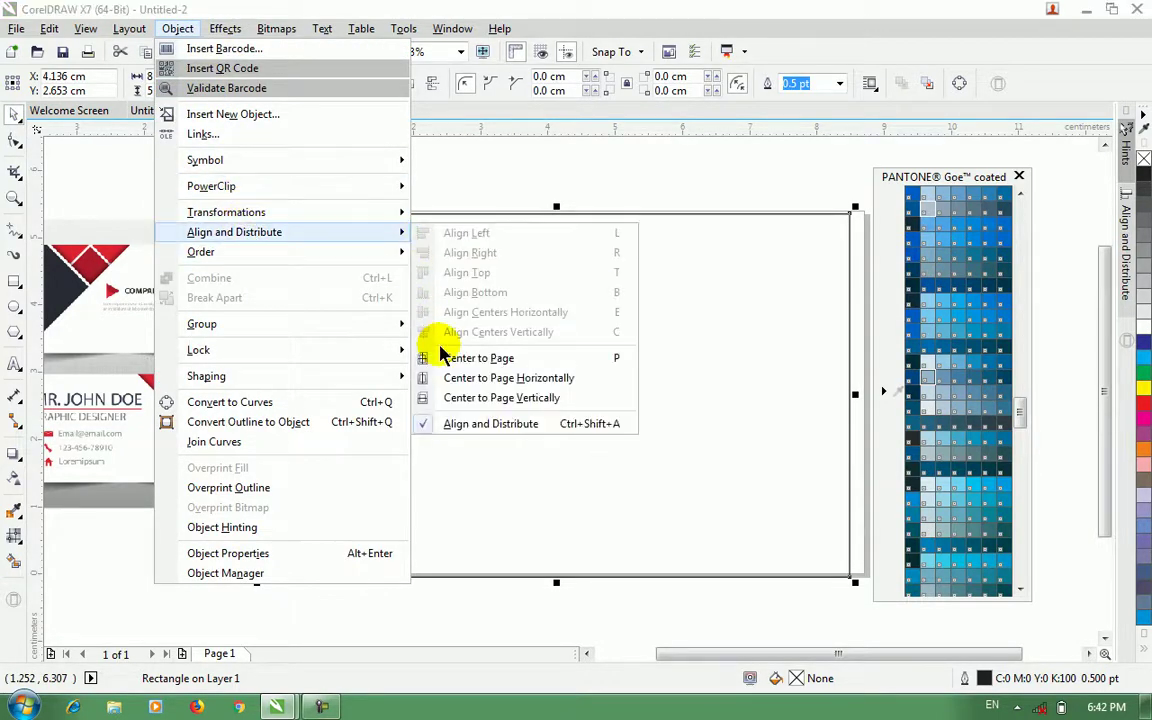
{"action": "left_click", "coordinate": [458, 357]}
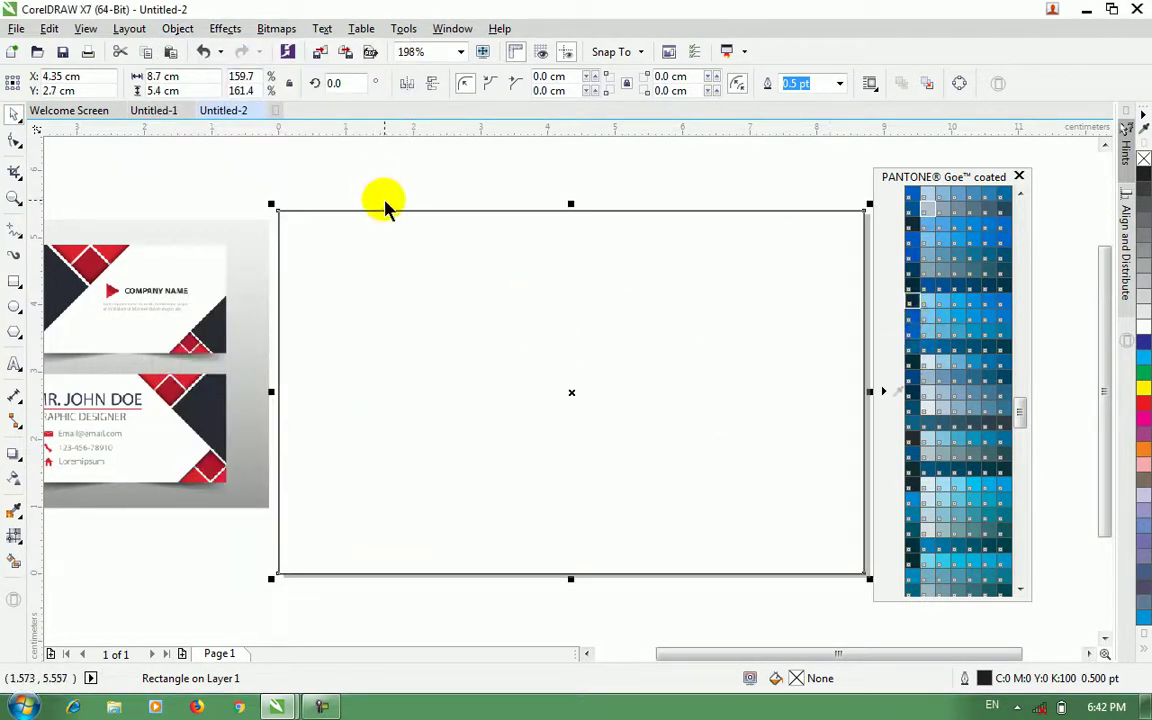
{"action": "left_click", "coordinate": [214, 185]}
Step: Move the business card image down over the page's lower-left corner, shrink it slightly, and deselect it
{"action": "left_click", "coordinate": [180, 265]}
{"action": "left_click_drag", "start_coordinate": [180, 265], "coordinate": [221, 266]}
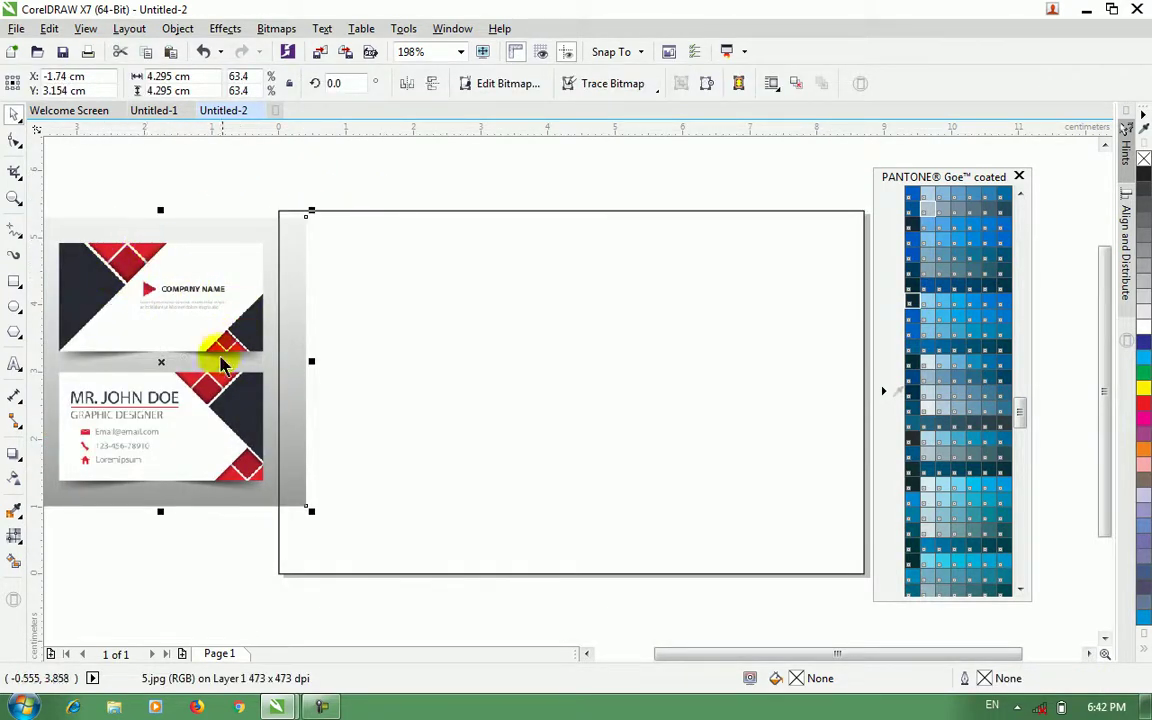
{"action": "left_click_drag", "start_coordinate": [202, 291], "coordinate": [221, 581]}
{"action": "left_click", "coordinate": [178, 190]}
{"action": "left_click_drag", "start_coordinate": [87, 510], "coordinate": [92, 478]}
{"action": "left_click", "coordinate": [157, 318]}
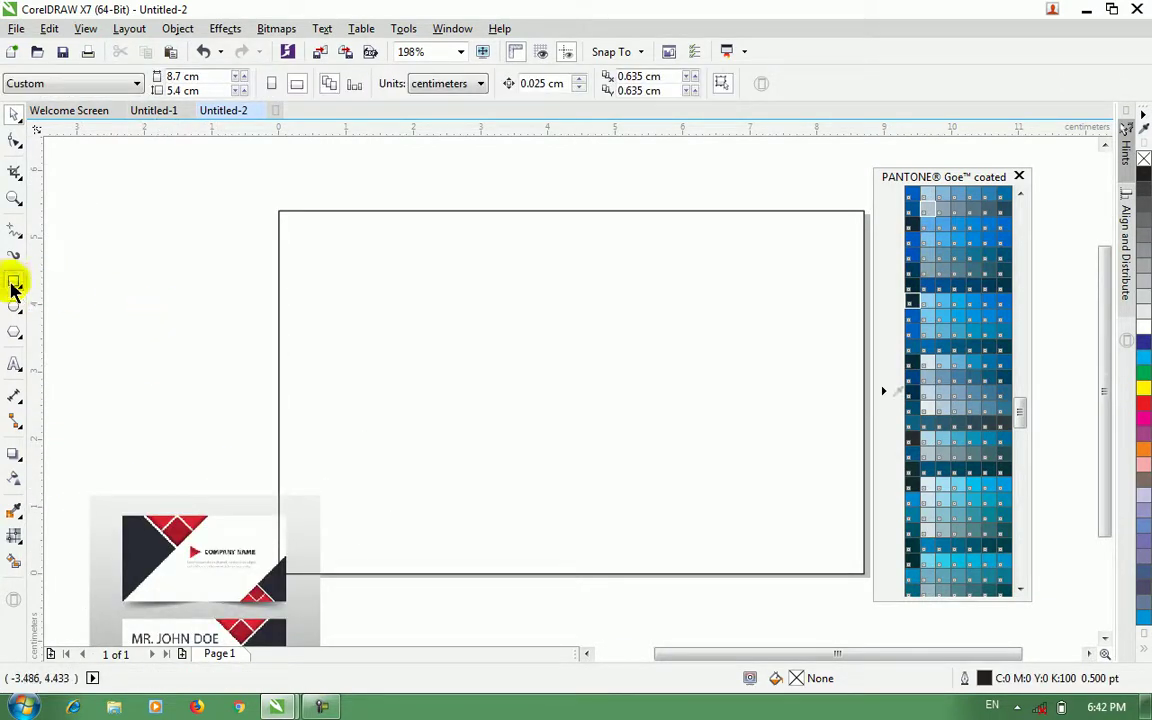
Step: Draw a rectangle about 3.64 × 2.72 cm over the page's upper-left corner and fill it with the dark navy sampled from the card image
{"action": "left_click", "coordinate": [14, 281]}
{"action": "left_click_drag", "start_coordinate": [204, 180], "coordinate": [450, 362]}
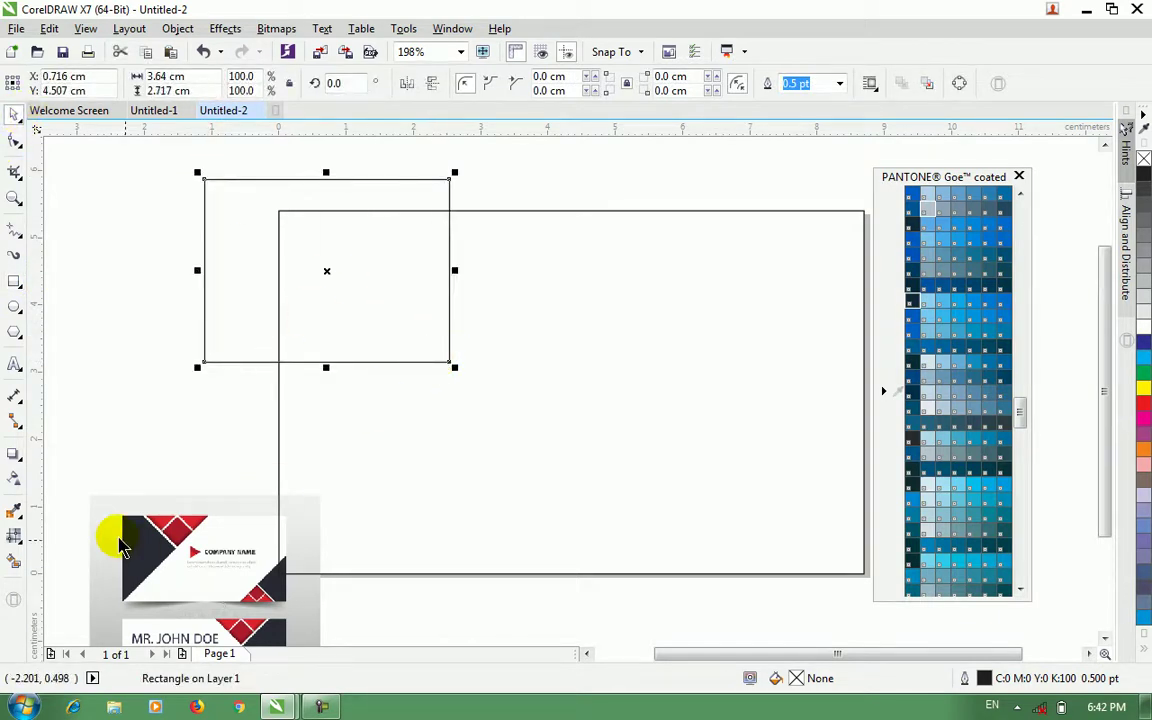
{"action": "left_click", "coordinate": [14, 515]}
{"action": "left_click", "coordinate": [70, 509]}
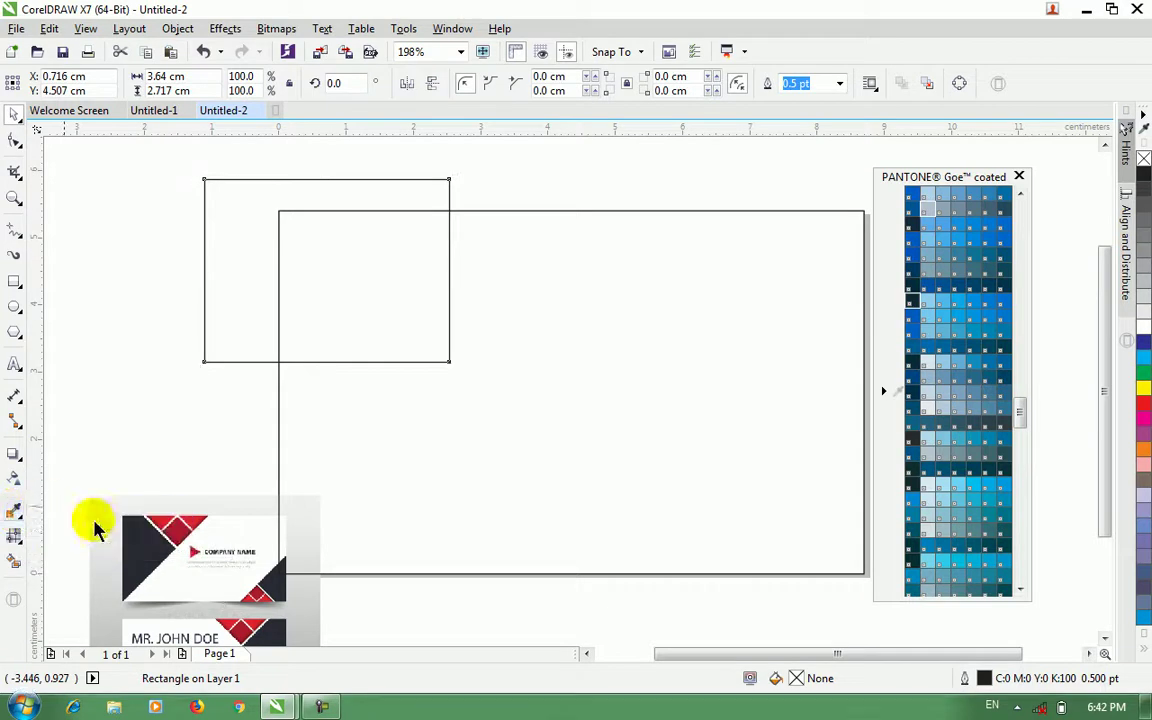
{"action": "left_click", "coordinate": [140, 545]}
{"action": "left_click", "coordinate": [258, 276]}
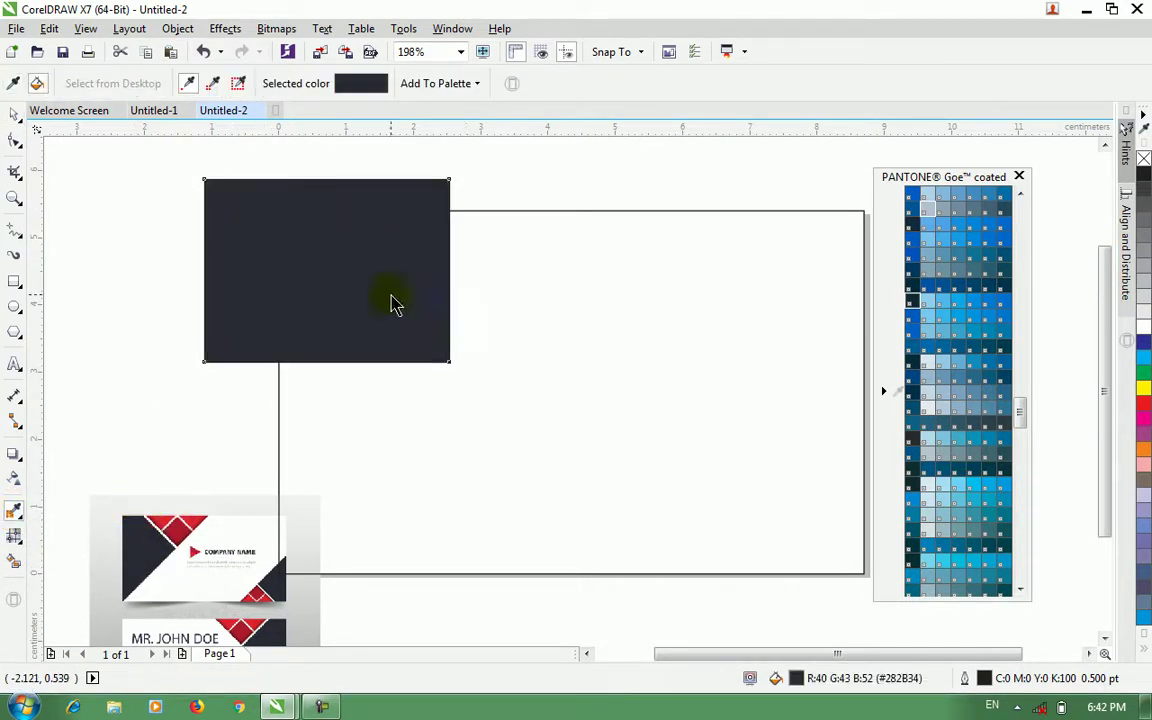
{"action": "left_click", "coordinate": [8, 113]}
{"action": "left_click", "coordinate": [15, 284]}
{"action": "left_click_drag", "start_coordinate": [498, 187], "coordinate": [551, 242]}
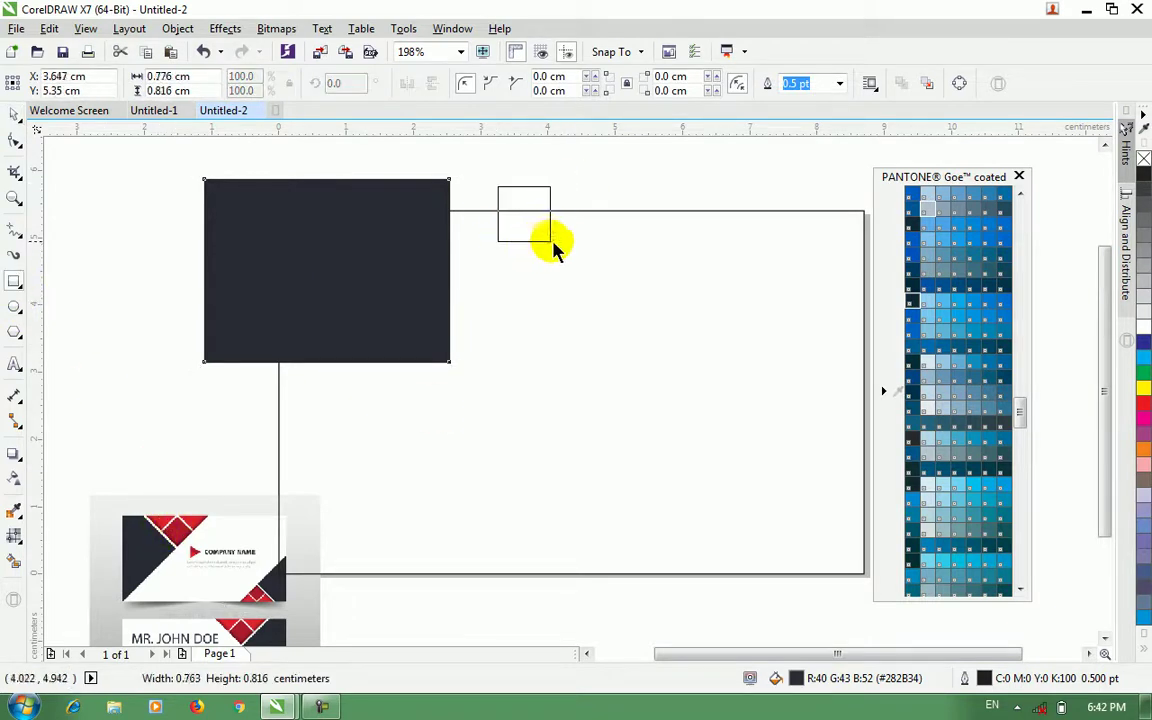
{"action": "left_click", "coordinate": [15, 114]}
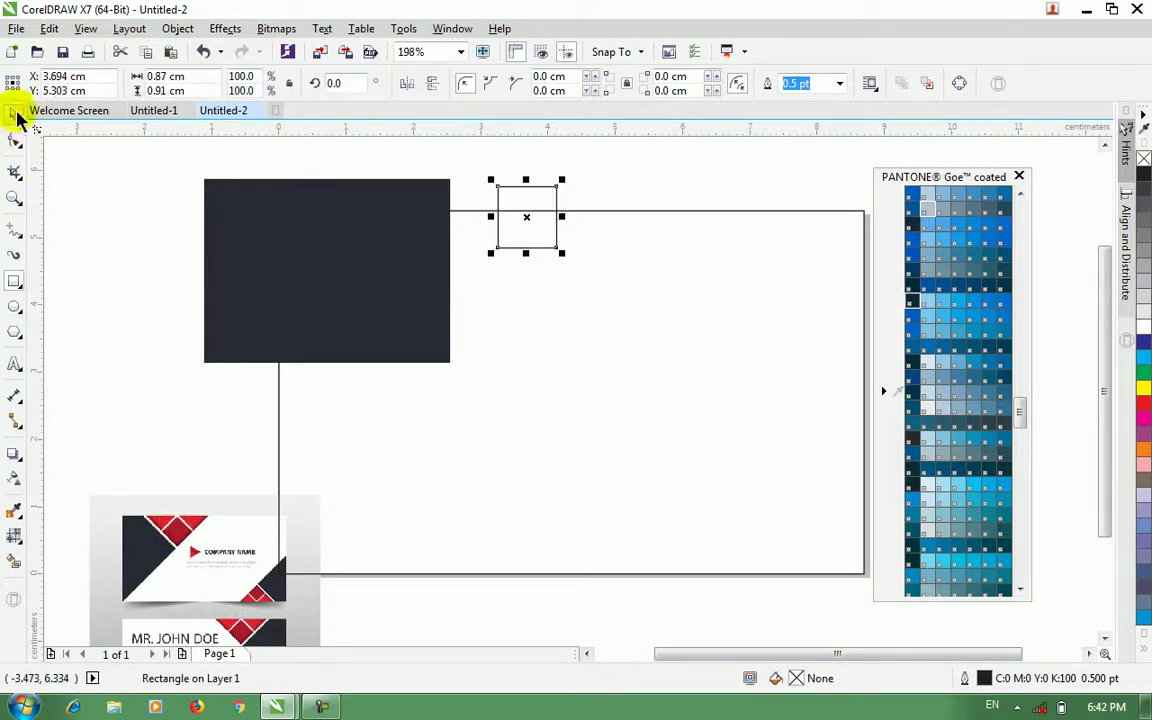
{"action": "left_click", "coordinate": [558, 226]}
{"action": "left_click_drag", "start_coordinate": [562, 181], "coordinate": [605, 262]}
{"action": "key", "text": "ctrl+z"}
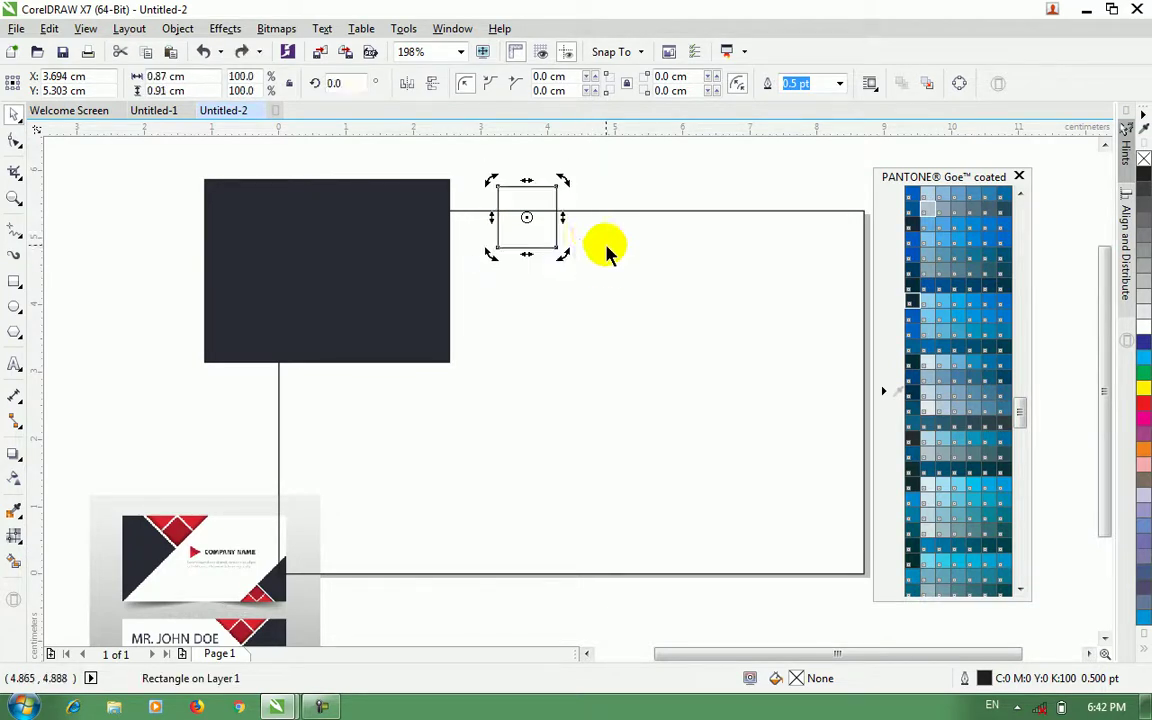
{"action": "left_click_drag", "start_coordinate": [569, 189], "coordinate": [578, 237]}
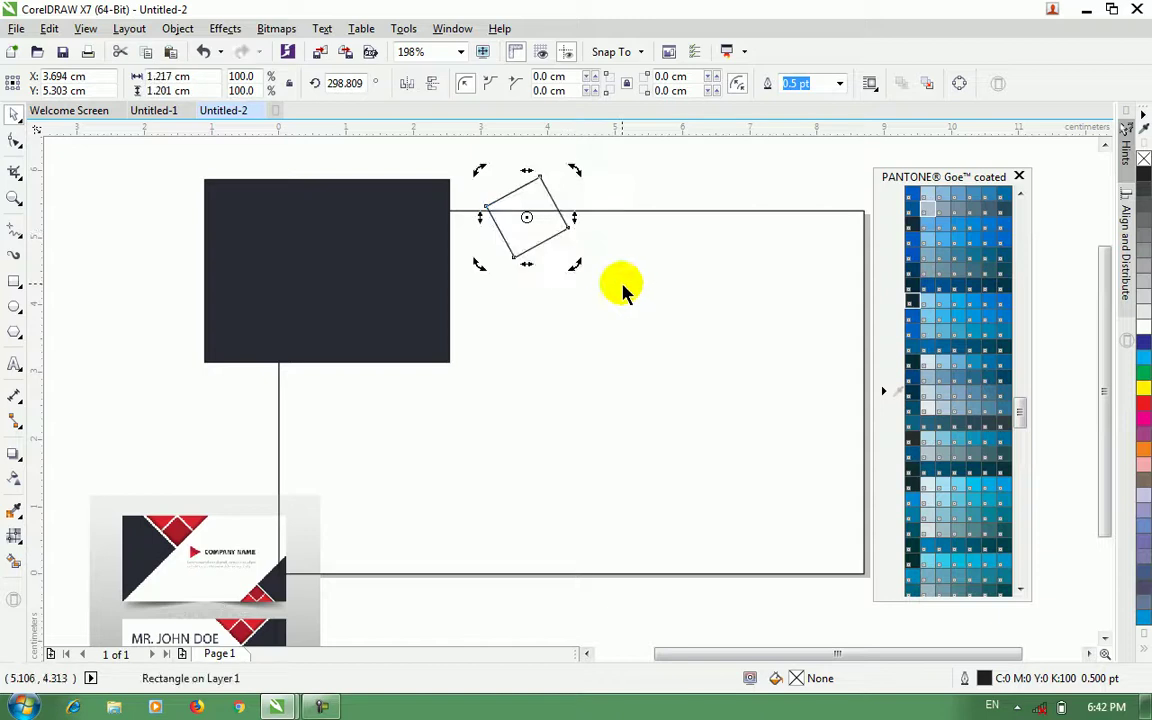
{"action": "key", "text": "Delete"}
Step: Draw a square about 1.97 cm wide to the right of the dark rectangle and rotate it to 315°
{"action": "left_click", "coordinate": [15, 283]}
{"action": "left_click_drag", "start_coordinate": [517, 238], "coordinate": [648, 372]}
{"action": "left_click", "coordinate": [15, 113]}
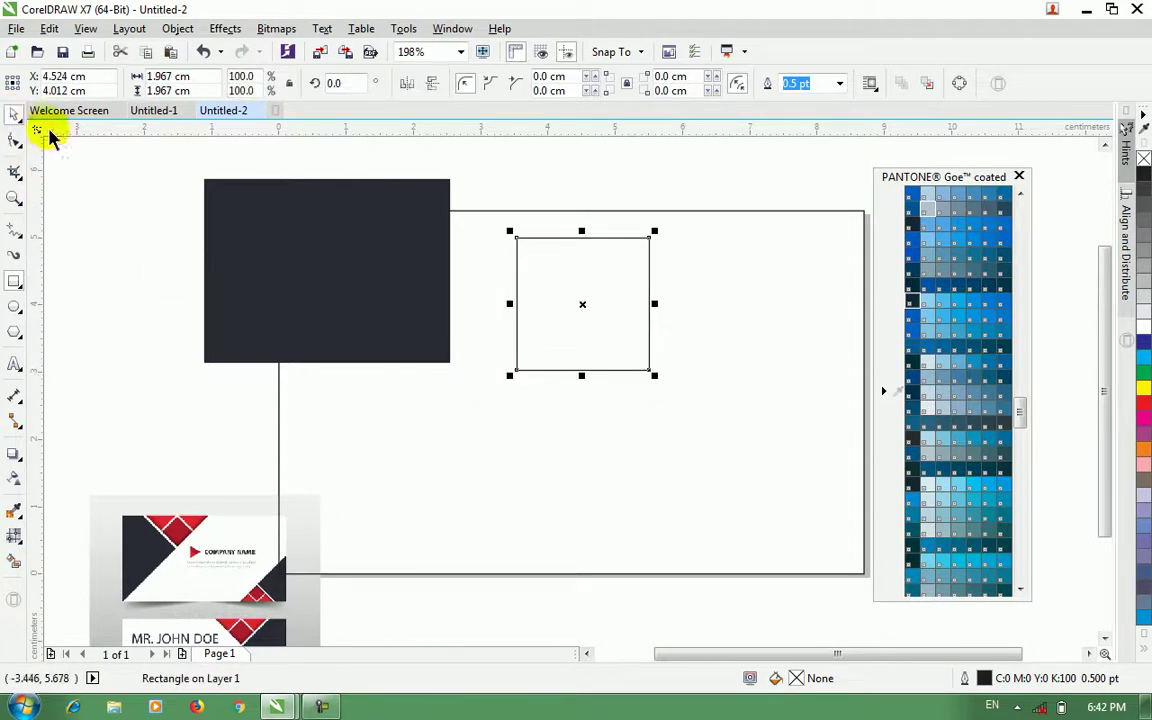
{"action": "left_click", "coordinate": [612, 328]}
{"action": "left_click_drag", "start_coordinate": [655, 229], "coordinate": [612, 336]}
Step: Shrink the rotated square to about 1.77 cm across on the page's top edge and fill it with the bright red sampled from the card image
{"action": "left_click", "coordinate": [605, 313]}
{"action": "left_click_drag", "start_coordinate": [574, 268], "coordinate": [542, 212]}
{"action": "left_click", "coordinate": [15, 511]}
{"action": "left_click", "coordinate": [172, 530]}
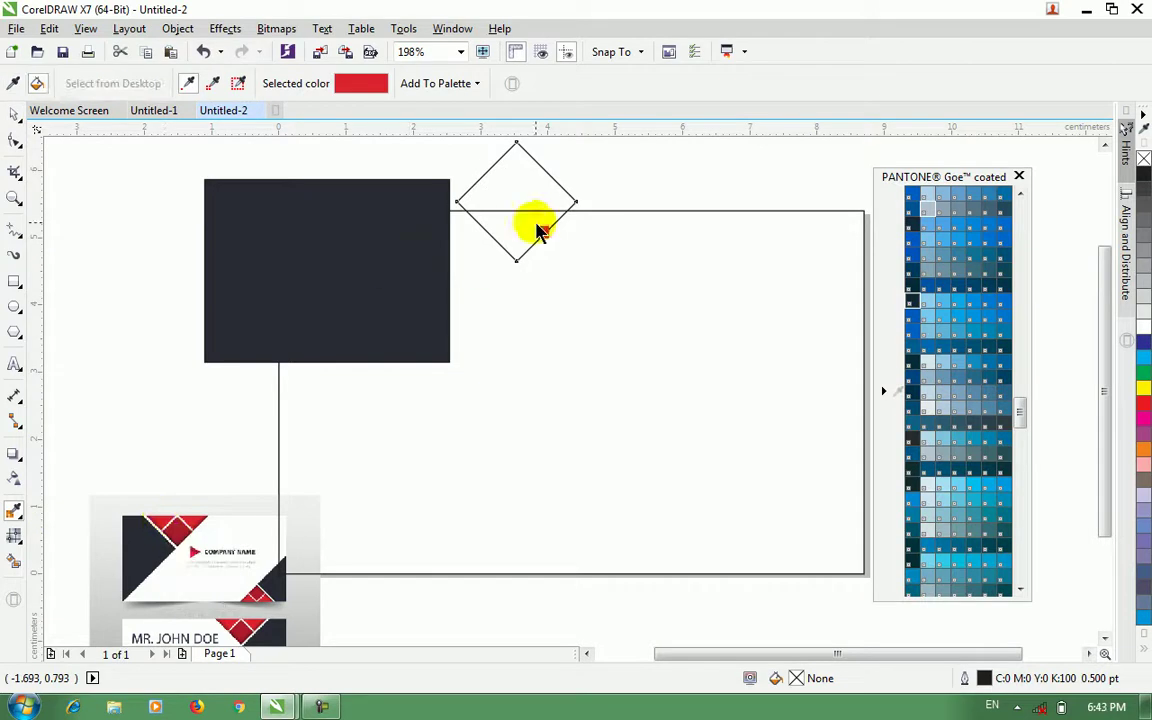
{"action": "left_click", "coordinate": [538, 224]}
{"action": "left_click", "coordinate": [15, 117]}
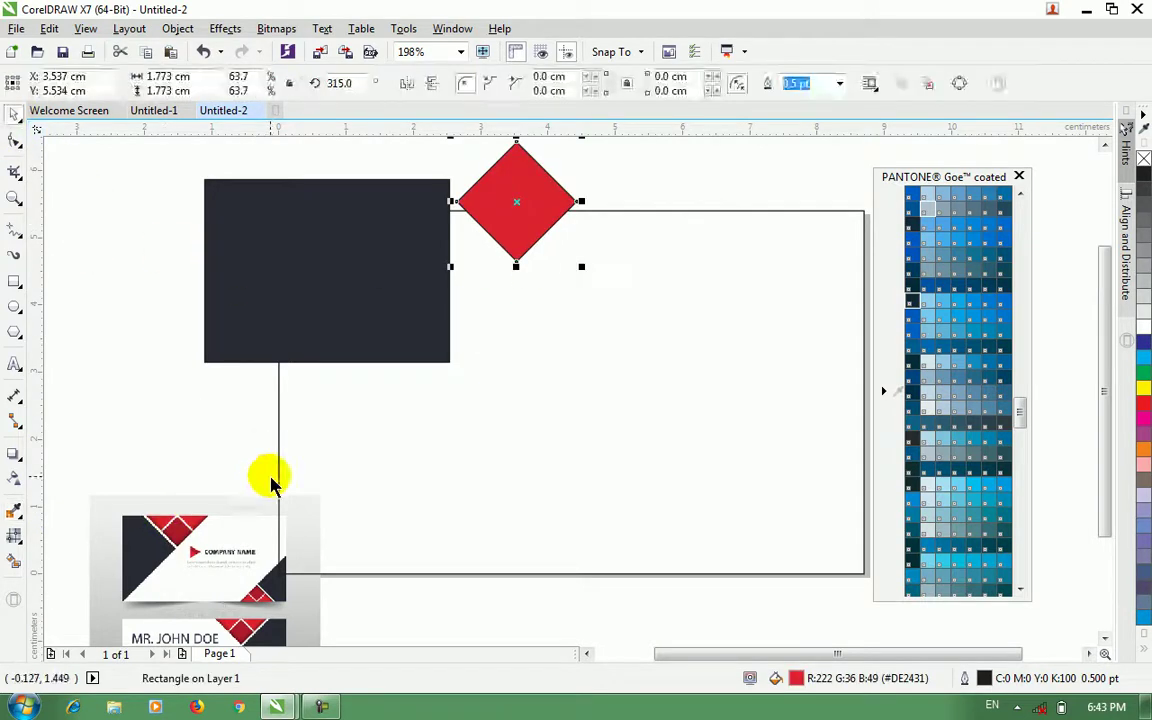
Step: Check the card image's red shading up close and apply a linear fountain fill across the red diamond from its lower-left to its upper-right edge
{"action": "key", "text": "z"}
{"action": "left_click_drag", "start_coordinate": [141, 488], "coordinate": [215, 560]}
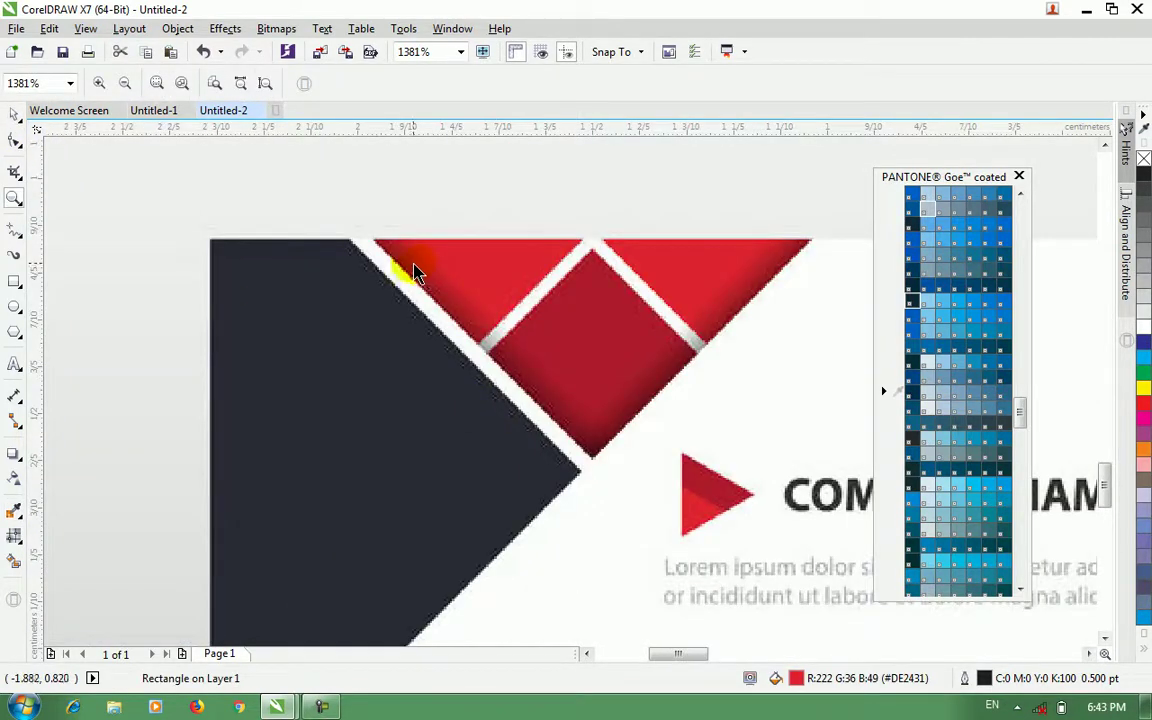
{"action": "right_click", "coordinate": [515, 268]}
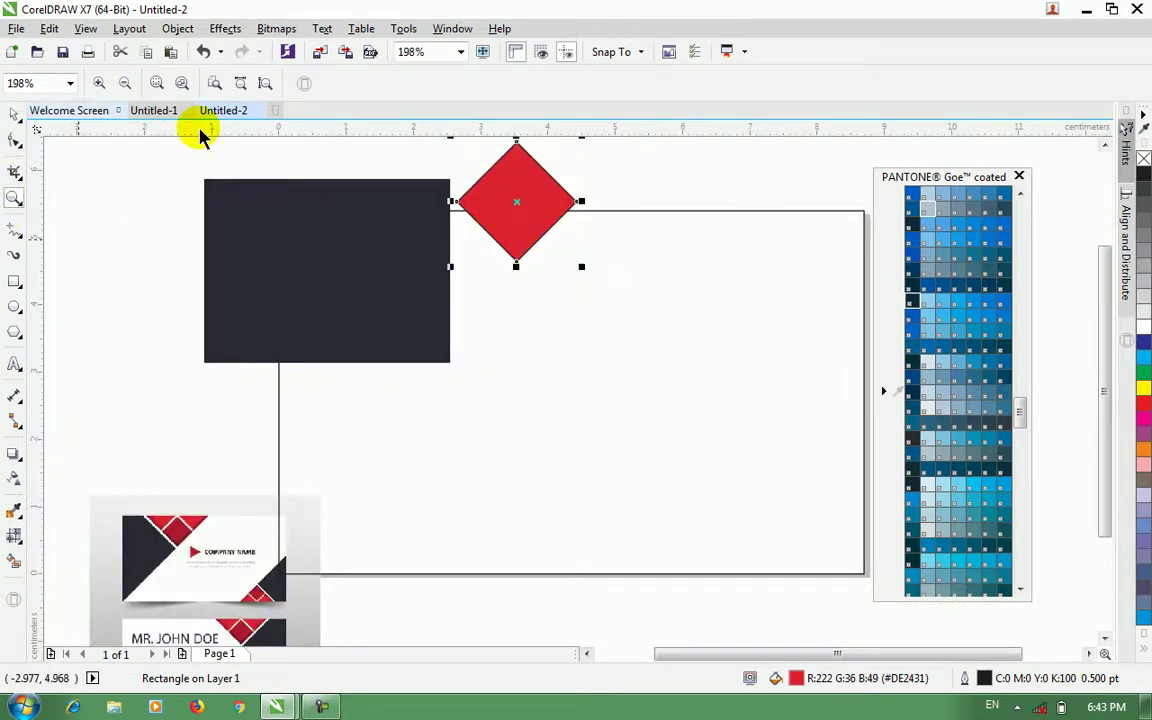
{"action": "key", "text": "space"}
{"action": "left_click", "coordinate": [13, 537]}
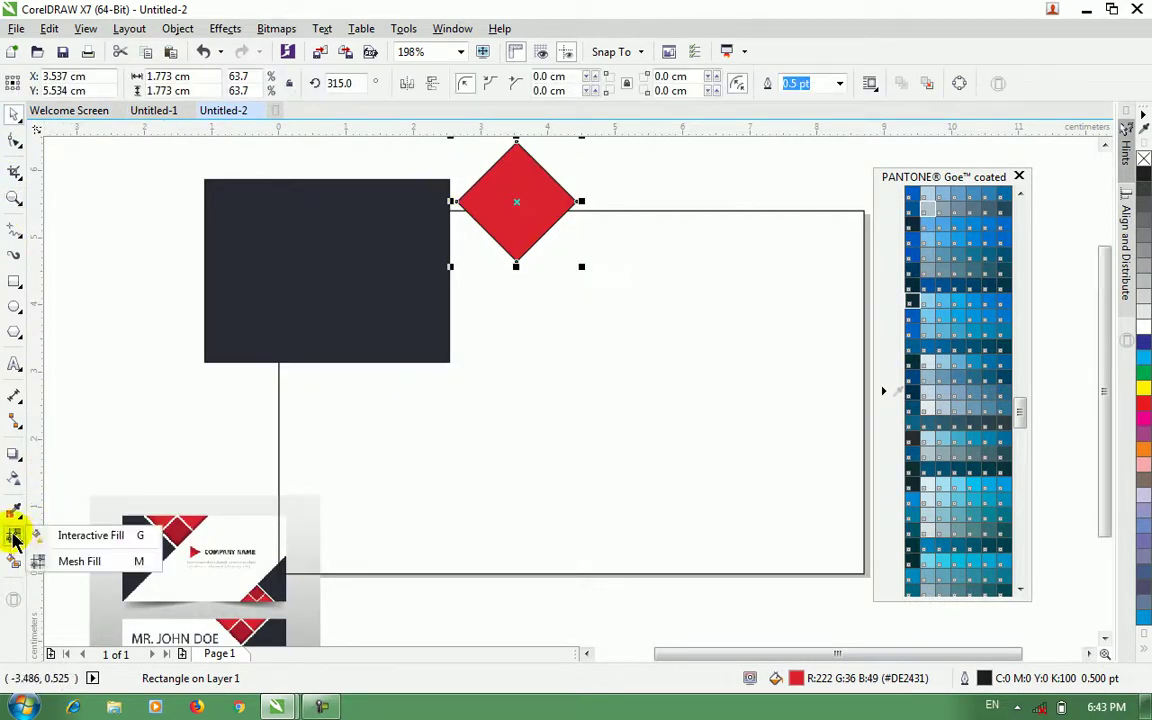
{"action": "left_click", "coordinate": [92, 536]}
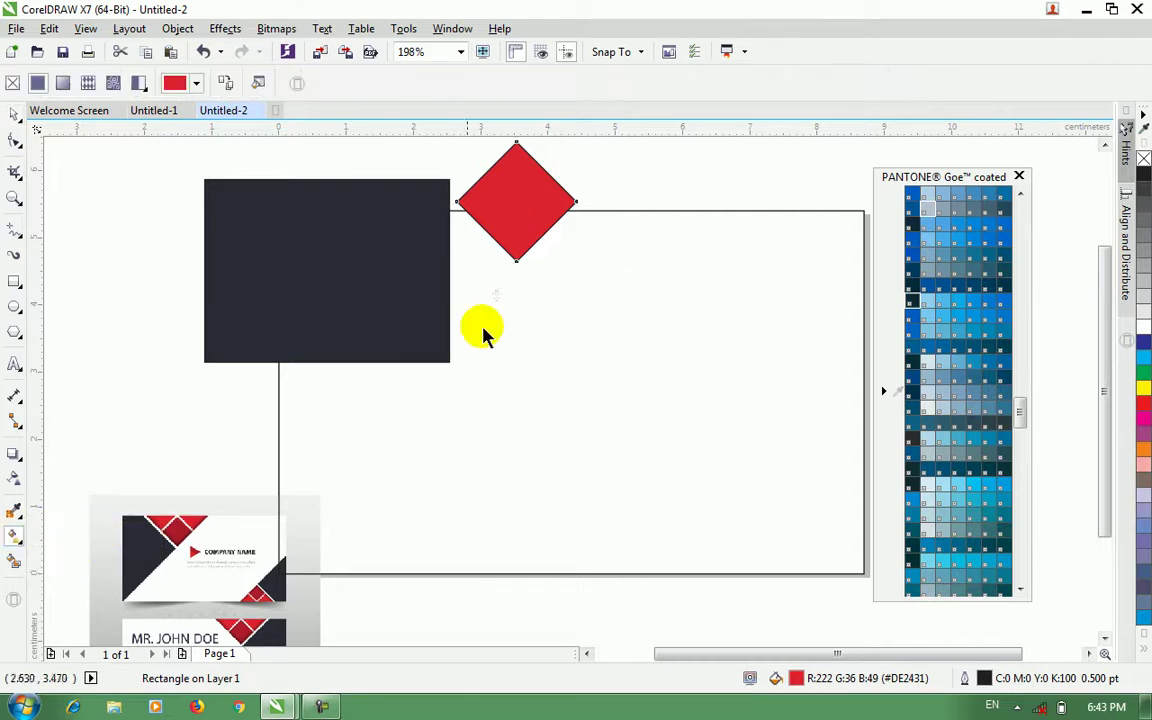
{"action": "left_click_drag", "start_coordinate": [474, 235], "coordinate": [552, 166]}
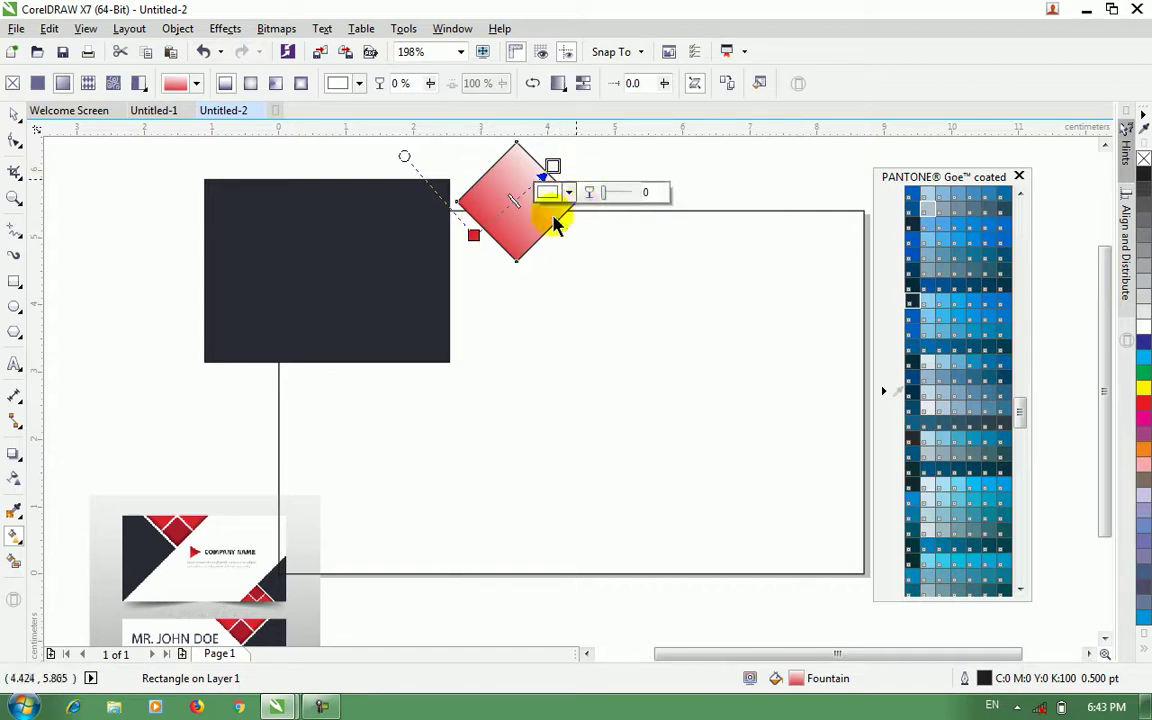
Step: Set the gradient's upper-right end to red with C 0, M 100, Y 100, K 0
{"action": "left_click_drag", "start_coordinate": [1145, 405], "coordinate": [556, 178]}
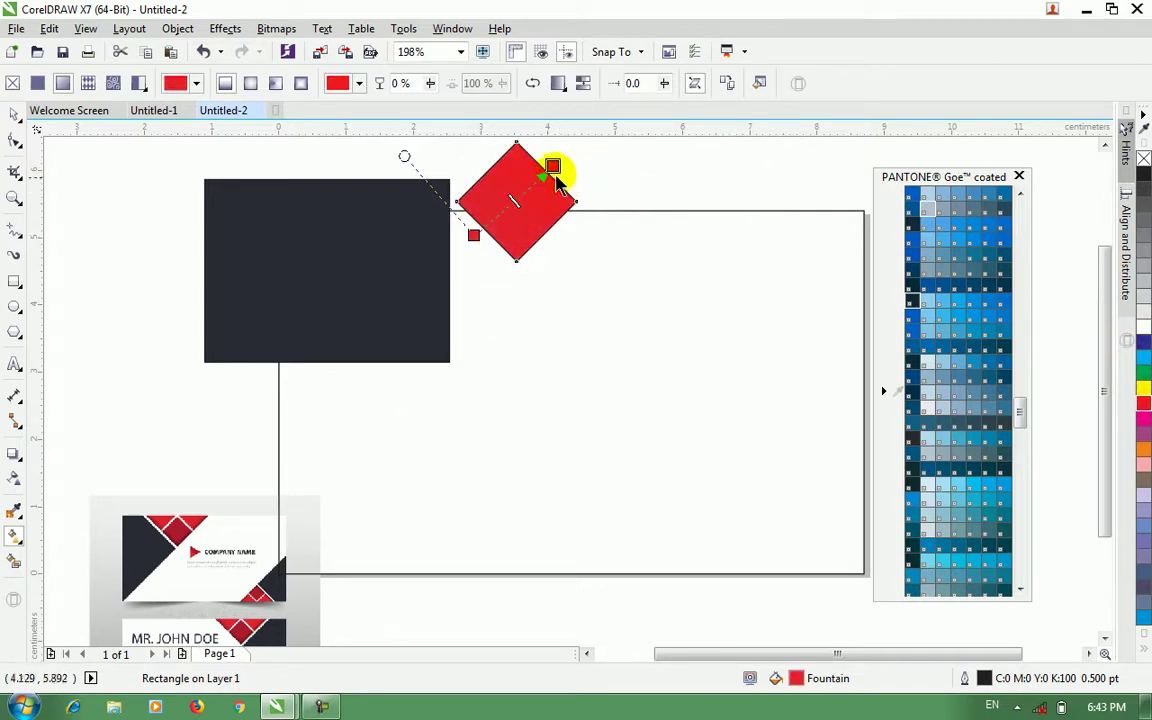
{"action": "mouse_move", "coordinate": [556, 172]}
{"action": "left_click", "coordinate": [566, 196]}
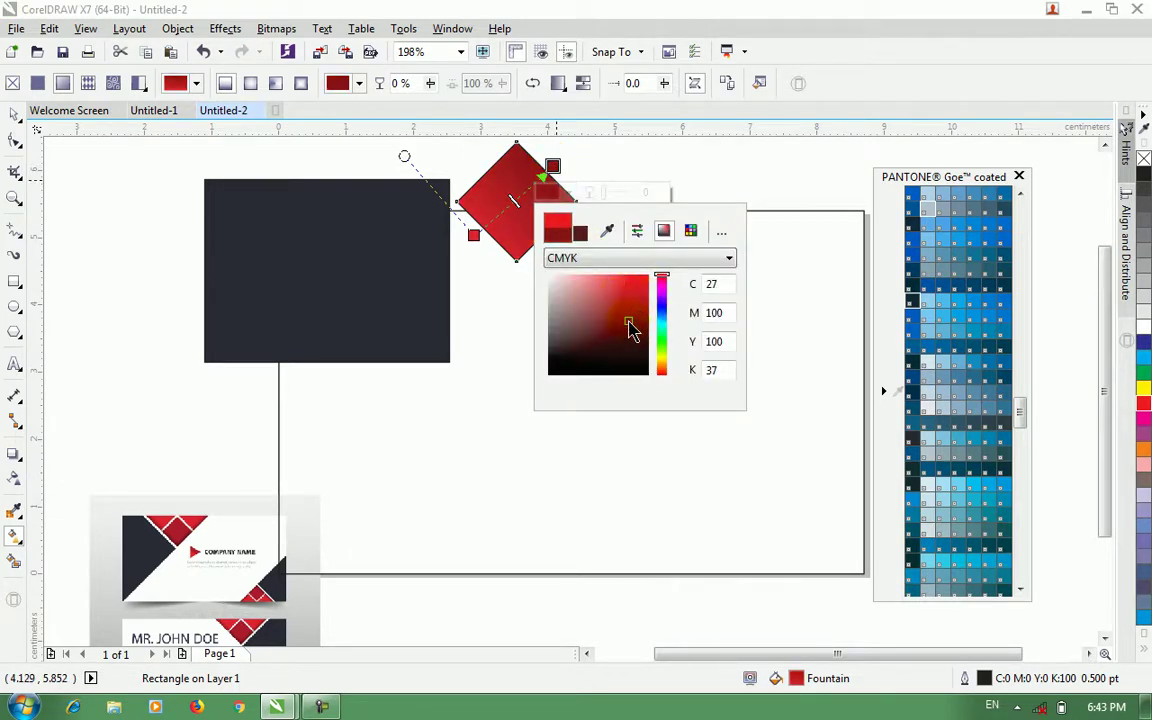
{"action": "left_click", "coordinate": [630, 292]}
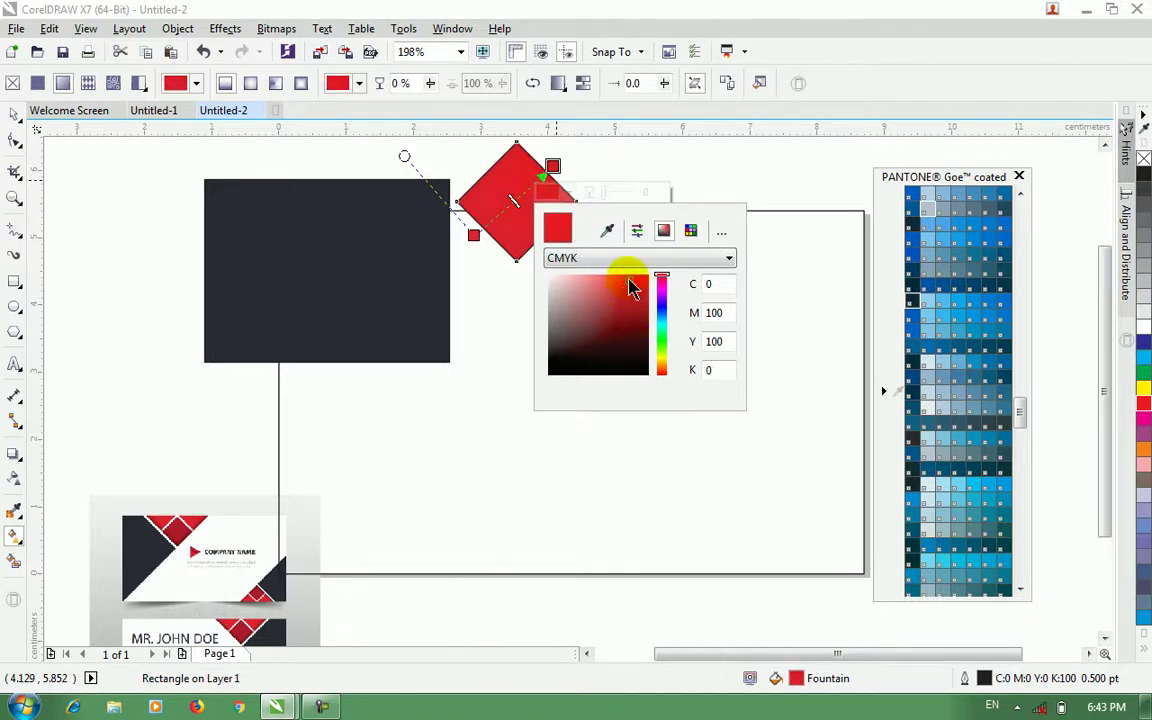
Step: Set the gradient's lower-left end to a very dark red and shift the gradient midpoint toward that end
{"action": "left_click", "coordinate": [474, 237]}
{"action": "left_click", "coordinate": [474, 238]}
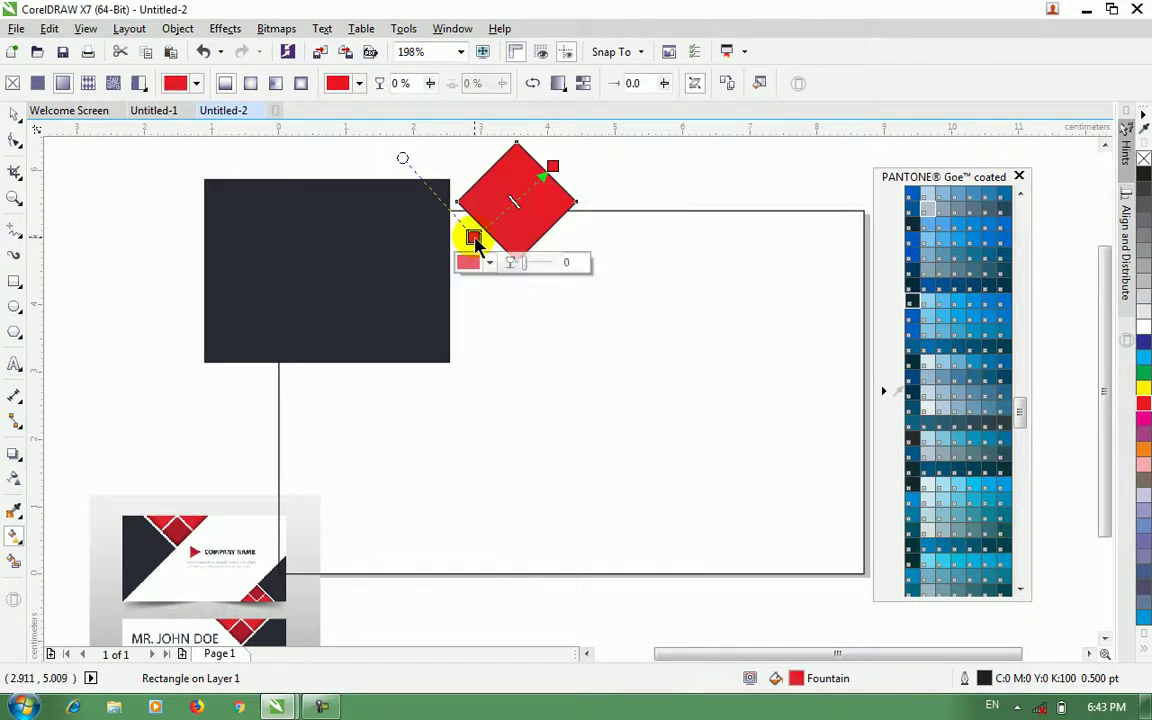
{"action": "left_click", "coordinate": [489, 263]}
{"action": "left_click", "coordinate": [554, 394]}
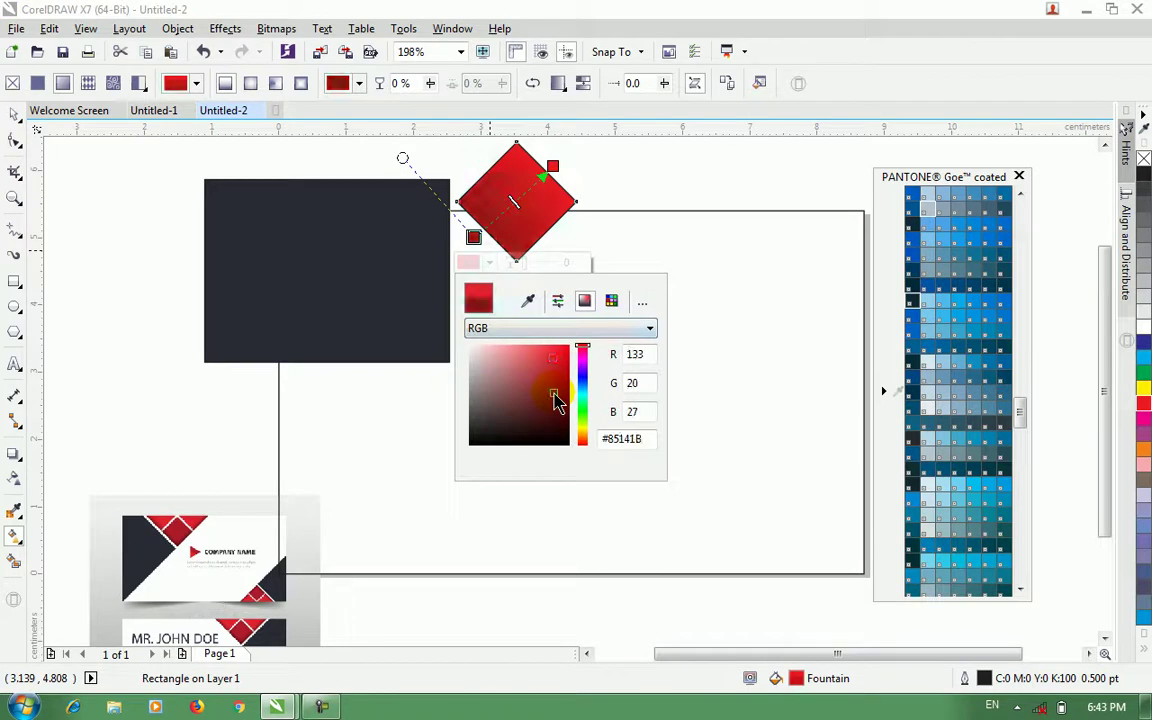
{"action": "left_click", "coordinate": [551, 407]}
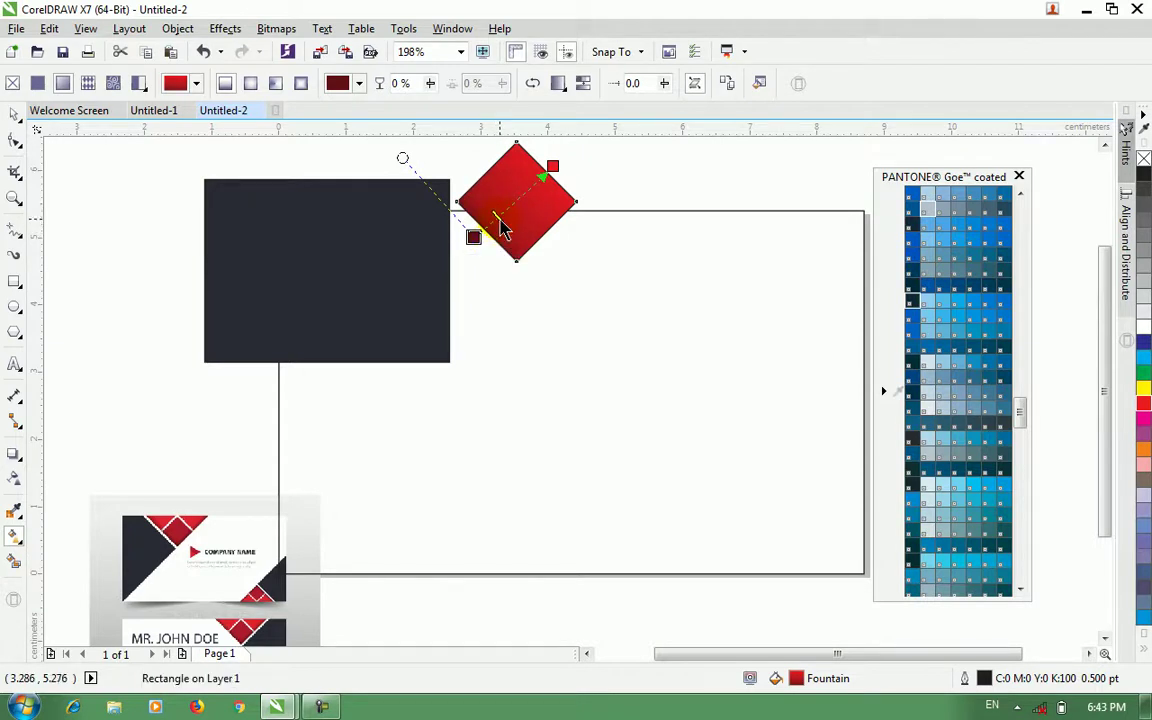
Step: Adjust the gradient's upper-right end to a bright red with C 0, M 98, Y 94, K 0
{"action": "left_click", "coordinate": [553, 167]}
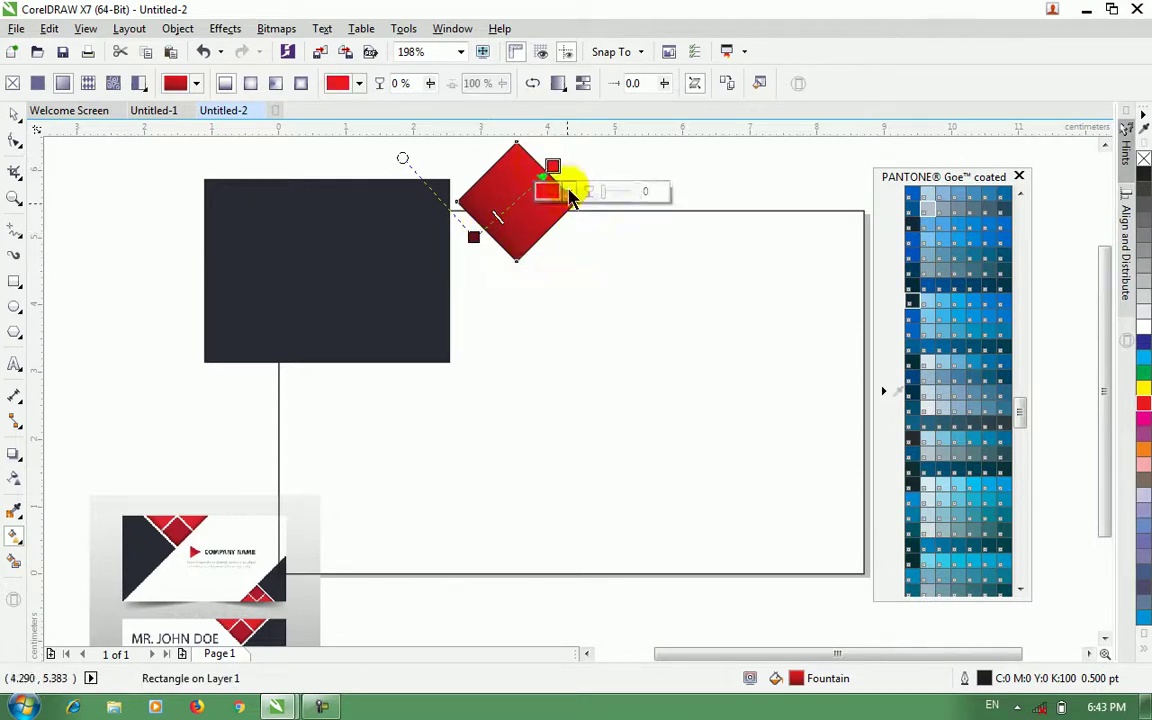
{"action": "left_click", "coordinate": [571, 191]}
{"action": "left_click", "coordinate": [612, 284]}
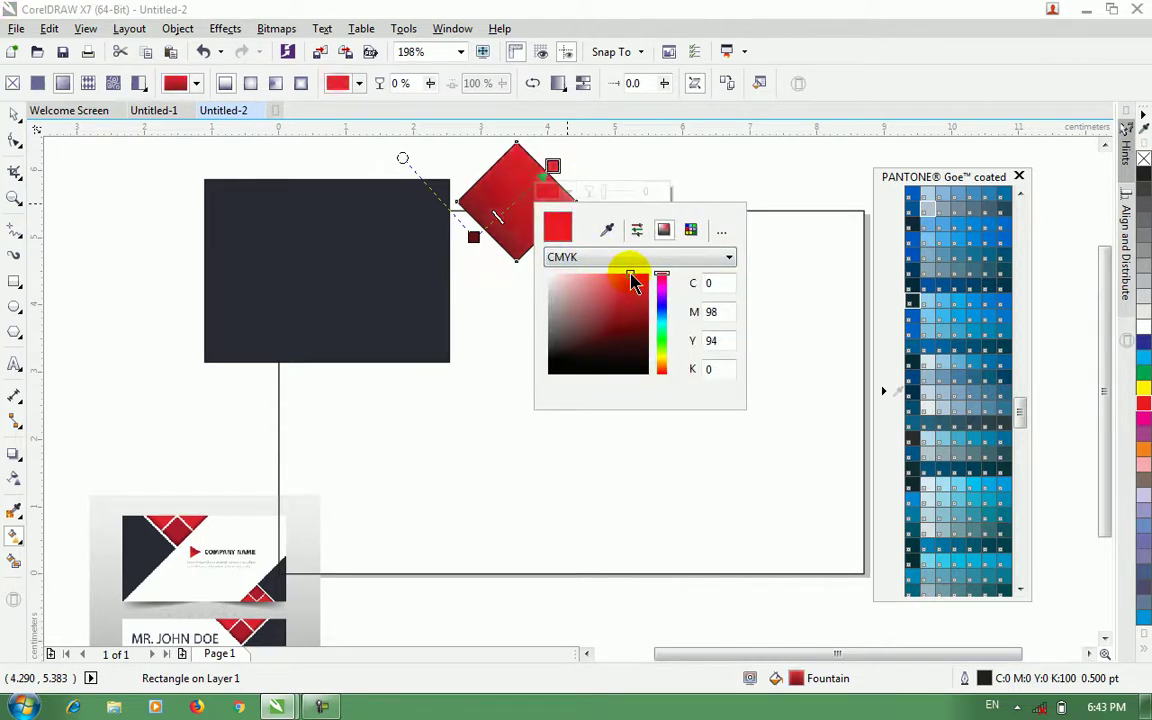
{"action": "left_click", "coordinate": [14, 115]}
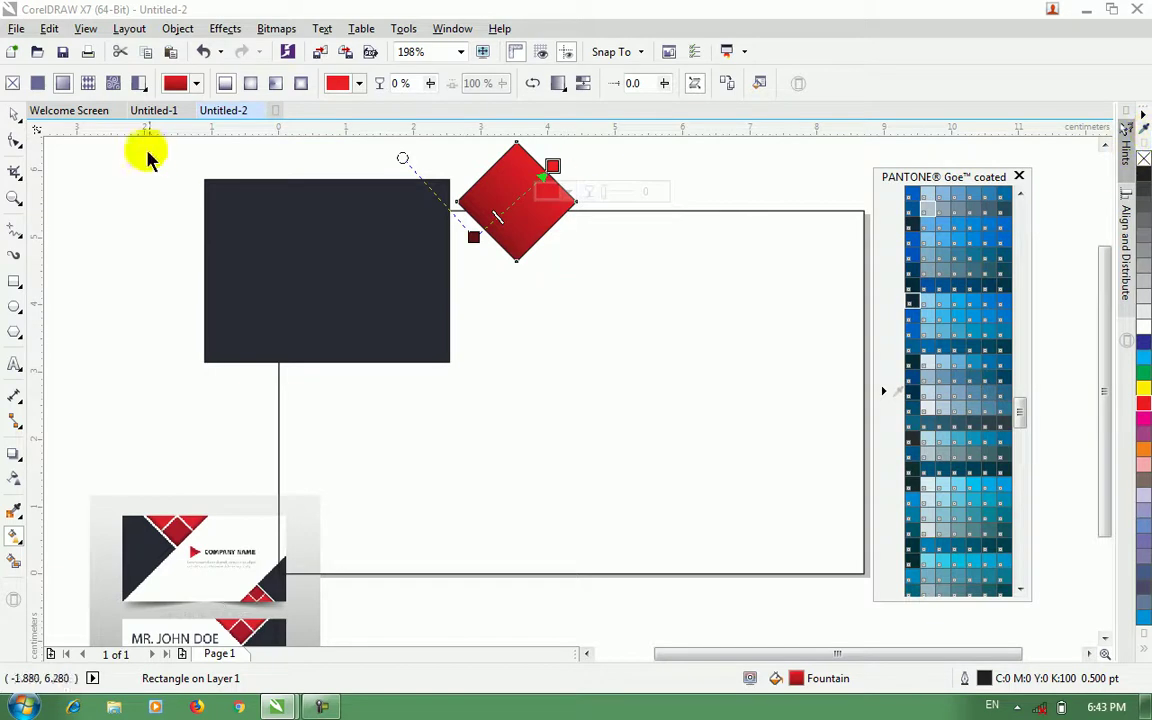
Step: Remove the red diamond's outline and PowerClip the diamond and the dark rectangle inside the 8.7 × 5.4 cm card frame
{"action": "left_click", "coordinate": [14, 115]}
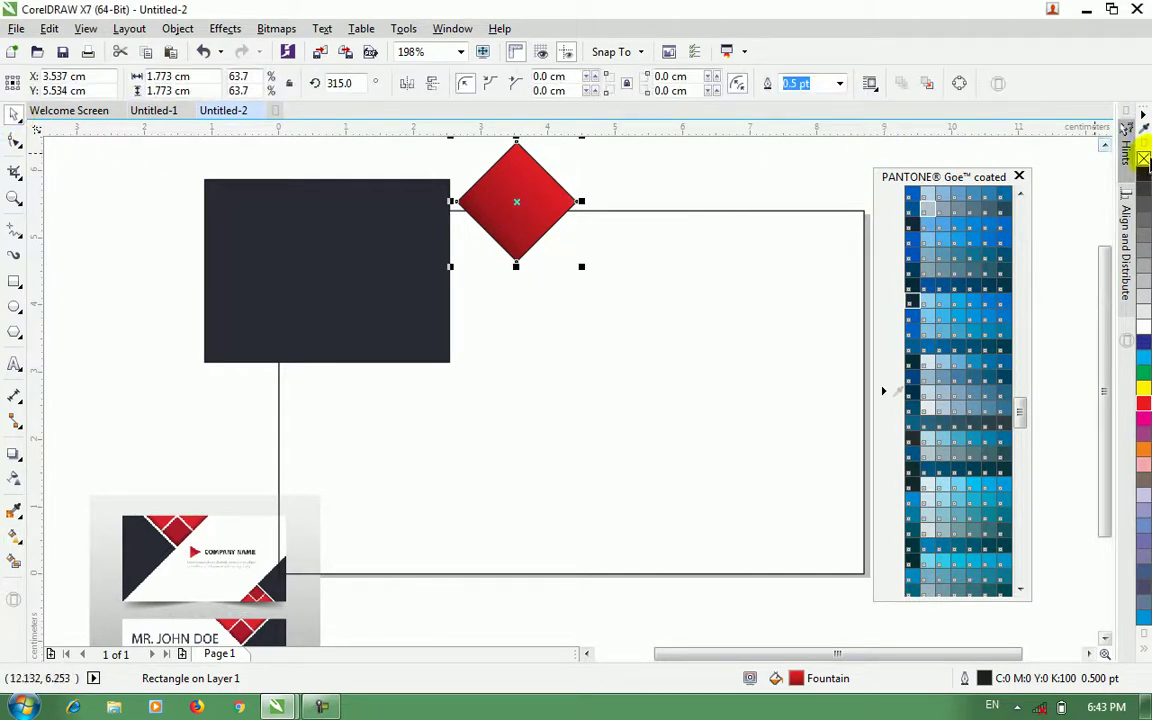
{"action": "right_click", "coordinate": [1143, 158]}
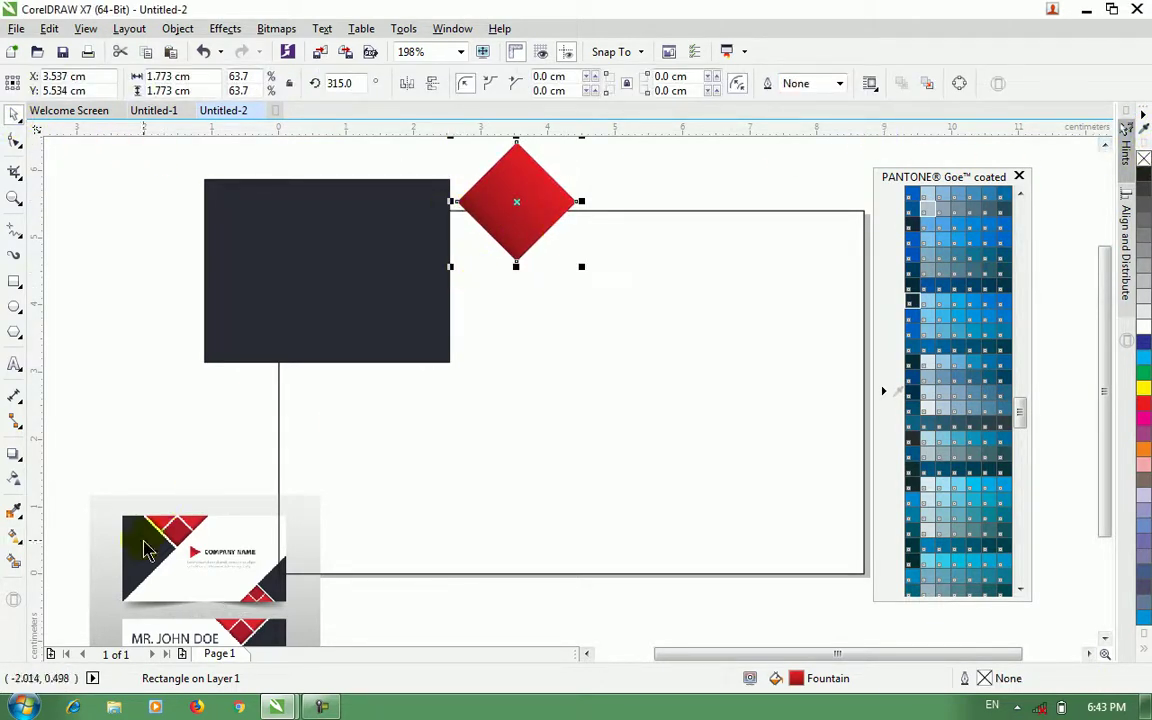
{"action": "left_click", "coordinate": [373, 275], "text": "shift"}
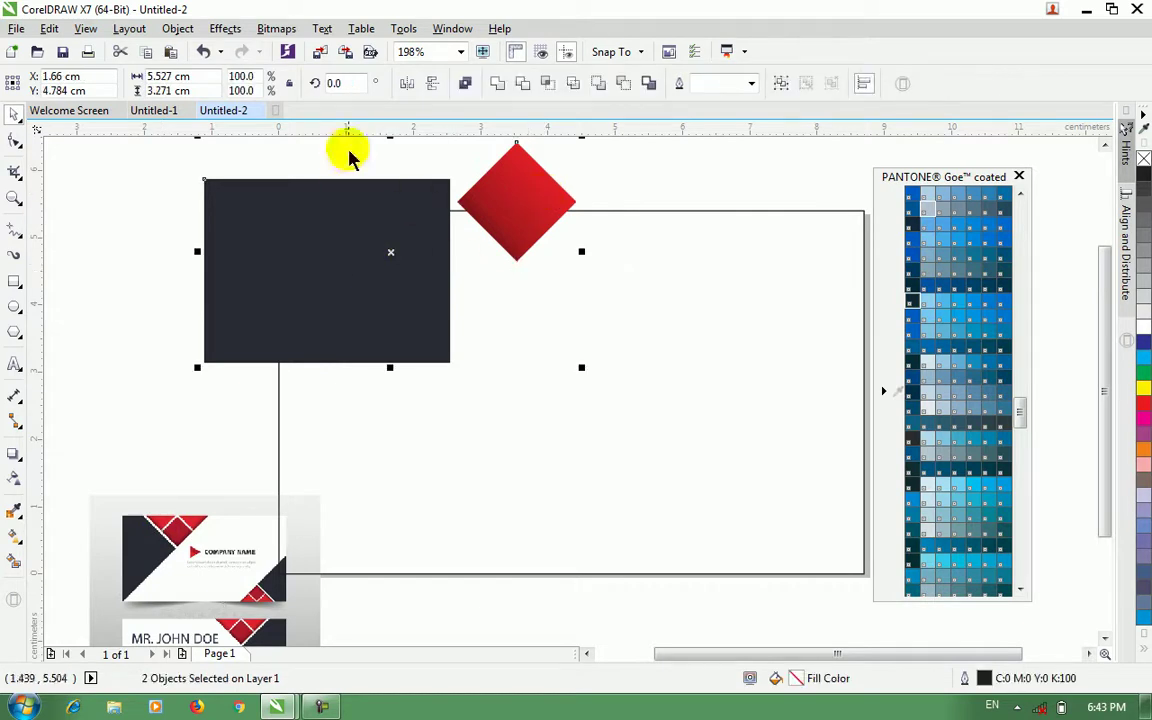
{"action": "left_click", "coordinate": [177, 30]}
{"action": "mouse_move", "coordinate": [398, 186]}
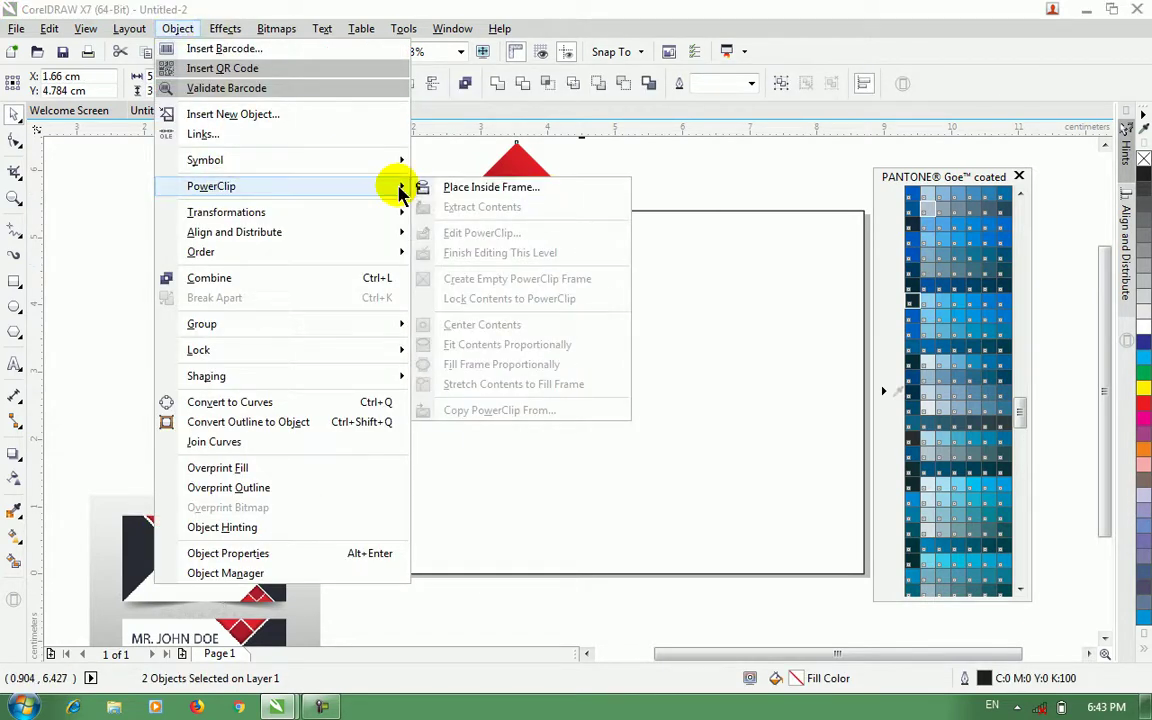
{"action": "left_click", "coordinate": [514, 188]}
{"action": "left_click", "coordinate": [588, 364]}
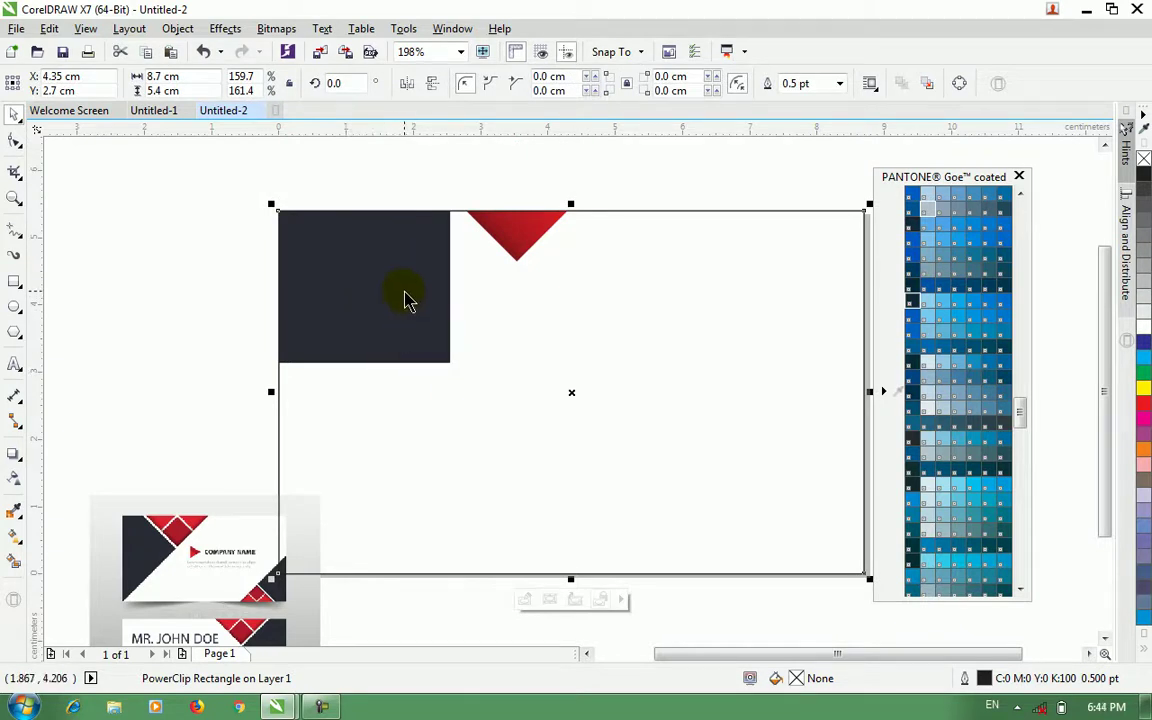
Step: Open the card's PowerClip contents for editing, shift the dark rectangle slightly upward and convert it to curves
{"action": "right_click", "coordinate": [405, 298]}
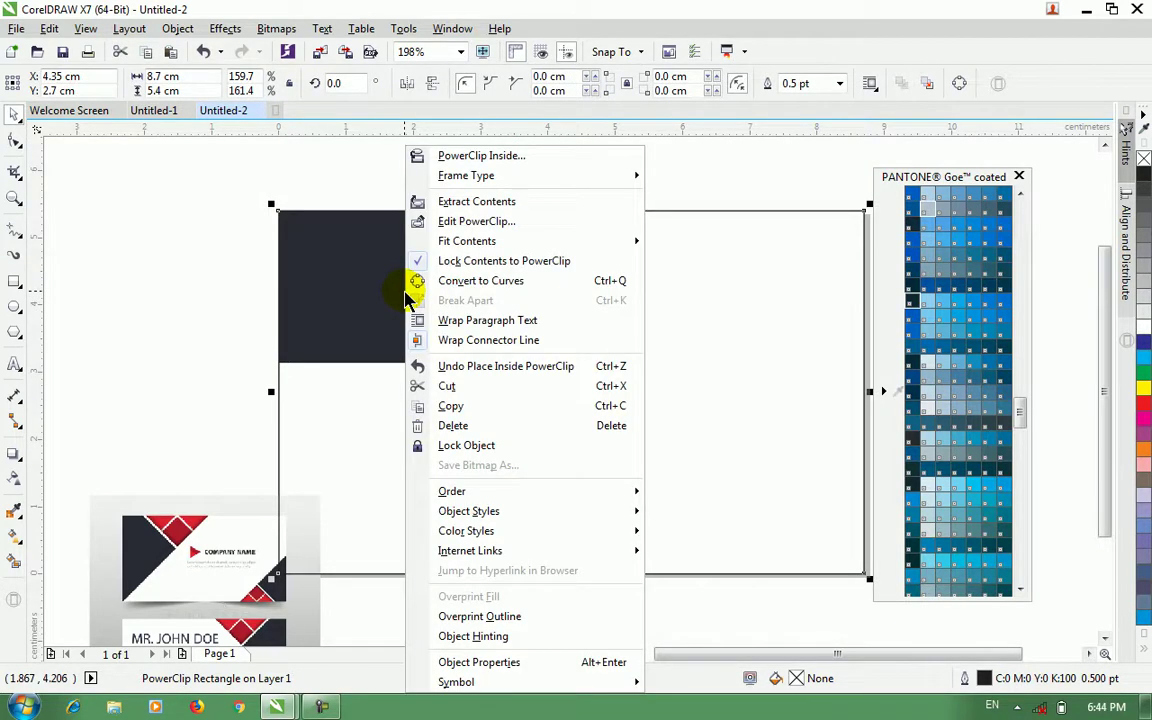
{"action": "left_click", "coordinate": [503, 229]}
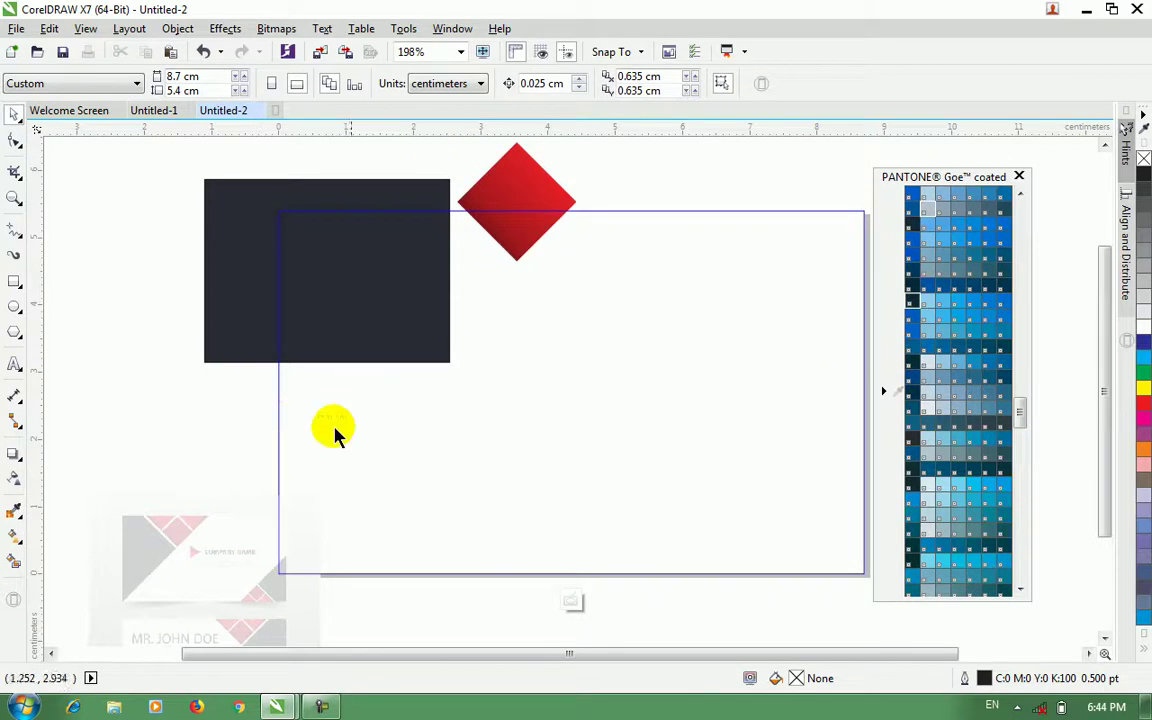
{"action": "mouse_move", "coordinate": [391, 296]}
{"action": "left_mouse_down"}
{"action": "mouse_move", "coordinate": [380, 278]}
{"action": "mouse_move", "coordinate": [382, 288]}
{"action": "left_mouse_up"}
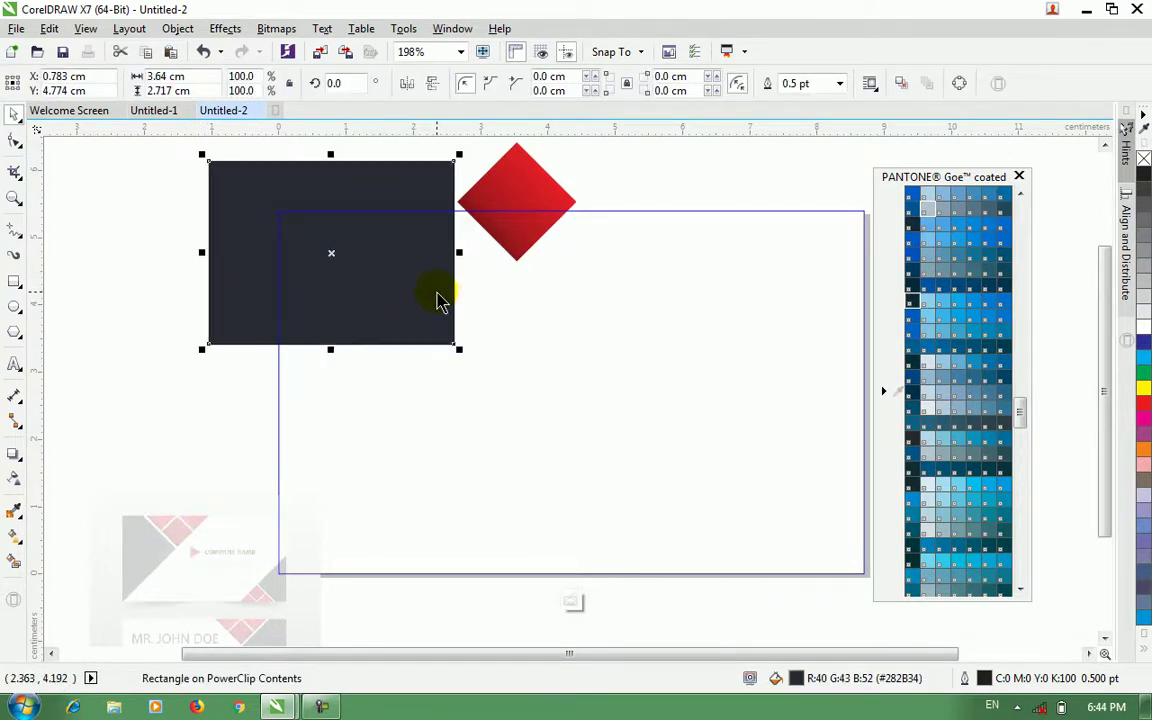
{"action": "key", "text": "ctrl+q"}
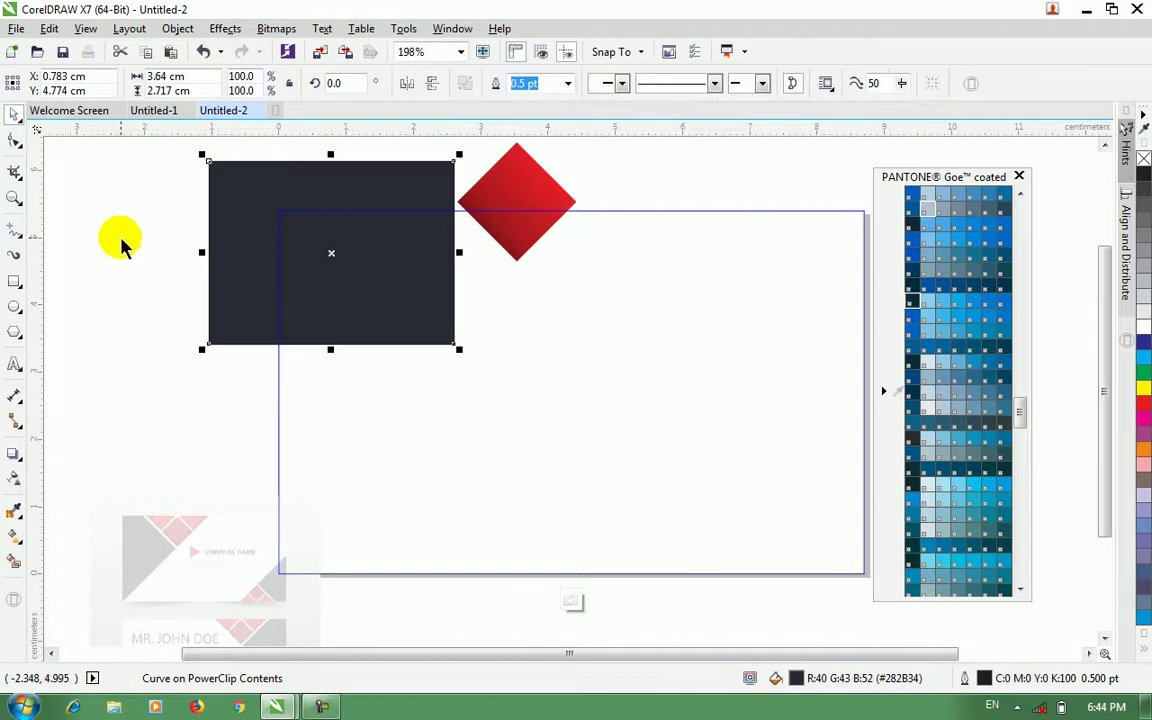
Step: Reshape the dark curve by moving its lower-left node to the card's lower-left corner, its upper-right node inward and its lower-right node outward
{"action": "left_click", "coordinate": [18, 142]}
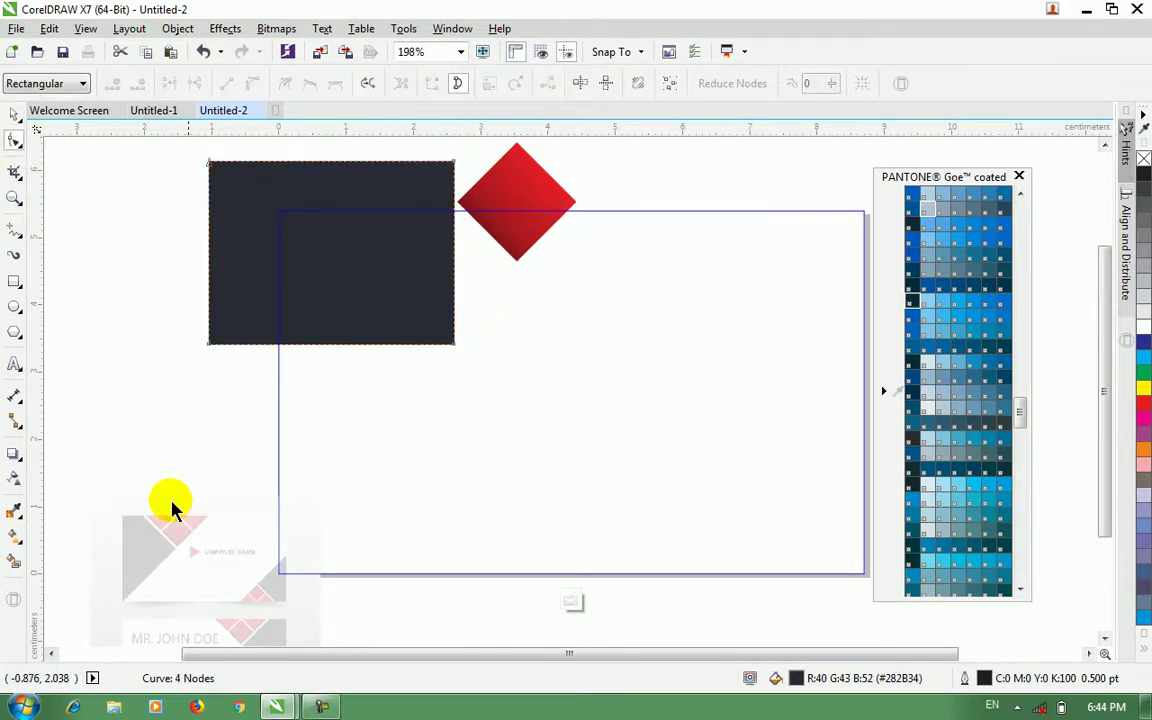
{"action": "left_click_drag", "start_coordinate": [209, 344], "coordinate": [272, 580]}
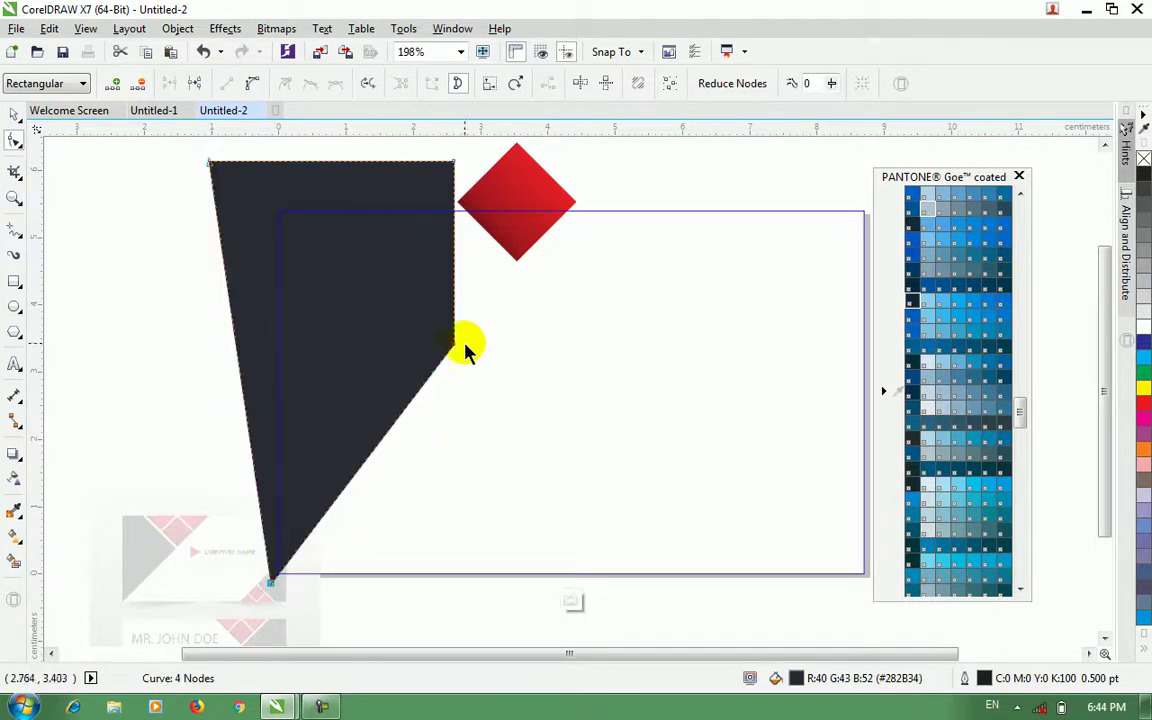
{"action": "left_click_drag", "start_coordinate": [448, 170], "coordinate": [375, 203]}
{"action": "left_click_drag", "start_coordinate": [454, 345], "coordinate": [499, 343]}
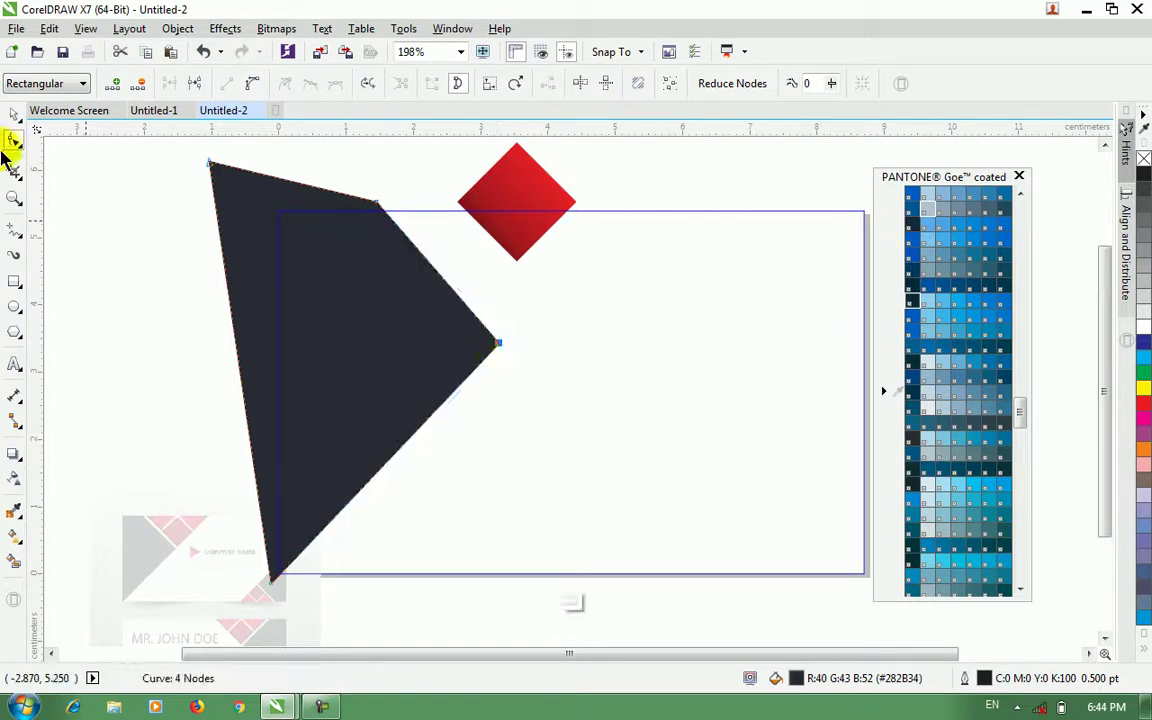
Step: Move the red diamond beside the dark shape's upper-right edge and raise the shape's rightmost node so that edge runs parallel to the diamond
{"action": "left_click", "coordinate": [12, 118]}
{"action": "left_click_drag", "start_coordinate": [507, 196], "coordinate": [438, 194]}
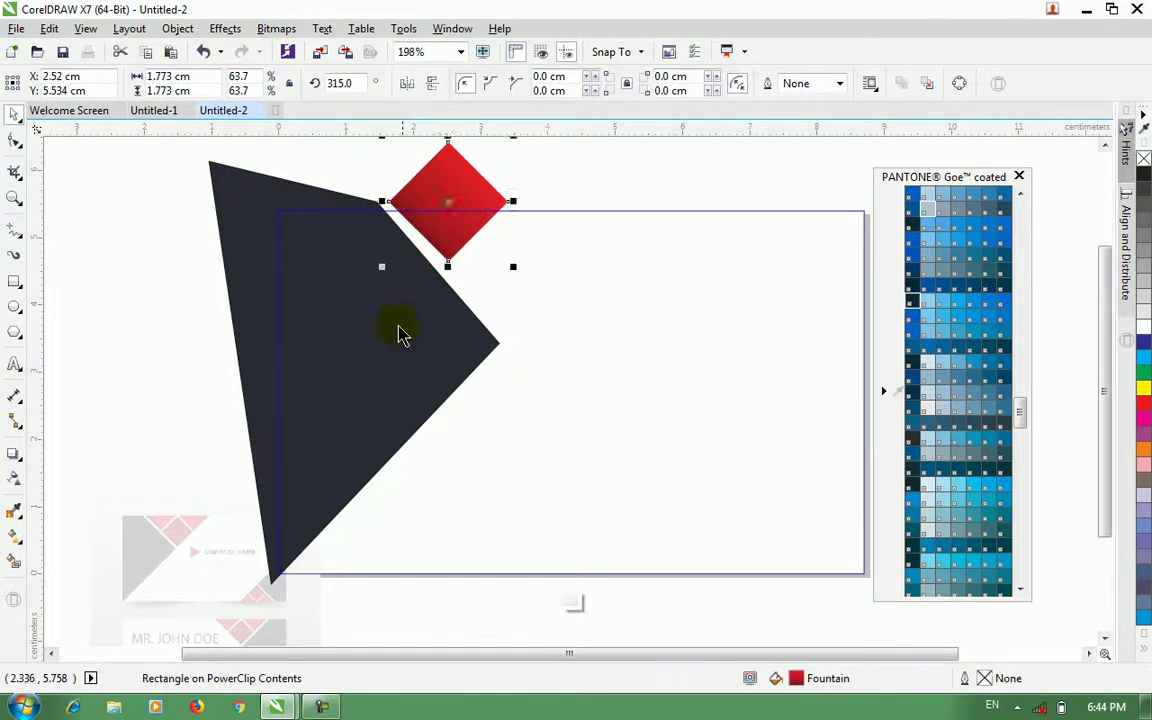
{"action": "left_click", "coordinate": [398, 334]}
{"action": "left_click", "coordinate": [13, 142]}
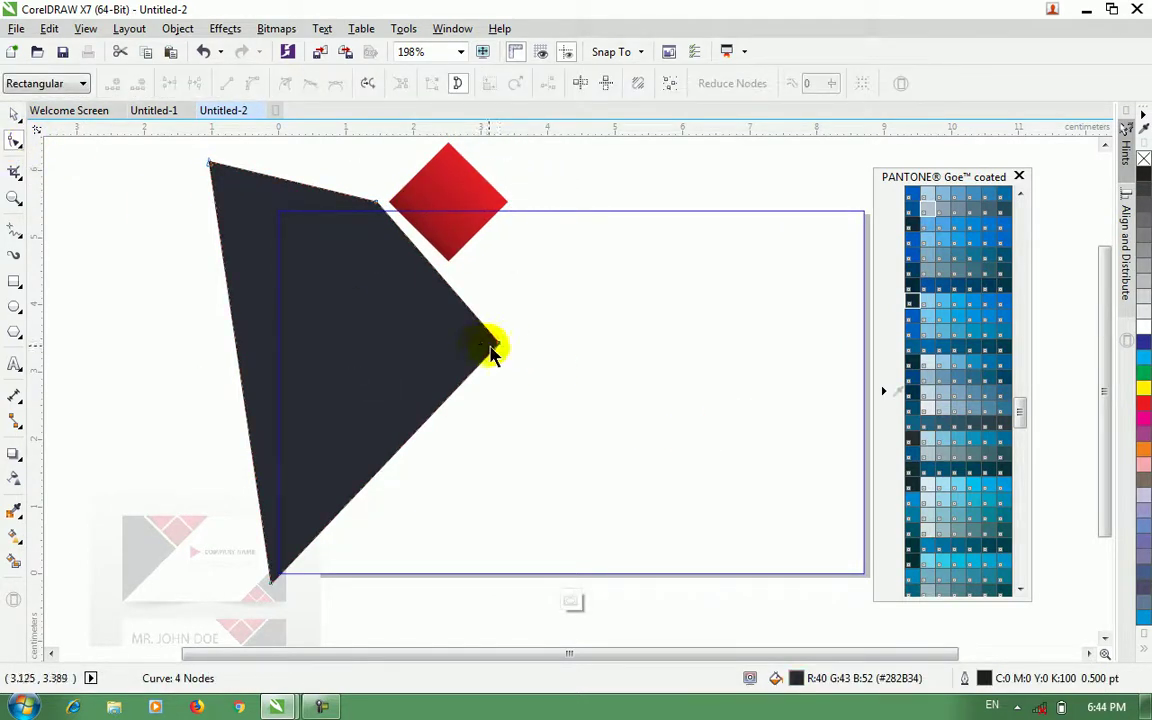
{"action": "left_click_drag", "start_coordinate": [500, 348], "coordinate": [503, 332]}
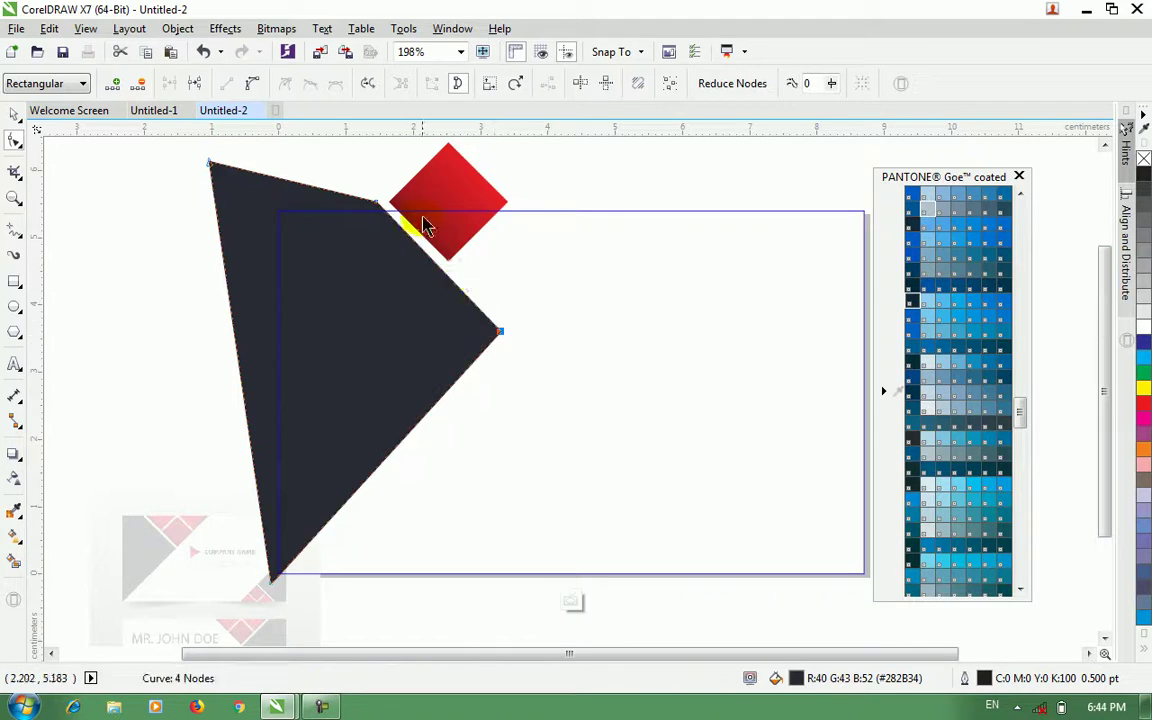
Step: Duplicate the red diamond twice to form a V-shaped cluster of three, evenly spaced along the dark shape's edge
{"action": "left_click", "coordinate": [12, 117]}
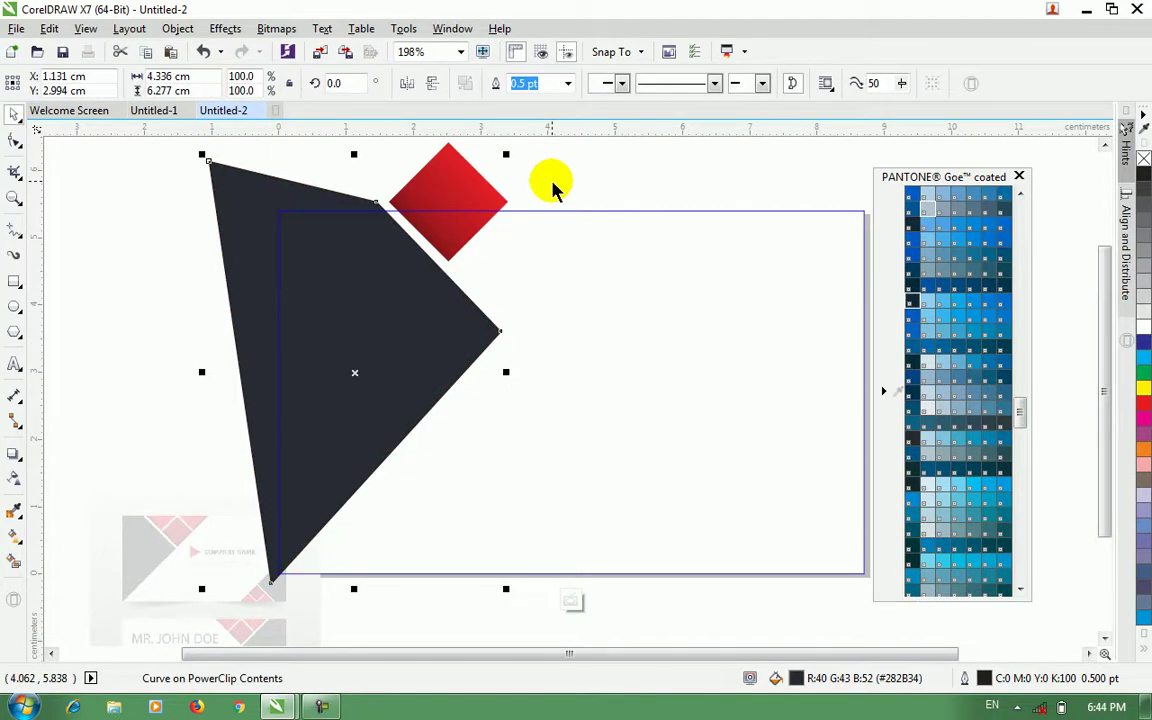
{"action": "left_click", "coordinate": [558, 175]}
{"action": "left_click_drag", "start_coordinate": [459, 200], "coordinate": [528, 263]}
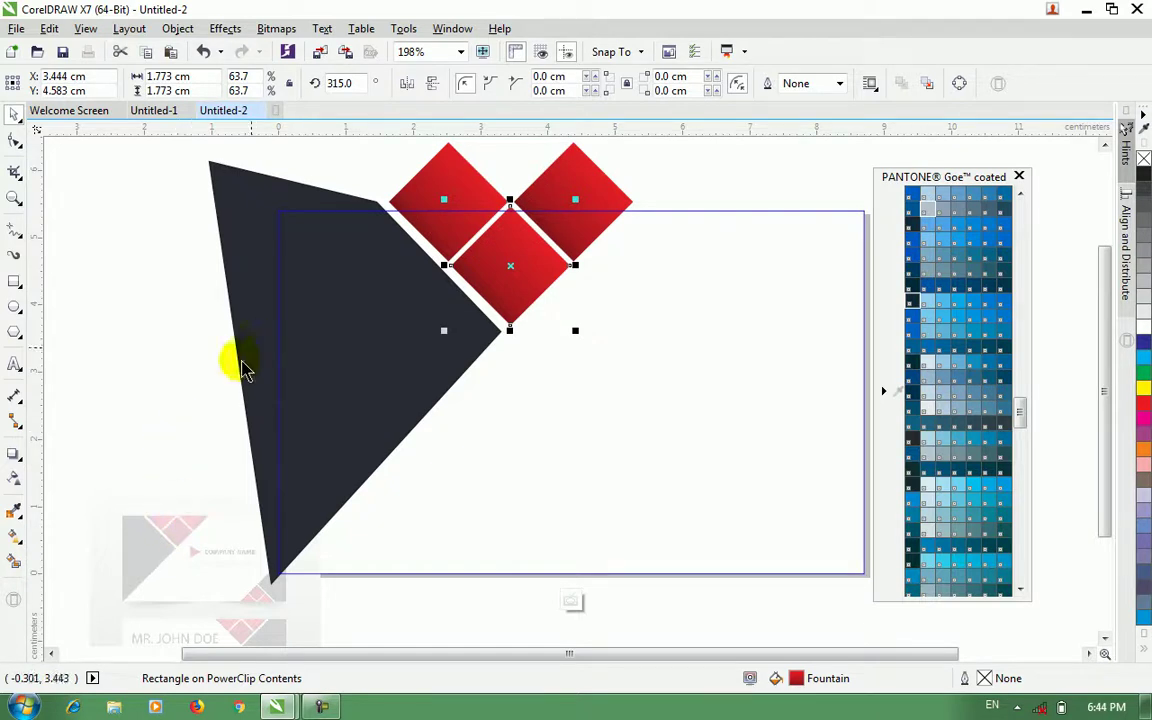
Step: Group the dark shape with the three red diamonds and place a copy of the group beyond the card's right edge
{"action": "left_click", "coordinate": [160, 344]}
{"action": "left_click_drag", "start_coordinate": [1105, 385], "coordinate": [1106, 412]}
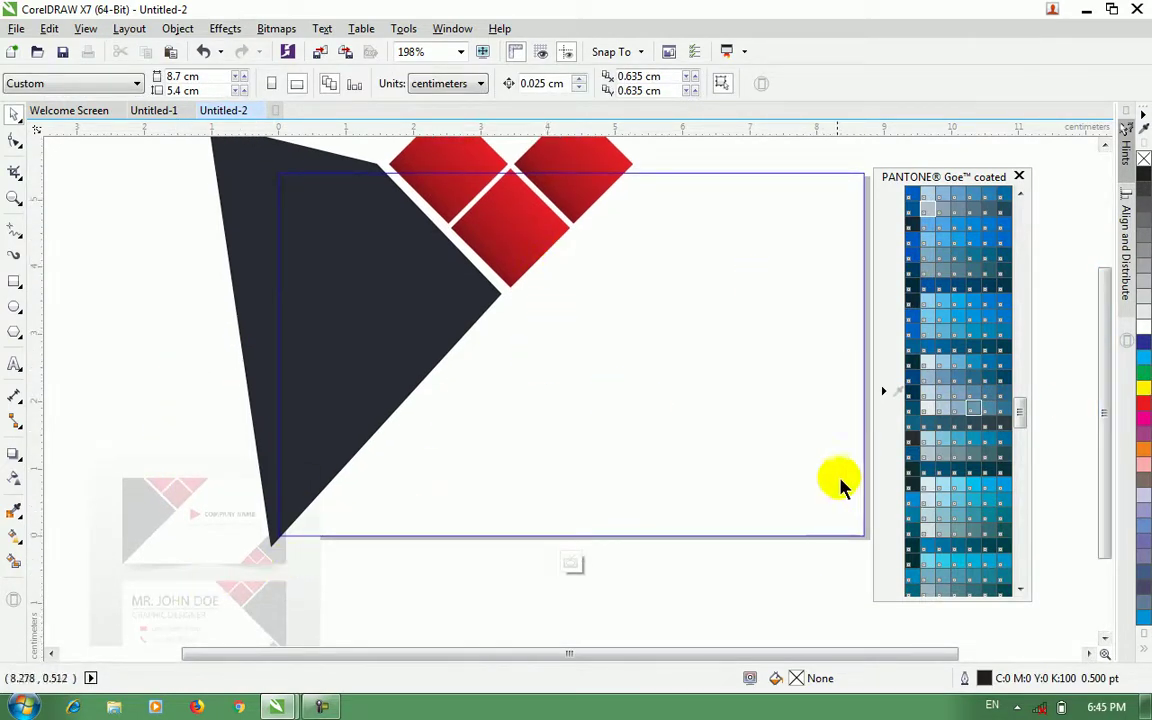
{"action": "scroll", "coordinate": [486, 337], "scroll_direction": "down", "scroll_amount": 2}
{"action": "left_click_drag", "start_coordinate": [302, 188], "coordinate": [587, 457]}
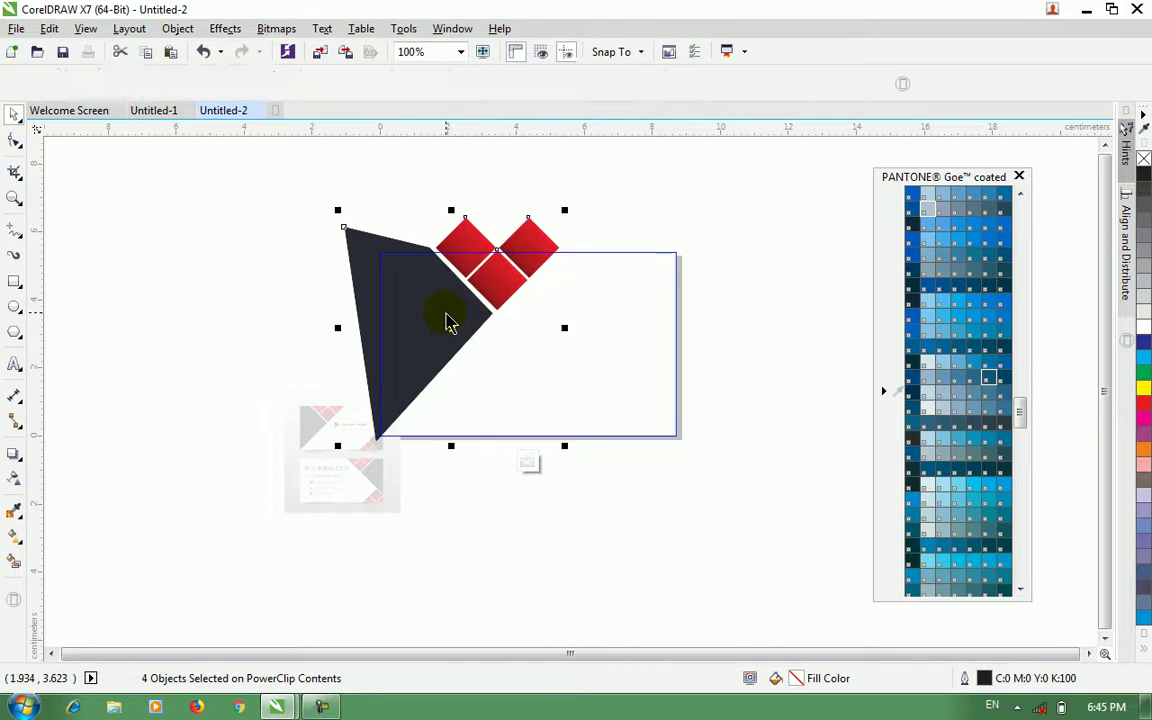
{"action": "key", "text": "ctrl+g"}
{"action": "left_click_drag", "start_coordinate": [422, 324], "coordinate": [741, 375]}
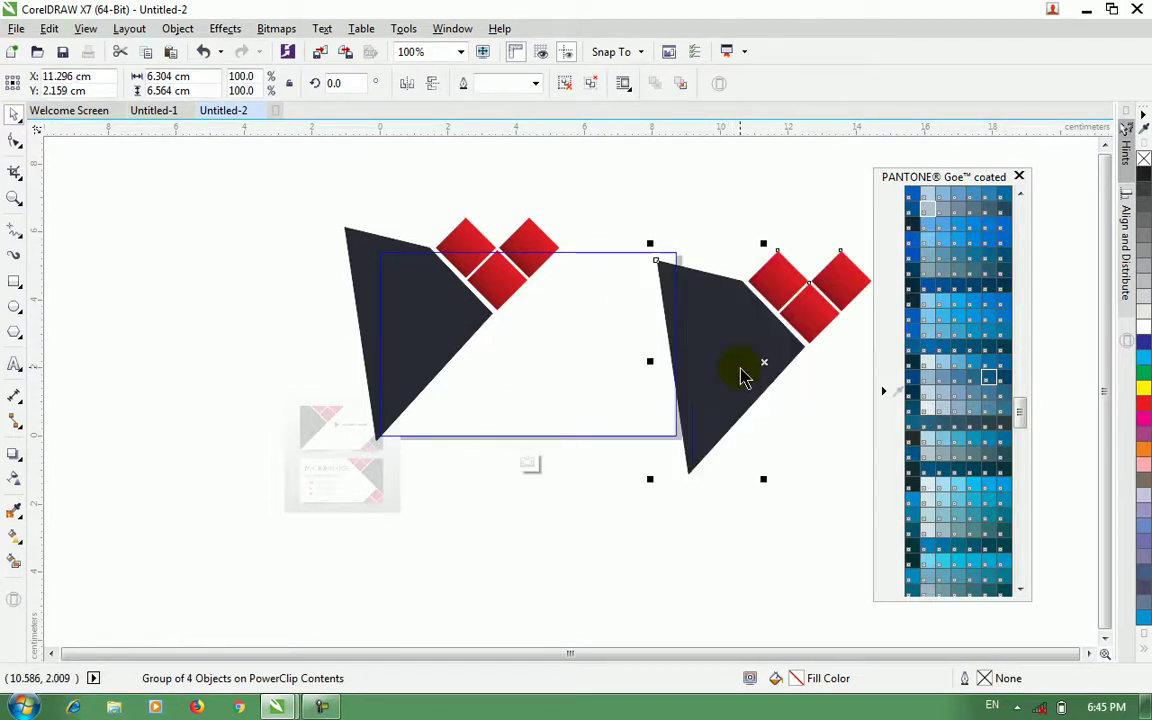
Step: Mirror the copied group horizontally and vertically, scale it to about 78.8% and place it over the card's lower-right corner
{"action": "left_click", "coordinate": [407, 84]}
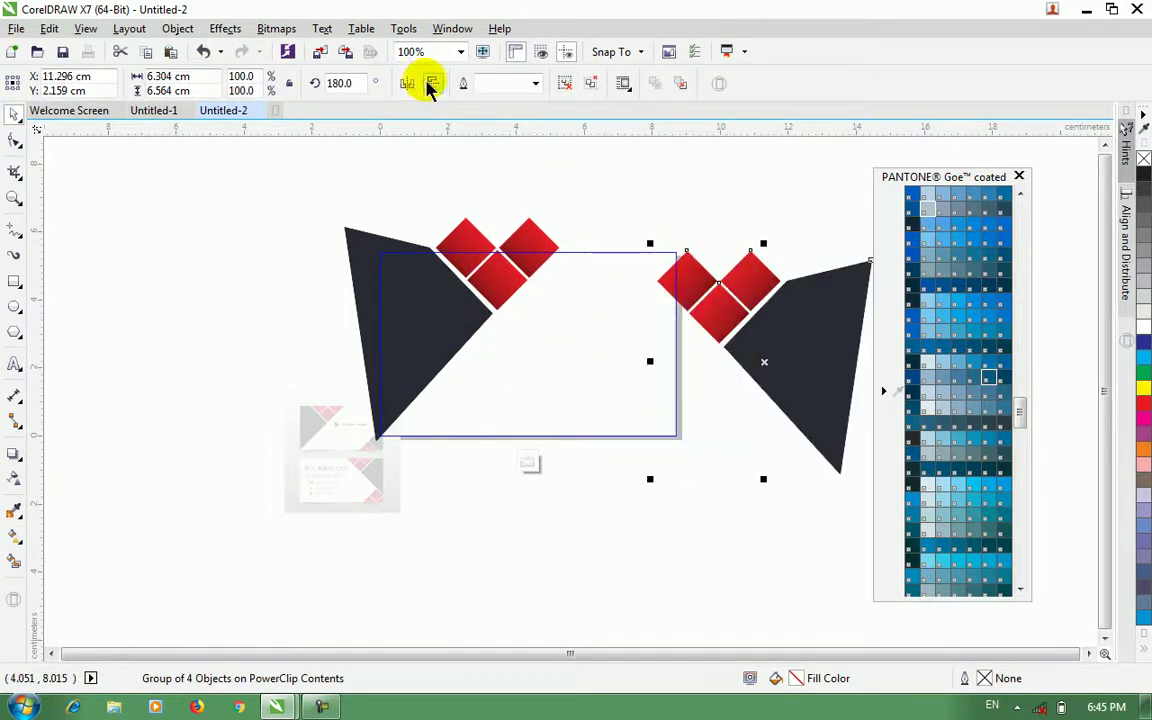
{"action": "left_click", "coordinate": [432, 86]}
{"action": "left_click_drag", "start_coordinate": [805, 391], "coordinate": [720, 406]}
{"action": "left_click_drag", "start_coordinate": [793, 262], "coordinate": [744, 309]}
{"action": "left_click_drag", "start_coordinate": [733, 398], "coordinate": [714, 406]}
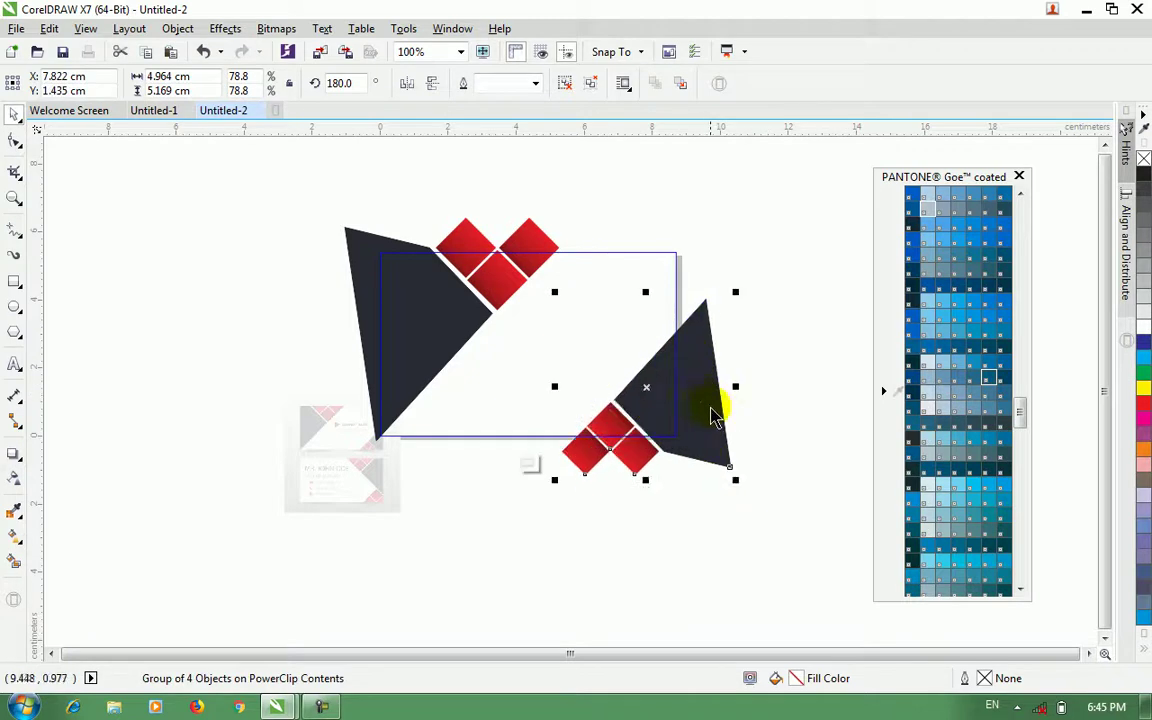
Step: Finish editing the PowerClip contents and move the reference image farther left, clear of the card
{"action": "left_click", "coordinate": [709, 478]}
{"action": "right_click", "coordinate": [709, 415]}
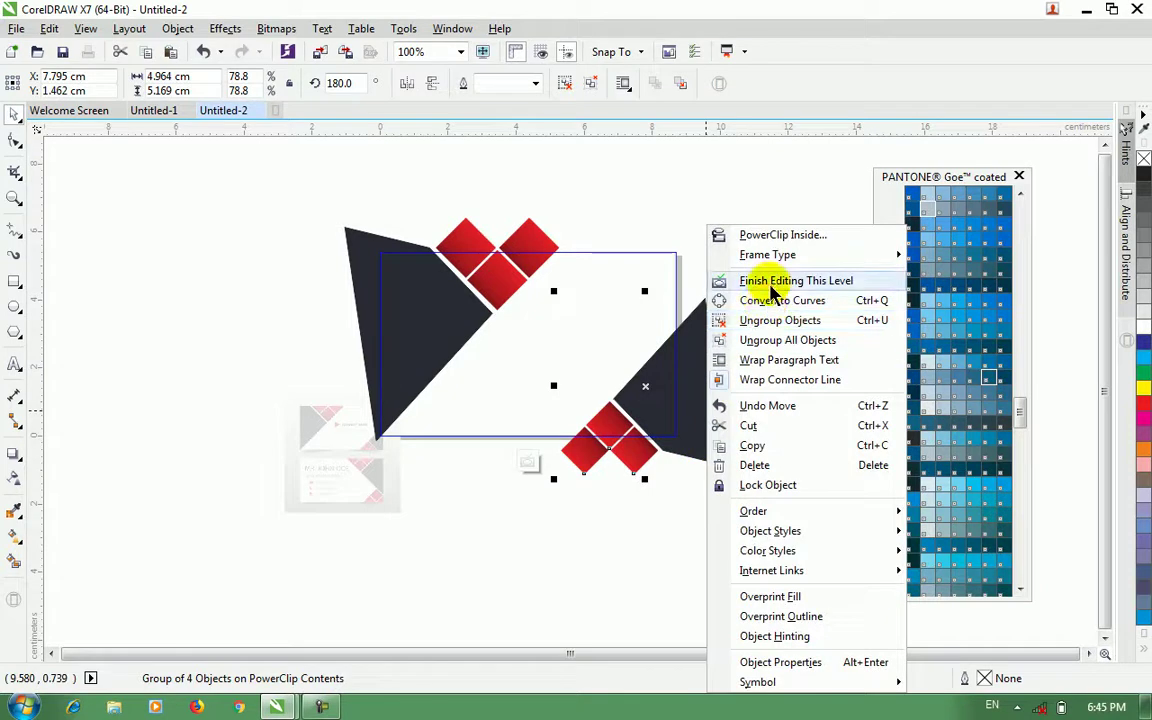
{"action": "left_click", "coordinate": [756, 281]}
{"action": "left_click", "coordinate": [620, 504]}
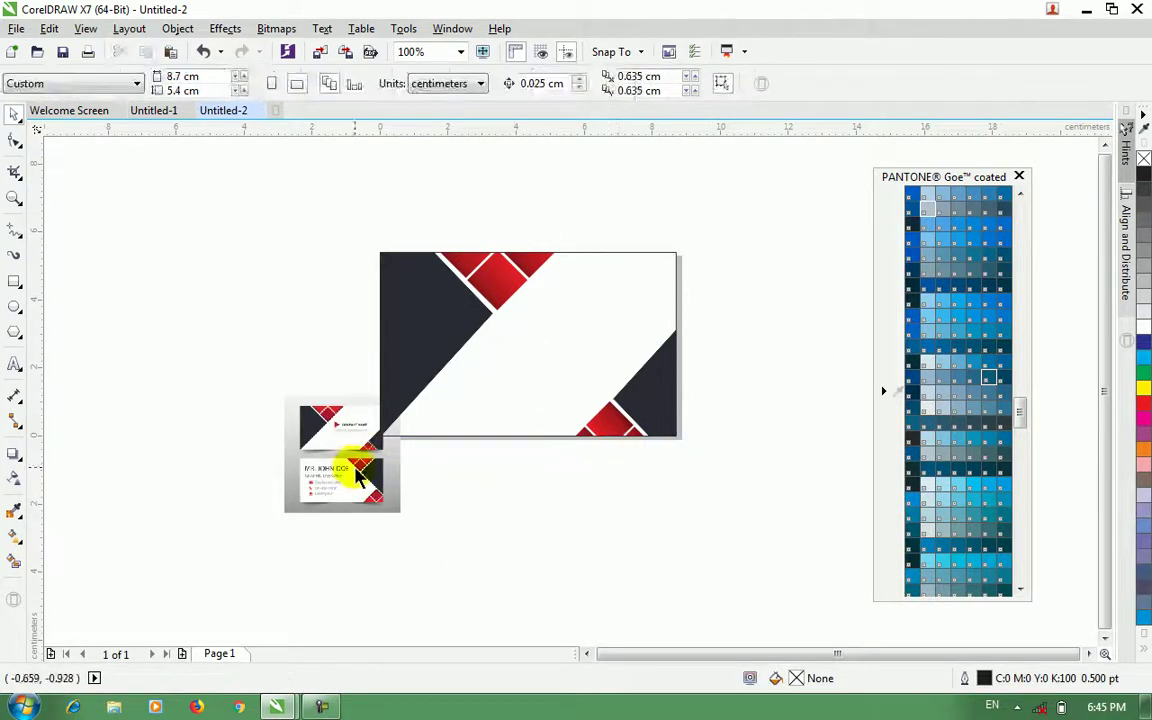
{"action": "left_click_drag", "start_coordinate": [357, 468], "coordinate": [286, 416]}
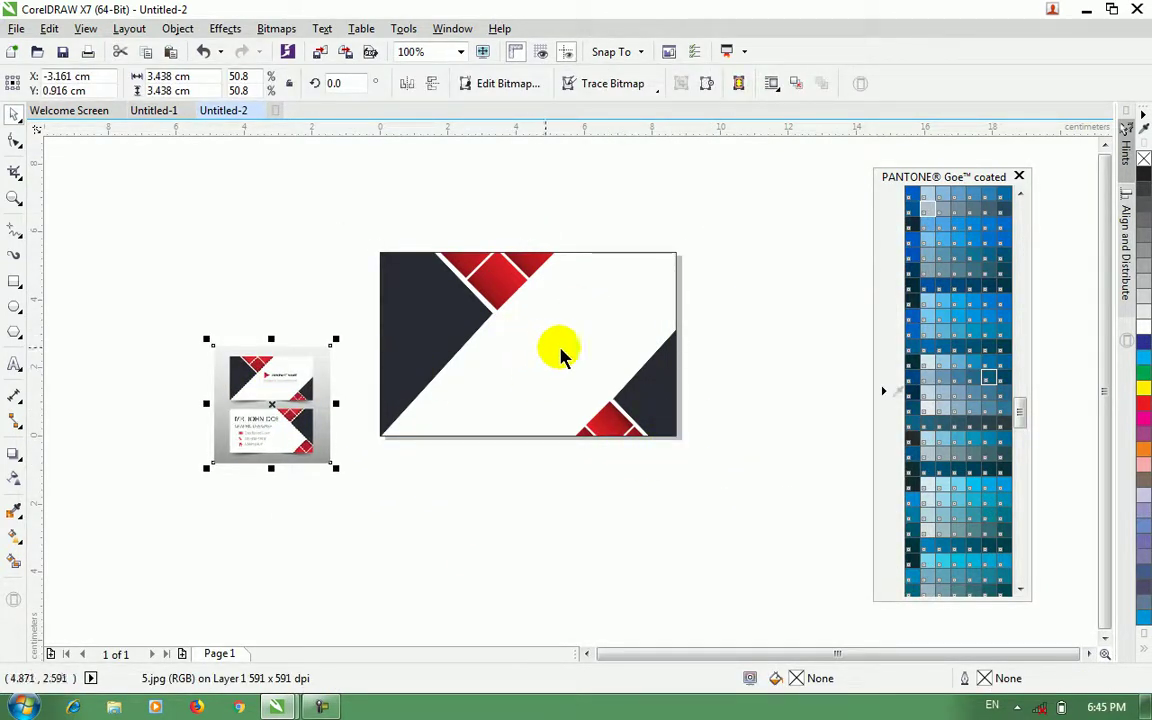
Step: Reopen the card's PowerClip contents and scale the lower-right corner group down to about 4.74 × 4.93 cm
{"action": "right_click", "coordinate": [620, 368]}
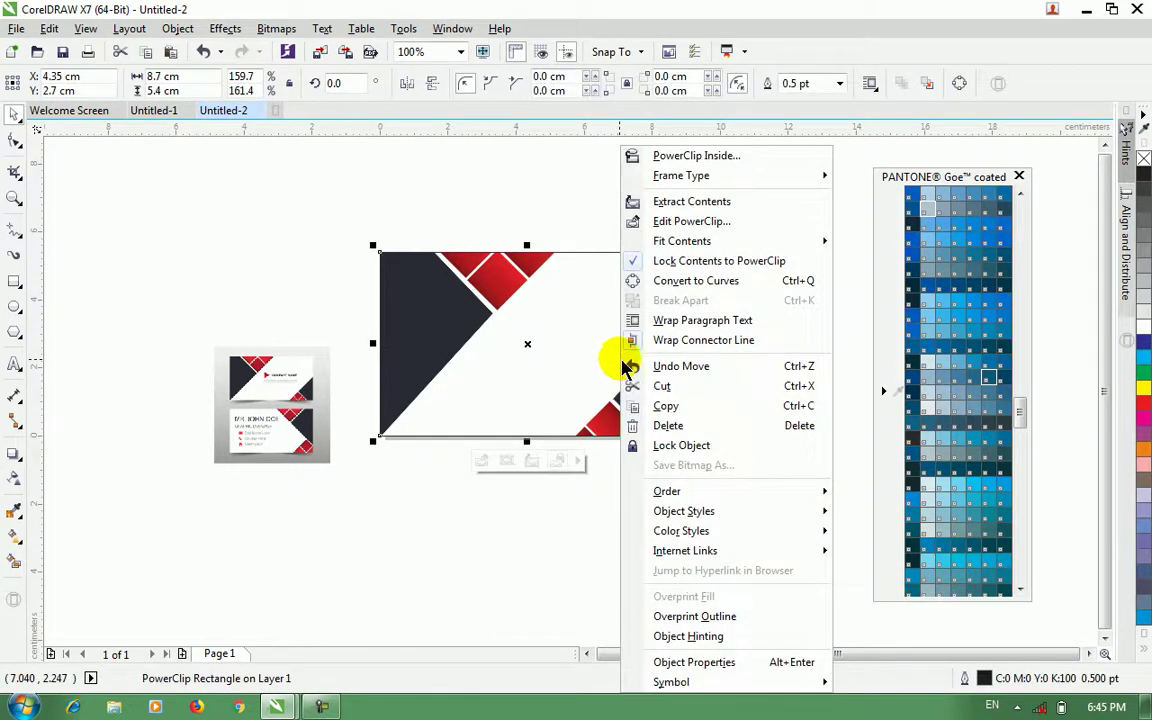
{"action": "left_click", "coordinate": [643, 224]}
{"action": "left_click", "coordinate": [700, 435]}
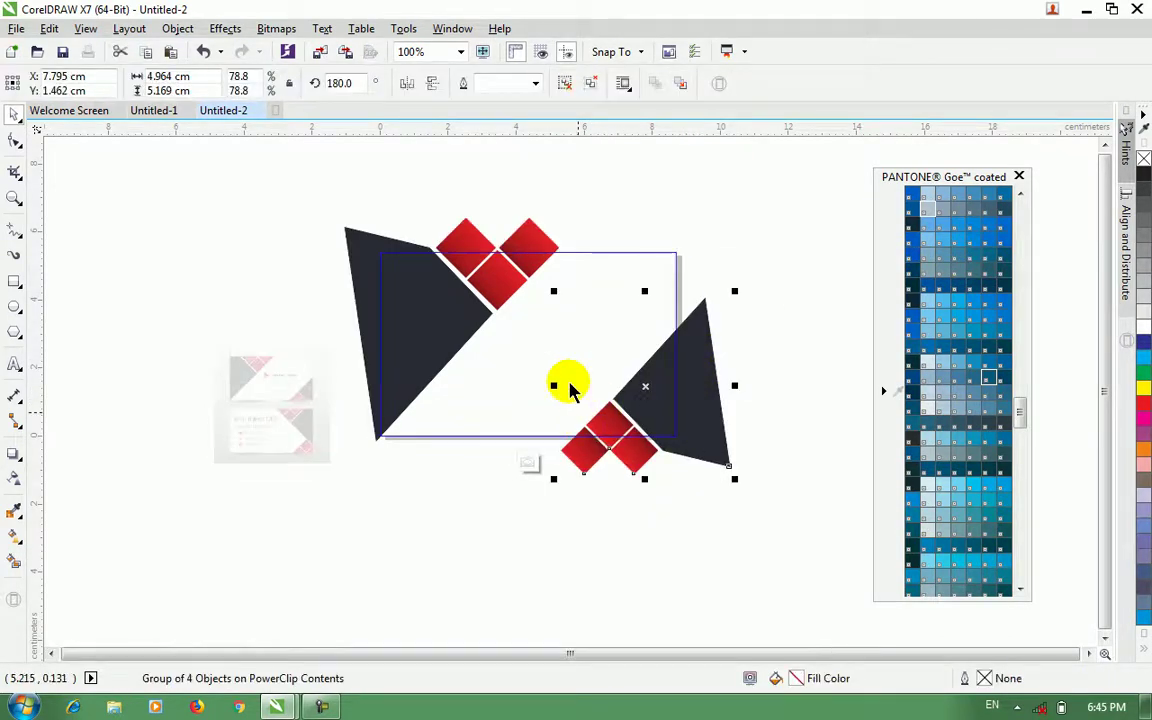
{"action": "left_click_drag", "start_coordinate": [735, 291], "coordinate": [733, 302]}
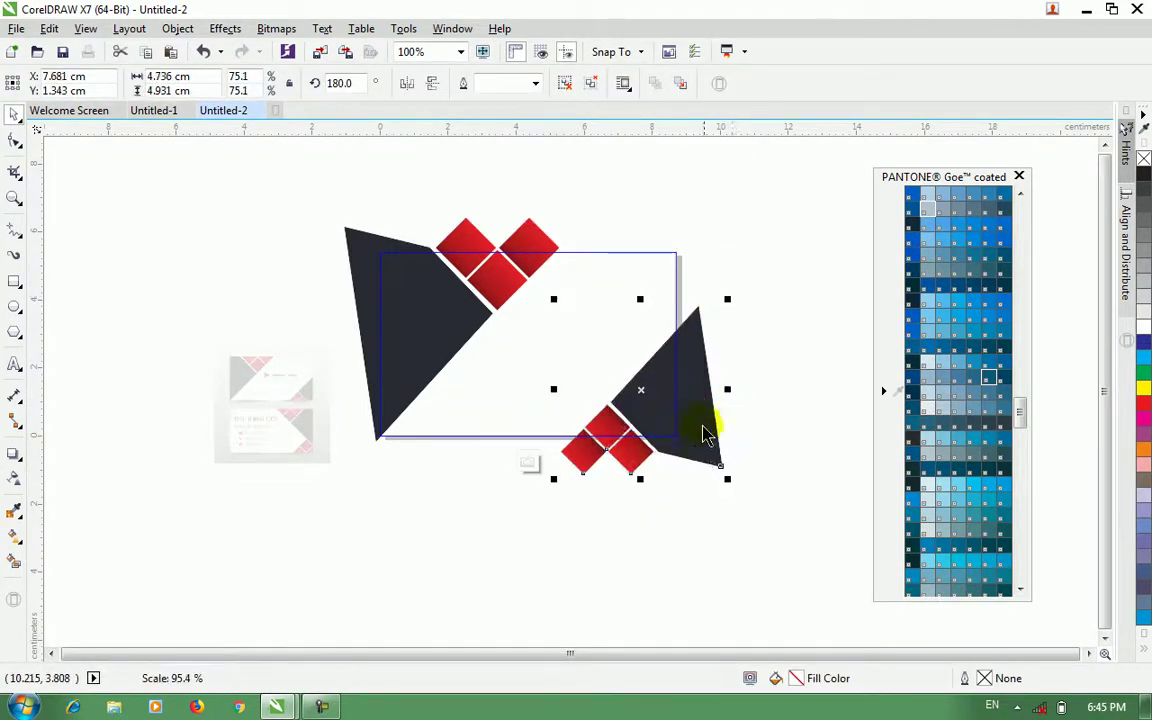
Step: Ungroup the lower-right corner artwork, group only its three red diamonds and scale them to about 90%
{"action": "key", "text": "ctrl+u"}
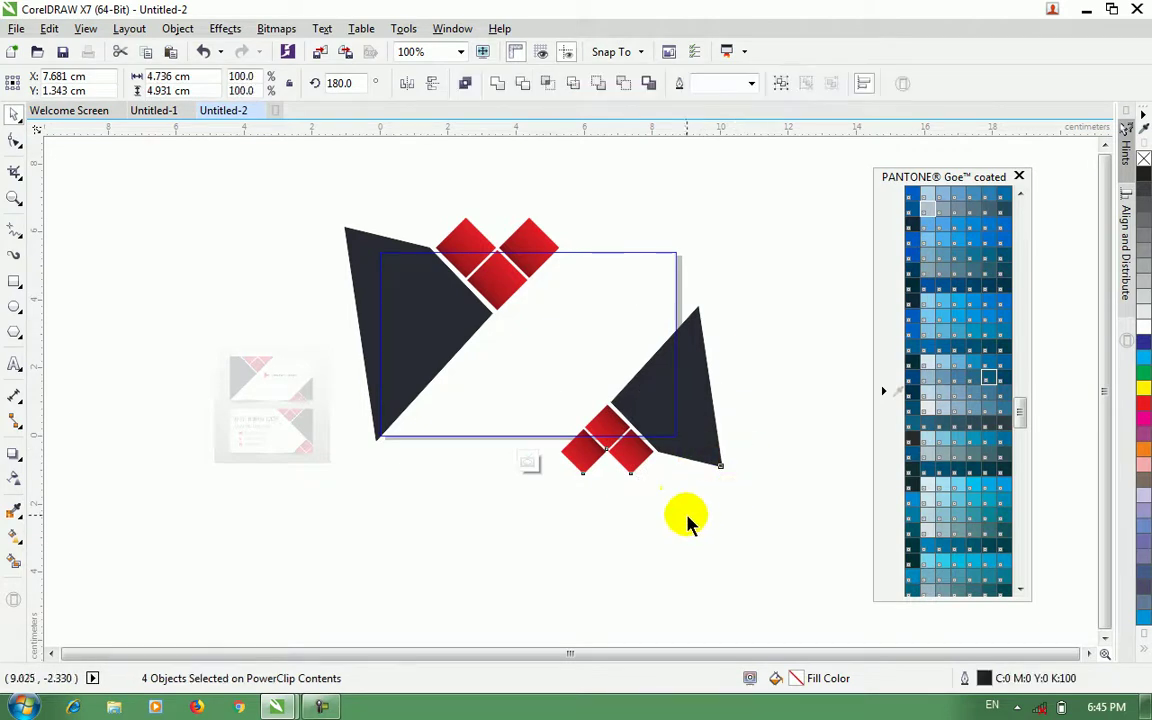
{"action": "left_click", "coordinate": [661, 494]}
{"action": "left_click_drag", "start_coordinate": [661, 494], "coordinate": [489, 391]}
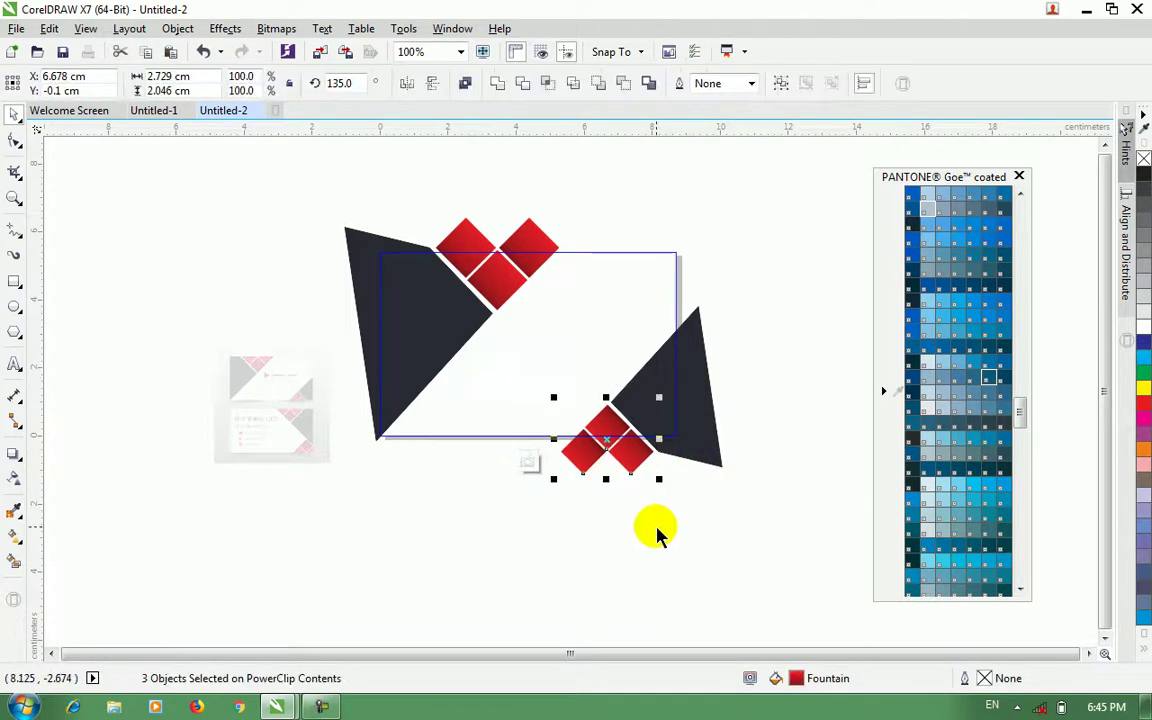
{"action": "key", "text": "ctrl+g"}
{"action": "left_click_drag", "start_coordinate": [553, 487], "coordinate": [562, 480]}
Step: Reposition the small diamond group against the lower-right dark shape's edge and finish editing the PowerClip contents
{"action": "key", "text": "z"}
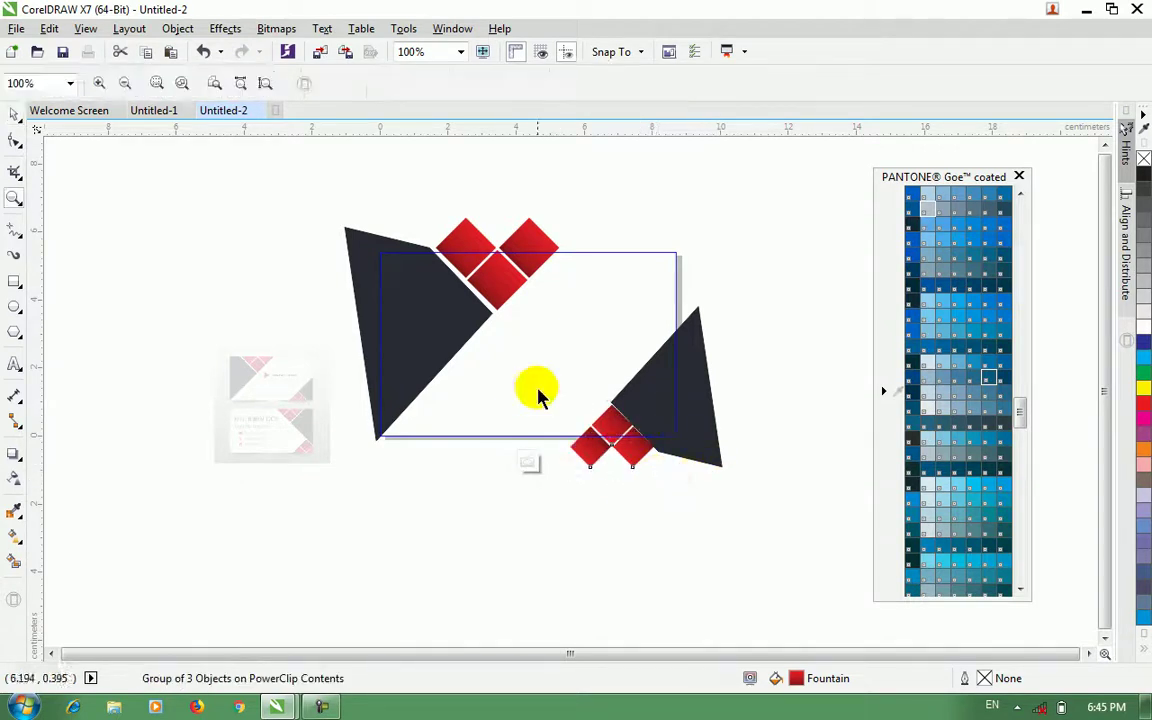
{"action": "left_click", "coordinate": [13, 116]}
{"action": "left_click_drag", "start_coordinate": [610, 448], "coordinate": [621, 436]}
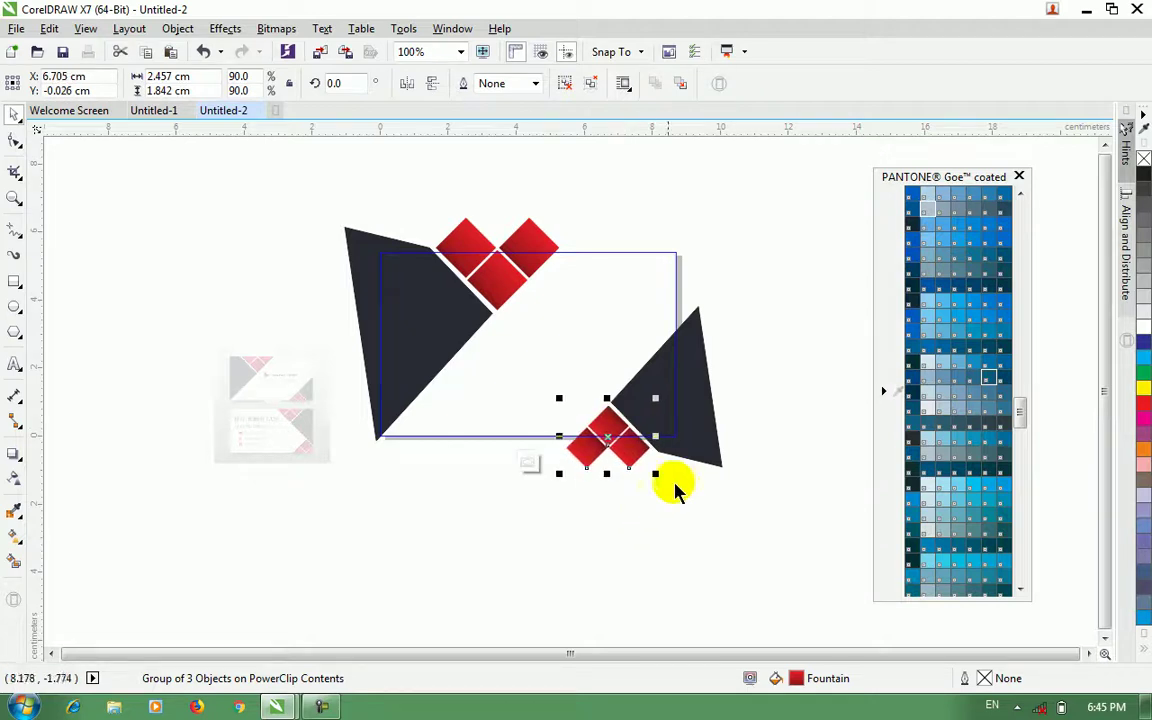
{"action": "right_click", "coordinate": [701, 440]}
{"action": "left_click", "coordinate": [796, 264]}
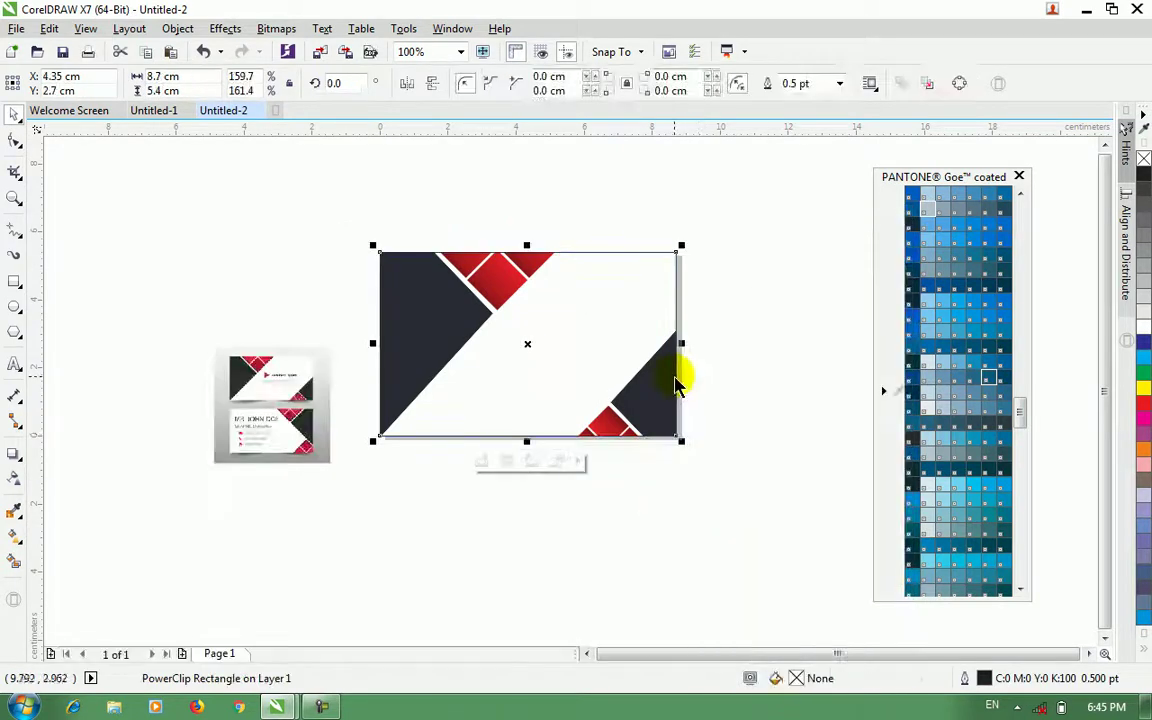
{"action": "left_click", "coordinate": [646, 494]}
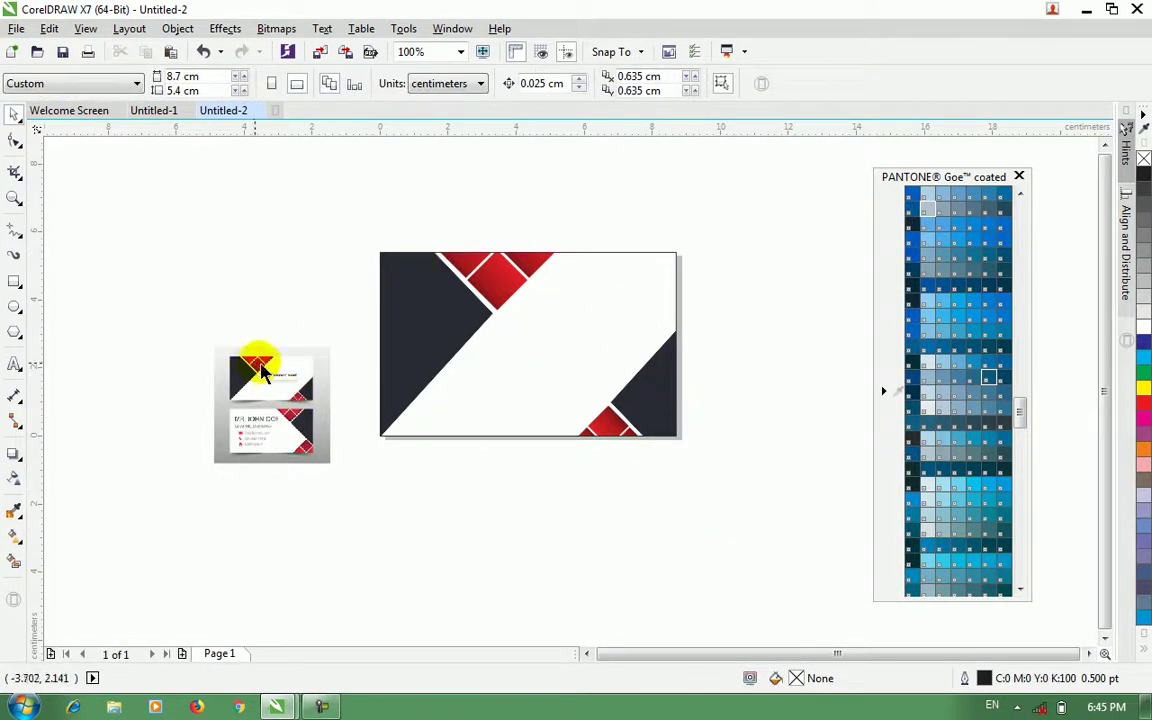
{"action": "key", "text": "z"}
{"action": "left_click_drag", "start_coordinate": [185, 265], "coordinate": [738, 490]}
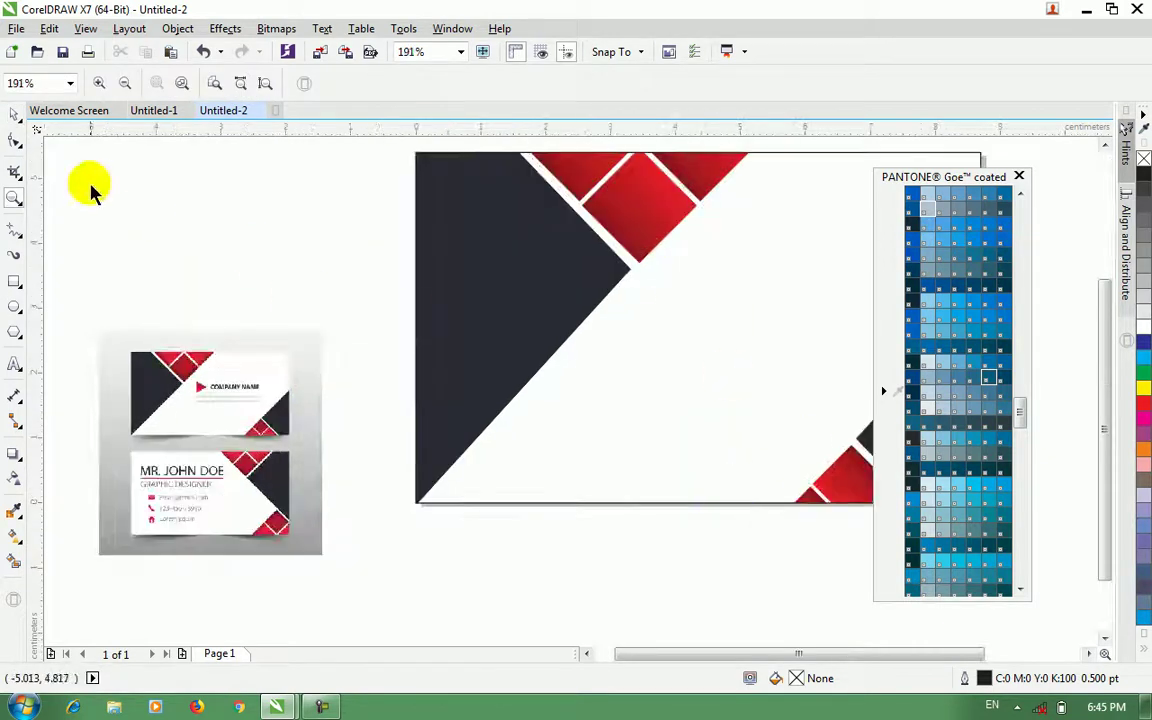
Step: Close the floating PANTONE Goe coated palette and examine the arrow logo beside COMPANY NAME in the reference image
{"action": "left_click", "coordinate": [14, 114]}
{"action": "left_click", "coordinate": [1019, 176]}
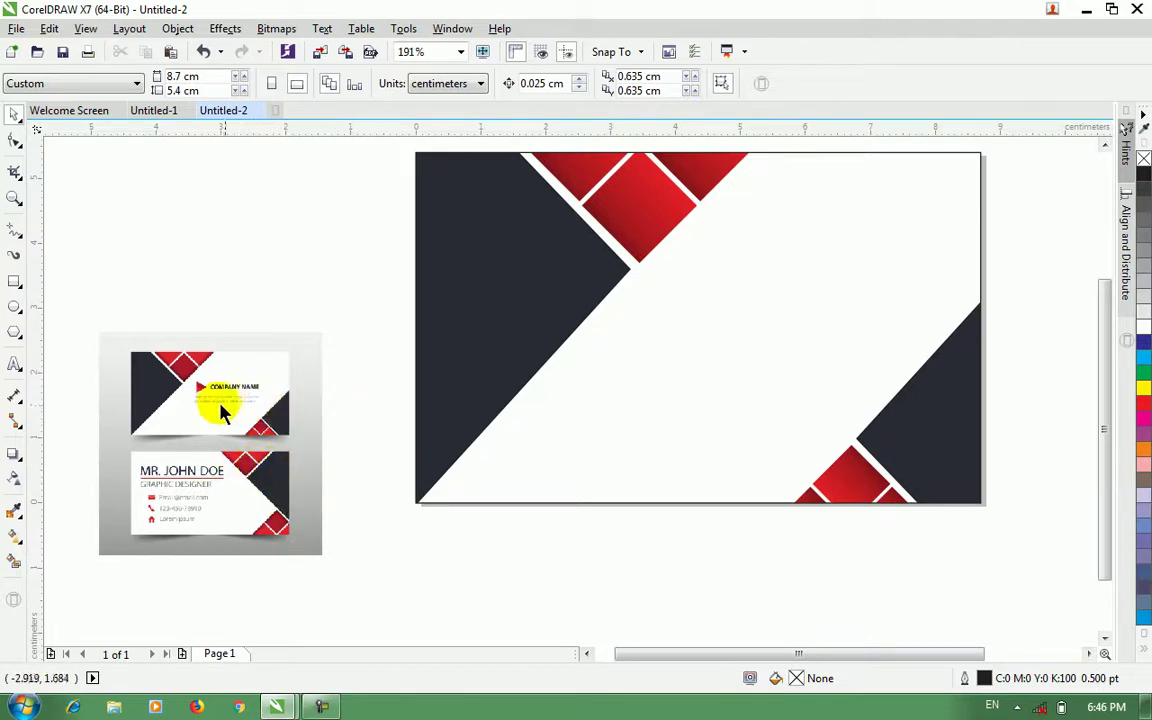
{"action": "key", "text": "z"}
{"action": "left_click_drag", "start_coordinate": [131, 336], "coordinate": [398, 525]}
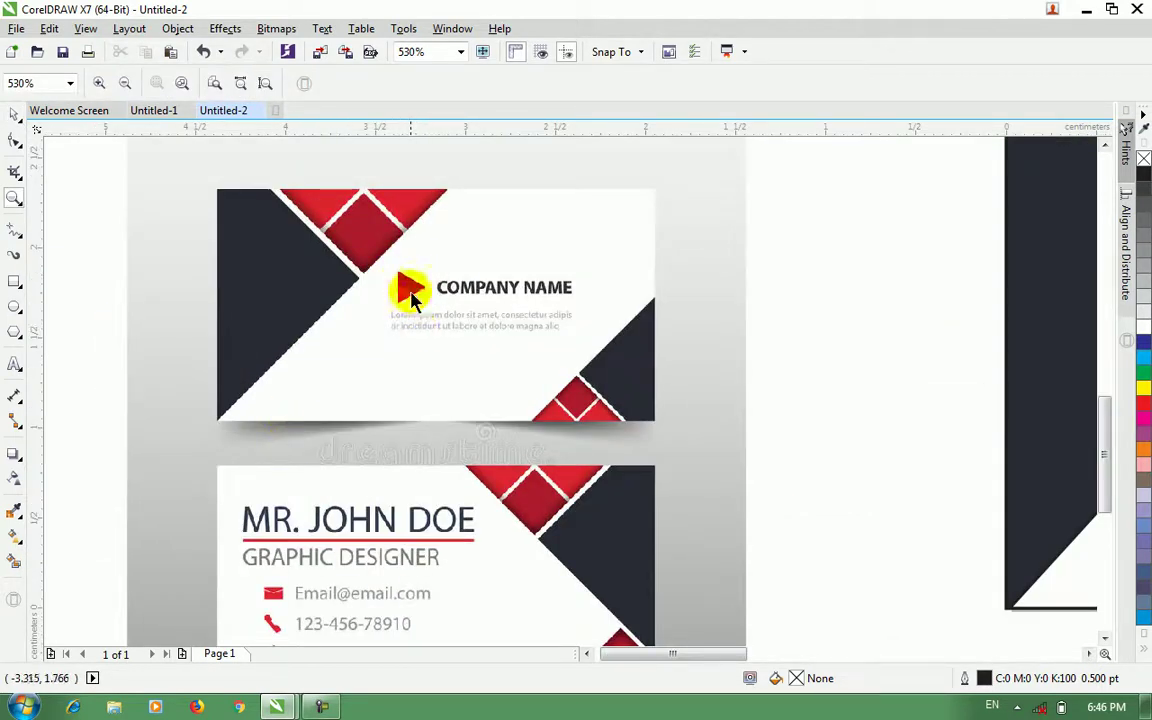
{"action": "key", "text": "shift+F4"}
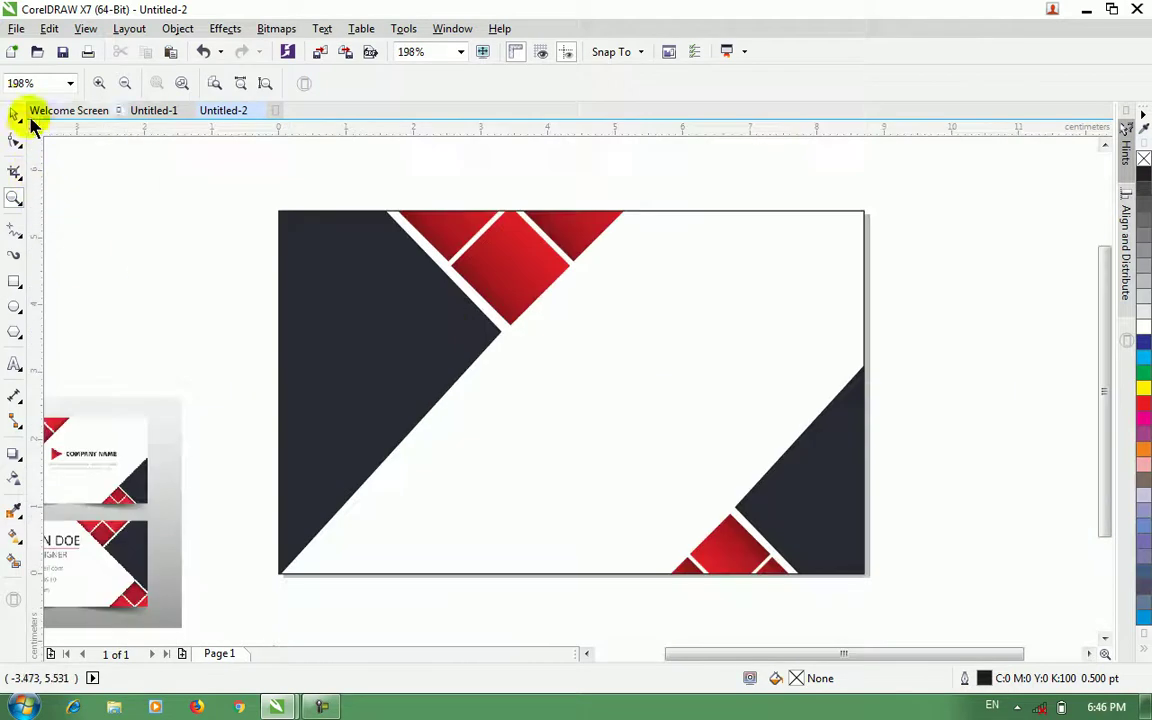
Step: Draw a rectangle about 1.42 × 1.12 cm mid-card, convert it to curves and reshape it into a right-pointing triangle
{"action": "left_click", "coordinate": [15, 114]}
{"action": "left_click", "coordinate": [15, 284]}
{"action": "mouse_move", "coordinate": [532, 349]}
{"action": "left_mouse_down"}
{"action": "mouse_move", "coordinate": [627, 406]}
{"action": "mouse_move", "coordinate": [628, 424]}
{"action": "left_mouse_up"}
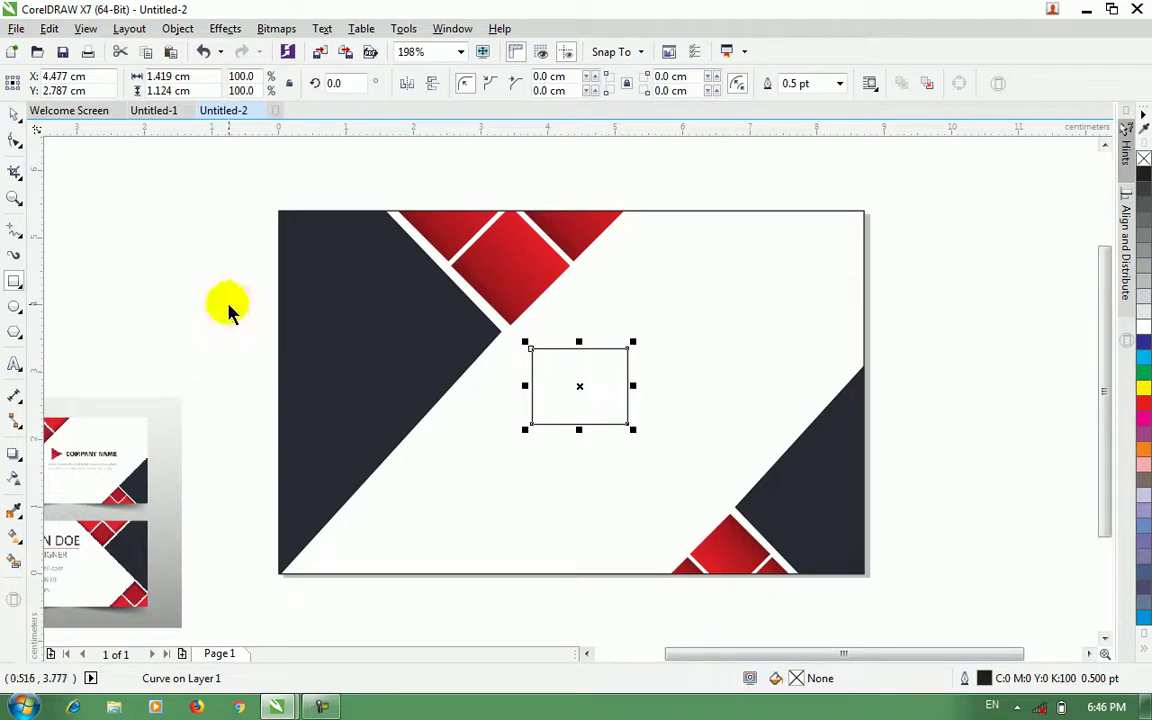
{"action": "left_click", "coordinate": [14, 142]}
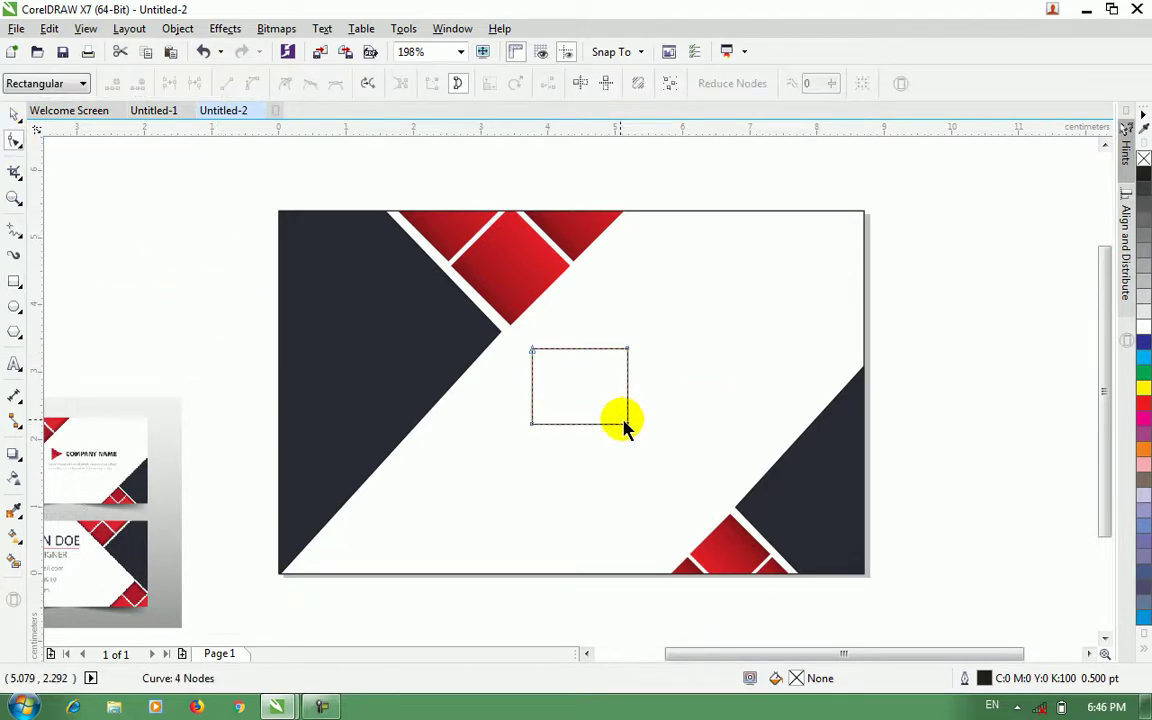
{"action": "left_click_drag", "start_coordinate": [627, 352], "coordinate": [620, 385]}
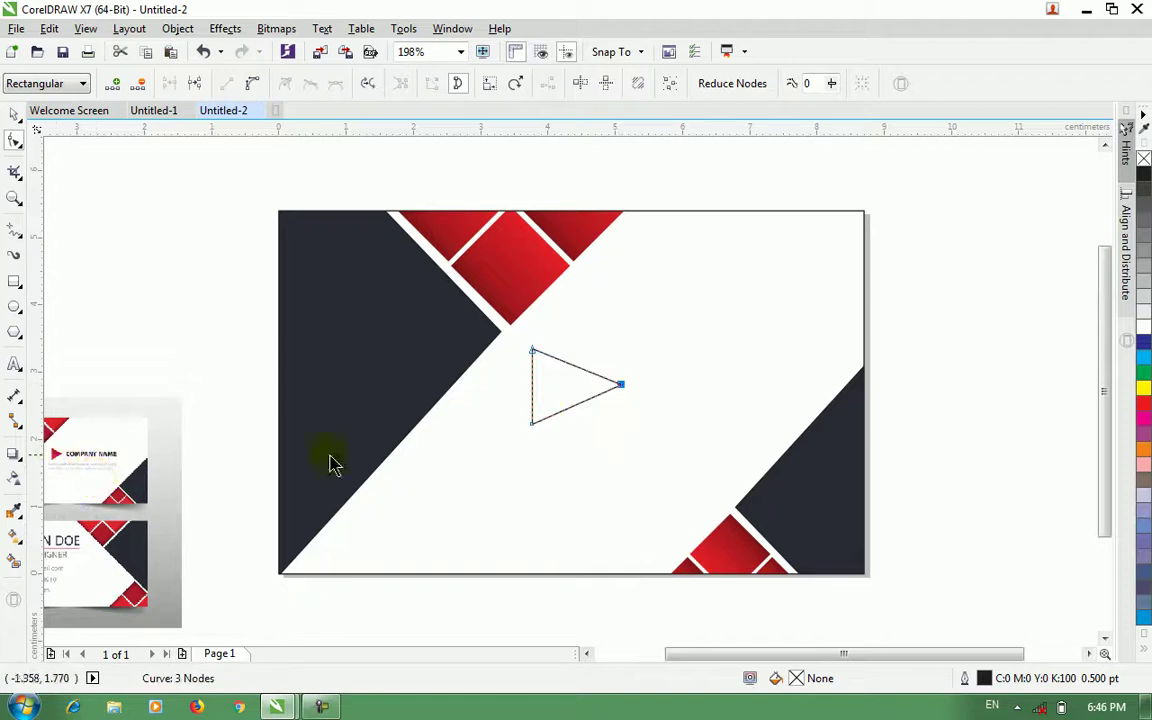
{"action": "left_click", "coordinate": [15, 116]}
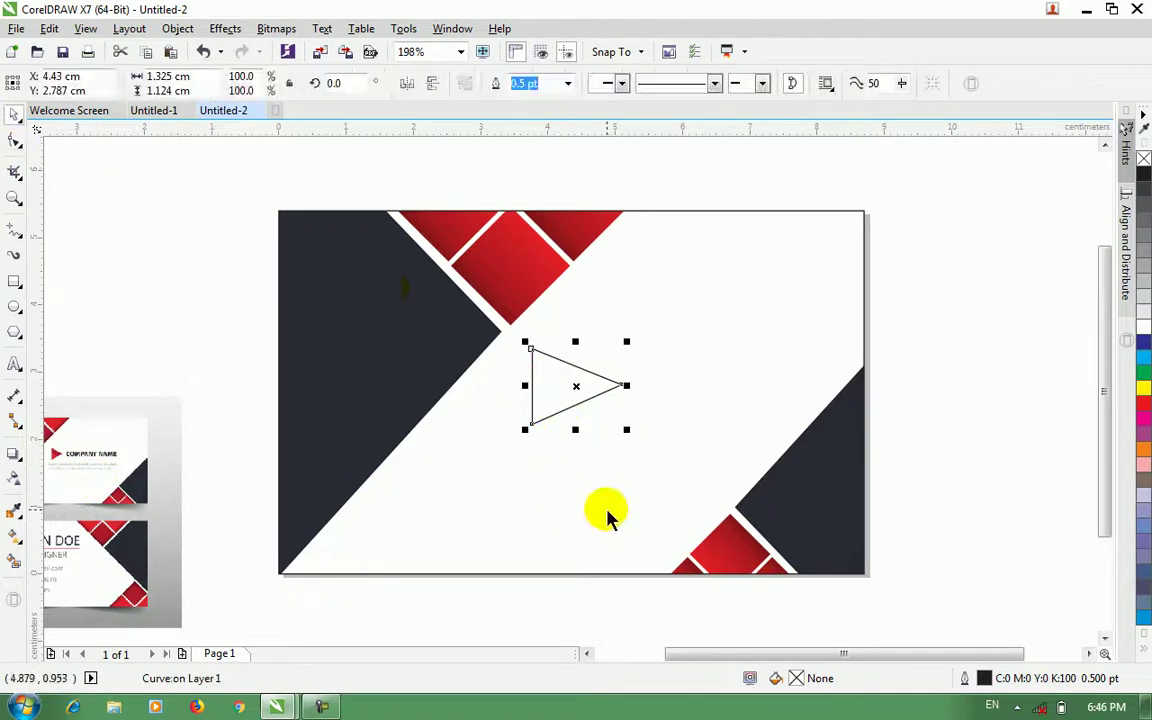
Step: Duplicate the triangle and align the copy's centre exactly over the original
{"action": "left_click_drag", "start_coordinate": [594, 391], "coordinate": [684, 376]}
{"action": "right_click", "coordinate": [684, 376]}
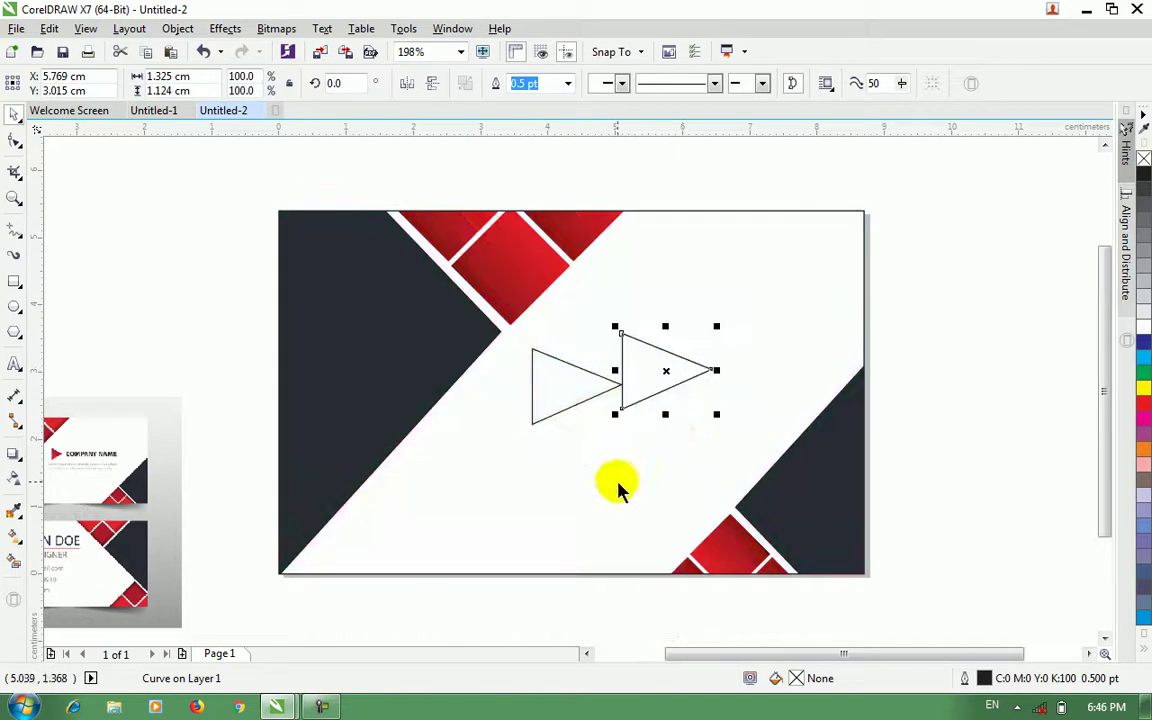
{"action": "left_click", "coordinate": [577, 396], "text": "shift"}
{"action": "key", "text": "e"}
{"action": "key", "text": "c"}
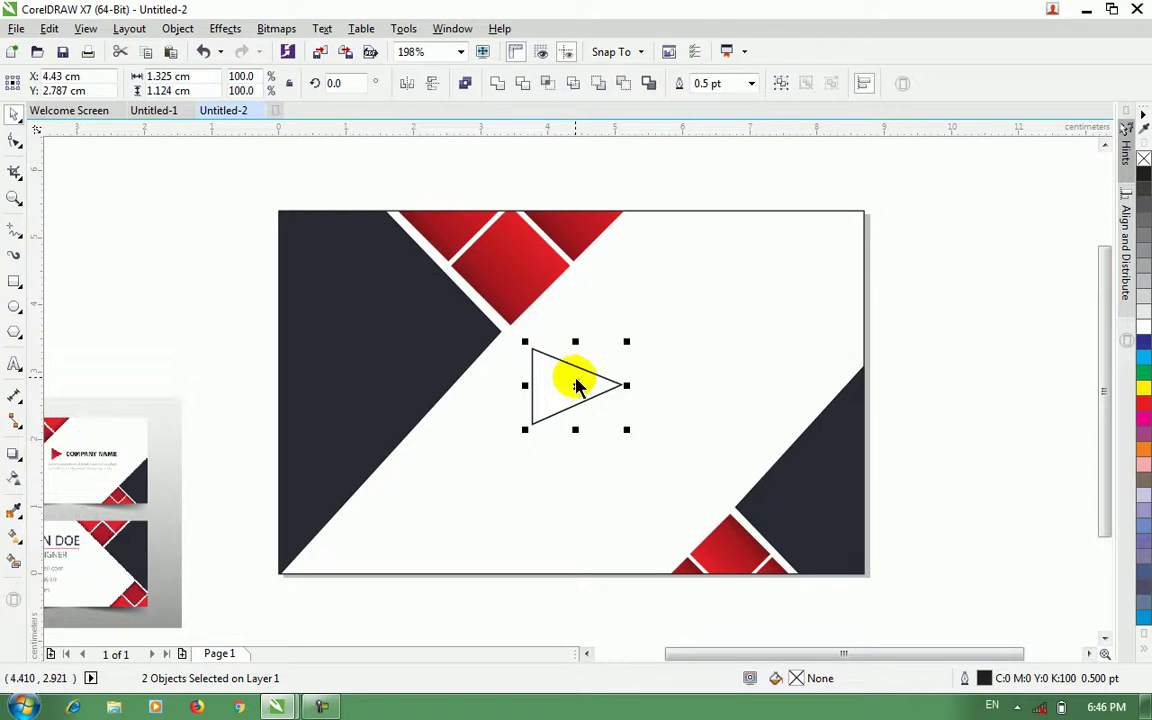
Step: Add a node on one triangle's lower slanted edge and raise its lower-left corner to cover only the upper part
{"action": "left_click", "coordinate": [543, 175]}
{"action": "left_click", "coordinate": [566, 396]}
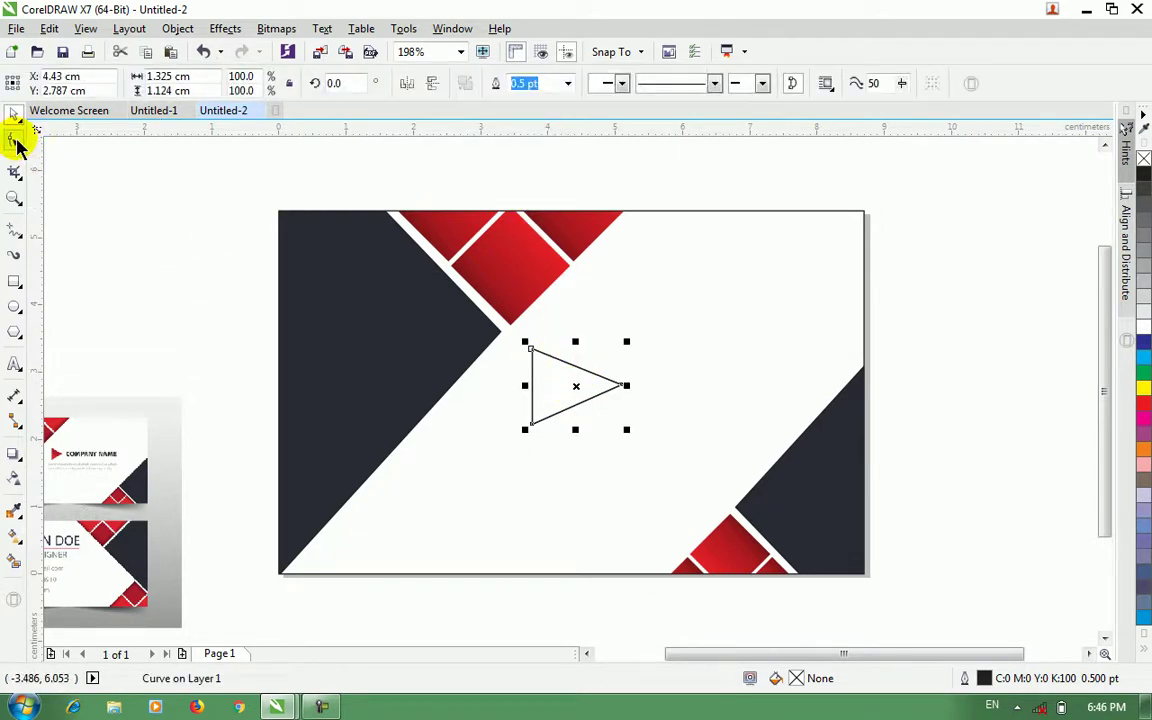
{"action": "left_click", "coordinate": [15, 141]}
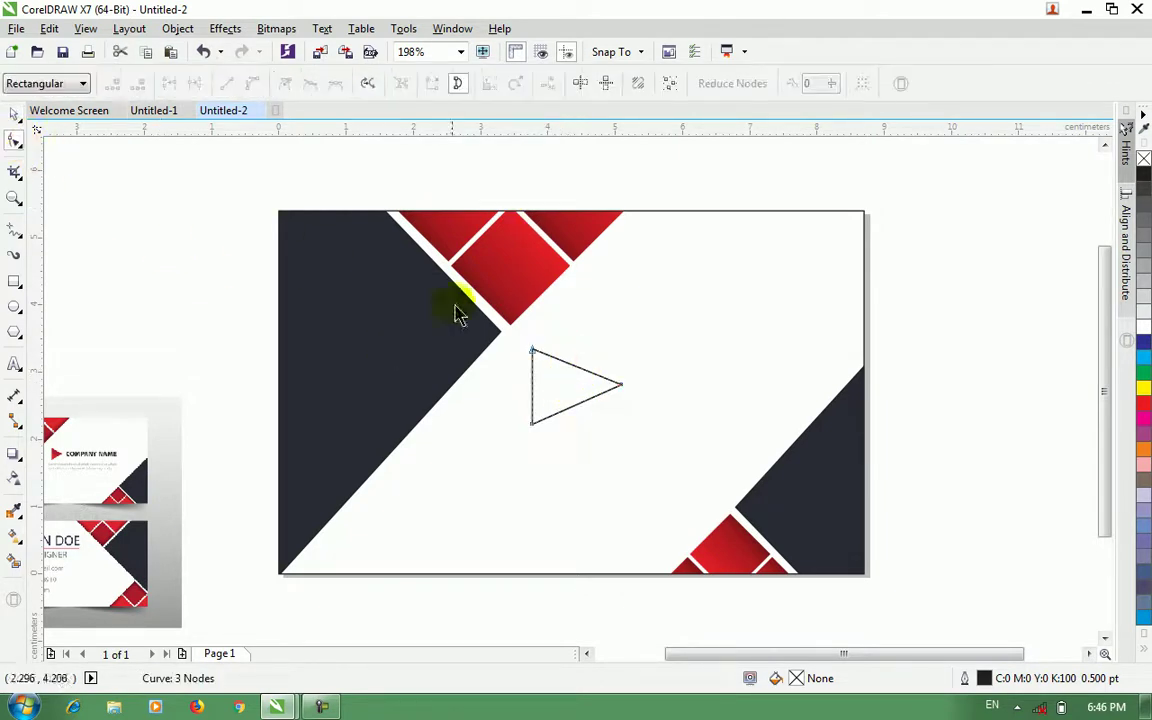
{"action": "double_click", "coordinate": [586, 400]}
{"action": "left_click_drag", "start_coordinate": [612, 411], "coordinate": [505, 404]}
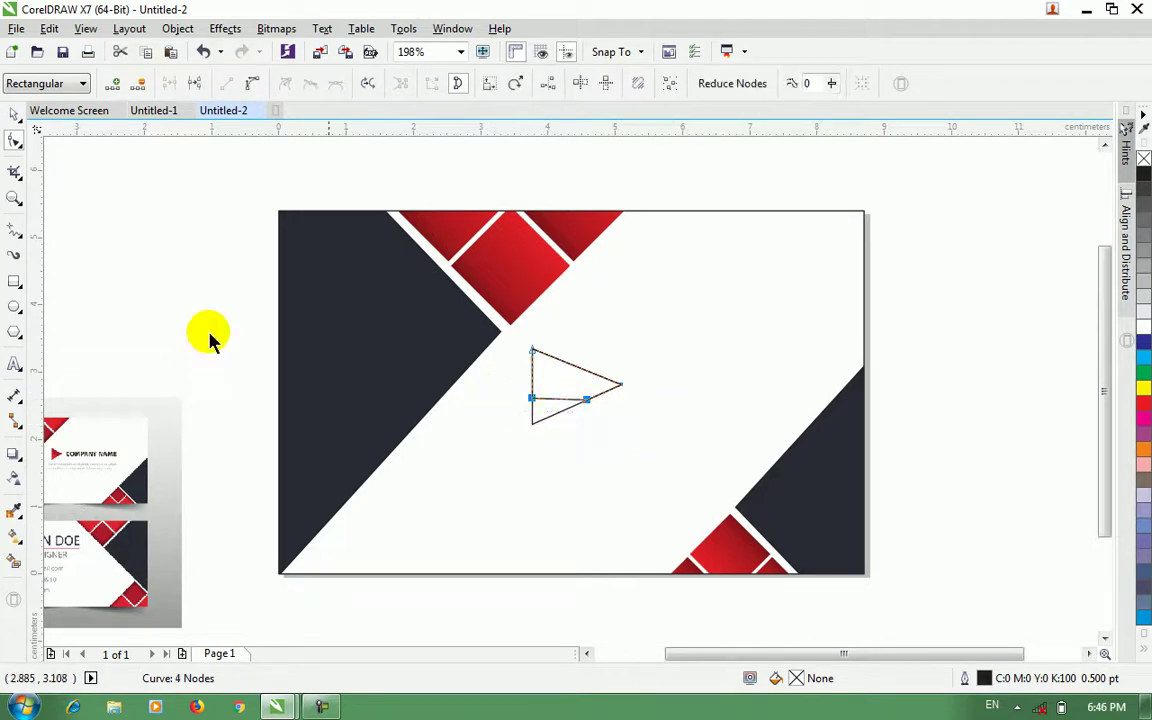
Step: Adjust the upper shape's two bottom nodes so its lower edge is horizontal and ends on the triangle's slanted side
{"action": "left_click", "coordinate": [18, 200]}
{"action": "left_click_drag", "start_coordinate": [462, 328], "coordinate": [690, 465]}
{"action": "left_click", "coordinate": [13, 148]}
{"action": "left_click_drag", "start_coordinate": [329, 378], "coordinate": [725, 473]}
{"action": "left_click", "coordinate": [607, 419]}
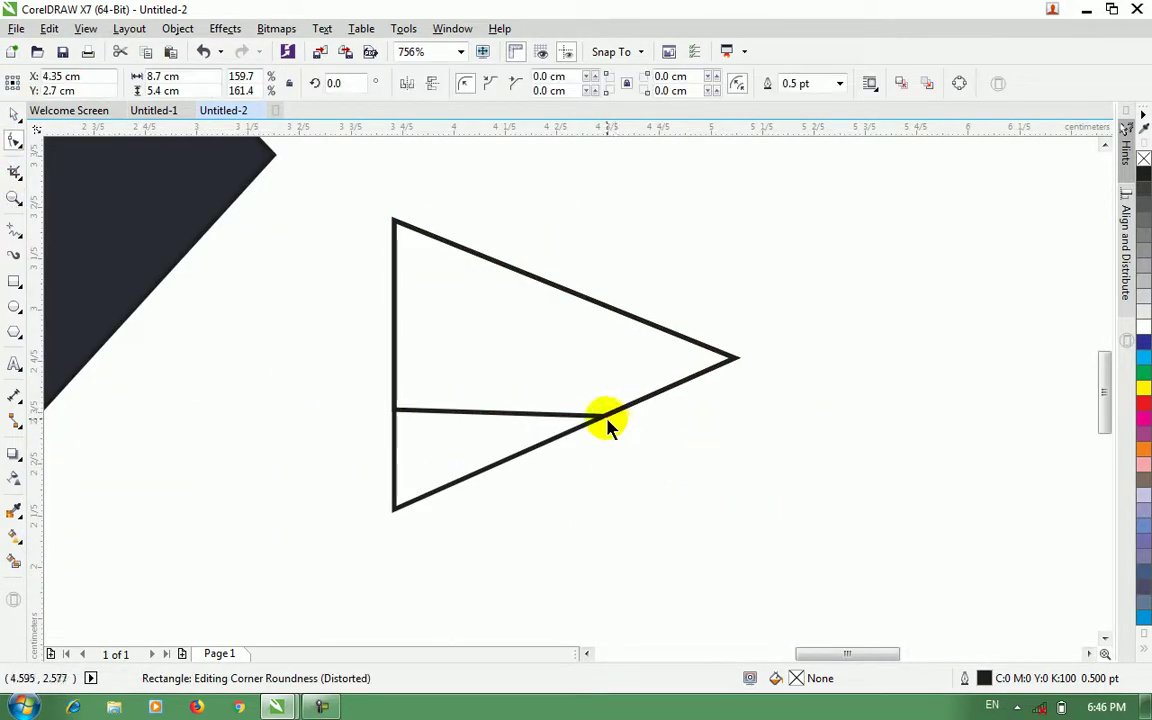
{"action": "left_click", "coordinate": [595, 420]}
{"action": "left_click_drag", "start_coordinate": [609, 417], "coordinate": [620, 409]}
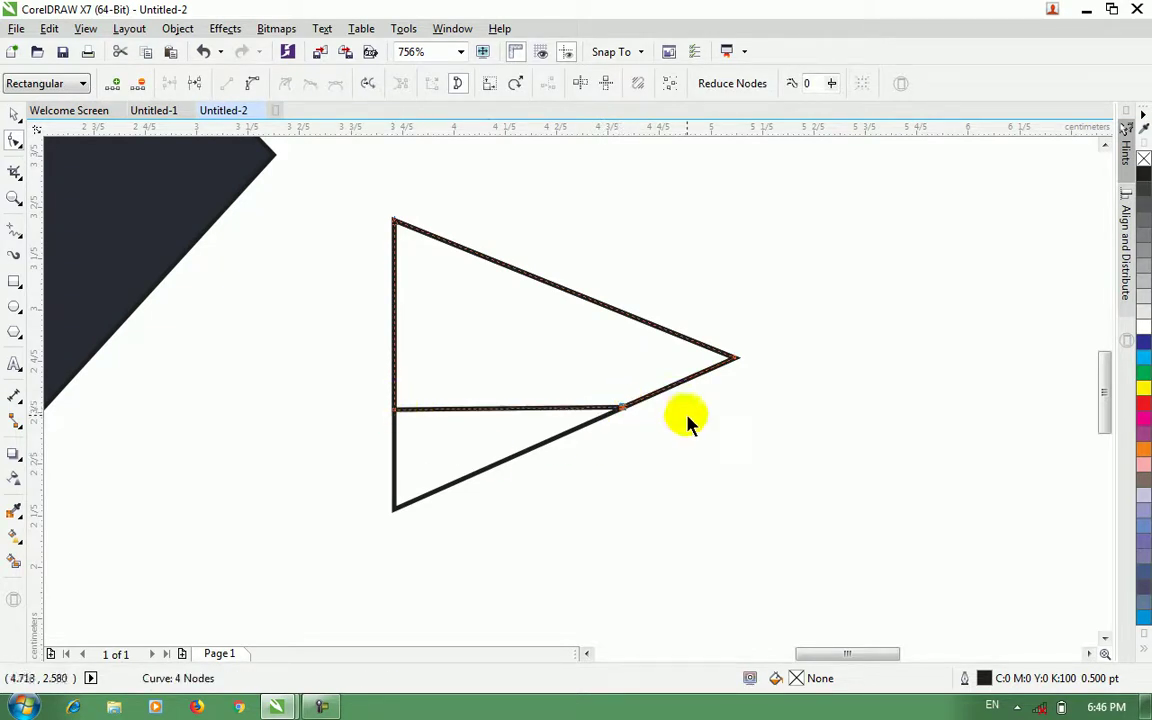
{"action": "left_click", "coordinate": [617, 411]}
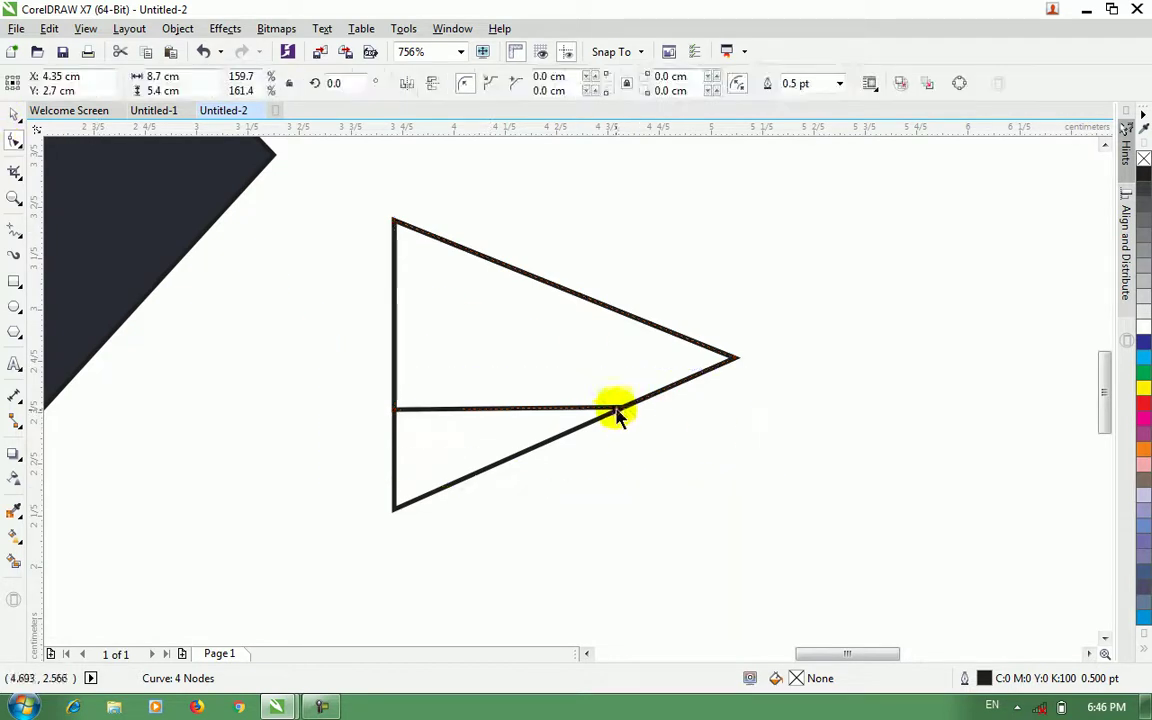
{"action": "left_click", "coordinate": [615, 410]}
{"action": "left_click_drag", "start_coordinate": [622, 410], "coordinate": [640, 401]}
{"action": "left_click_drag", "start_coordinate": [398, 418], "coordinate": [398, 408]}
{"action": "left_click", "coordinate": [14, 114]}
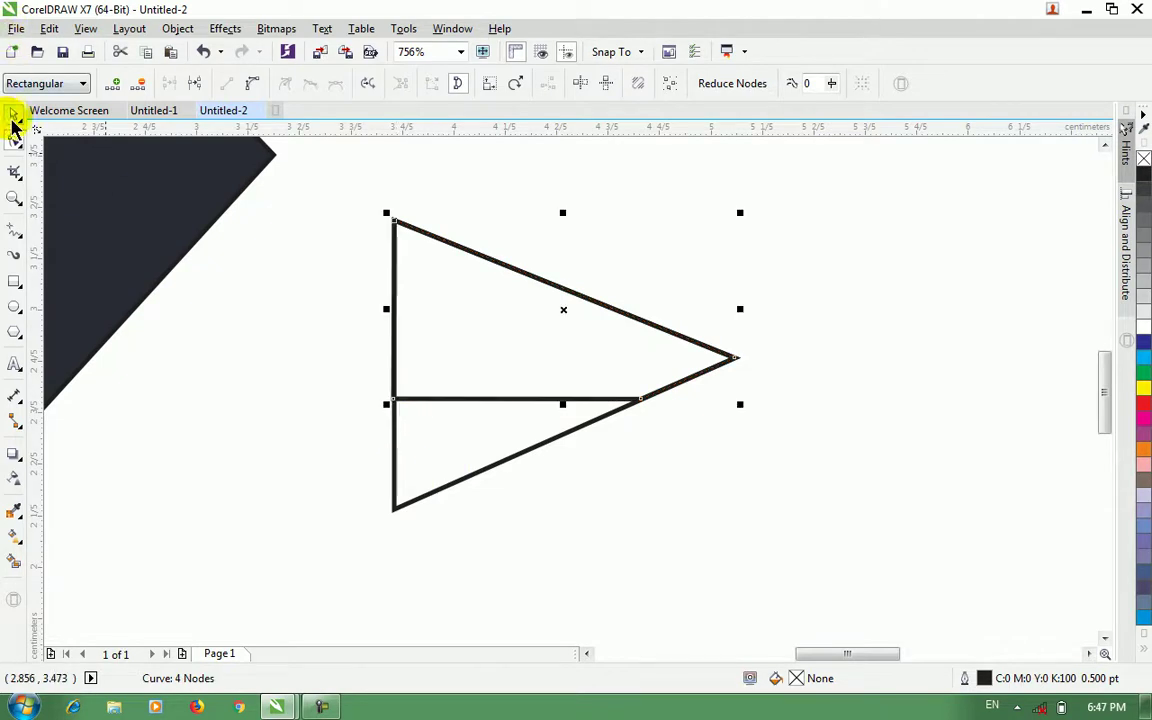
Step: Fill the upper arrow part with dark red (C:29 M:93 Y:84 K:45) and the lower part with bright red, both sampled from the diamonds
{"action": "key", "text": "F3"}
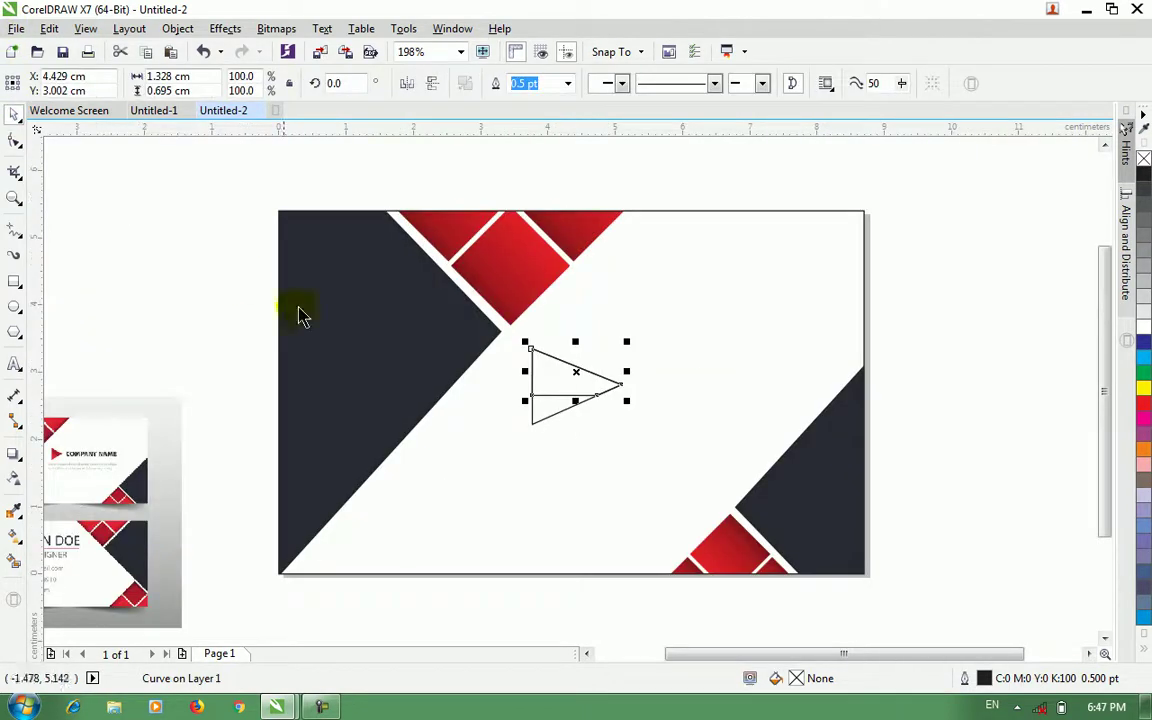
{"action": "left_click", "coordinate": [218, 318]}
{"action": "left_click", "coordinate": [562, 363]}
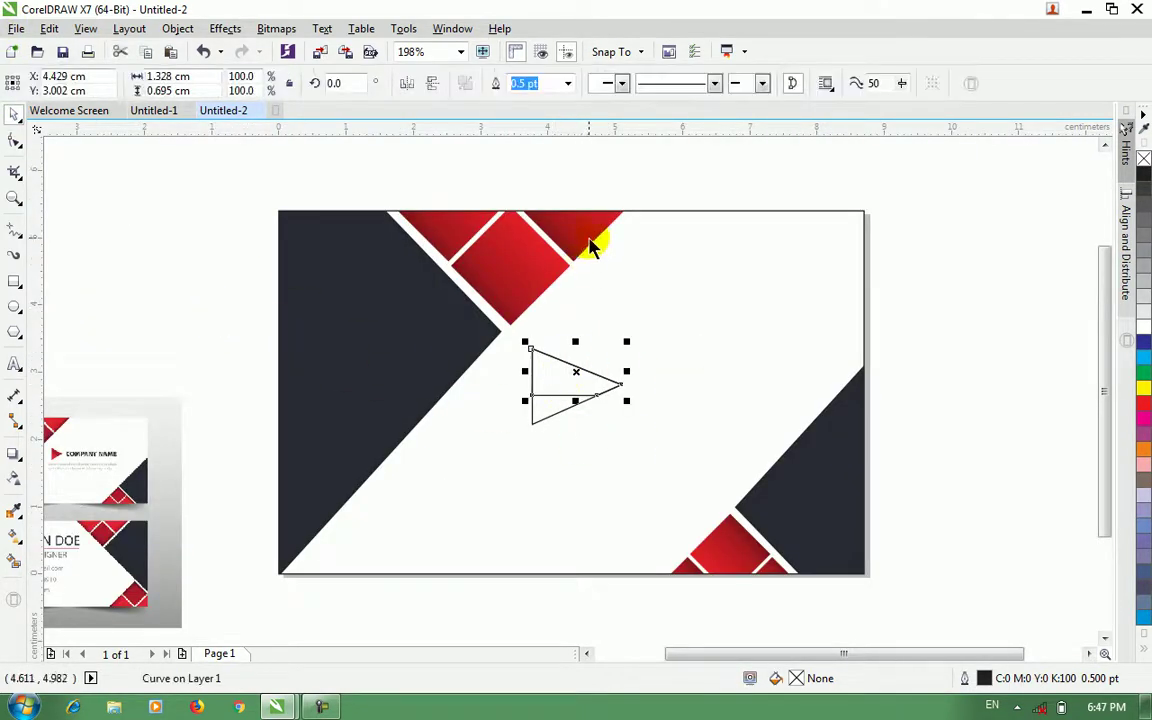
{"action": "left_click", "coordinate": [14, 510]}
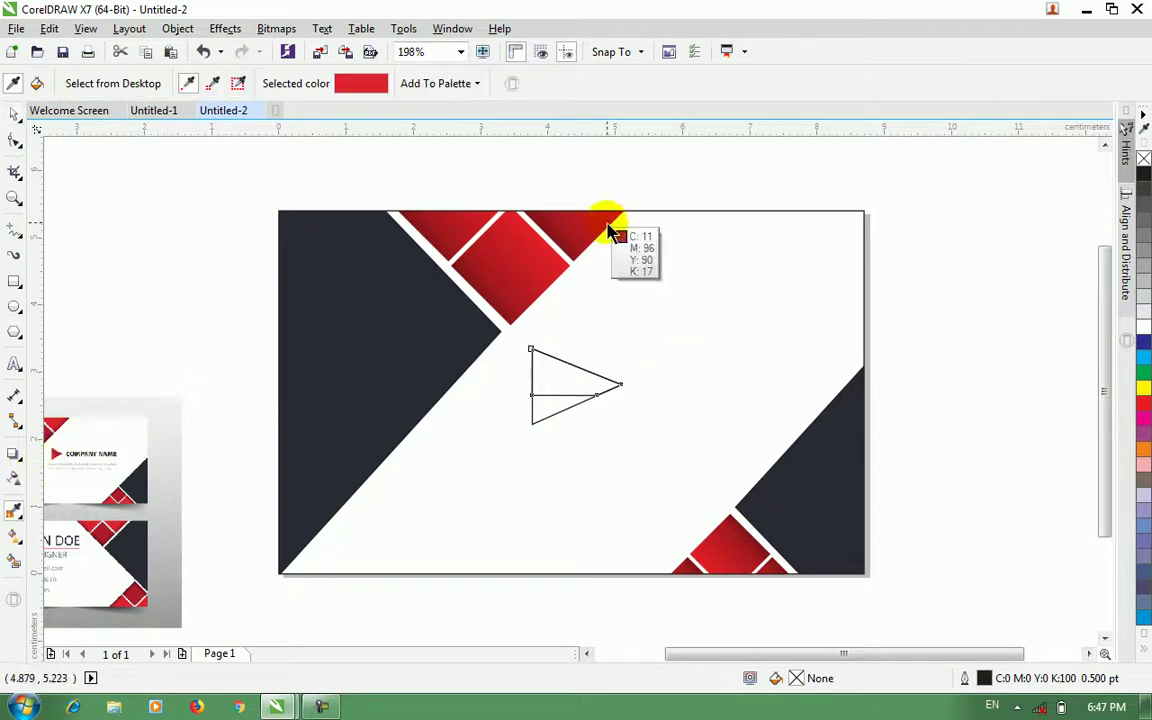
{"action": "left_click", "coordinate": [549, 231]}
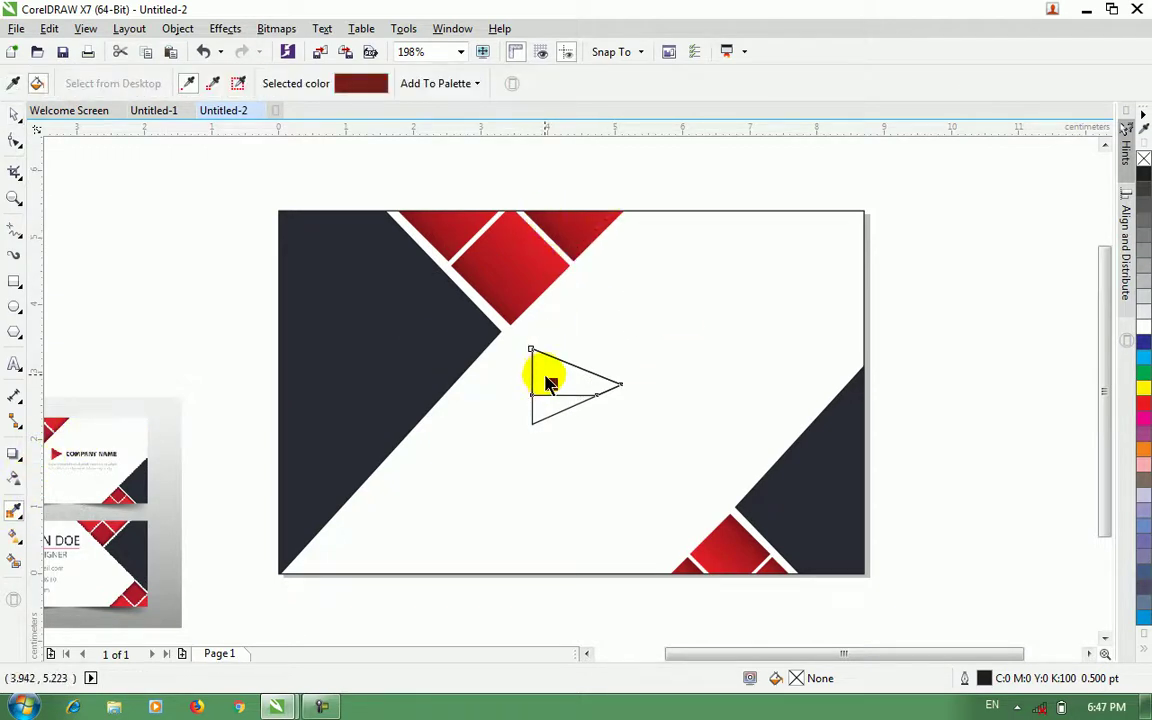
{"action": "left_click", "coordinate": [549, 383]}
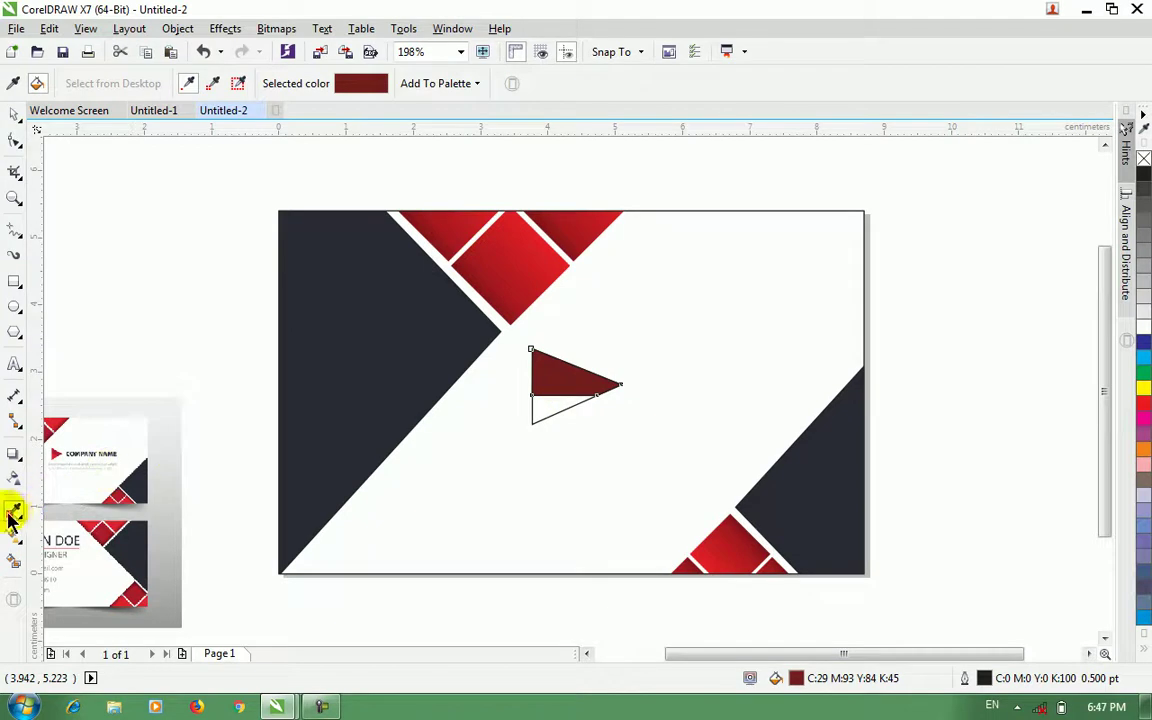
{"action": "left_click", "coordinate": [15, 84]}
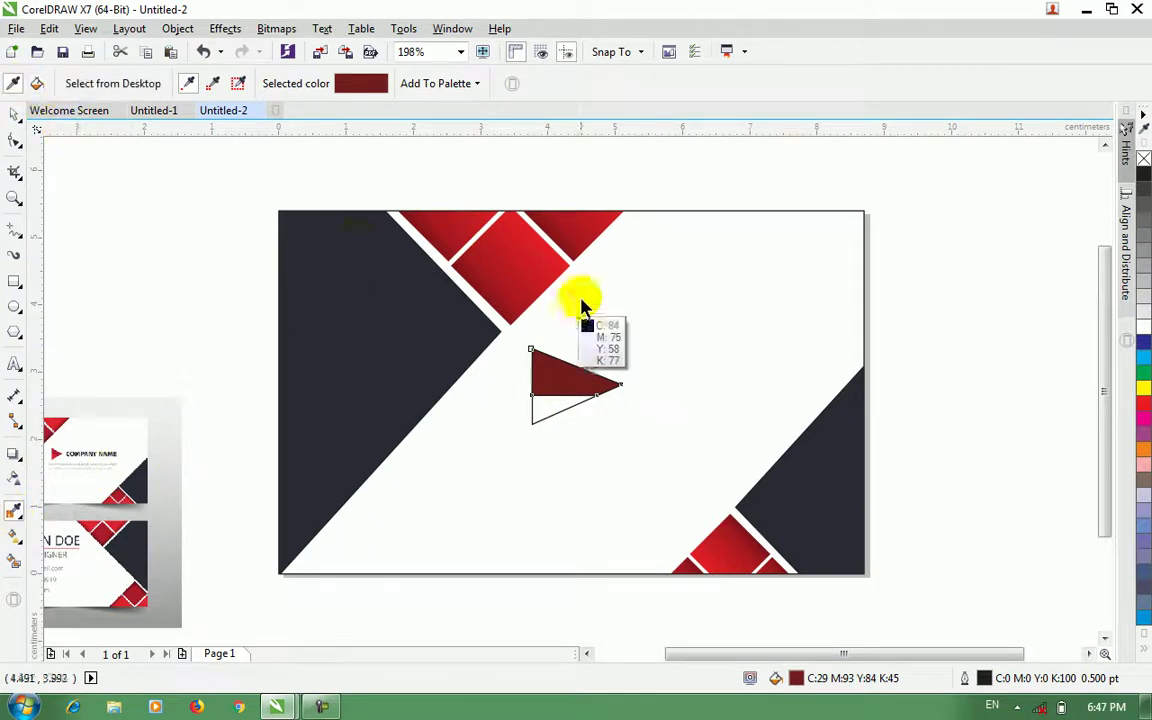
{"action": "left_click", "coordinate": [549, 257]}
{"action": "left_click", "coordinate": [549, 412]}
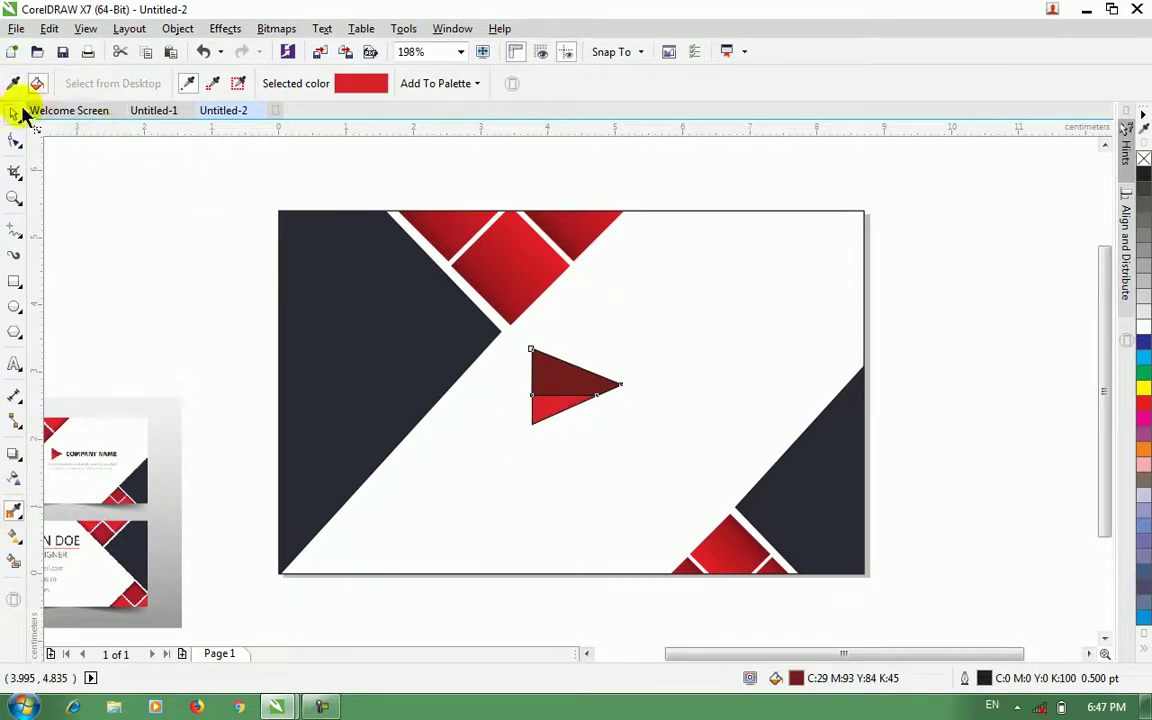
Step: Remove the outlines from both parts of the red arrow
{"action": "left_click", "coordinate": [15, 113]}
{"action": "left_click", "coordinate": [560, 362]}
{"action": "left_click", "coordinate": [540, 415], "text": "shift"}
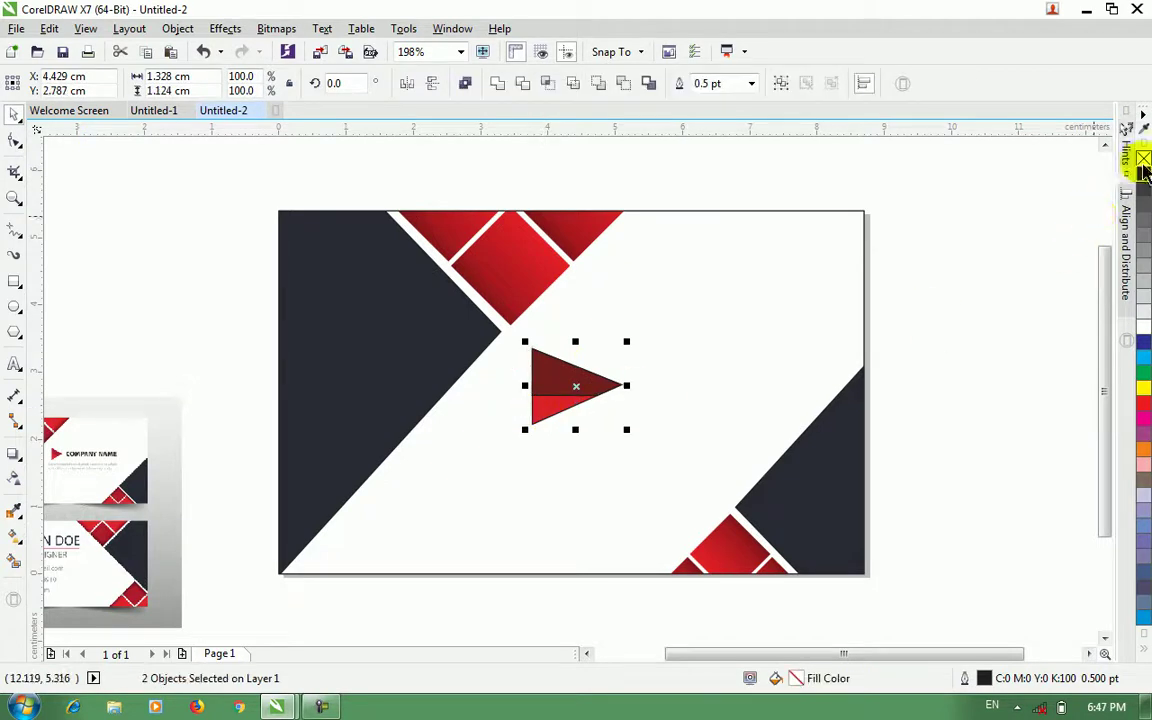
{"action": "left_click", "coordinate": [848, 277]}
Step: Scale both arrow parts together down to about 0.89 × 0.75 cm
{"action": "left_click", "coordinate": [587, 405]}
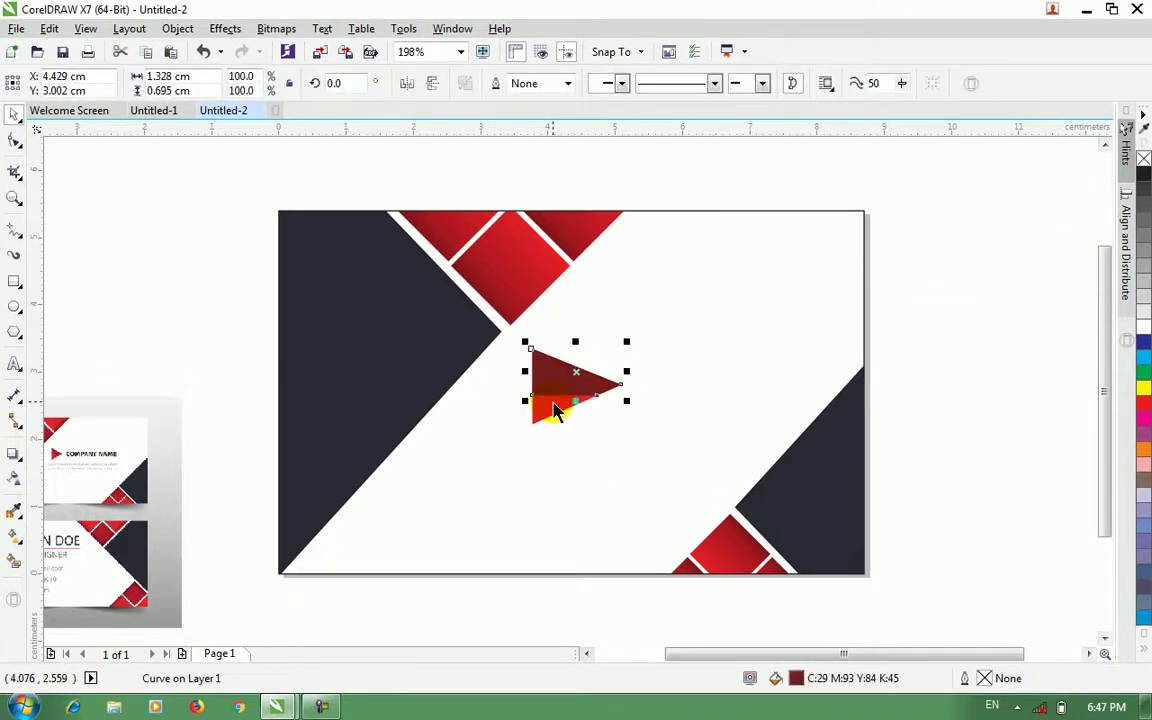
{"action": "left_click", "coordinate": [558, 411], "text": "shift"}
{"action": "left_click_drag", "start_coordinate": [627, 431], "coordinate": [596, 405]}
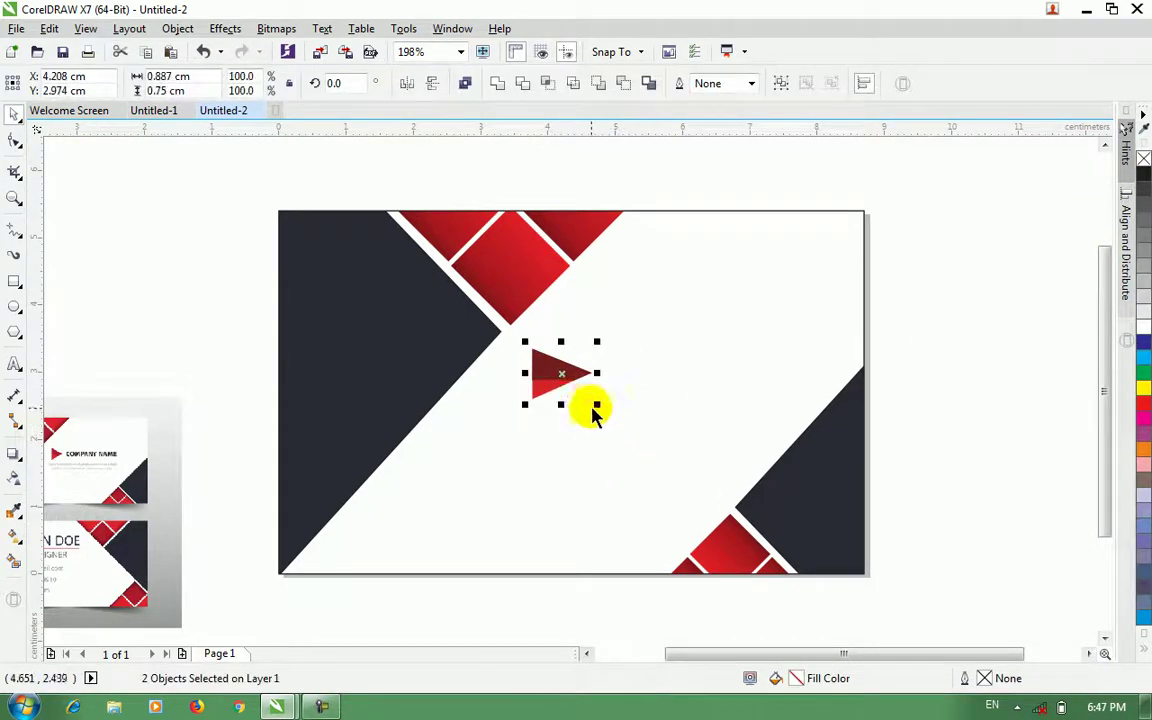